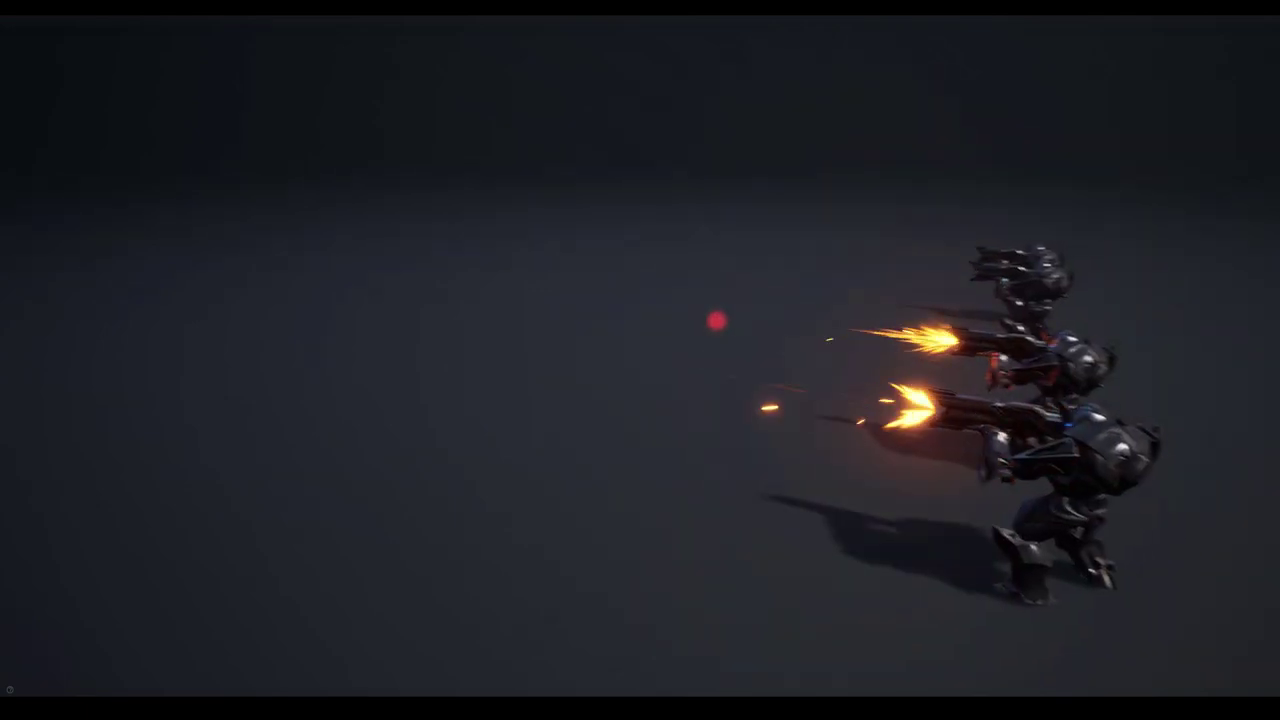
# - Examine the muzzle flash effect in the viewport and the Muzzle_Flash textures in the July folder
pyautogui.press('F11')
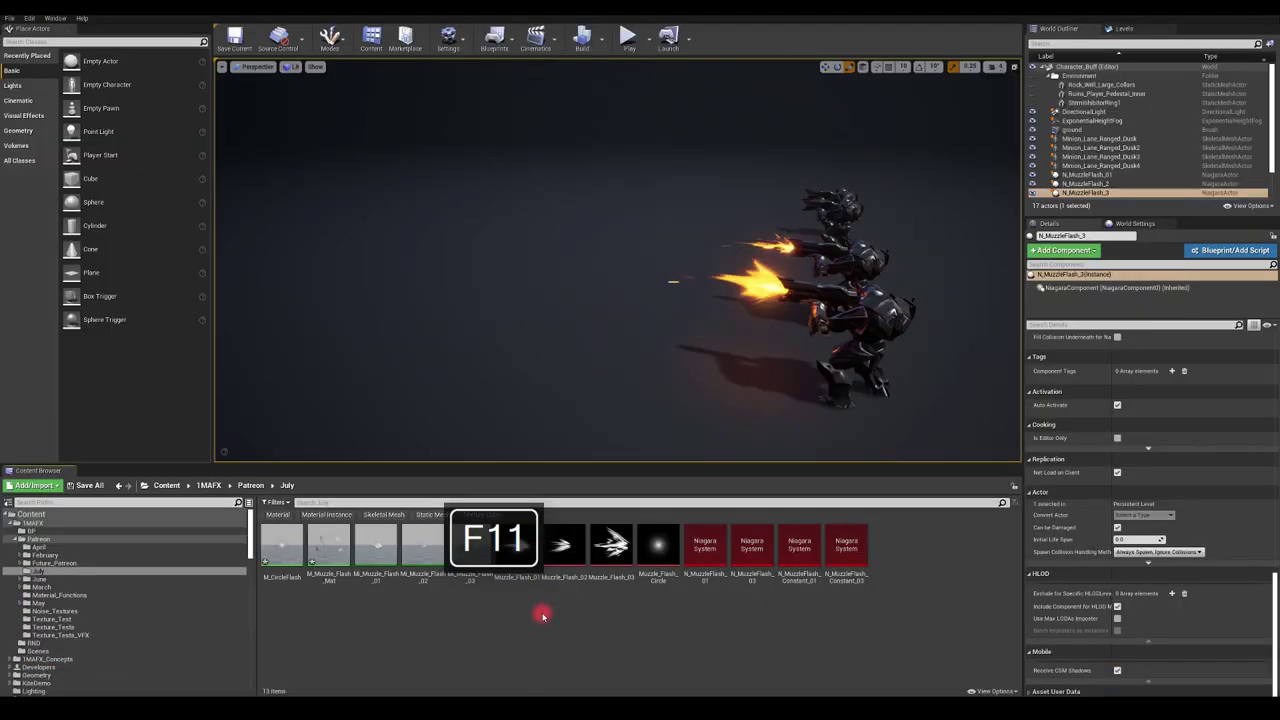
pyautogui.click(611, 548)
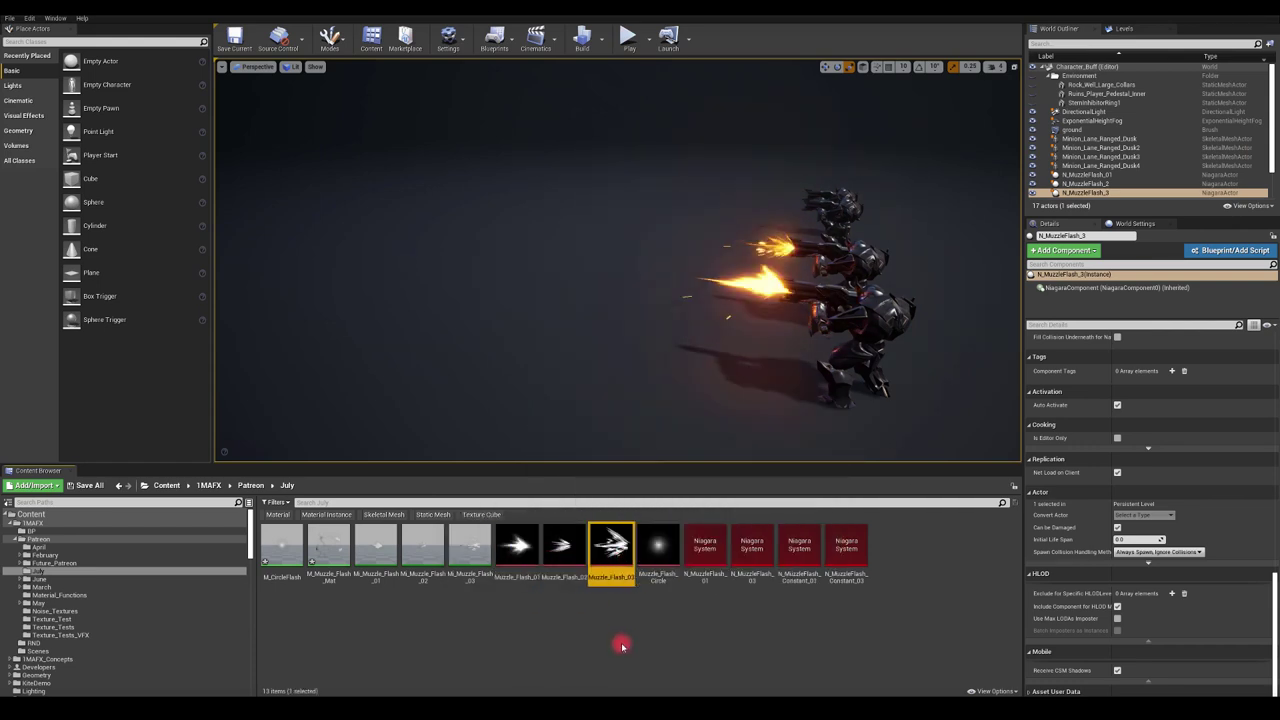
pyautogui.moveTo(608, 366); pyautogui.dragTo(577, 403)
pyautogui.click(506, 578)
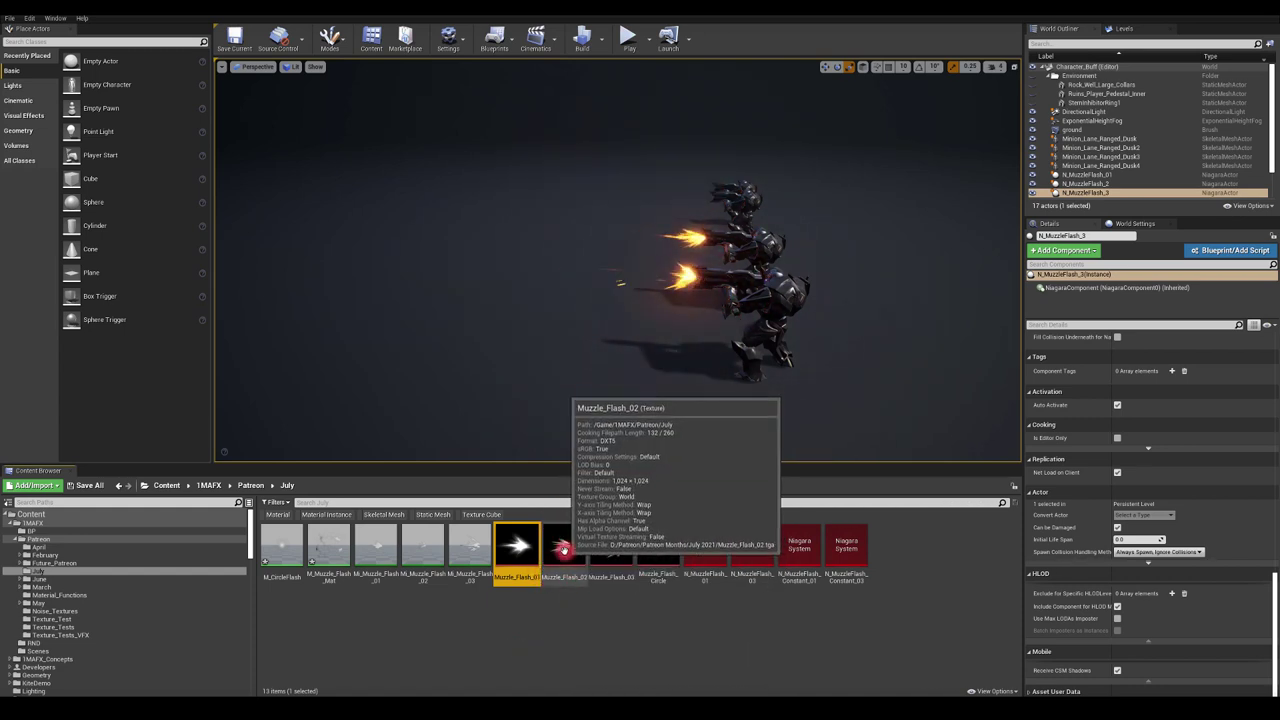
pyautogui.click(590, 627)
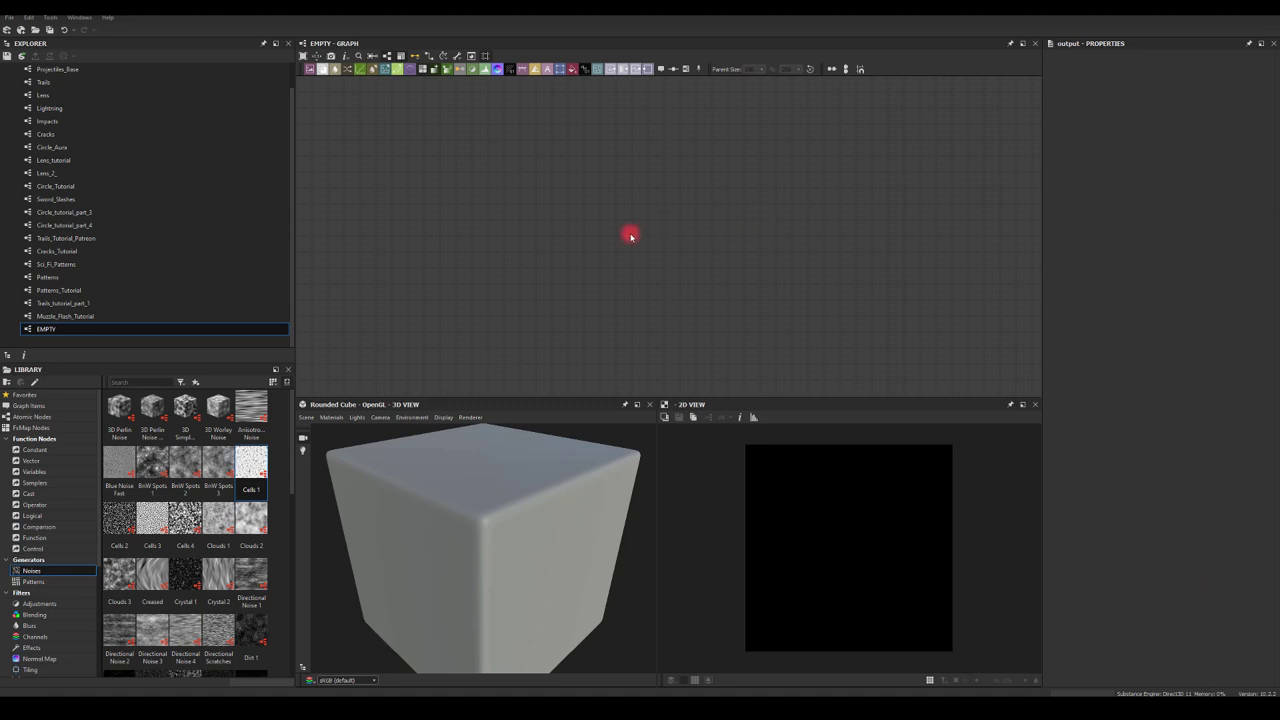
# - In Substance Designer, add a Shape node to the EMPTY graph with Scale about 0.67 and X Size about 0.55
pyautogui.press('space')
pyautogui.write('sha')
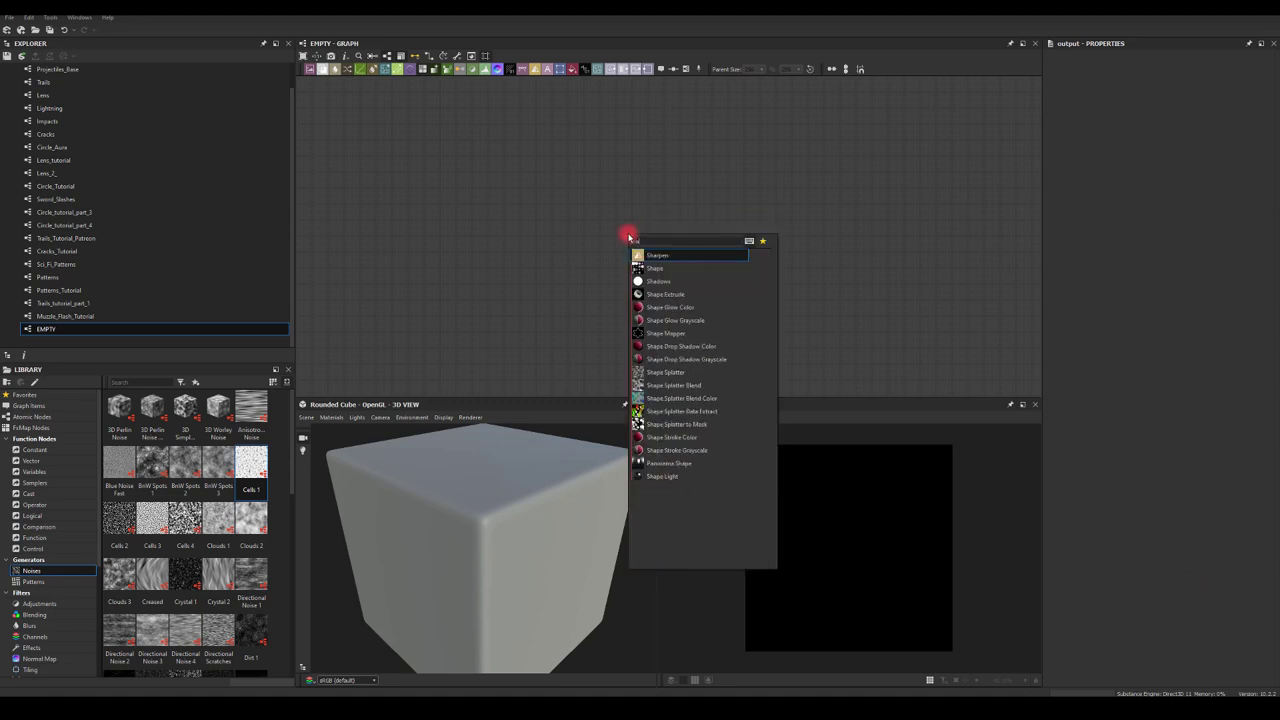
pyautogui.click(638, 268)
pyautogui.moveTo(623, 243); pyautogui.dragTo(543, 217)
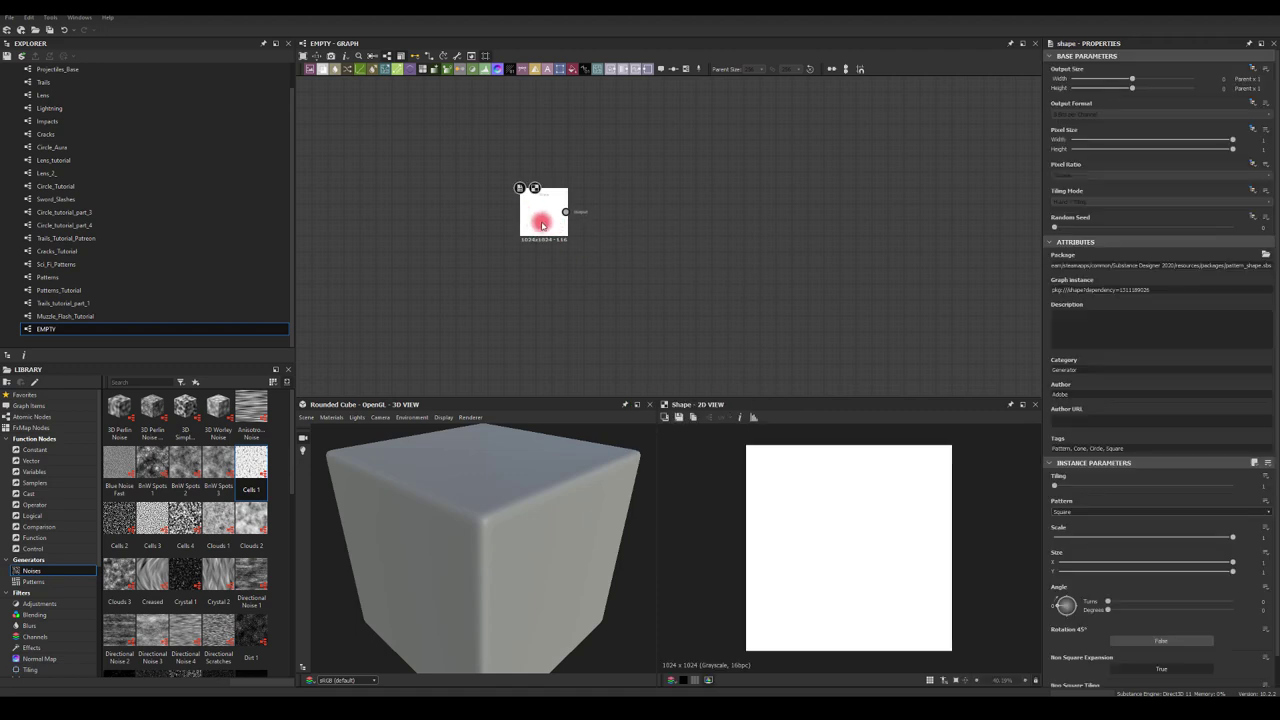
pyautogui.moveTo(1217, 540); pyautogui.dragTo(1174, 537)
pyautogui.moveTo(1231, 575); pyautogui.dragTo(1154, 560)
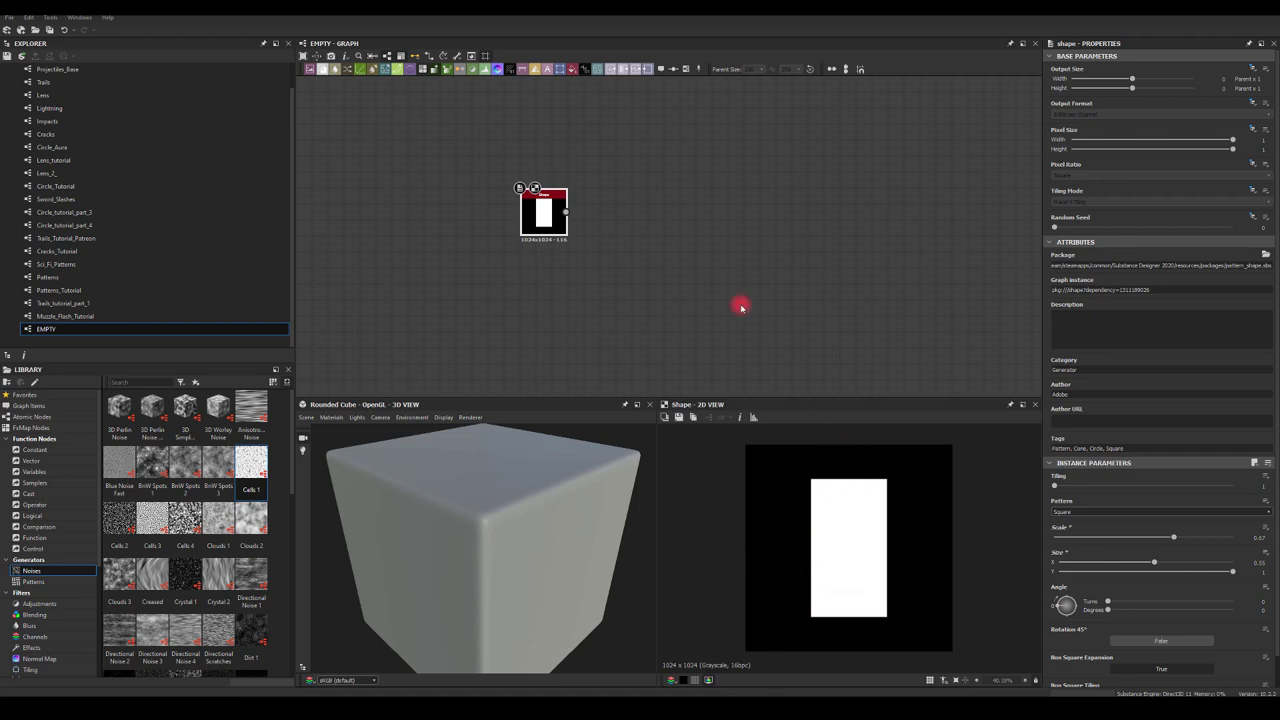
# - Add a Tile Sampler node and place it above the Shape node
pyautogui.moveTo(546, 213); pyautogui.dragTo(498, 238)
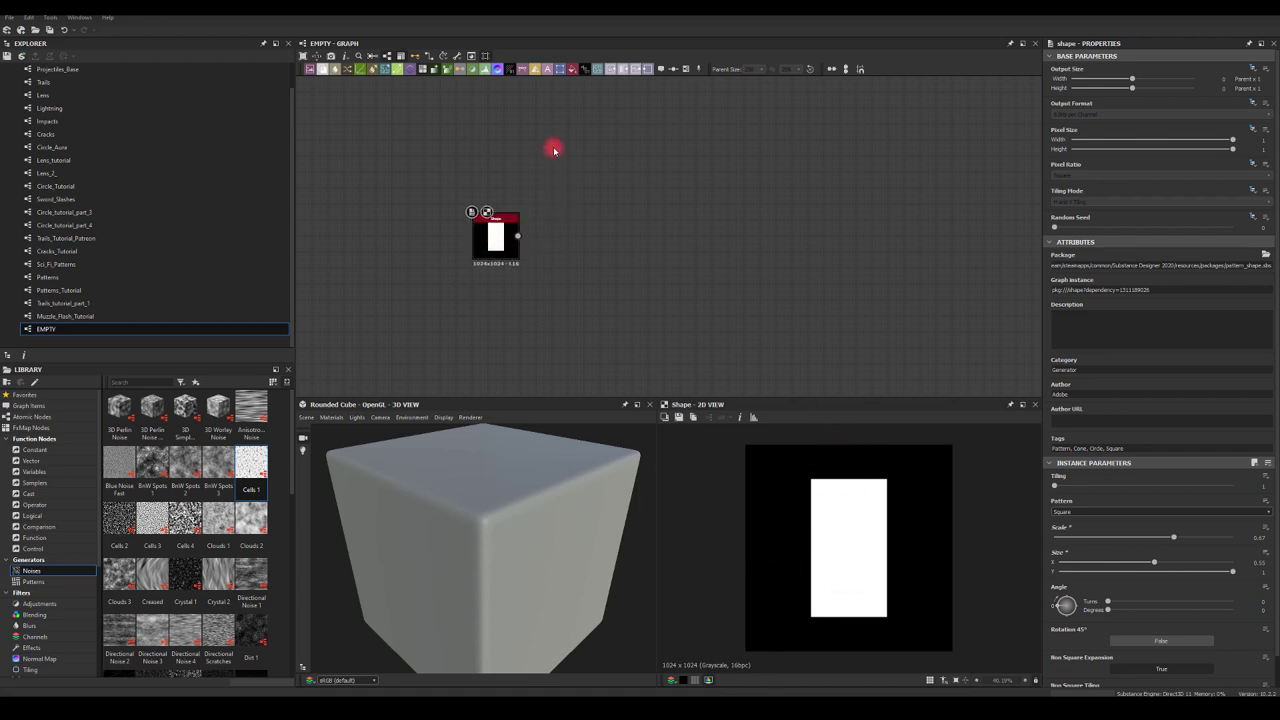
pyautogui.press('space')
pyautogui.write('tile sam')
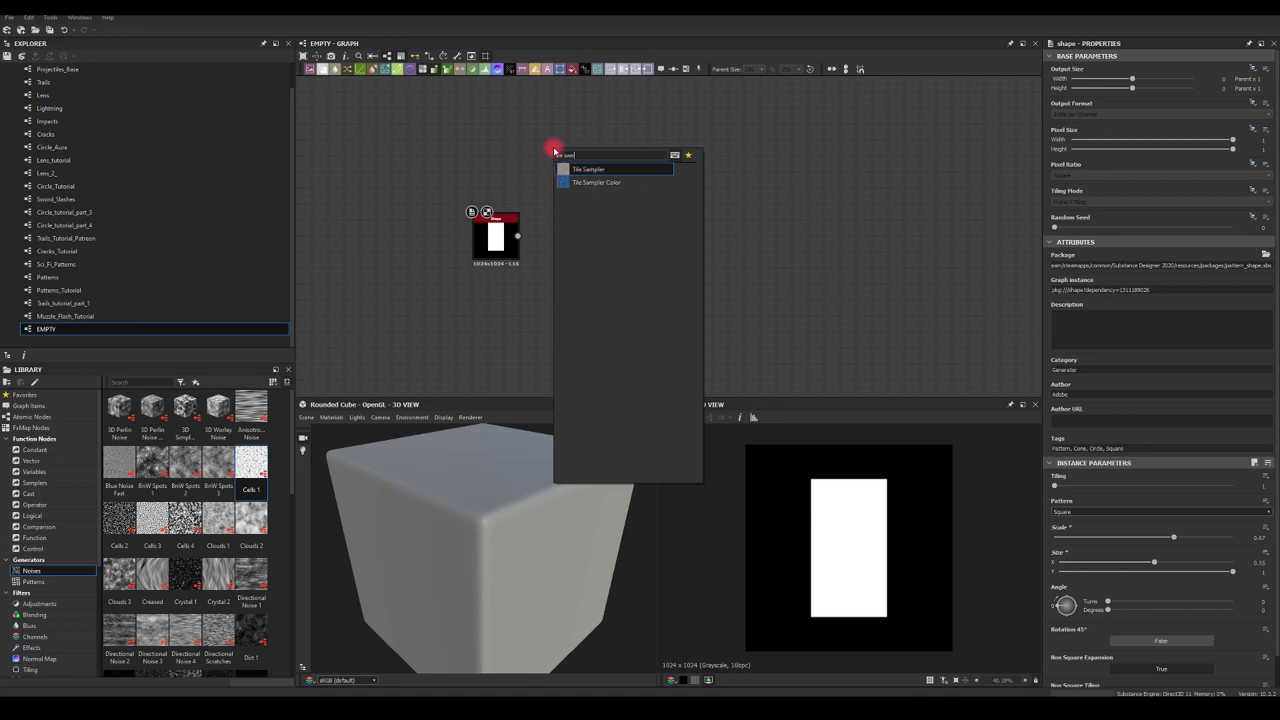
pyautogui.click(589, 170)
pyautogui.moveTo(565, 130); pyautogui.dragTo(498, 130)
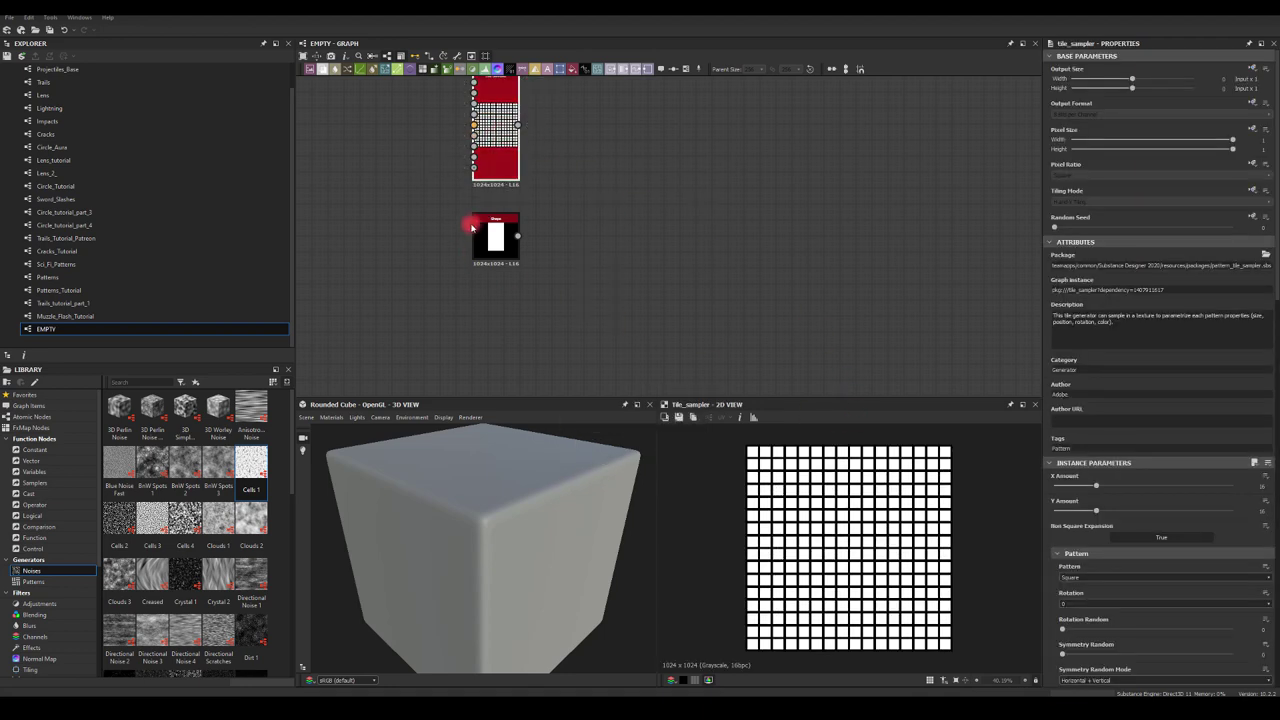
# - Set the Tile Sampler's pattern to Disc and its X and Y Amount to 6
pyautogui.click(1065, 577)
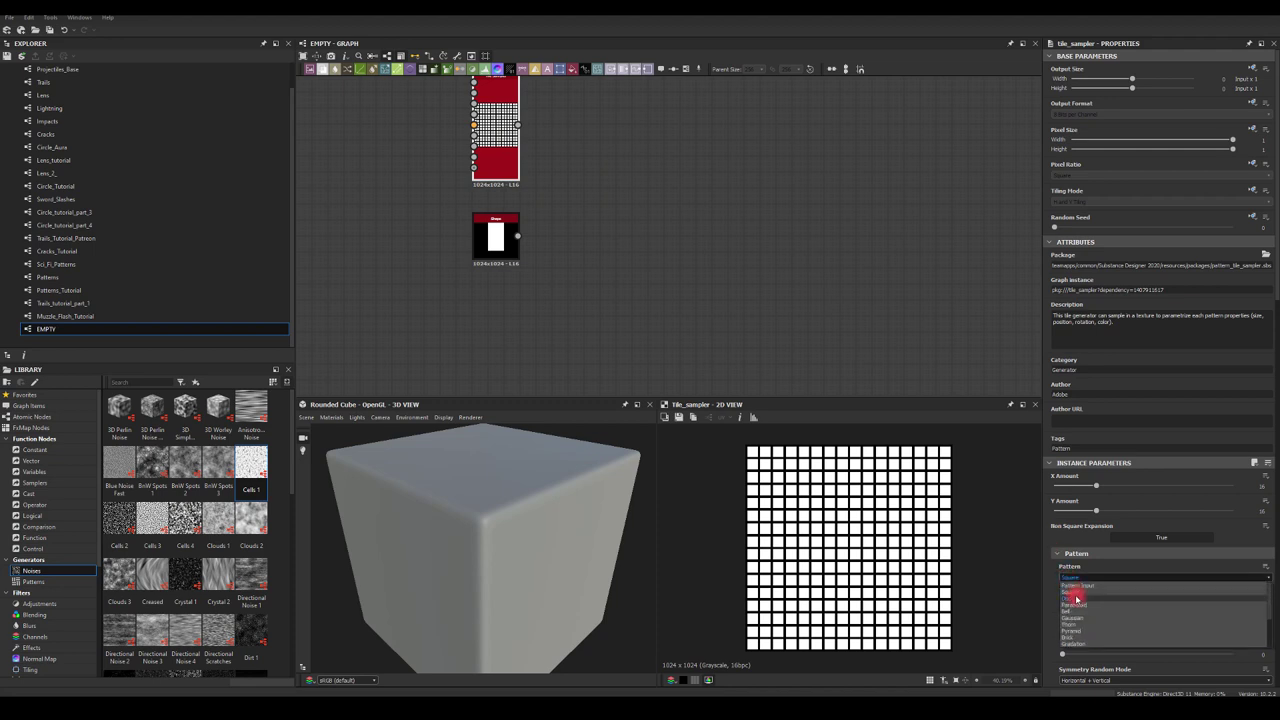
pyautogui.click(1075, 598)
pyautogui.moveTo(600, 157); pyautogui.dragTo(651, 214, button='middle')
pyautogui.scroll(2, 620, 197)
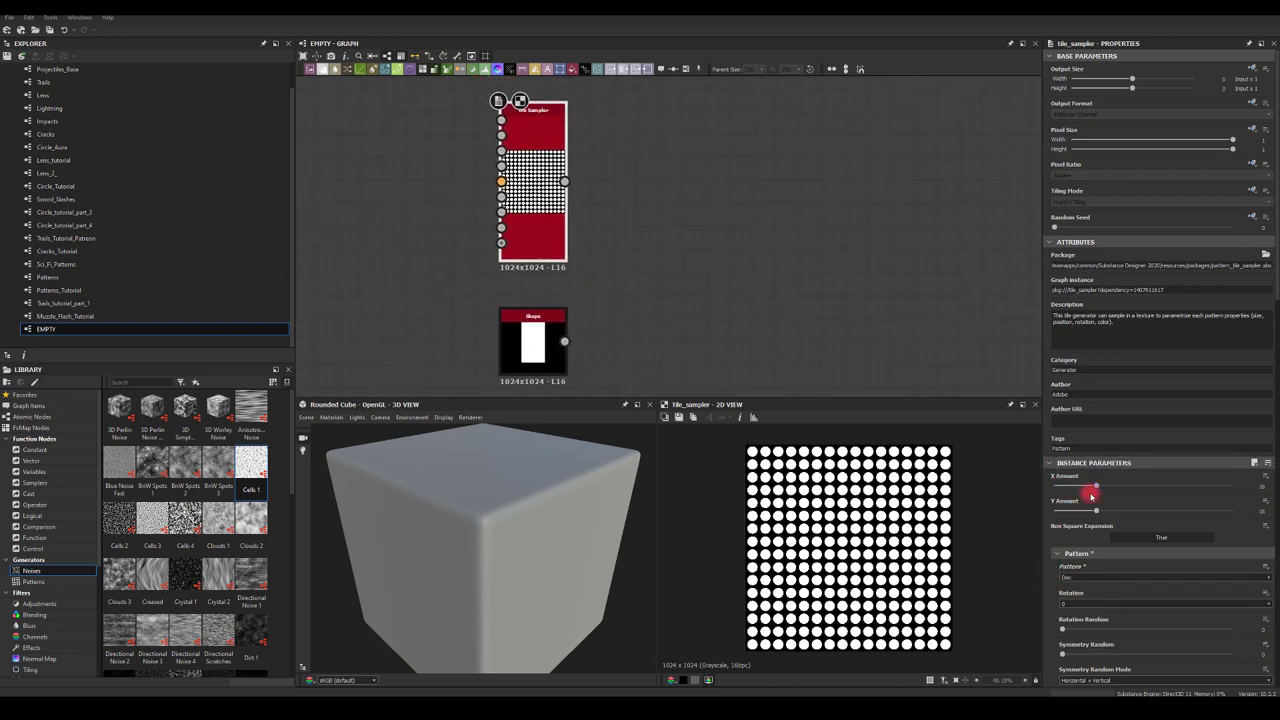
pyautogui.click(1258, 508)
pyautogui.write('6')
pyautogui.press('Return')
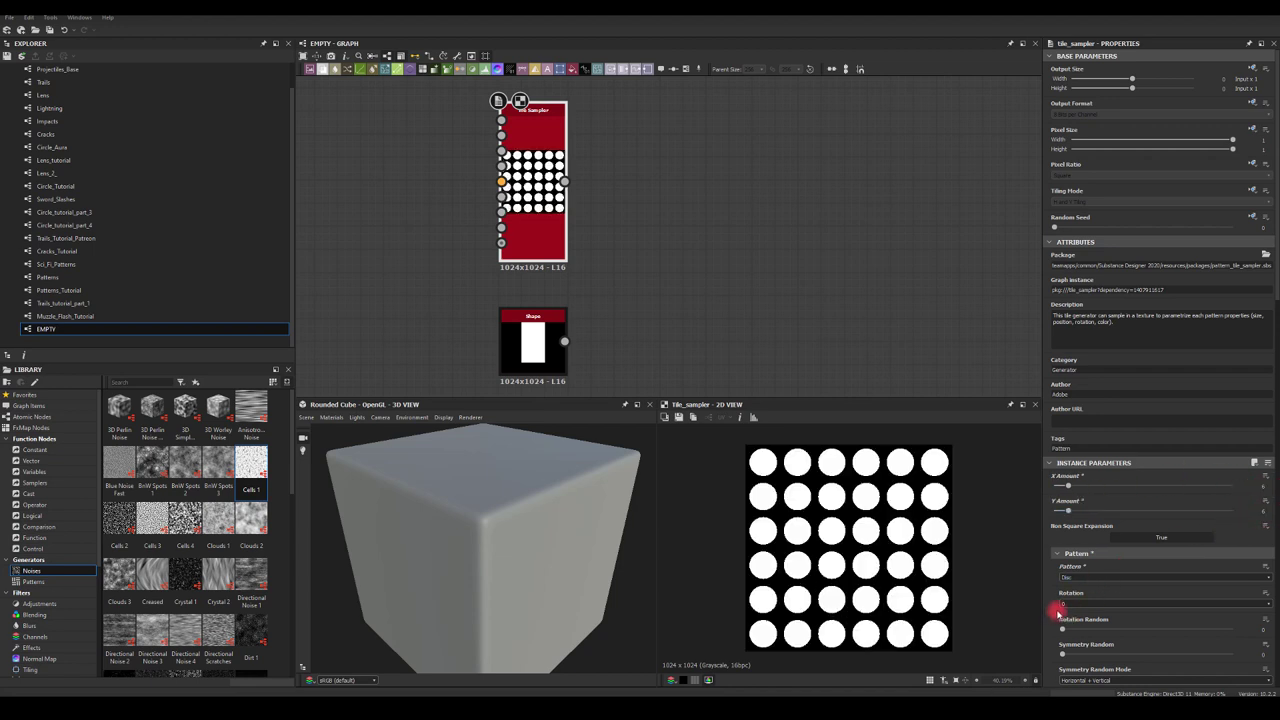
# - Duplicate the Shape node and connect the copy to the Tile Sampler's Mask Map Input
pyautogui.scroll(-3, 1058, 612)
pyautogui.click(522, 342)
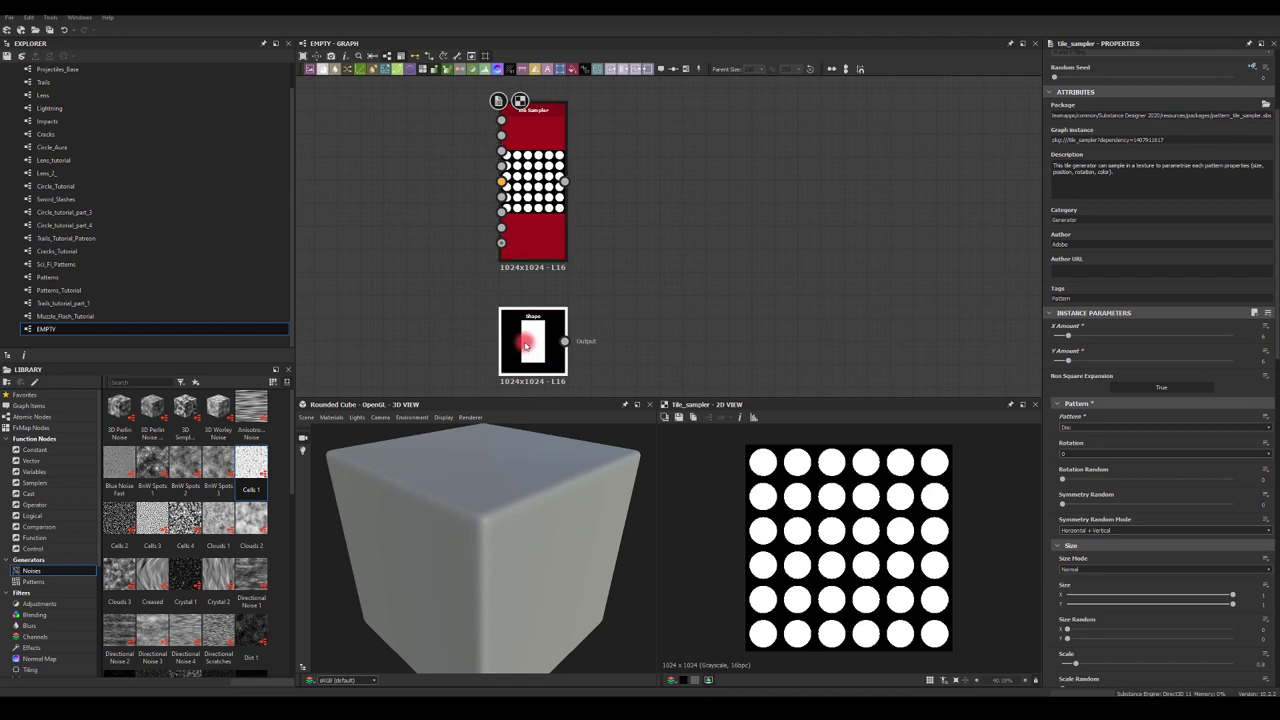
pyautogui.hotkey('ctrl', 'c')
pyautogui.hotkey('ctrl', 'v')
pyautogui.moveTo(655, 238); pyautogui.dragTo(500, 213)
pyautogui.click(528, 235)
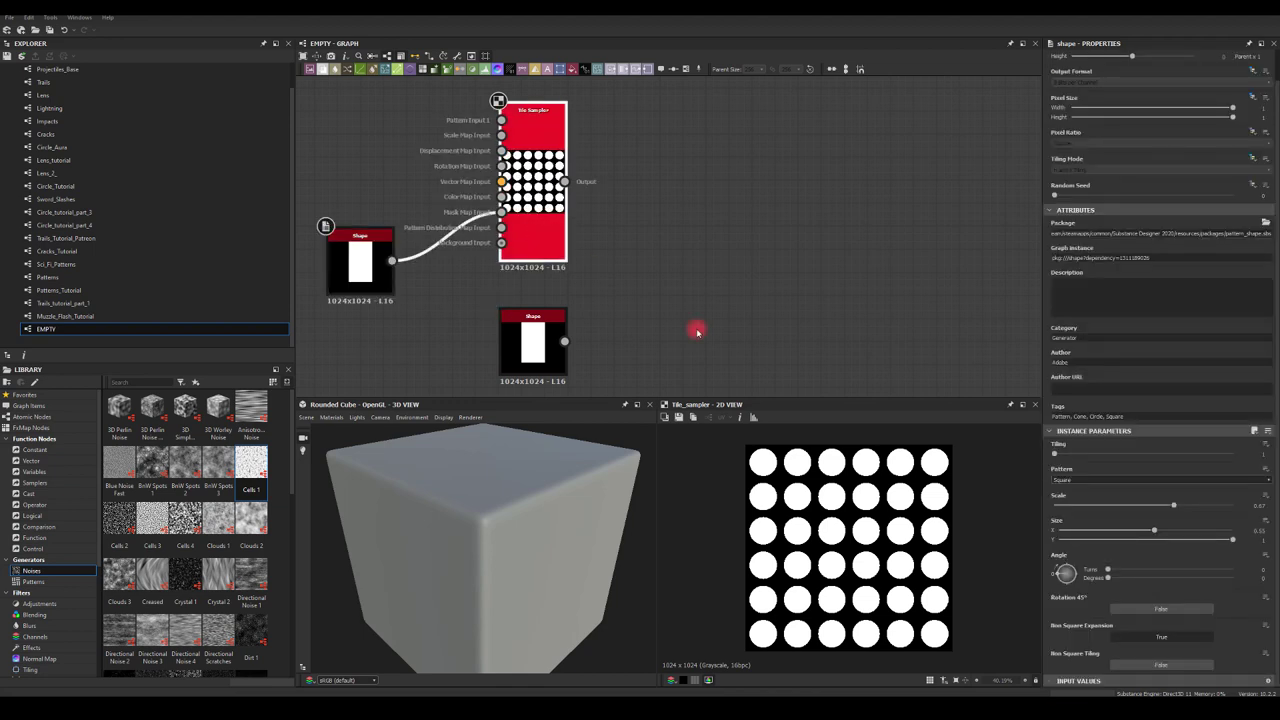
# - Set the Tile Sampler's Mask Map Threshold to 1 with Mask Map Invert enabled, and raise Position Random to 10
pyautogui.scroll(-5, 1151, 549)
pyautogui.scroll(-3, 1148, 545)
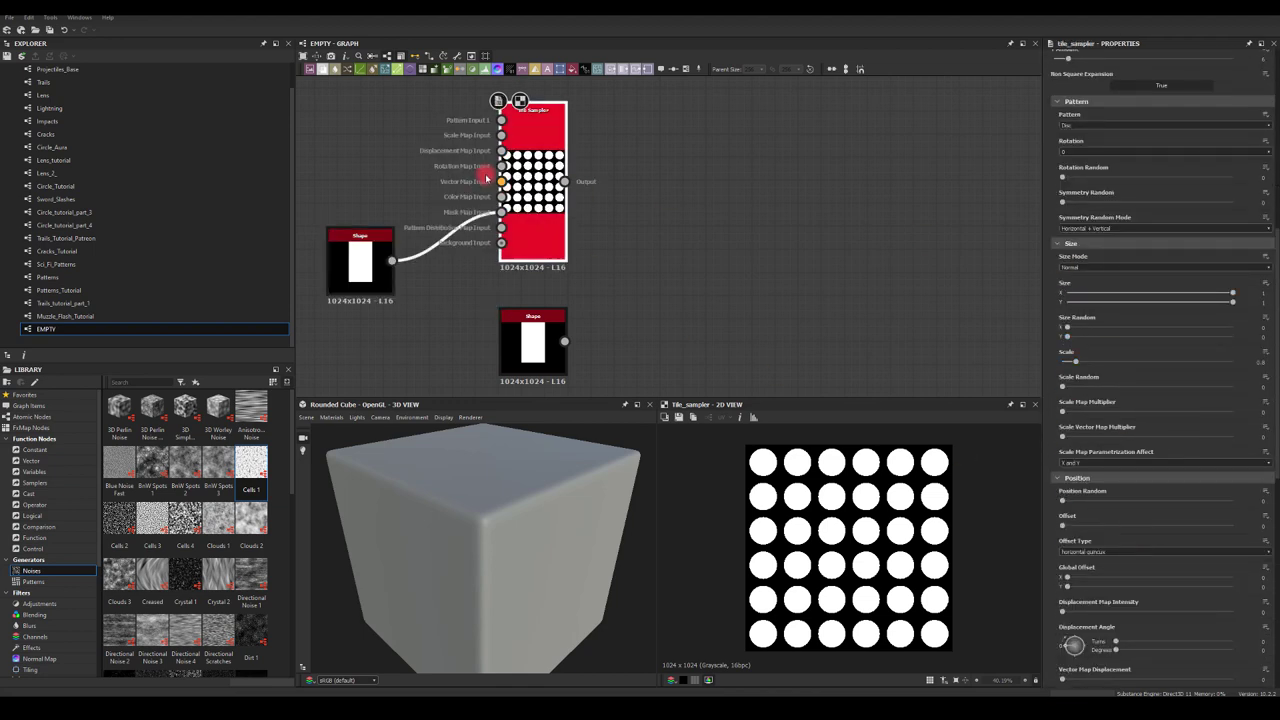
pyautogui.scroll(-3, 1110, 440)
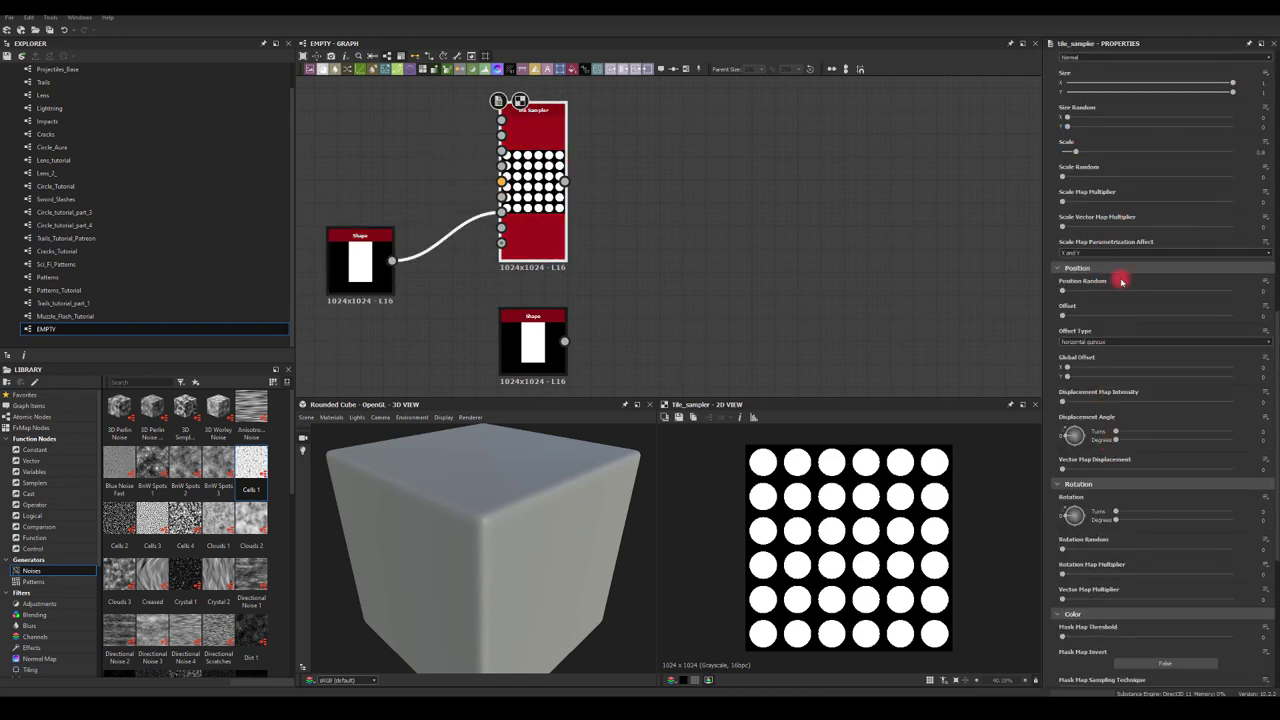
pyautogui.scroll(-2, 1122, 453)
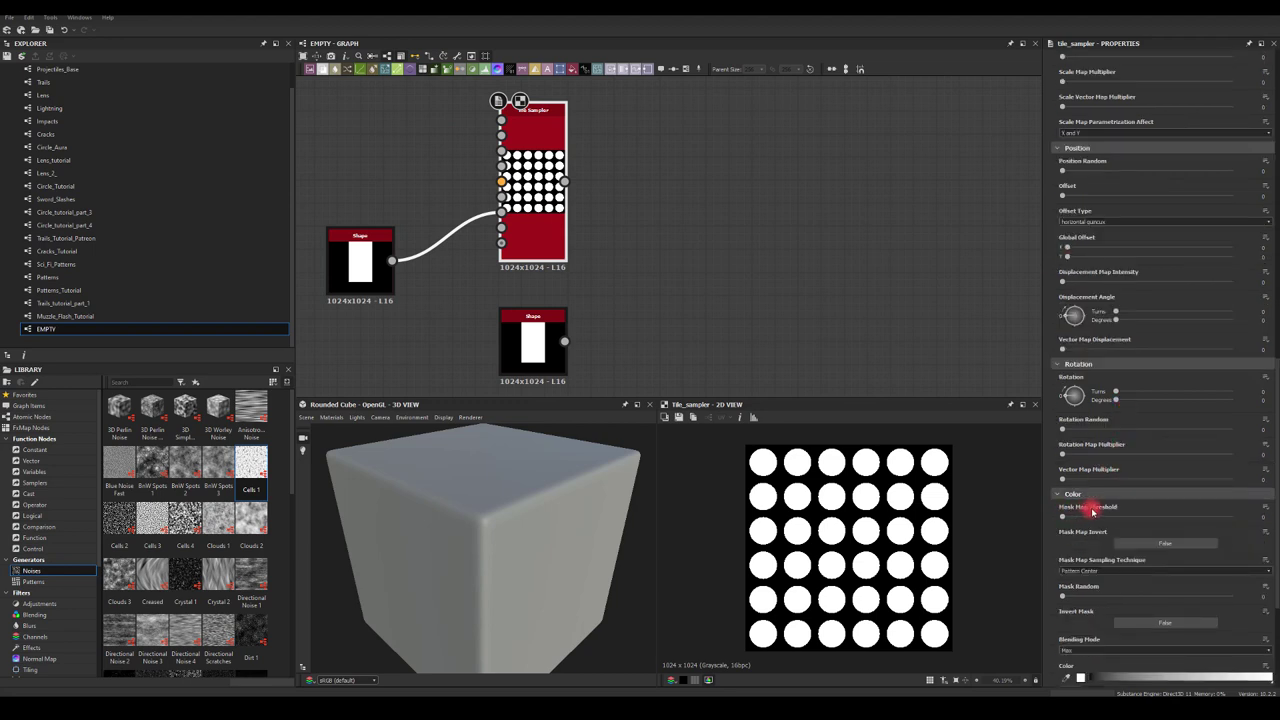
pyautogui.moveTo(1063, 518); pyautogui.dragTo(1197, 522)
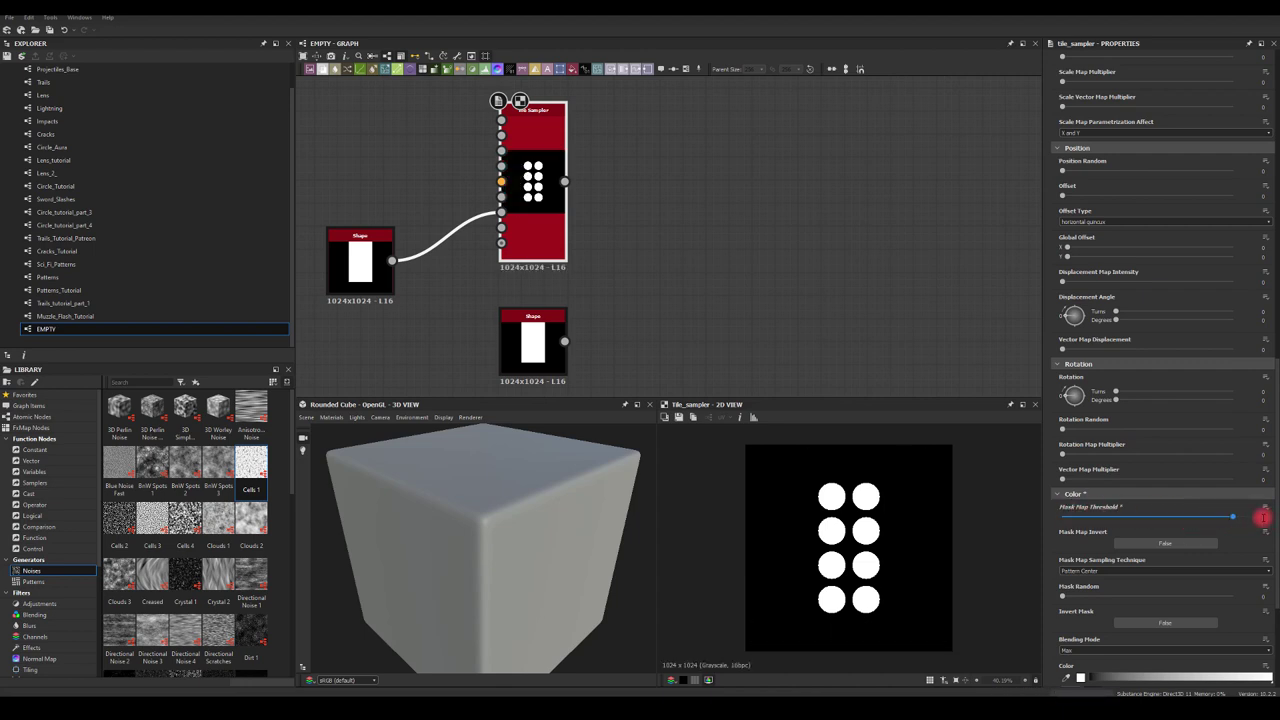
pyautogui.click(1155, 544)
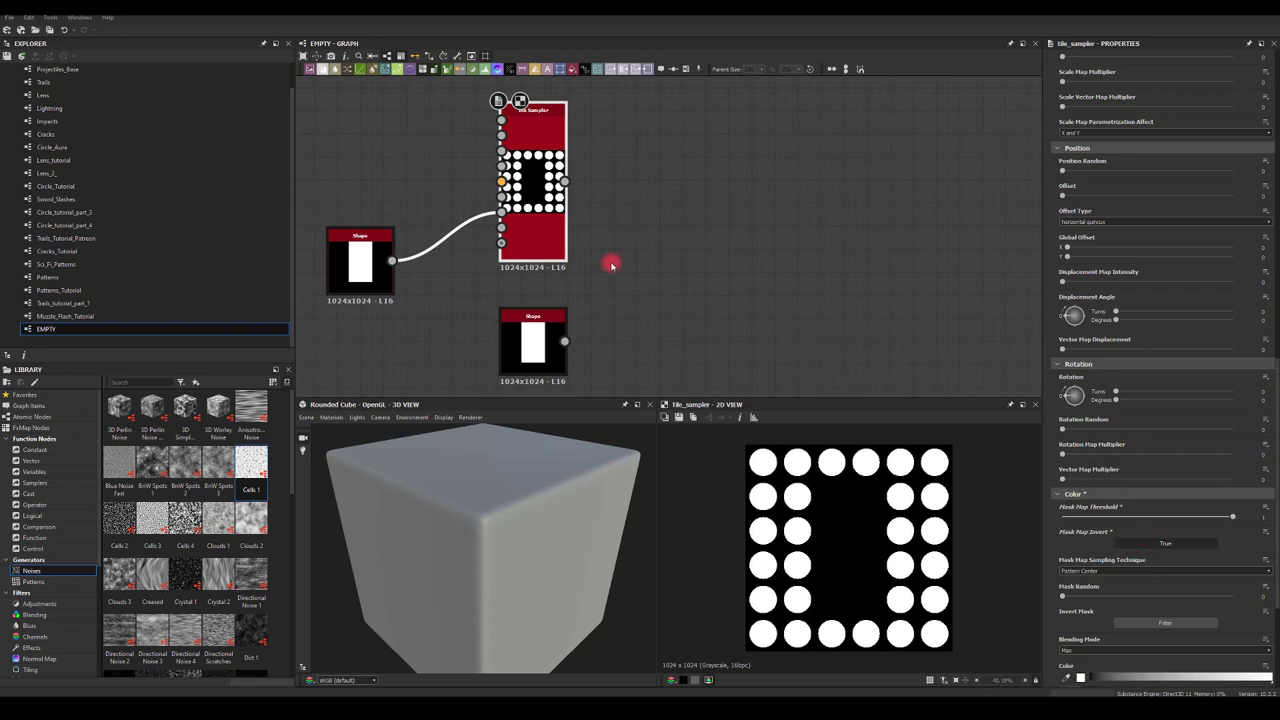
pyautogui.scroll(2, 1080, 227)
pyautogui.moveTo(1064, 233); pyautogui.dragTo(1232, 233)
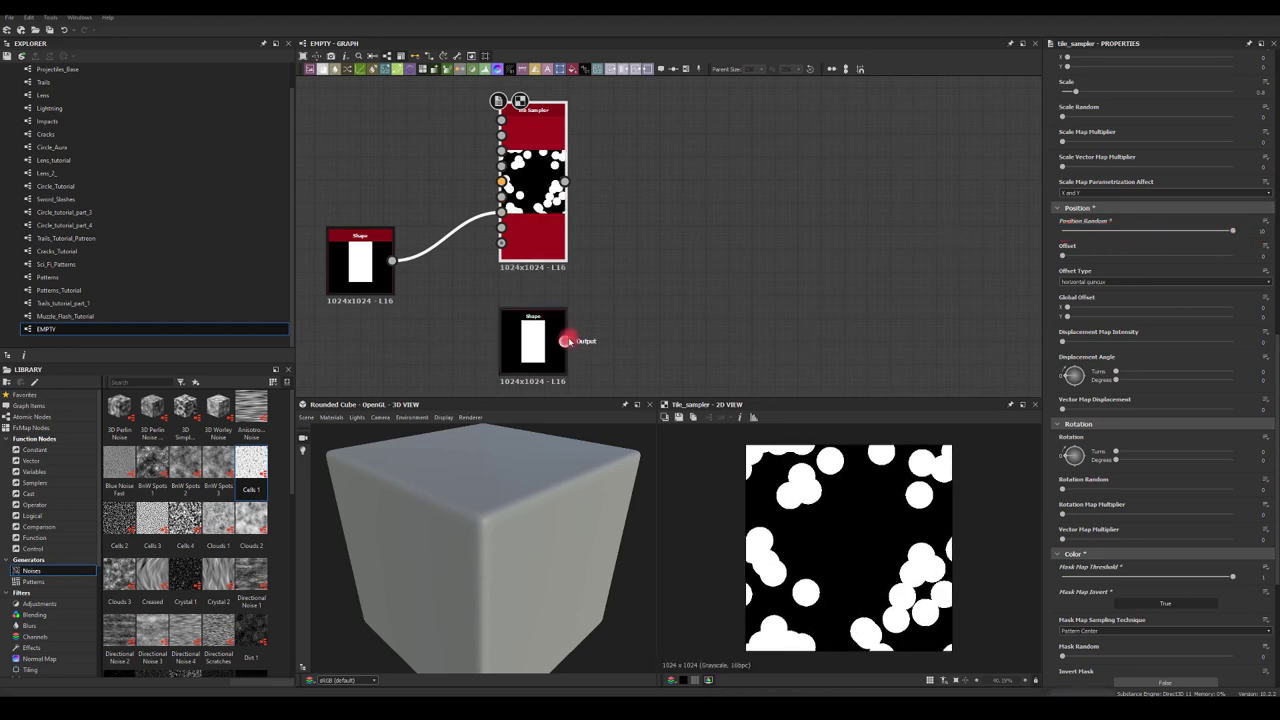
# - Blend the Tile Sampler over the original Shape with a Blend node set to Subtract mode
pyautogui.moveTo(566, 342); pyautogui.dragTo(756, 241)
pyautogui.click(775, 277)
pyautogui.moveTo(566, 182); pyautogui.dragTo(740, 243)
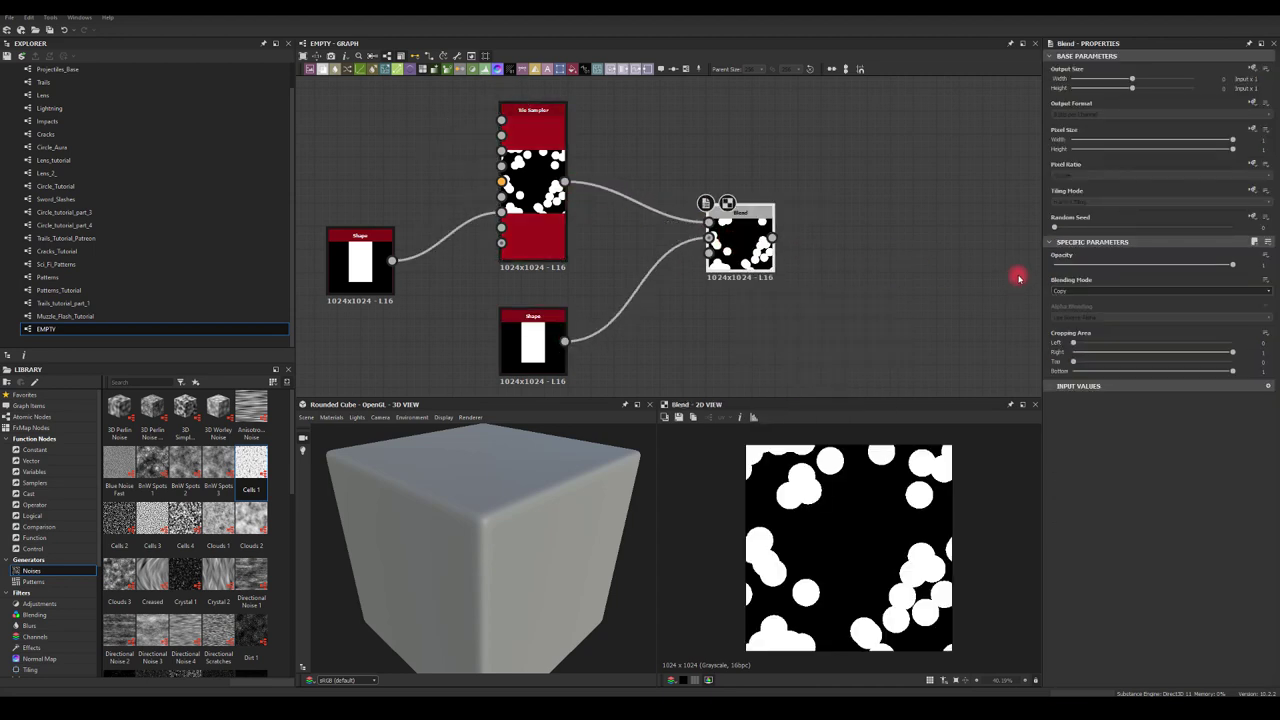
pyautogui.click(1068, 292)
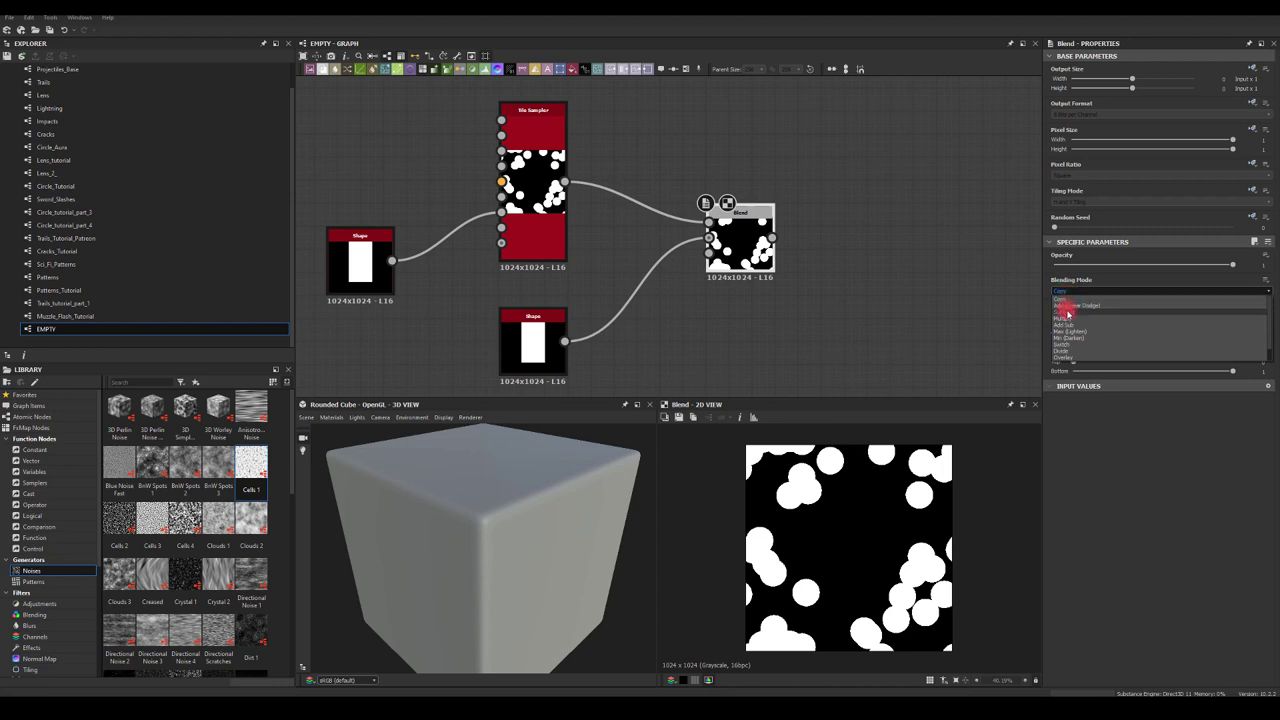
pyautogui.click(1067, 313)
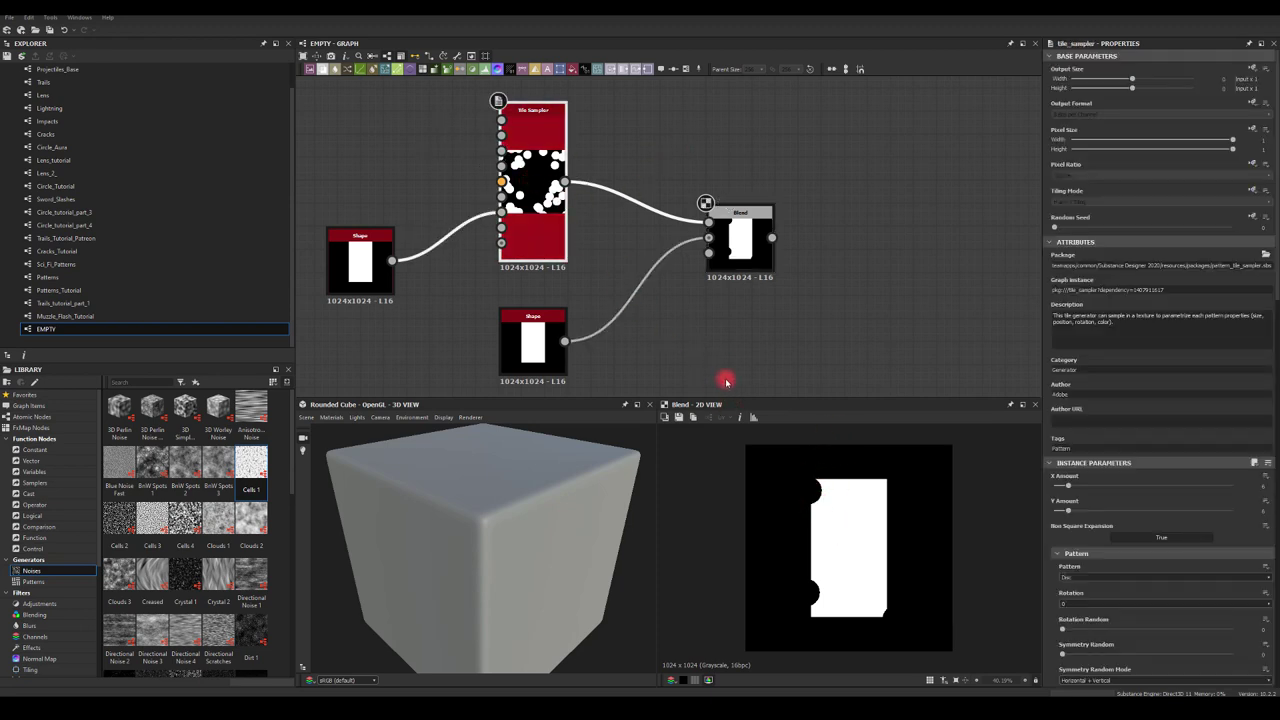
# - Set the Tile Sampler's X Size to about 0.41 and its Size Random to about 0.68 in X and 0.3 in Y
pyautogui.scroll(-5, 1118, 476)
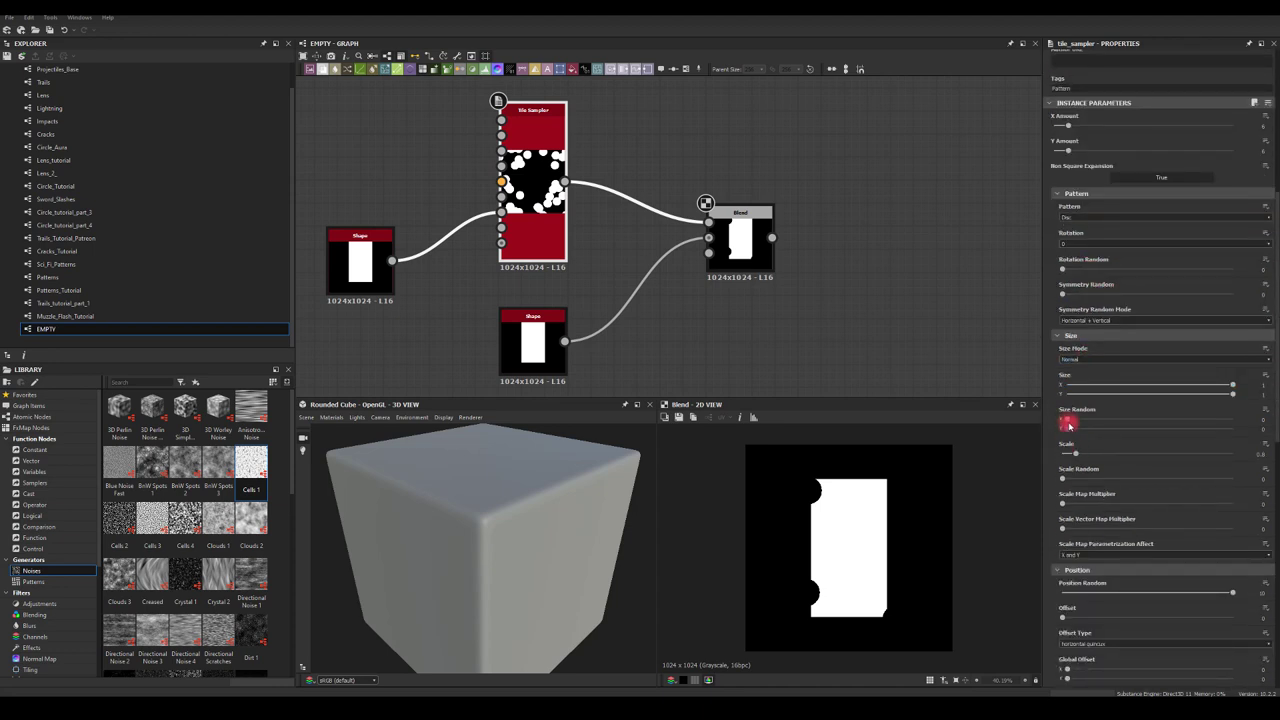
pyautogui.moveTo(1234, 394); pyautogui.dragTo(1180, 425)
pyautogui.moveTo(1069, 432); pyautogui.dragTo(1116, 430)
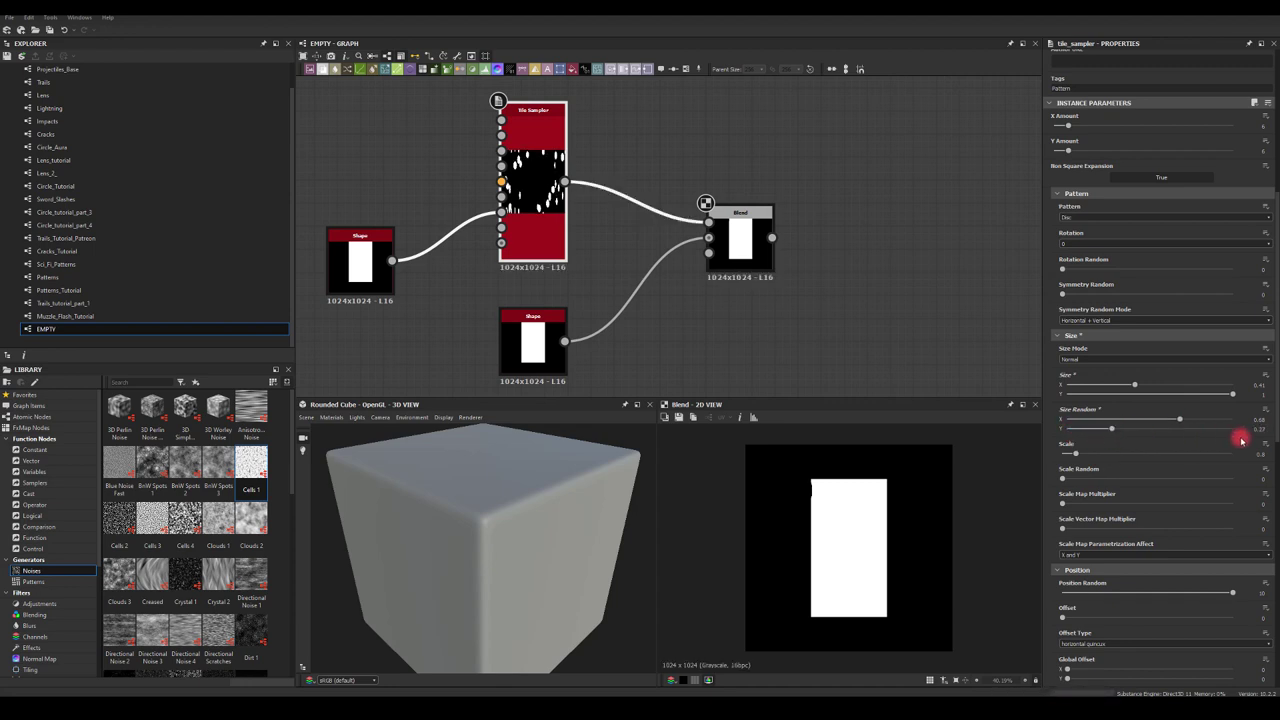
pyautogui.write('1')
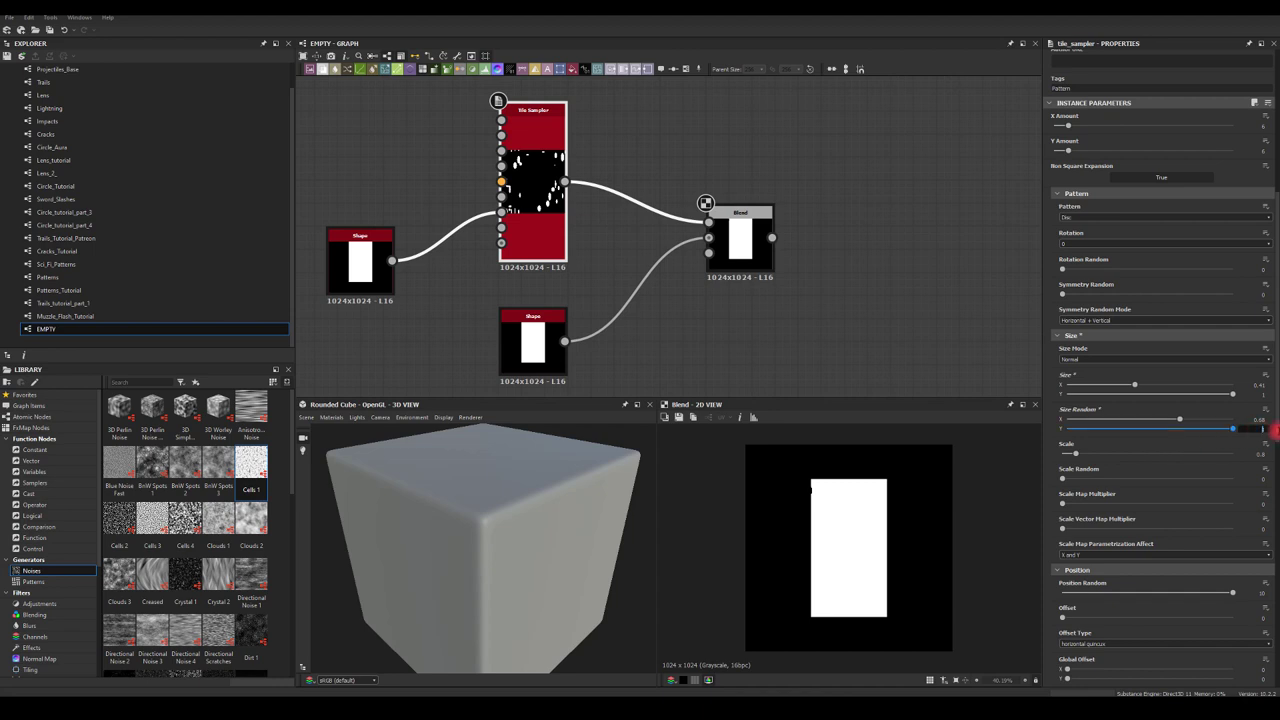
pyautogui.click(1247, 456)
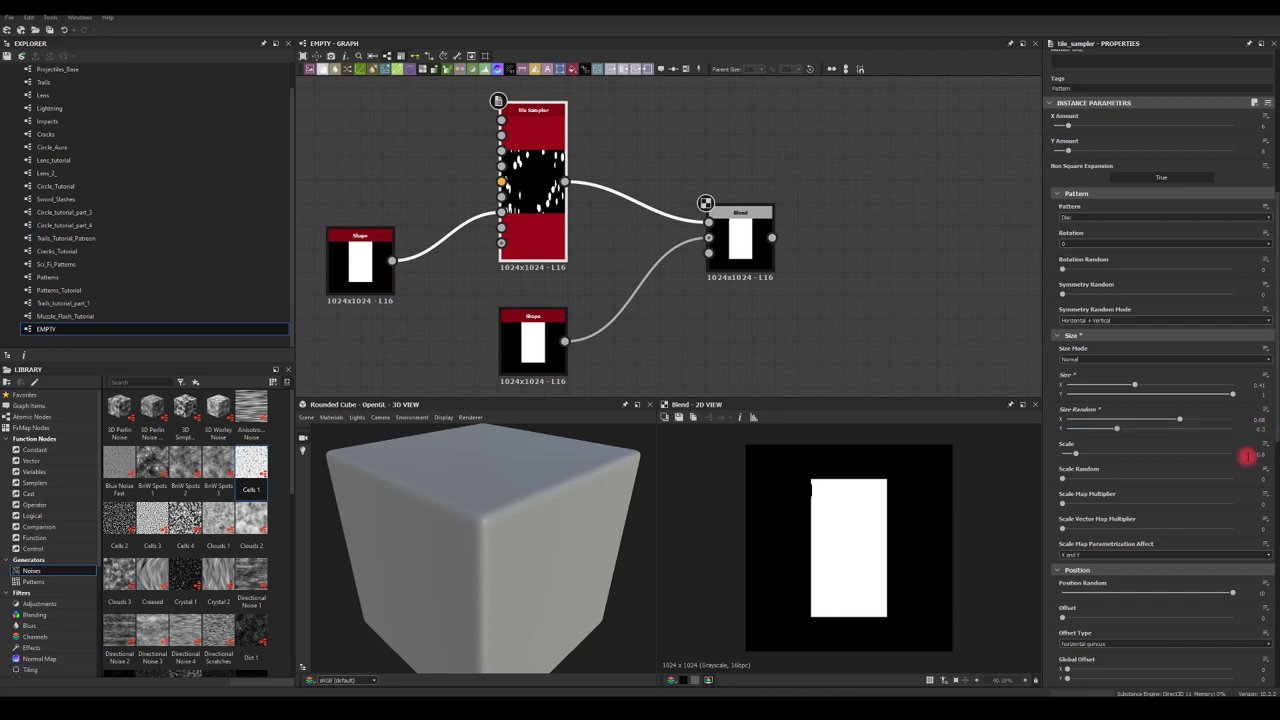
# - Raise the Tile Sampler's Scale to about 4 and its Scale Random to 0.3 so the discs cut into the rectangle
pyautogui.moveTo(1077, 455); pyautogui.dragTo(1130, 455)
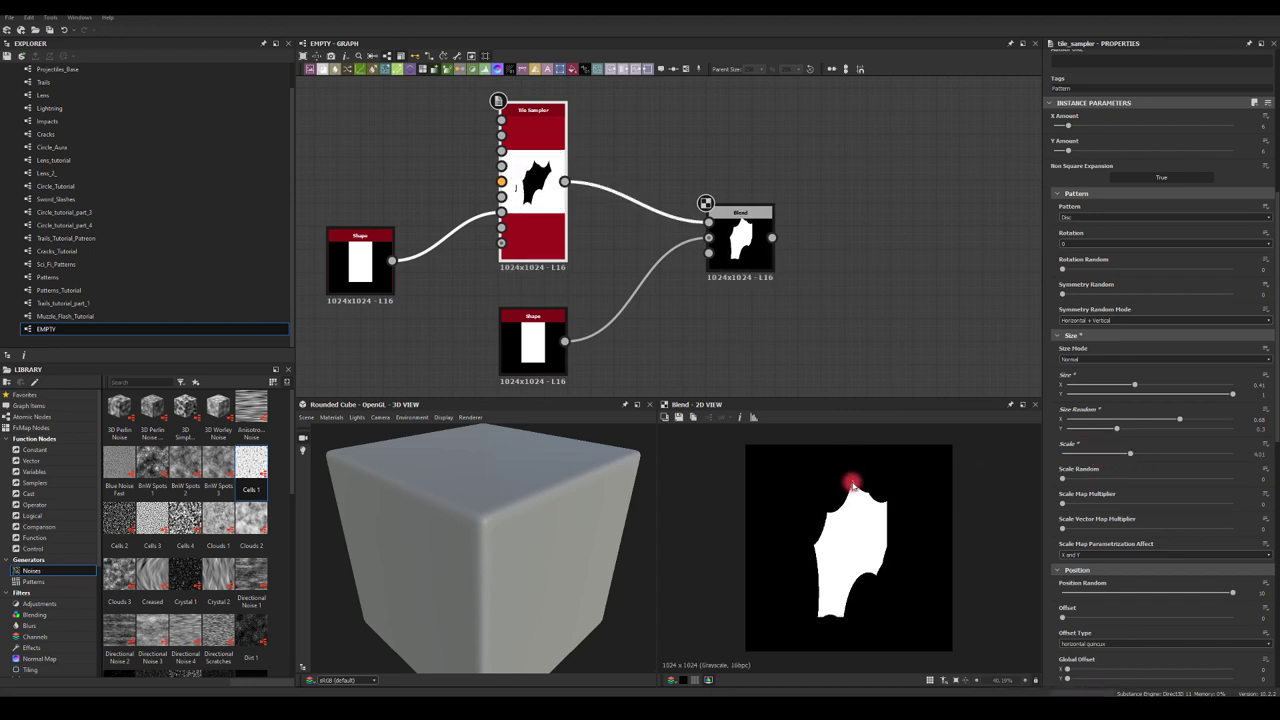
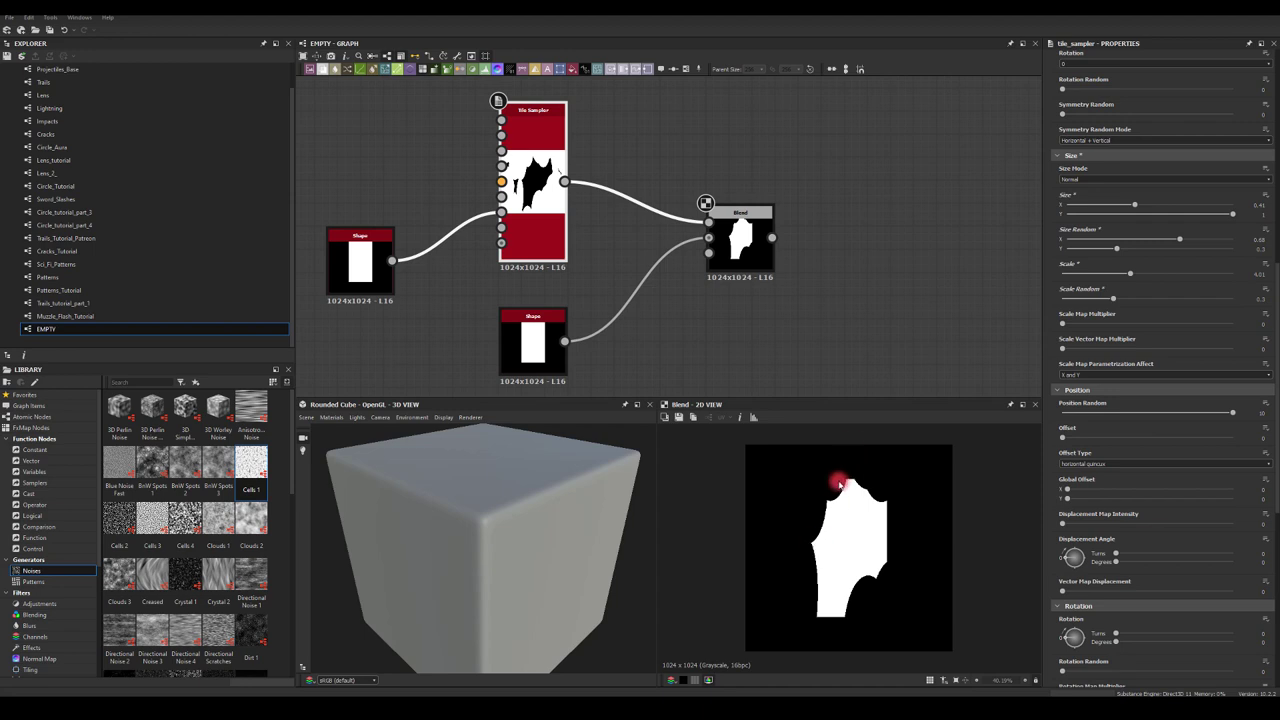
pyautogui.moveTo(840, 485); pyautogui.dragTo(859, 474)
pyautogui.moveTo(783, 568)
pyautogui.mouseDown()
pyautogui.moveTo(820, 543)
pyautogui.moveTo(786, 567)
pyautogui.moveTo(838, 492)
pyautogui.mouseUp()
# - Refine the cut-out silhouette by setting the Tile Sampler's Position Random to about 5.82 and Scale to 5
pyautogui.scroll(-3, 1174, 449)
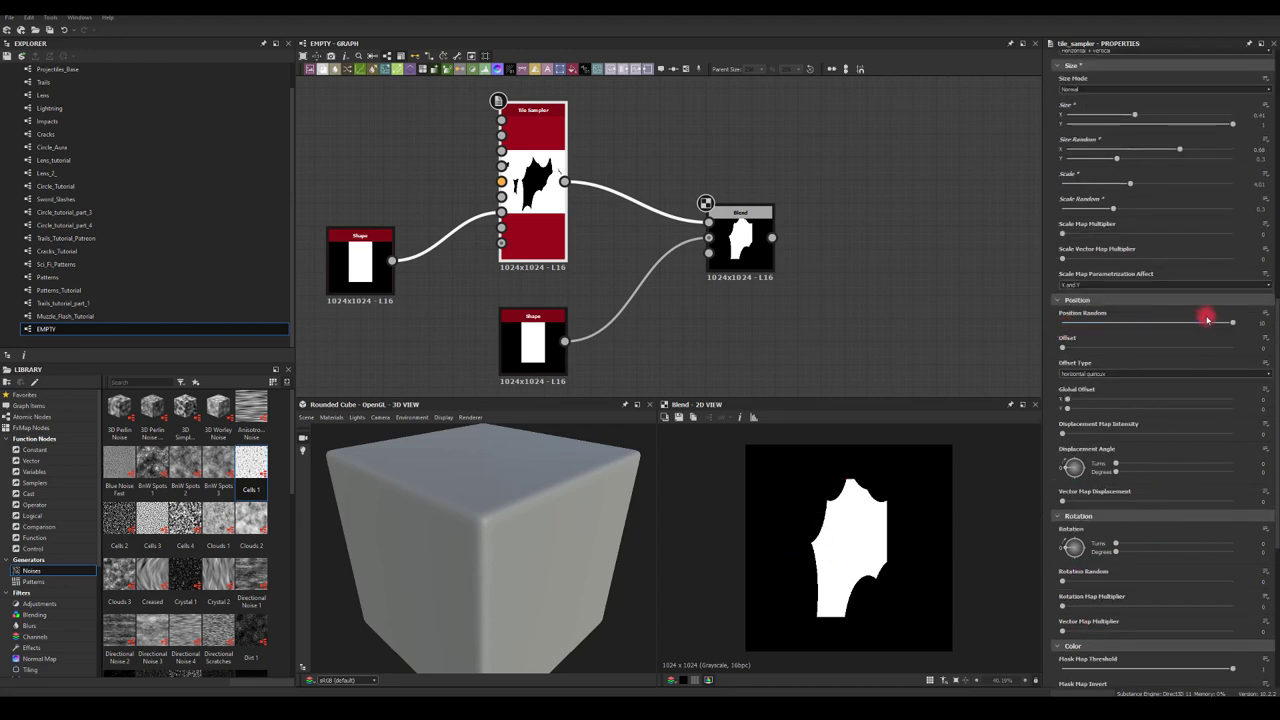
pyautogui.moveTo(1208, 319); pyautogui.dragTo(1162, 329)
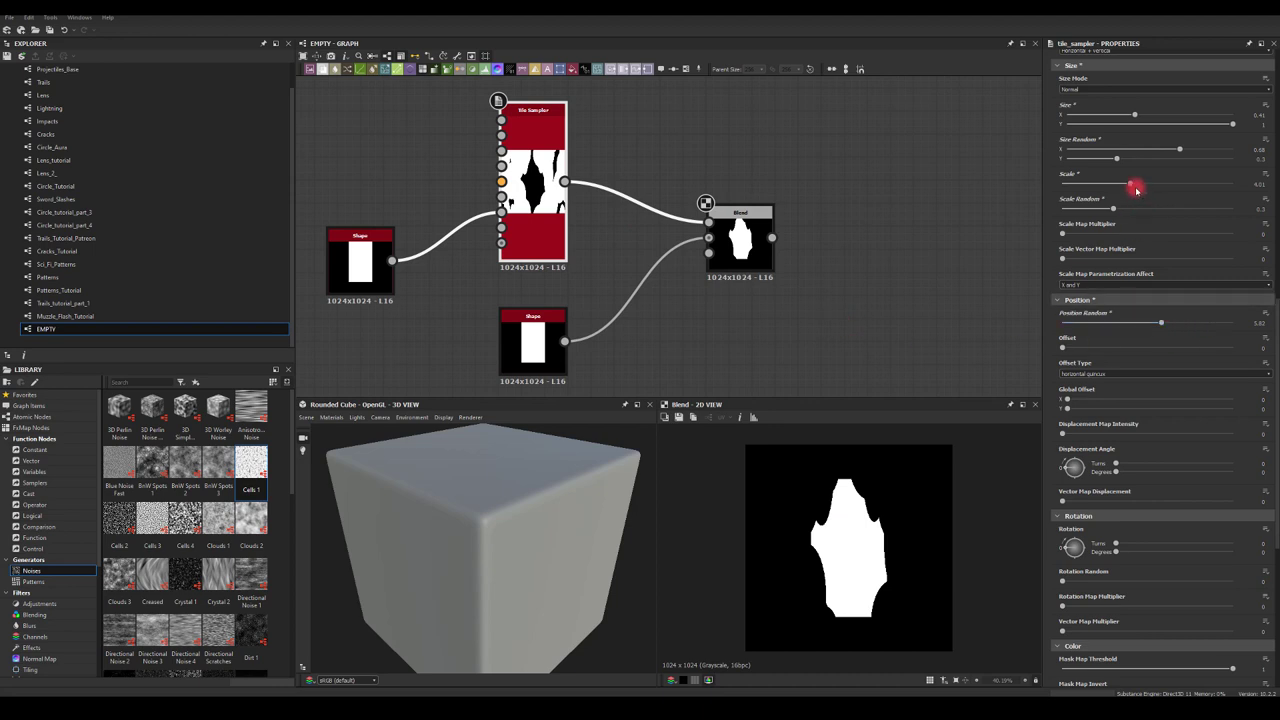
pyautogui.moveTo(1132, 186); pyautogui.dragTo(1149, 182)
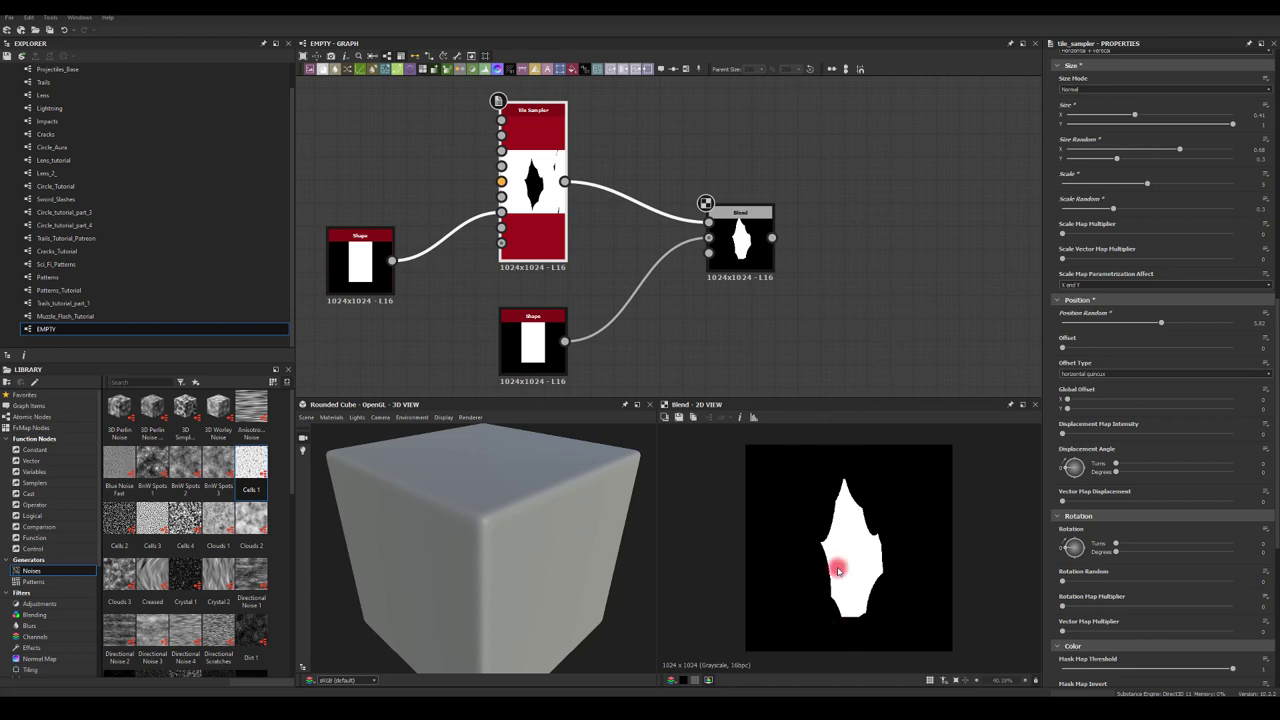
# - Add a Trapezoid Transform Grayscale node after the Blend, with Top Stretch about 0.89 and its Tiling Mode set to No Tiling
pyautogui.moveTo(802, 233); pyautogui.dragTo(708, 223, button='middle')
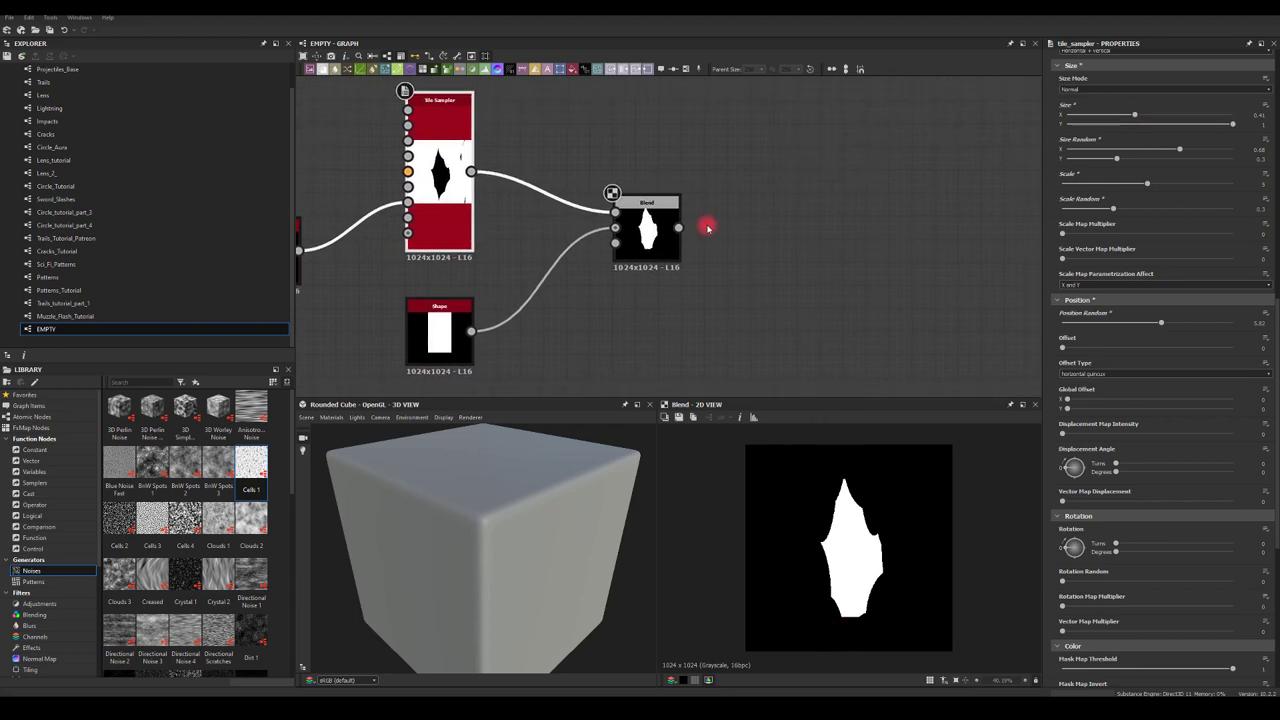
pyautogui.moveTo(678, 228); pyautogui.dragTo(762, 225)
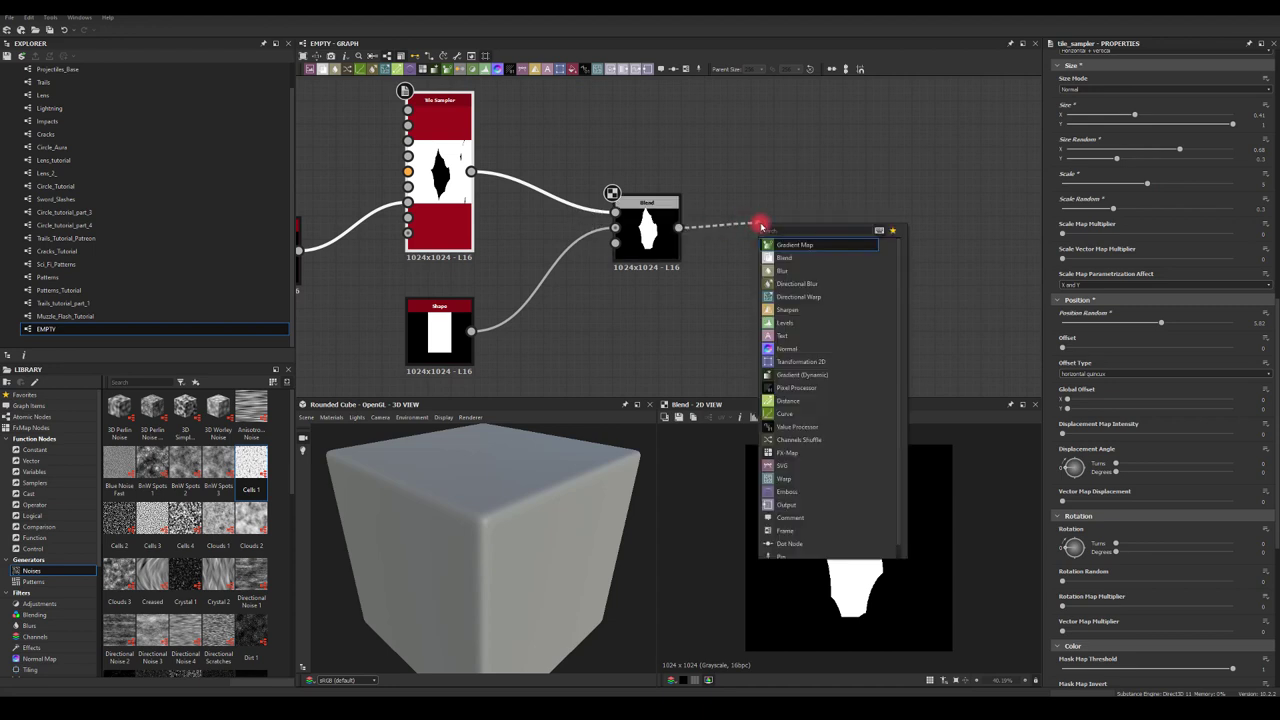
pyautogui.write('trans')
pyautogui.click(790, 259)
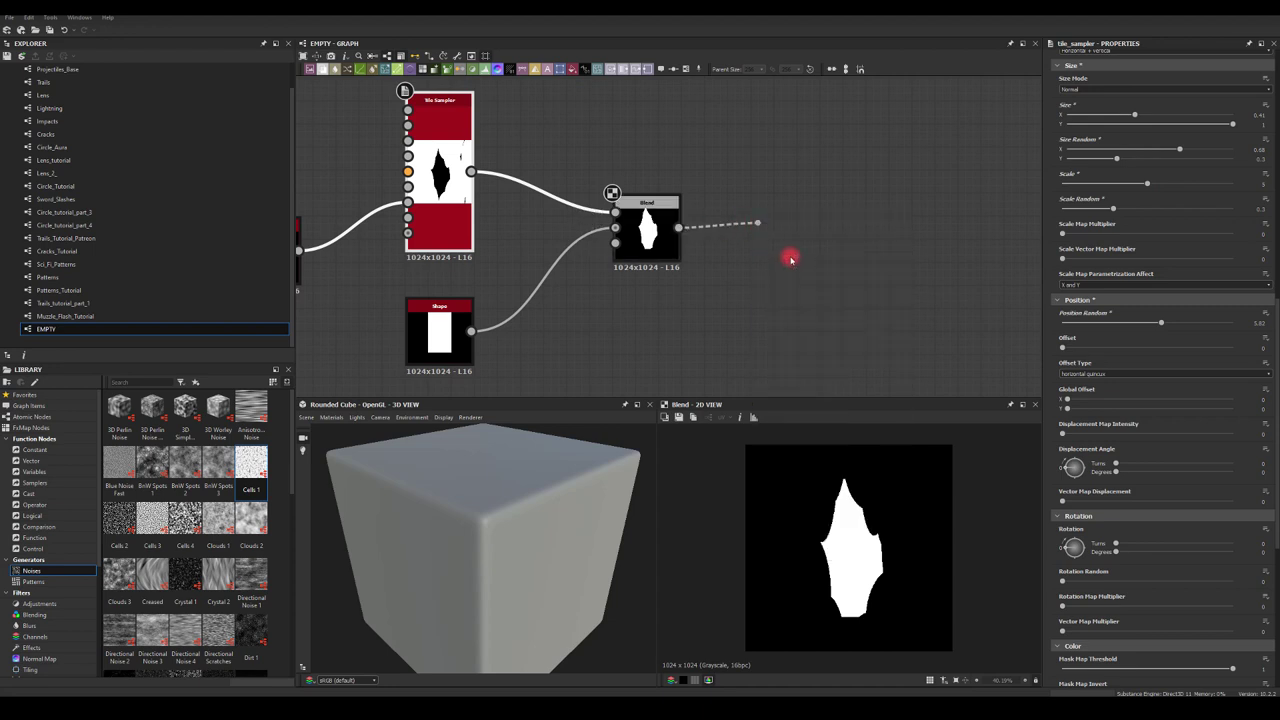
pyautogui.moveTo(1057, 497); pyautogui.dragTo(1212, 508)
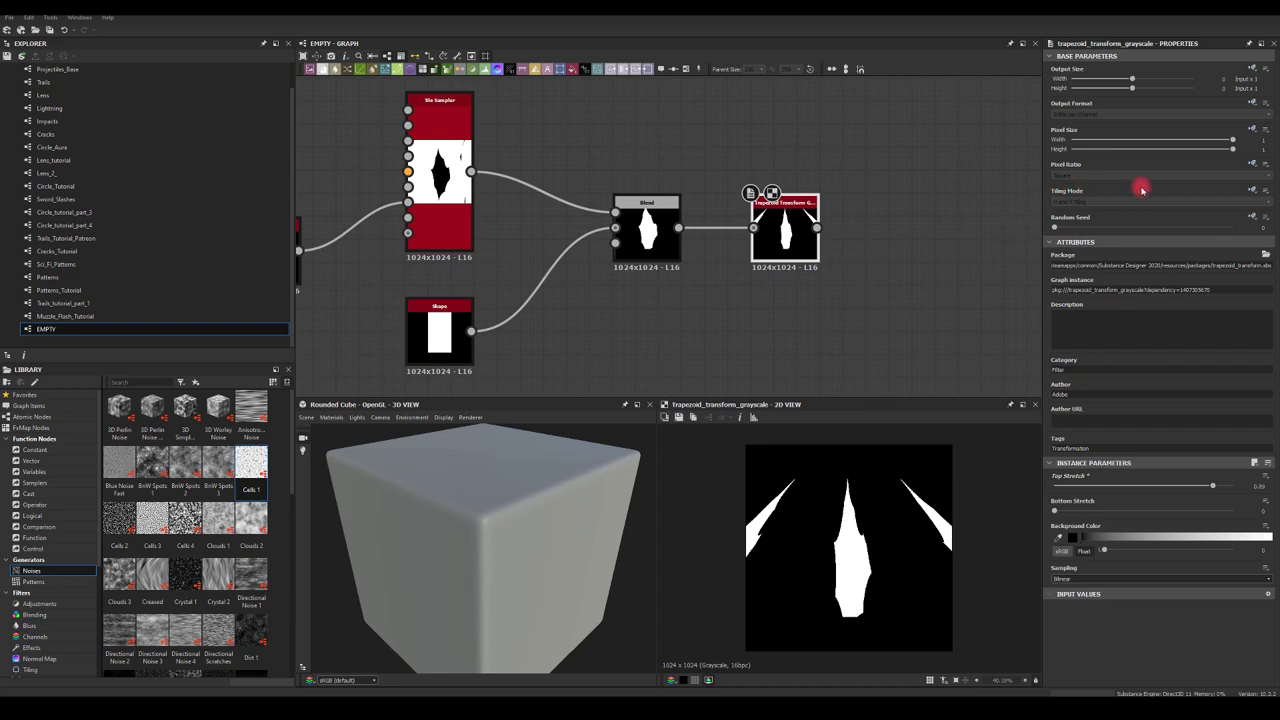
pyautogui.click(1096, 202)
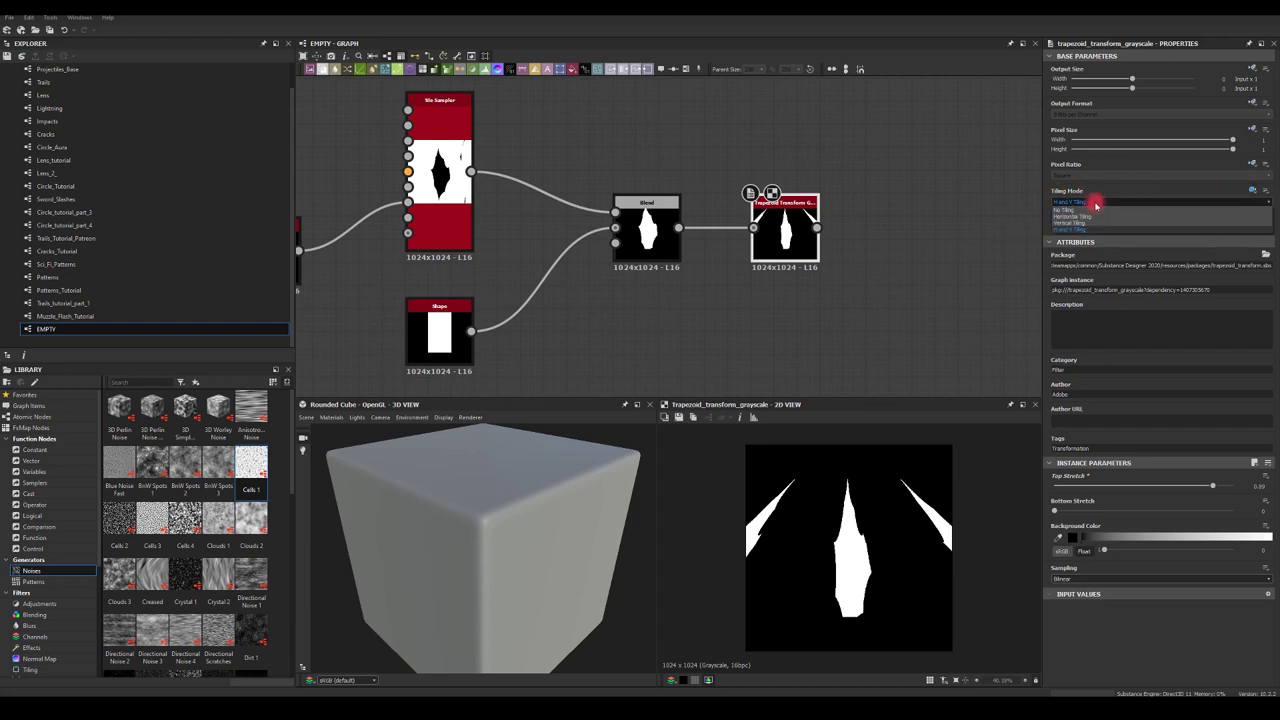
pyautogui.click(1068, 209)
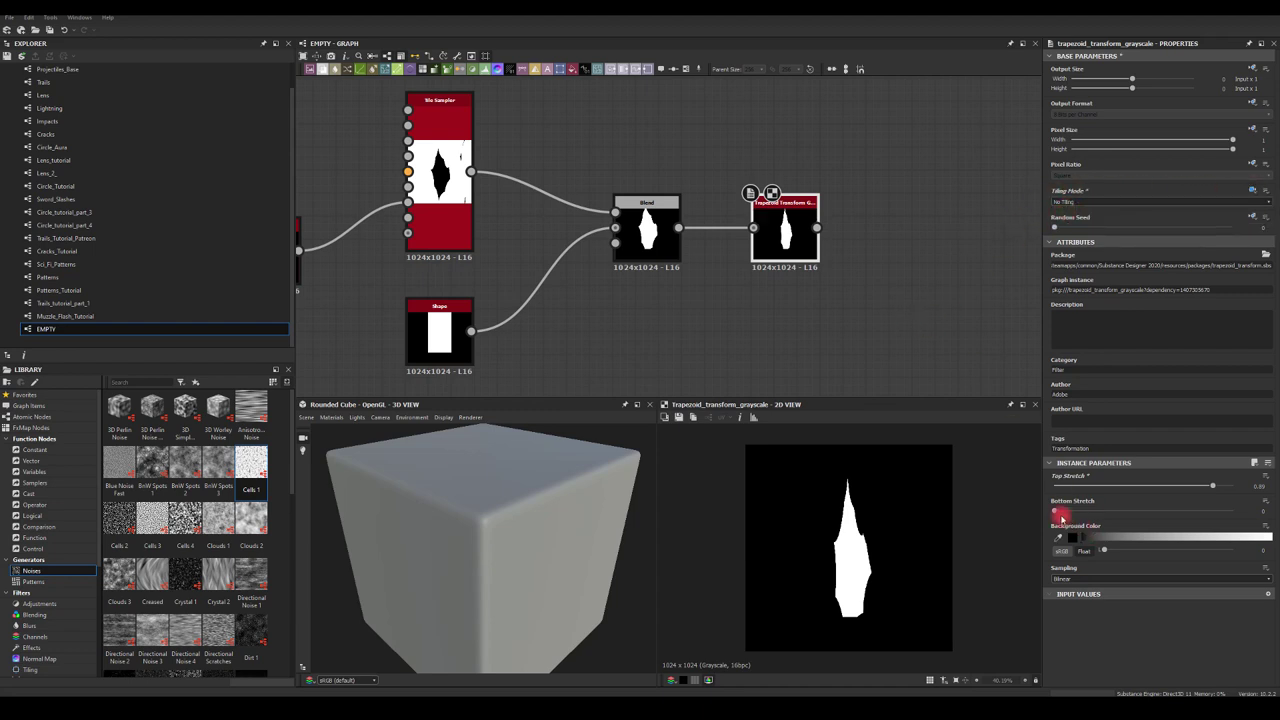
# - Set the Trapezoid Transform's Bottom Stretch to about -0.17, extending the slider range with a value of -1 first
pyautogui.moveTo(1061, 515); pyautogui.dragTo(1035, 515)
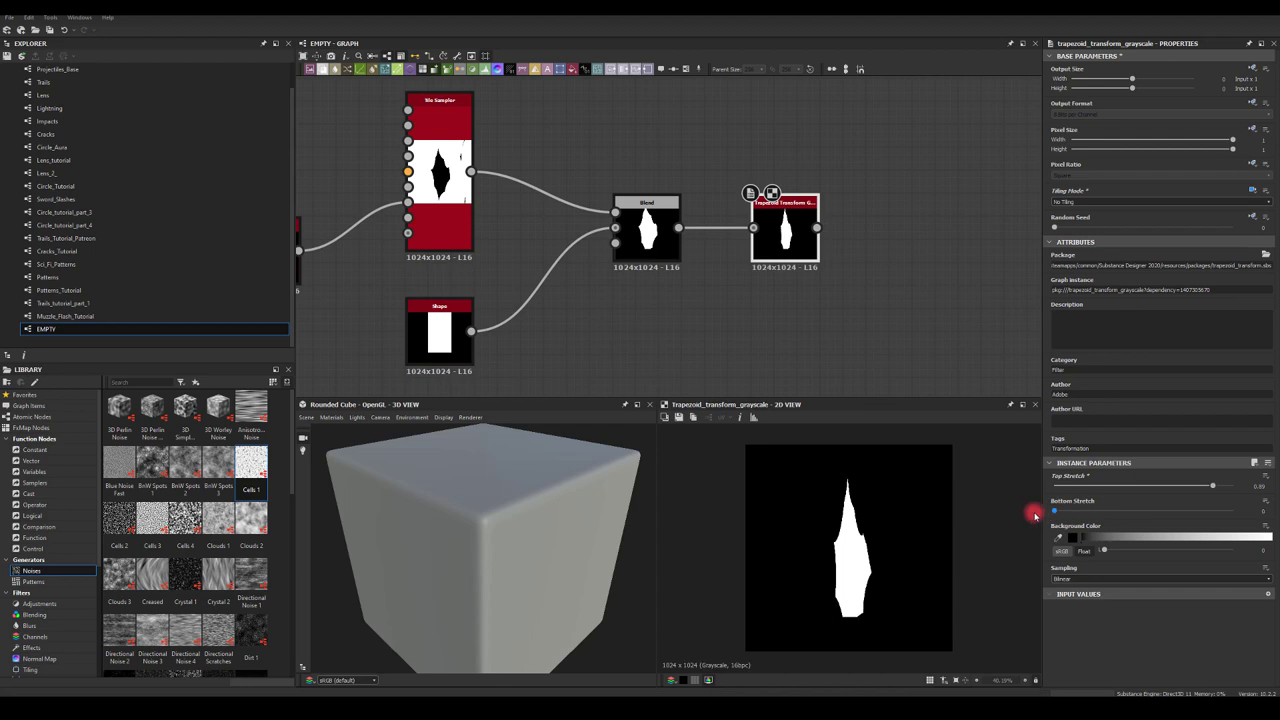
pyautogui.click(1265, 511)
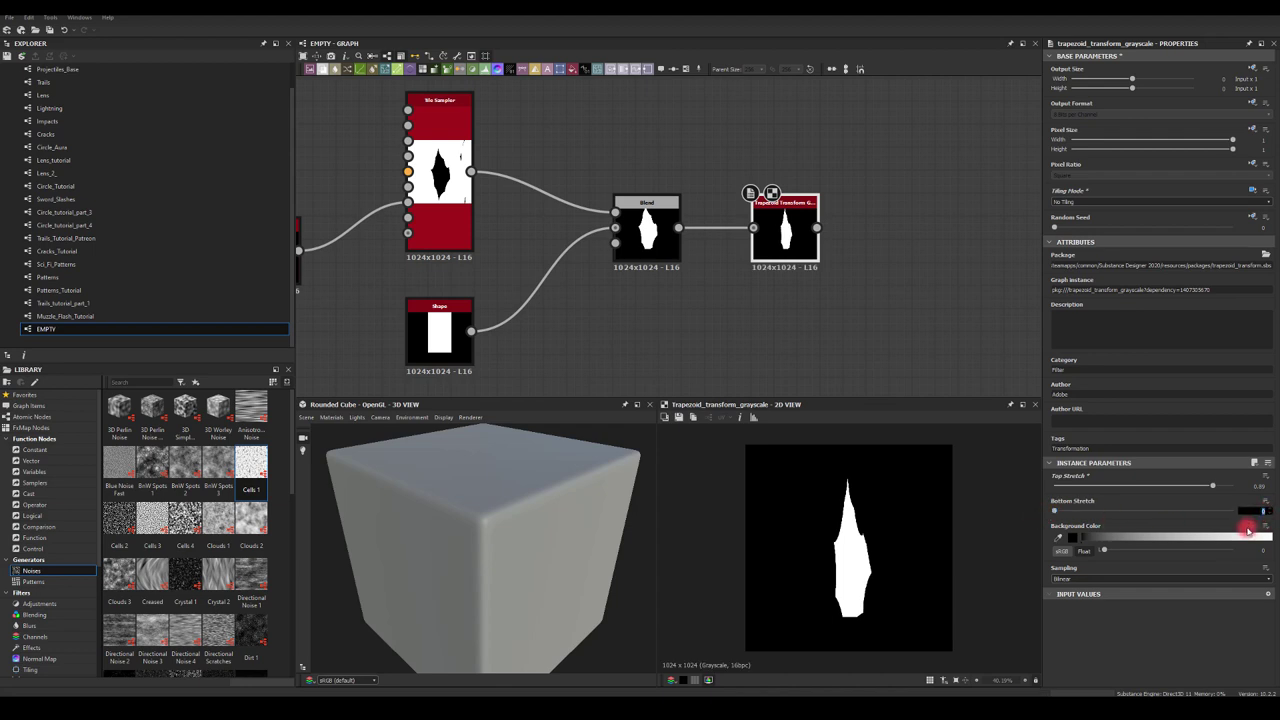
pyautogui.press('Return')
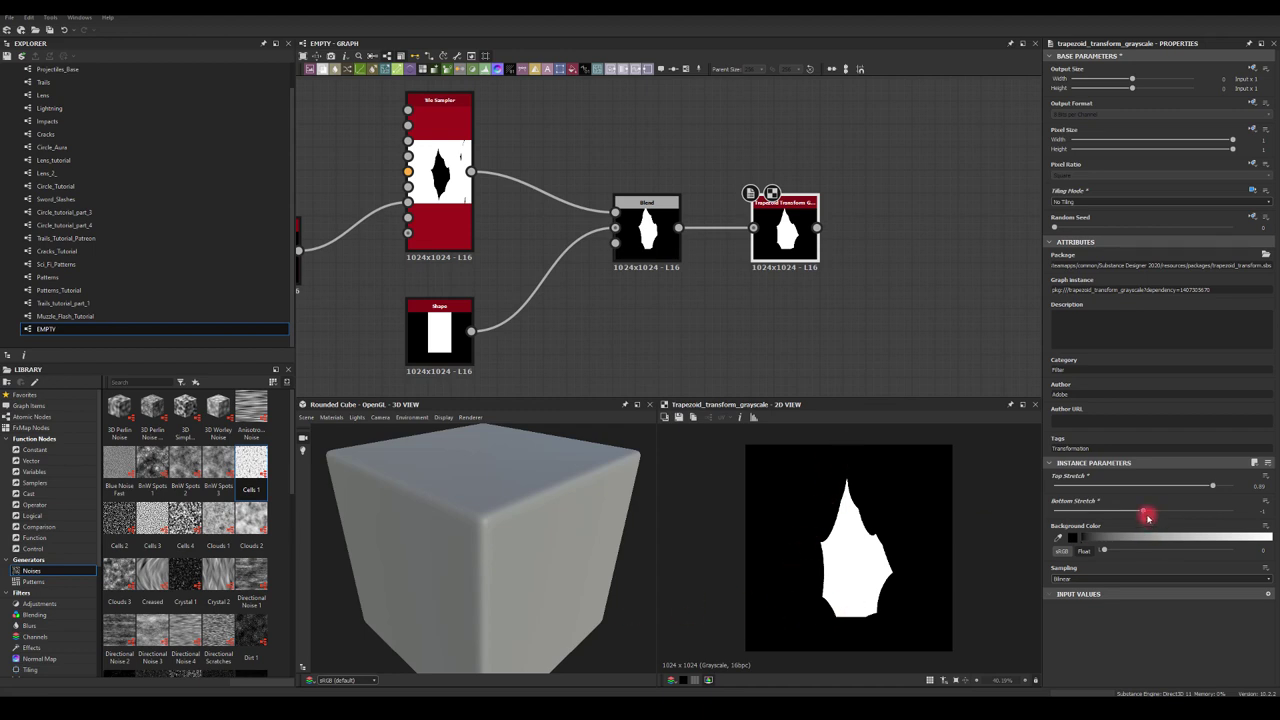
pyautogui.moveTo(1146, 511); pyautogui.dragTo(1180, 511)
# - Add a Transformation 2D node to the Trapezoid Transform output, rotate the silhouette until its tip points left, and place the node lower in the graph
pyautogui.moveTo(886, 213); pyautogui.dragTo(757, 271, button='middle')
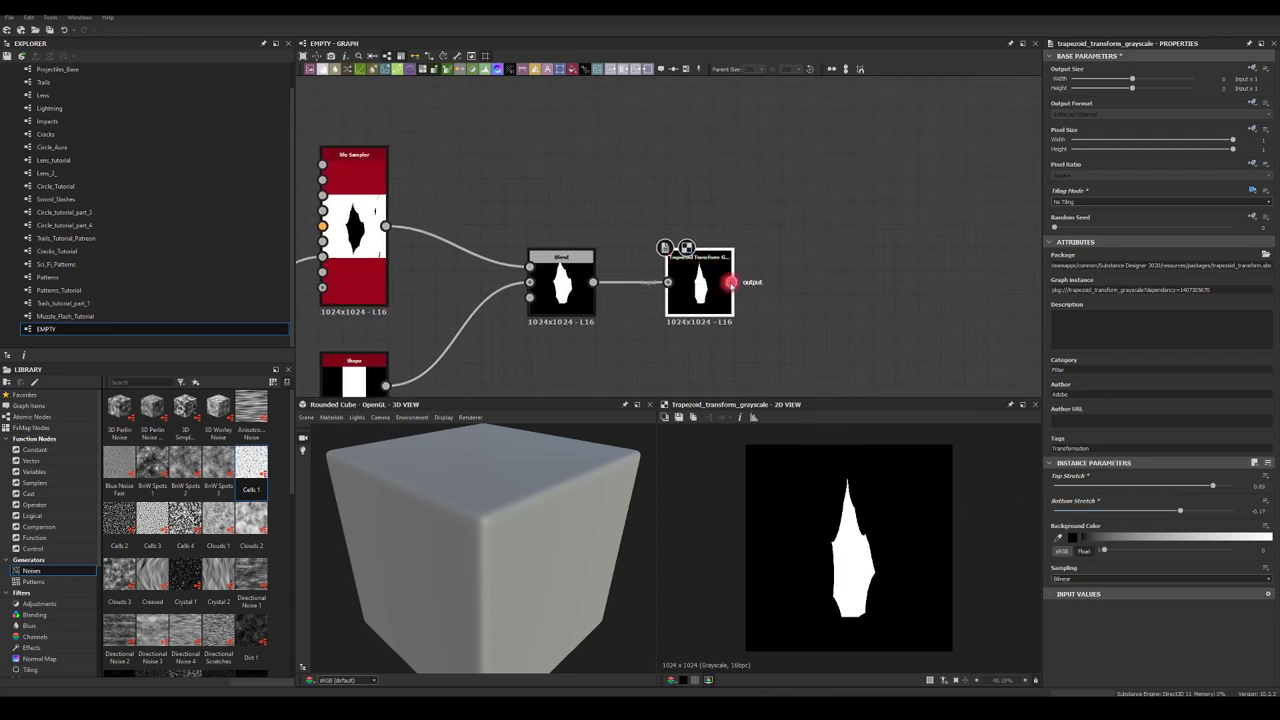
pyautogui.moveTo(731, 283); pyautogui.dragTo(873, 291)
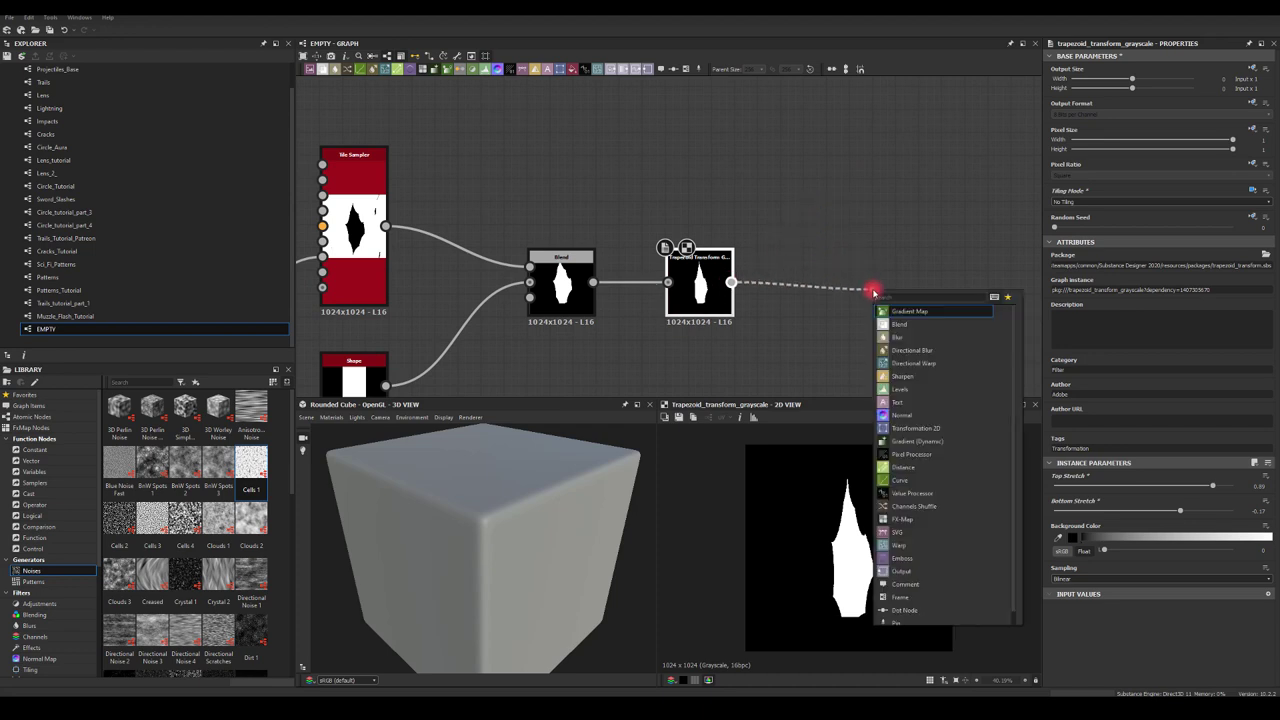
pyautogui.write('trans')
pyautogui.click(886, 306)
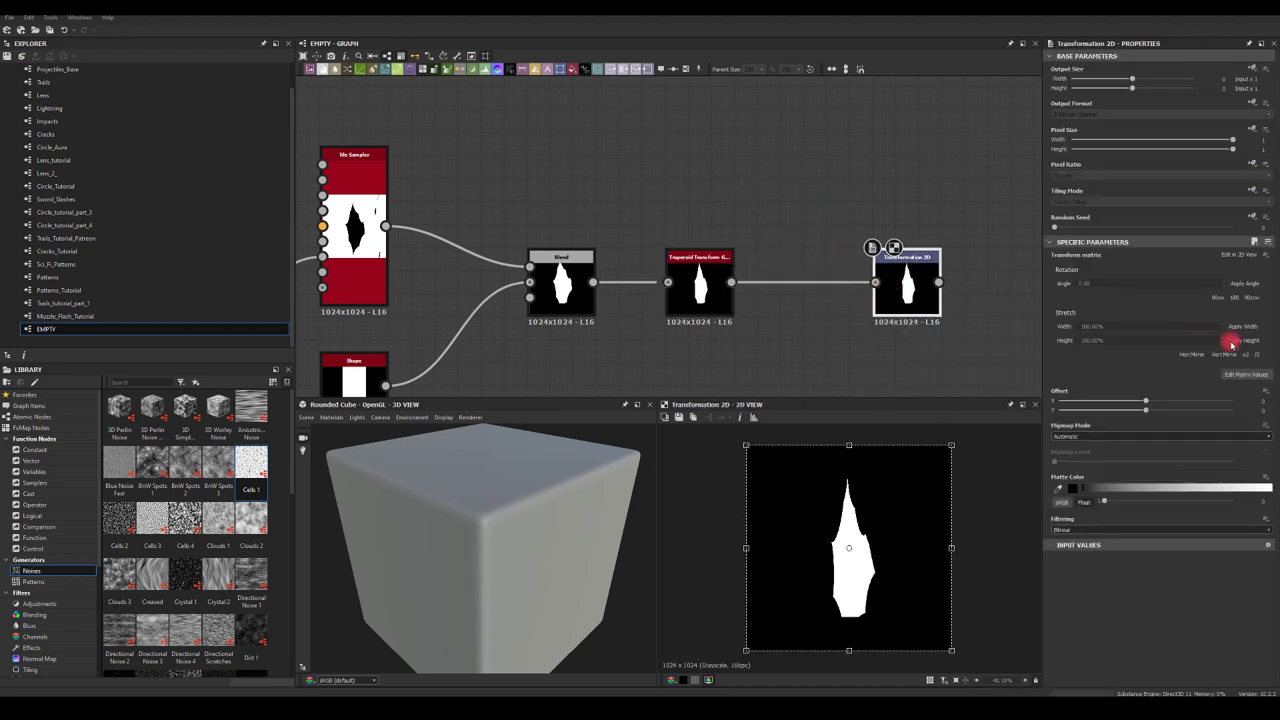
pyautogui.click(1218, 297)
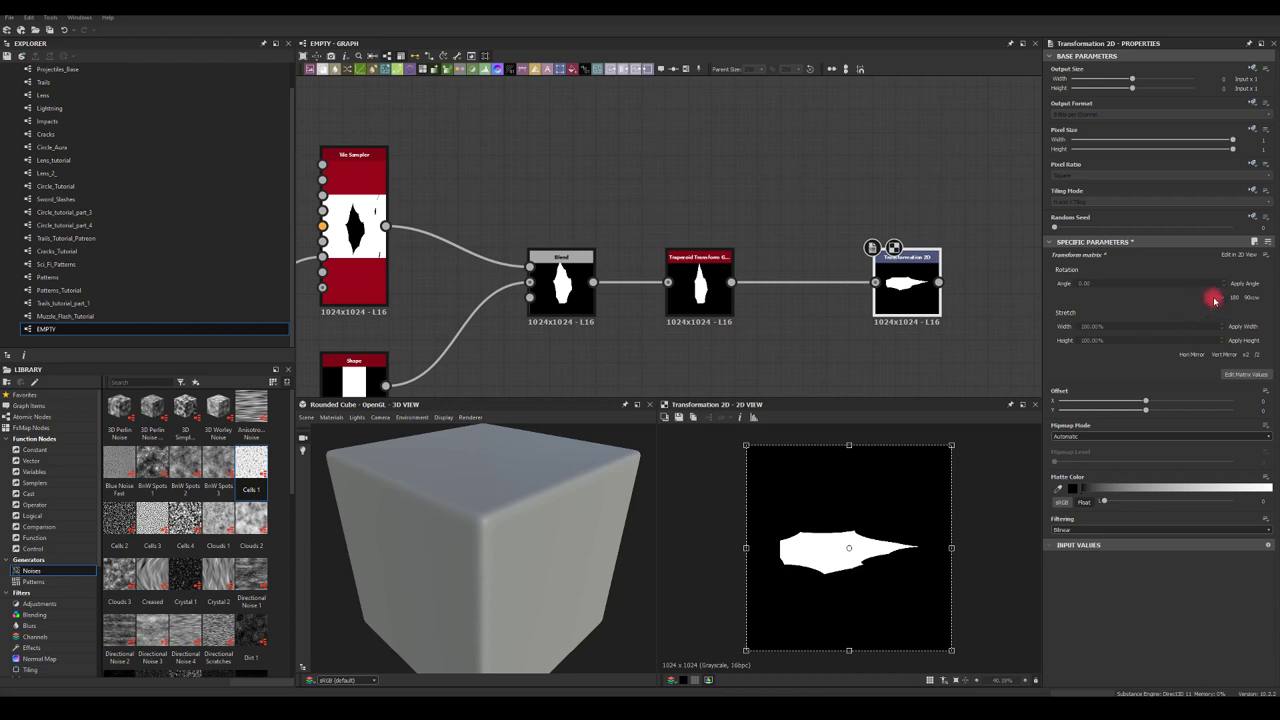
pyautogui.click(1215, 299)
pyautogui.moveTo(913, 426); pyautogui.dragTo(853, 346, button='middle')
pyautogui.moveTo(848, 203); pyautogui.dragTo(803, 347)
pyautogui.moveTo(750, 217); pyautogui.dragTo(726, 253, button='middle')
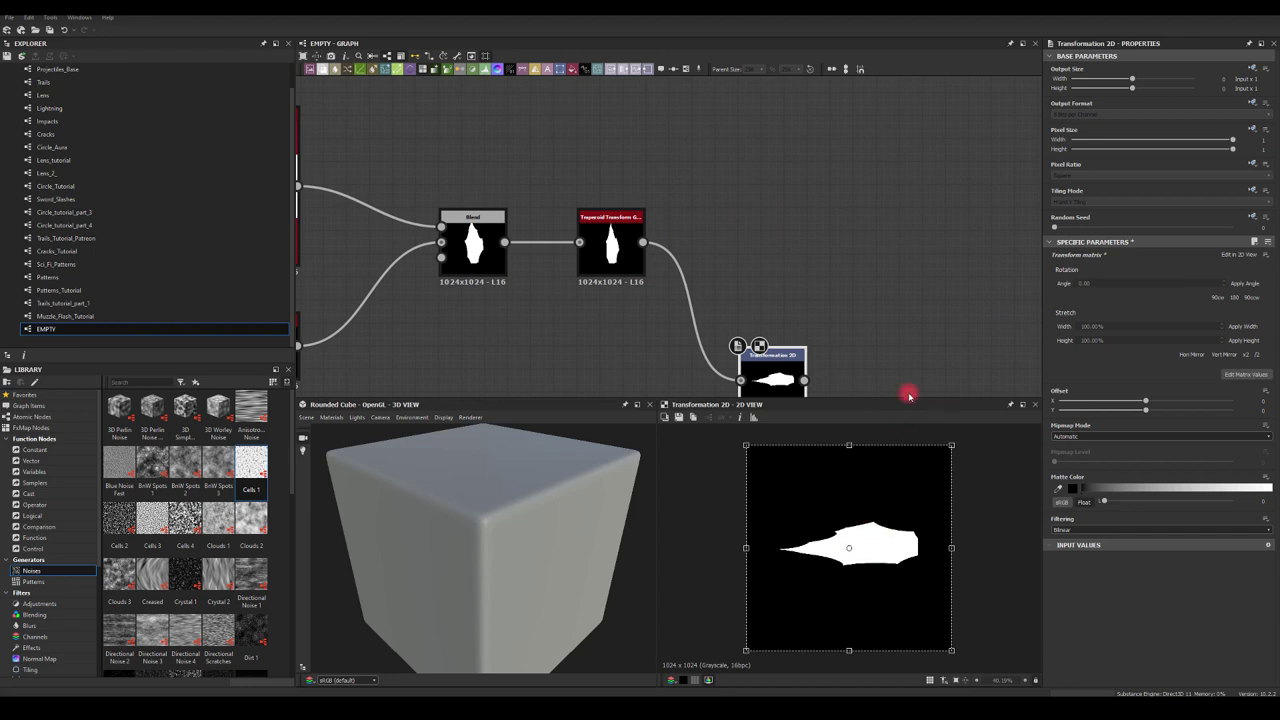
# - Feed the Trapezoid Transform into Pattern Input 1 of a new Splatter Circular node and set its Pattern to Image Input
pyautogui.moveTo(646, 246); pyautogui.dragTo(822, 151)
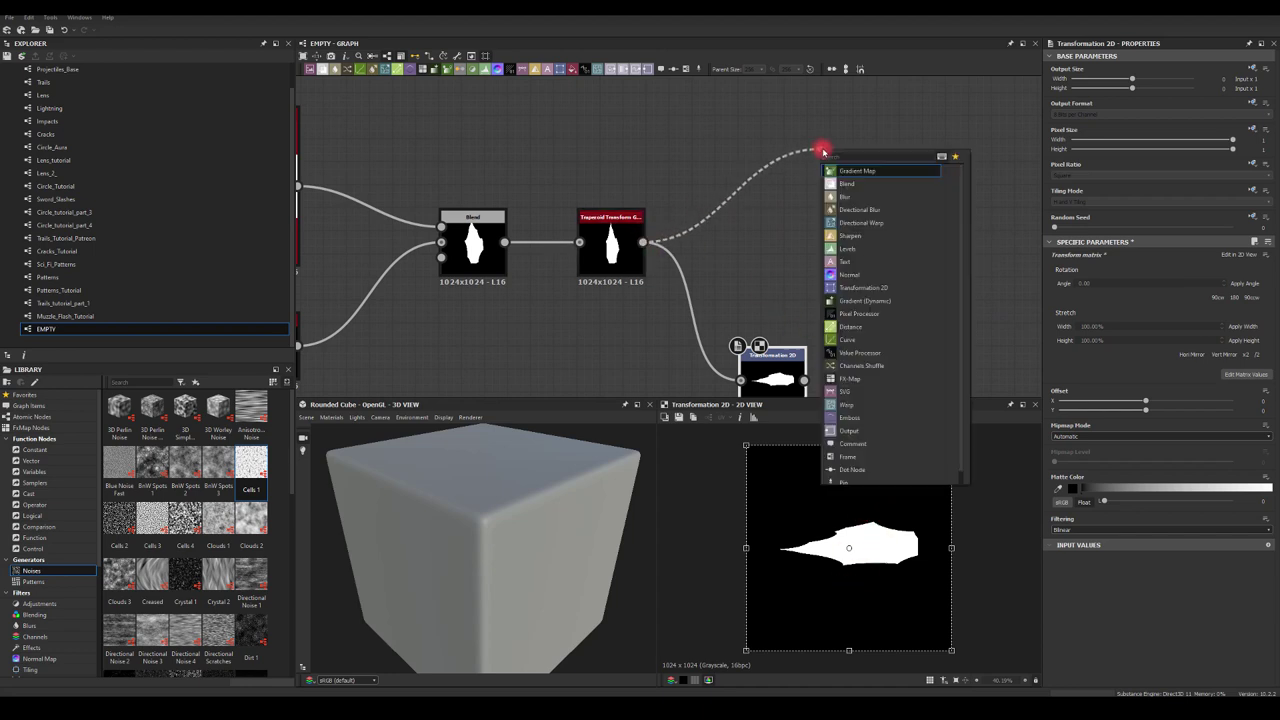
pyautogui.write('spla')
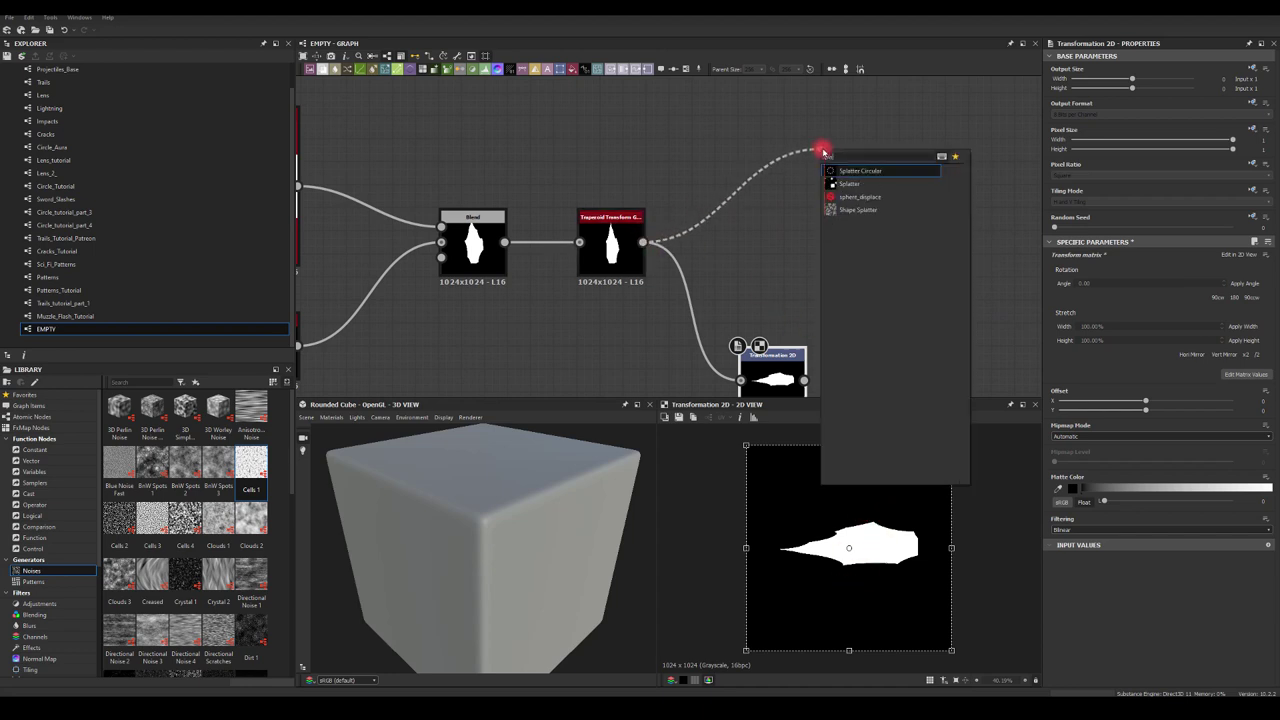
pyautogui.click(843, 168)
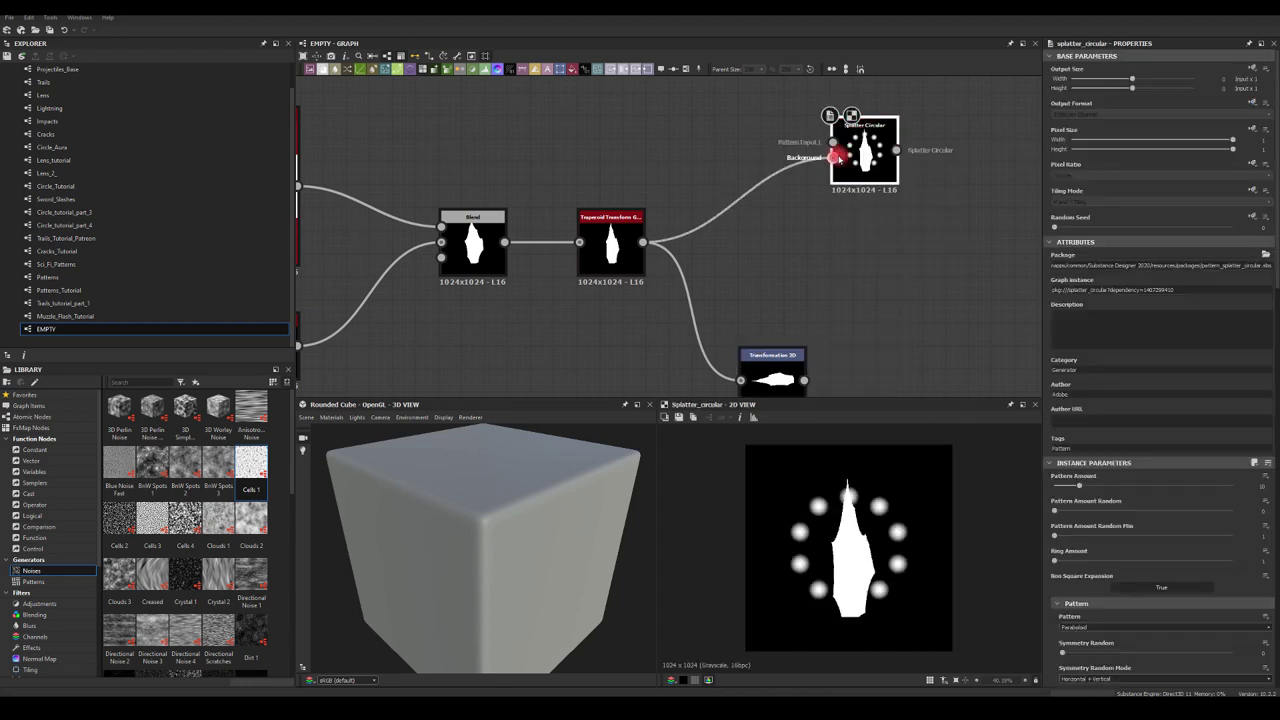
pyautogui.moveTo(645, 243); pyautogui.dragTo(836, 158)
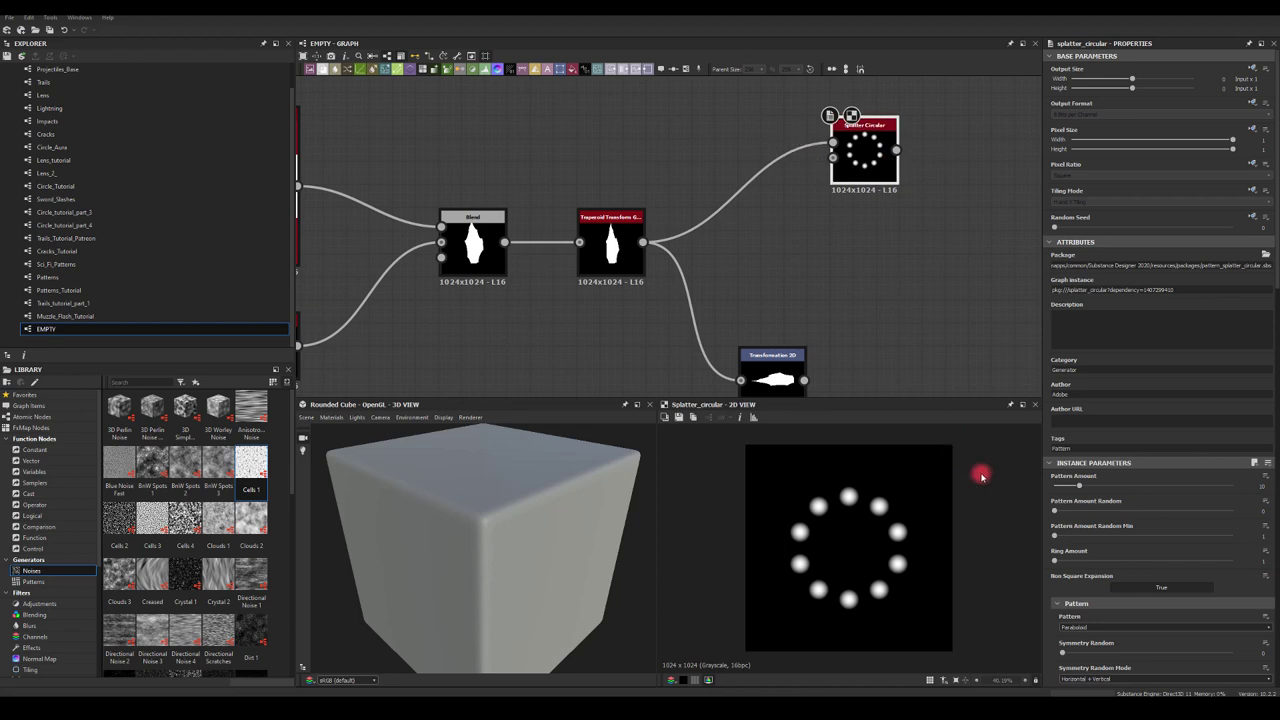
pyautogui.click(1089, 628)
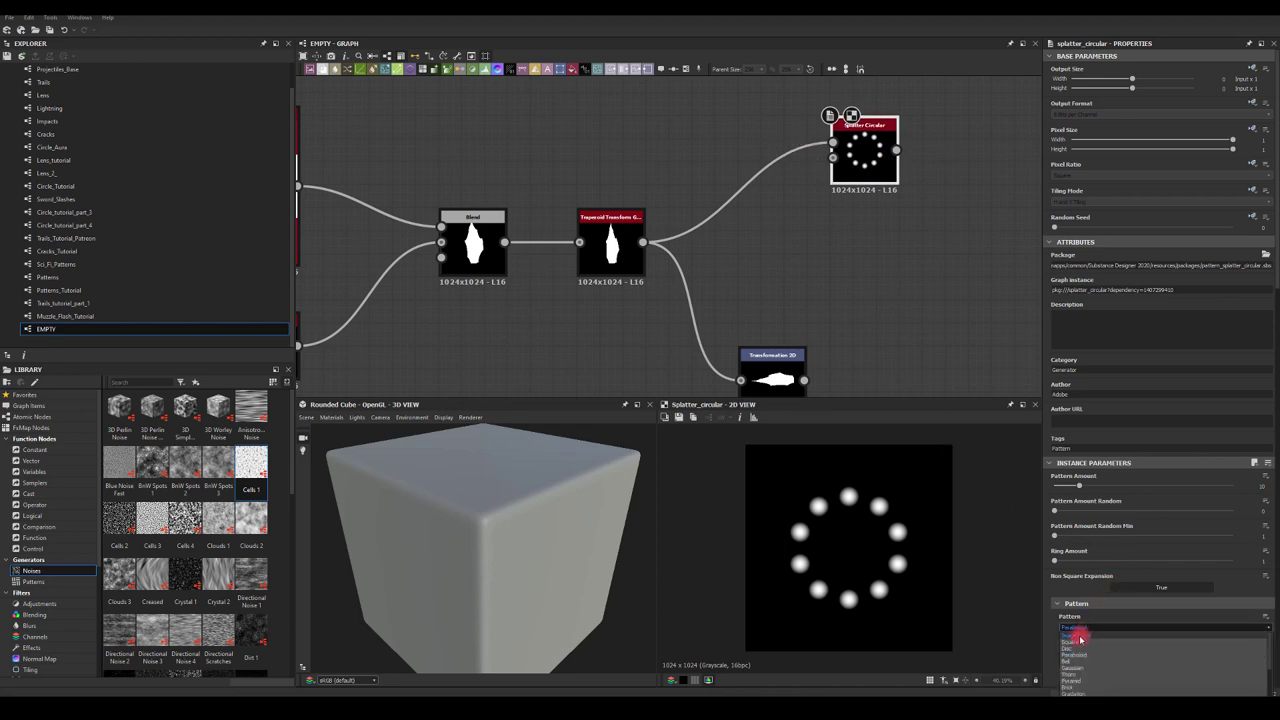
pyautogui.click(1080, 636)
# - Set the Splatter Circular's Symmetry Random to 1 and its Symmetry Random Mode to Horizontal
pyautogui.scroll(-2, 1073, 492)
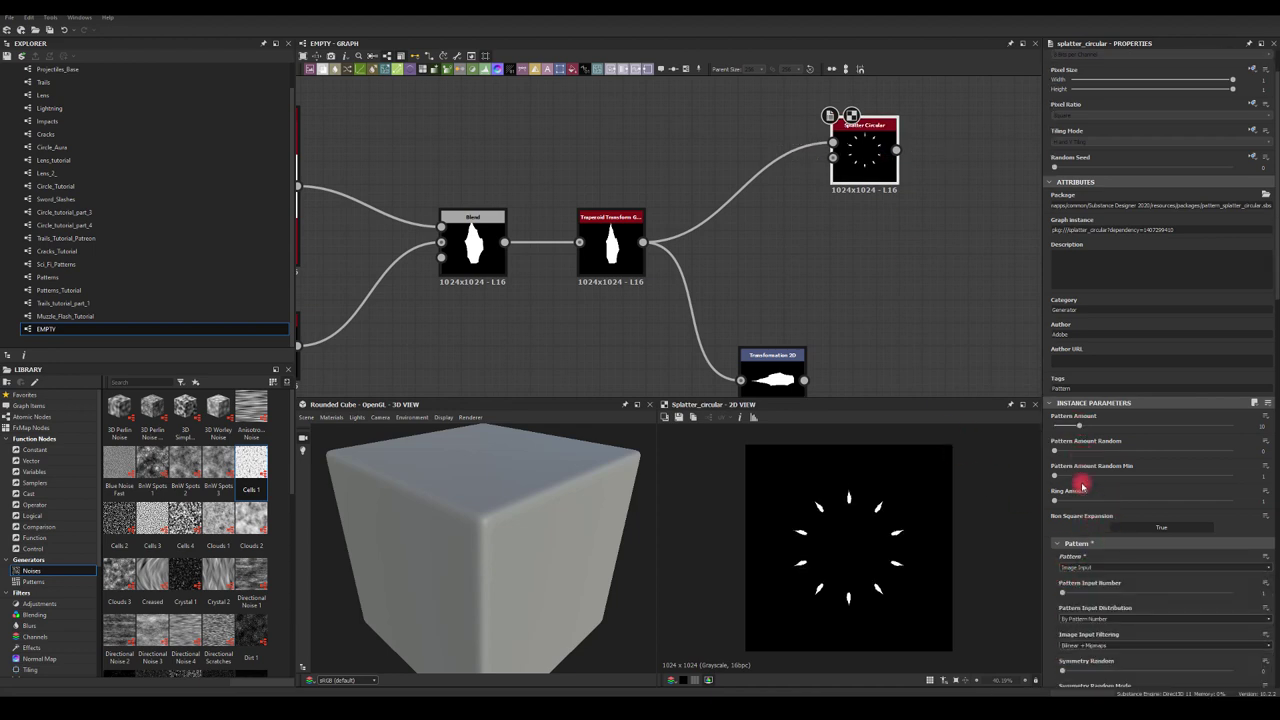
pyautogui.scroll(-2, 1070, 430)
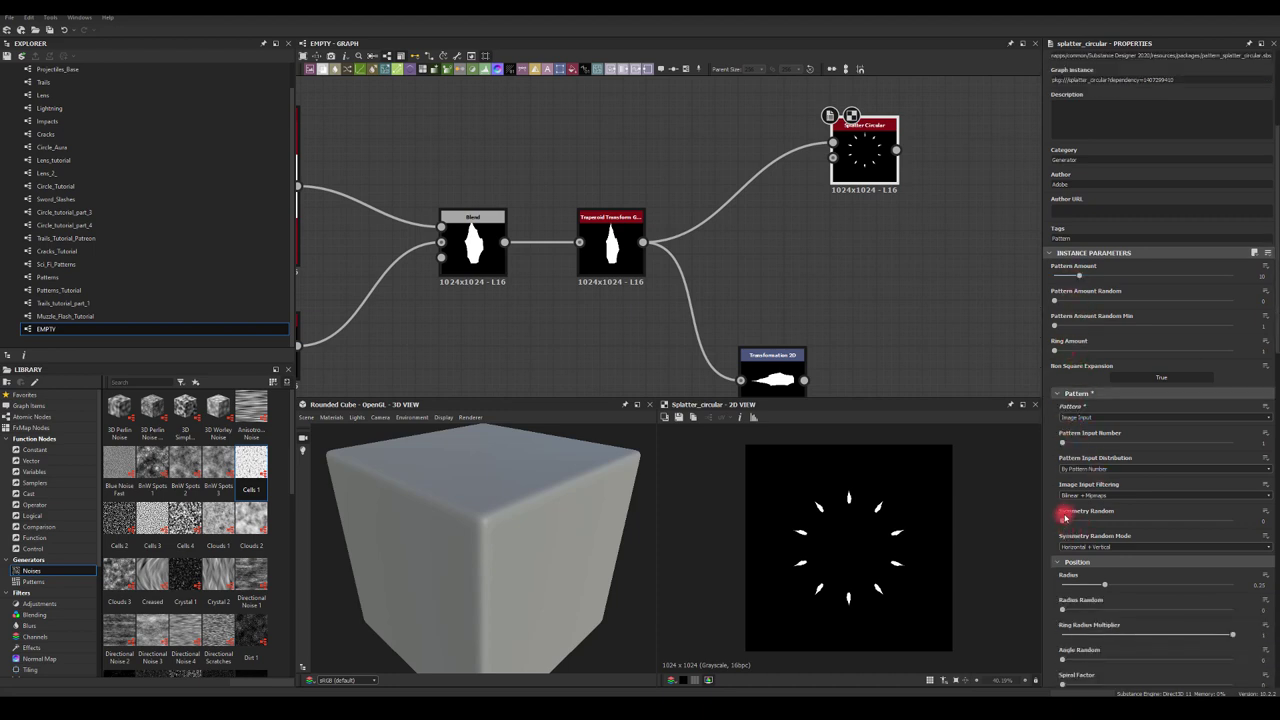
pyautogui.moveTo(1063, 519); pyautogui.dragTo(1163, 522)
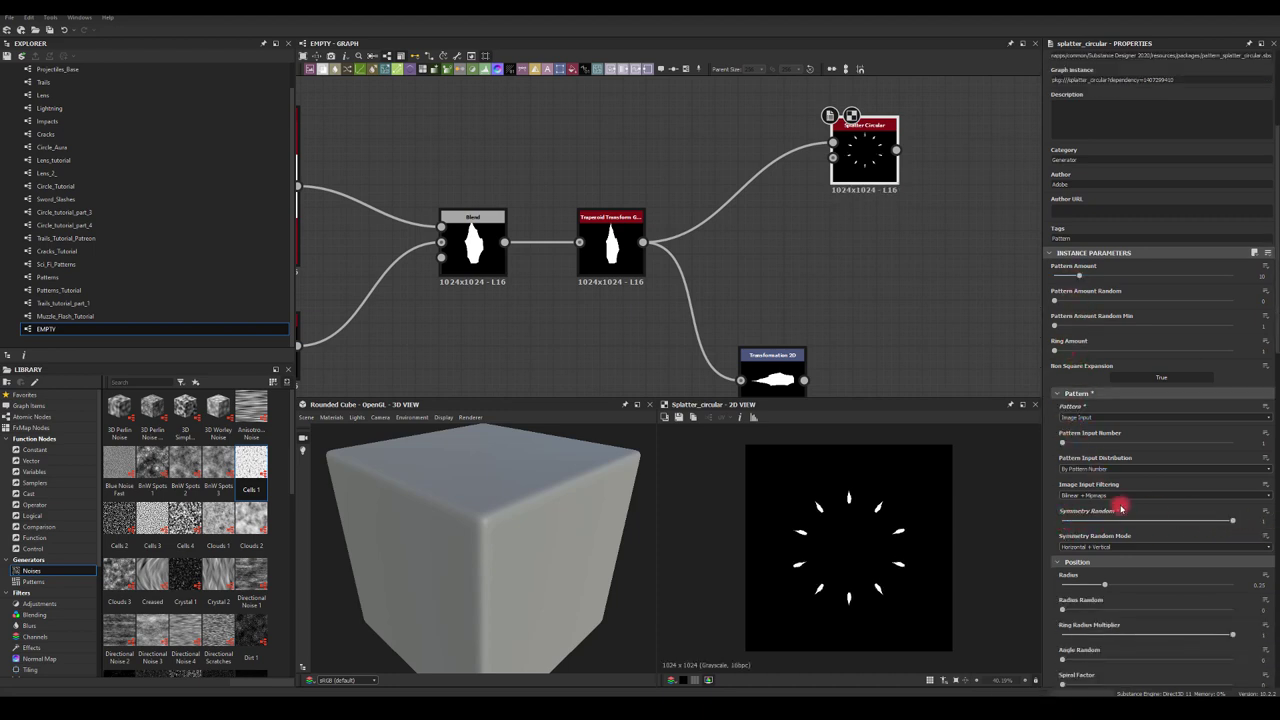
pyautogui.click(1075, 547)
pyautogui.click(1073, 563)
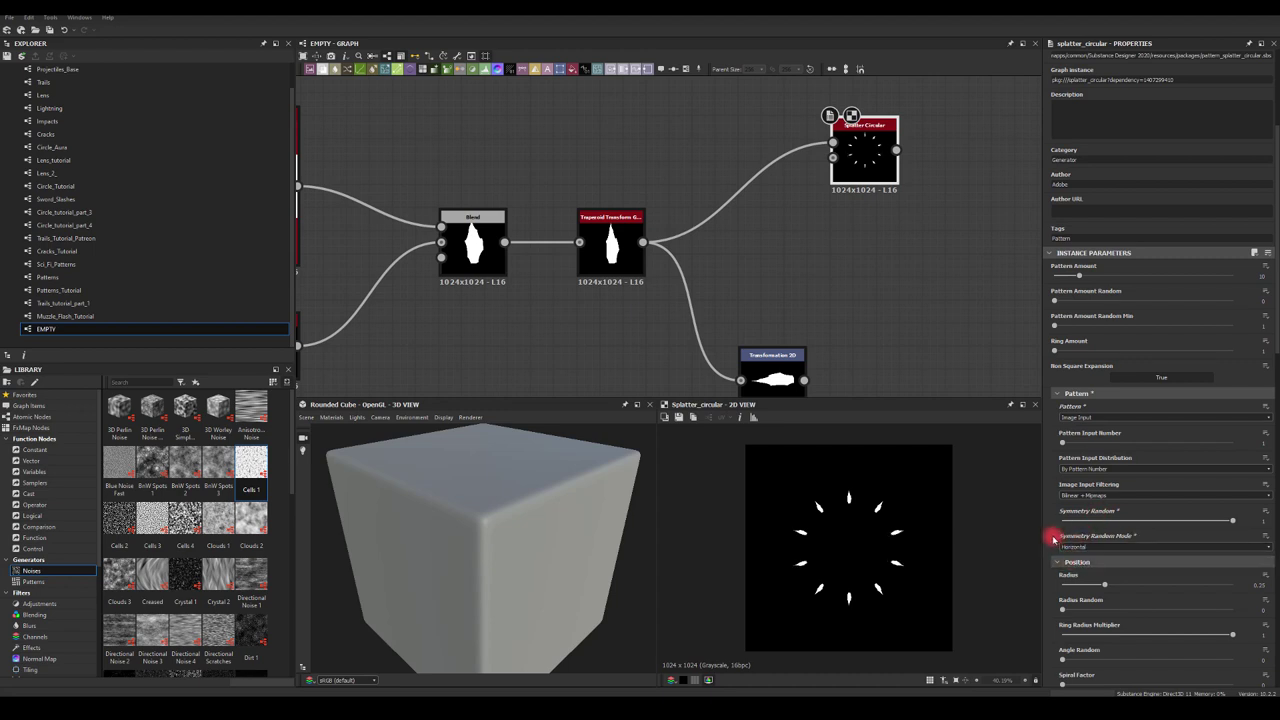
# - Form a starburst by setting the Splatter Circular's Radius to about 0.14, Scale to 2 and Size to about 0.12 in X and 0.36 in Y
pyautogui.scroll(-3, 1056, 536)
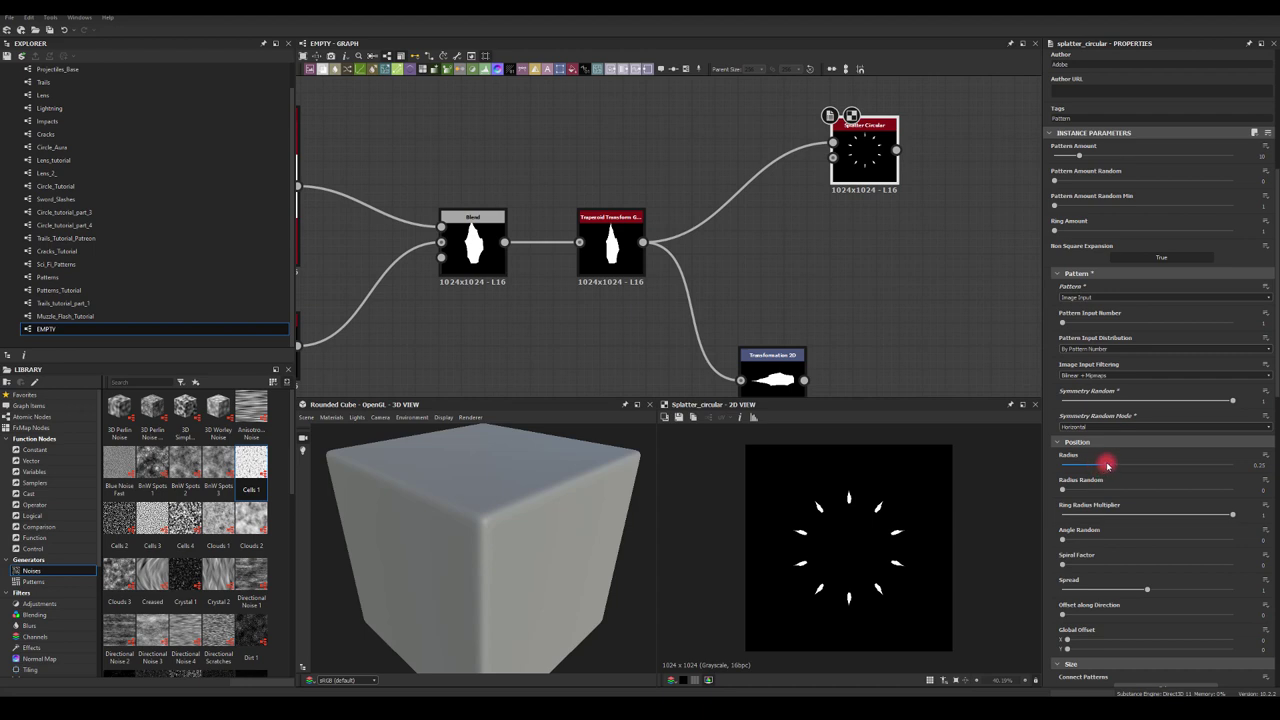
pyautogui.moveTo(1107, 465); pyautogui.dragTo(1083, 469)
pyautogui.scroll(-4, 1065, 495)
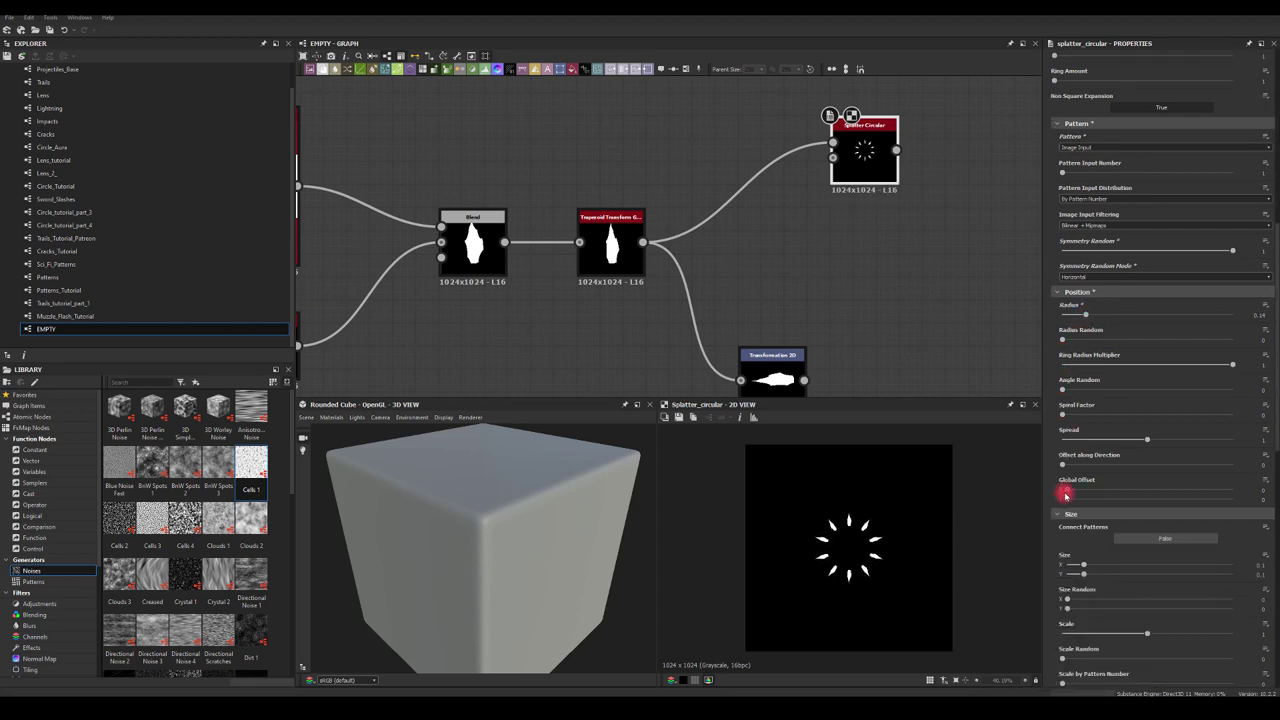
pyautogui.moveTo(1146, 634); pyautogui.dragTo(1238, 632)
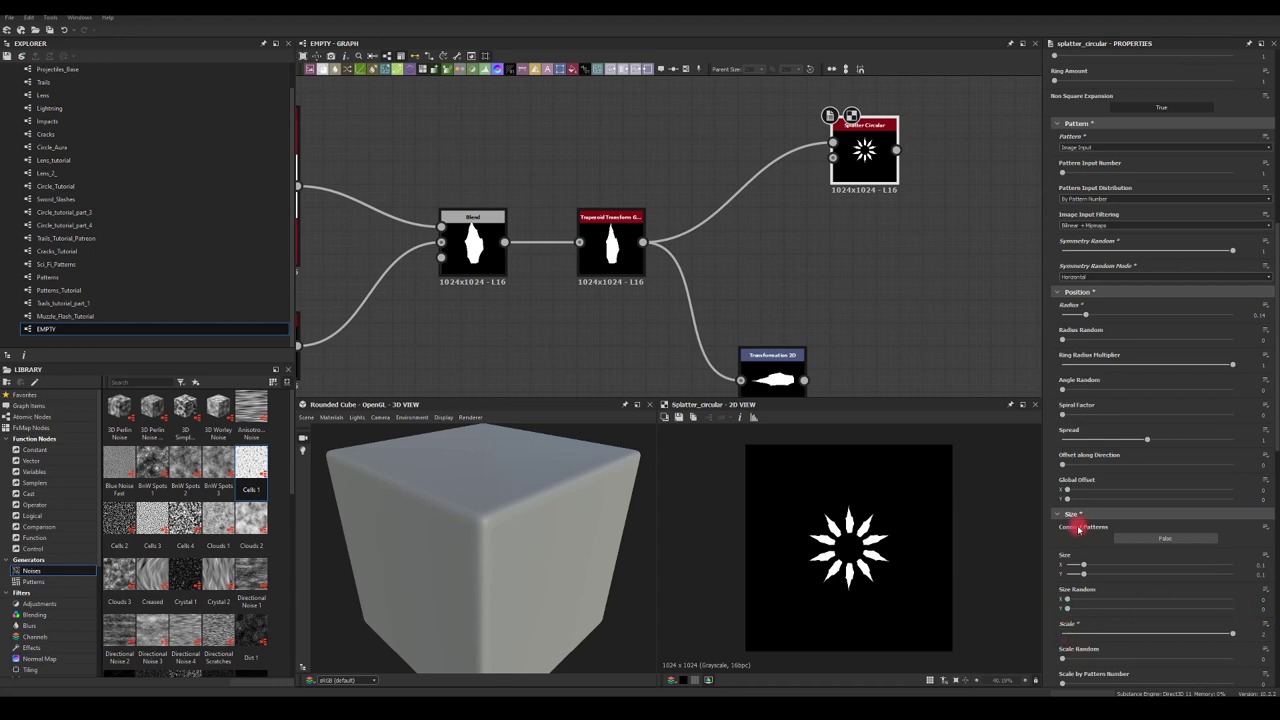
pyautogui.moveTo(1084, 567); pyautogui.dragTo(1129, 587)
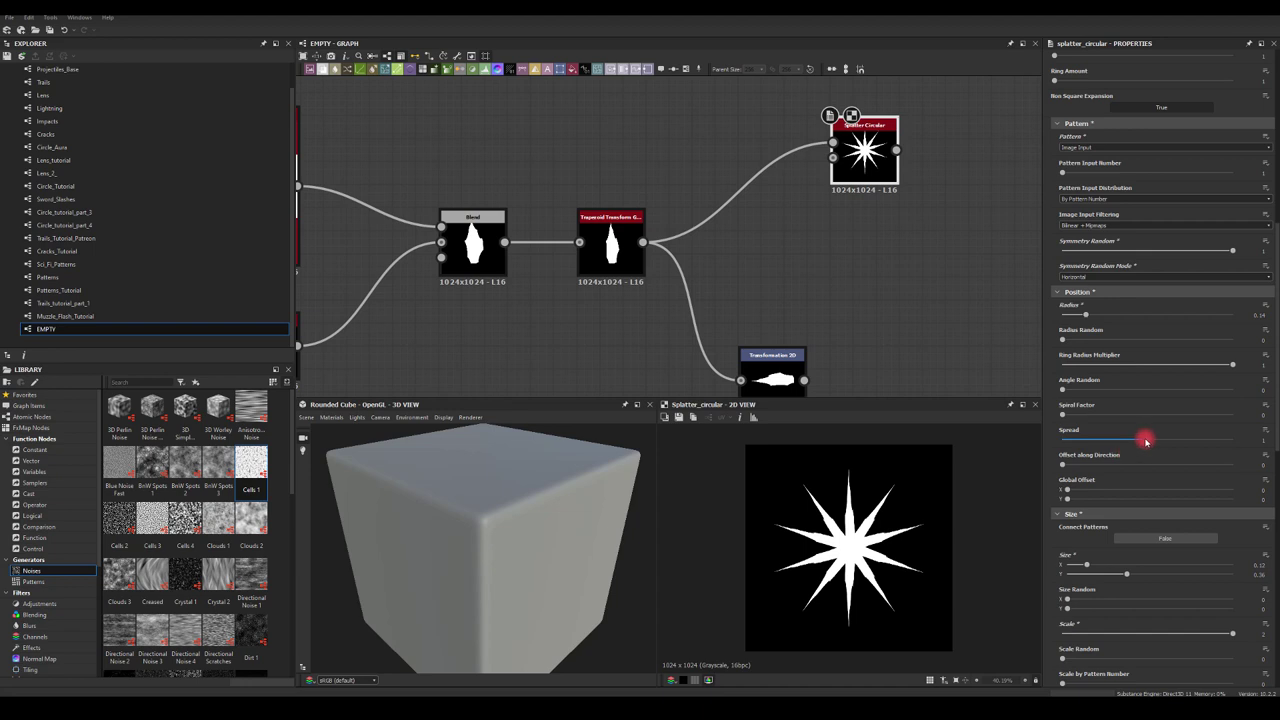
# - Narrow the starburst into a fan with Spread about 0.22, and set Size Random to about 0.52 in X and 0.63 in Y
pyautogui.moveTo(1146, 439)
pyautogui.mouseDown()
pyautogui.moveTo(1070, 447)
pyautogui.moveTo(1081, 447)
pyautogui.mouseUp()
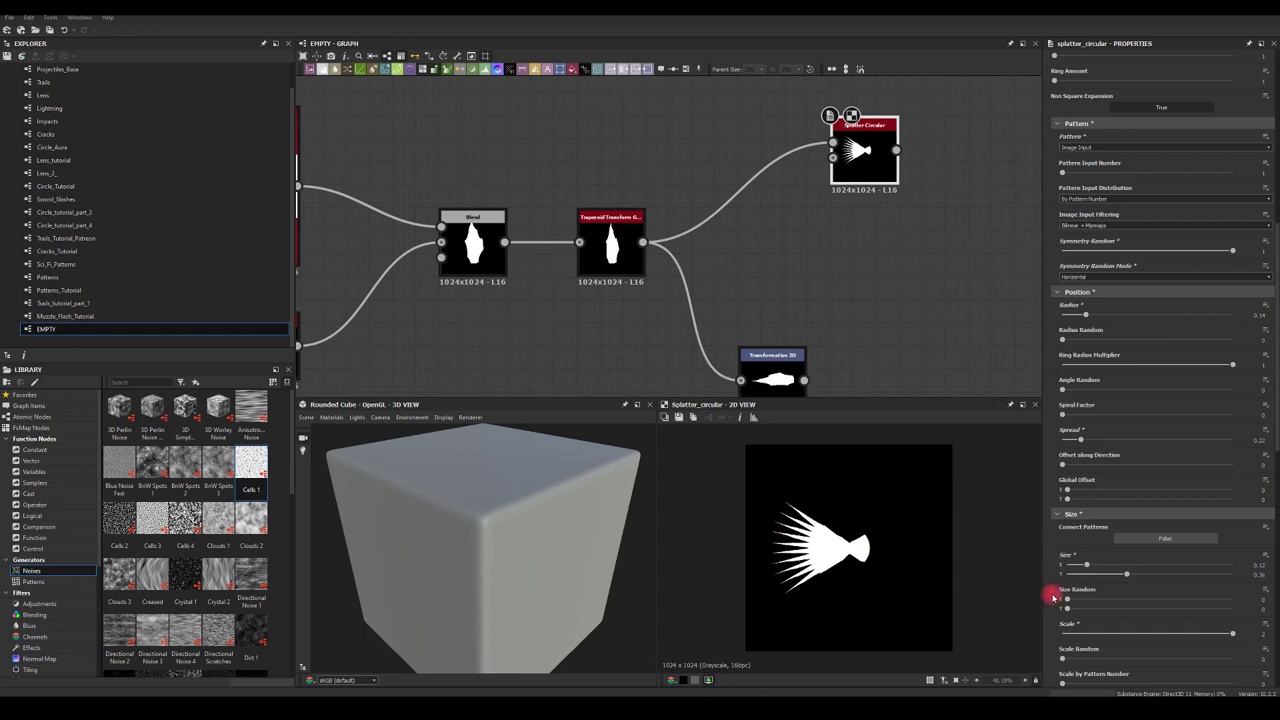
pyautogui.moveTo(1066, 600); pyautogui.dragTo(1154, 600)
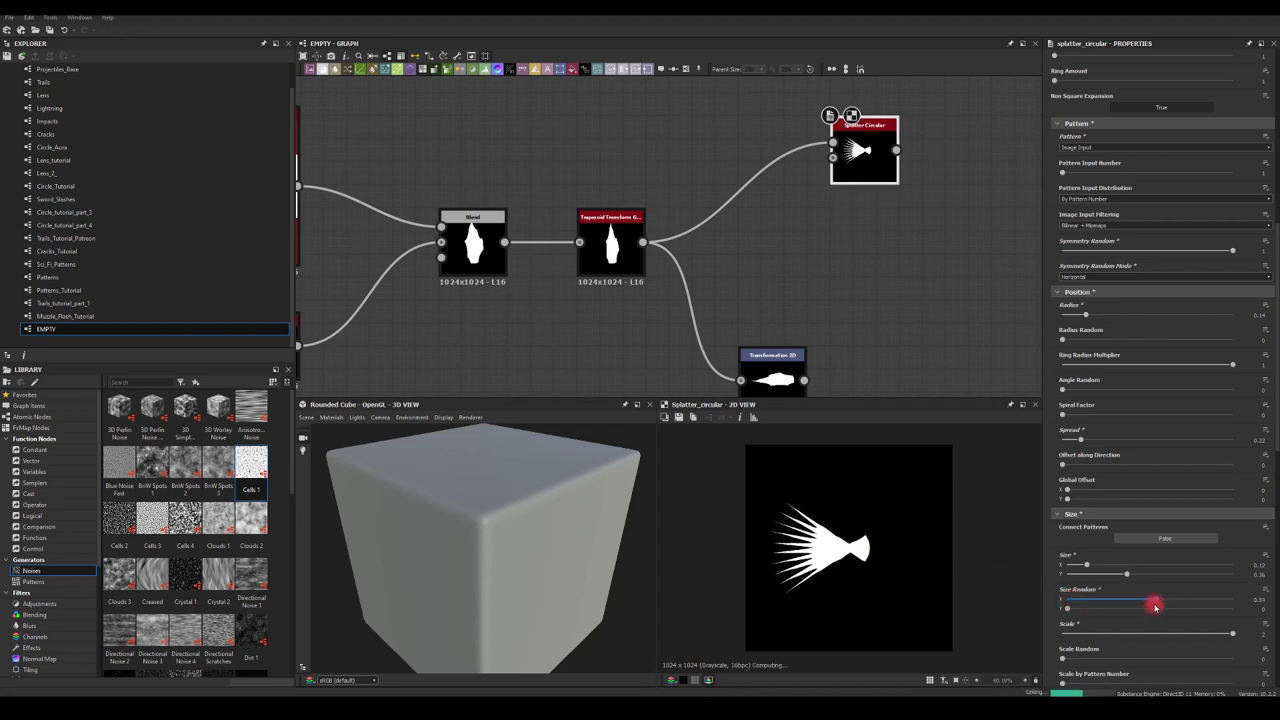
pyautogui.moveTo(1060, 608); pyautogui.dragTo(1171, 608)
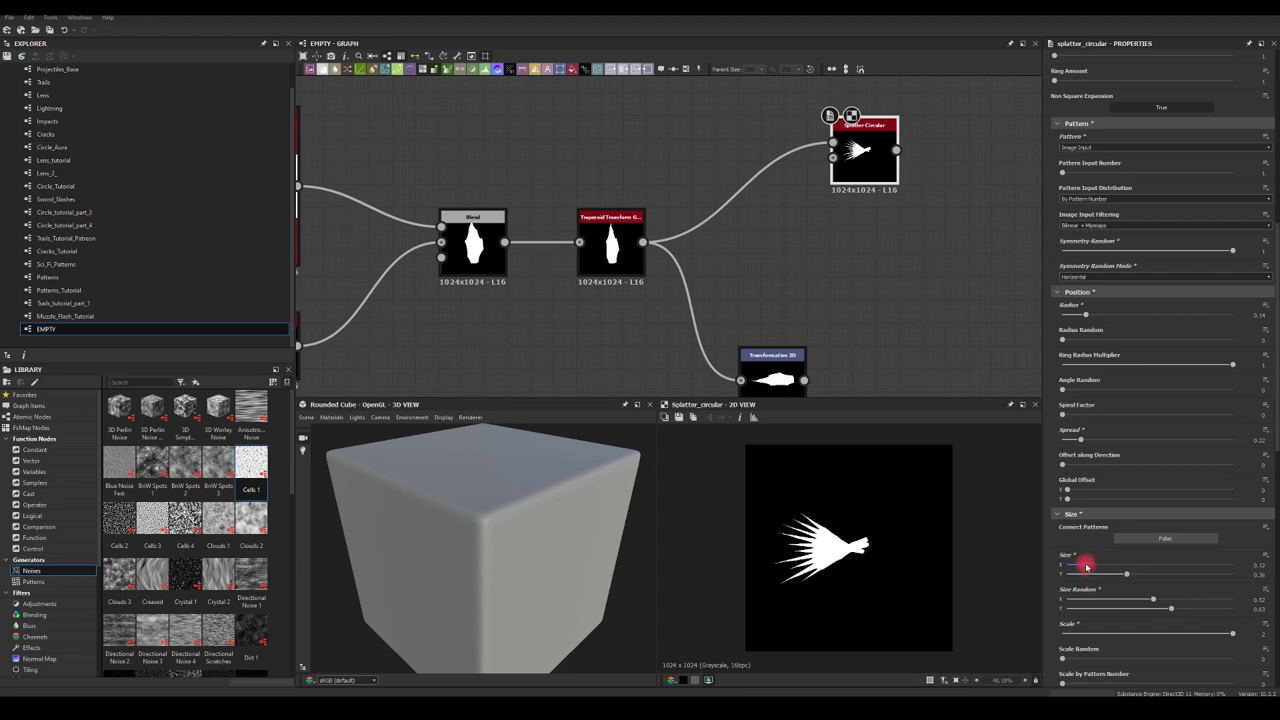
# - Enlarge the fan of flames with Radius about 0.18, Scale 5, Size about 0.17 in X and 0.37 in Y, and Y Size Random about 0.84
pyautogui.moveTo(1086, 567)
pyautogui.mouseDown()
pyautogui.moveTo(1126, 569)
pyautogui.moveTo(1098, 575)
pyautogui.mouseUp()
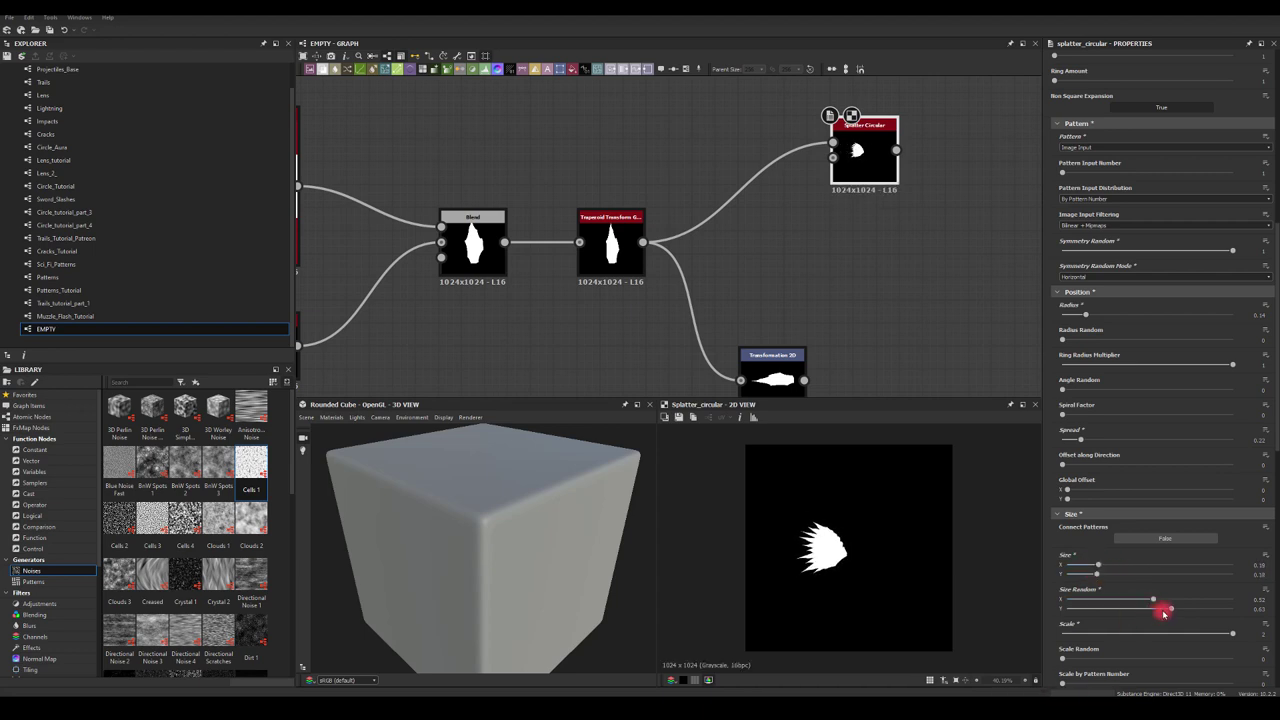
pyautogui.moveTo(1171, 607); pyautogui.dragTo(1206, 609)
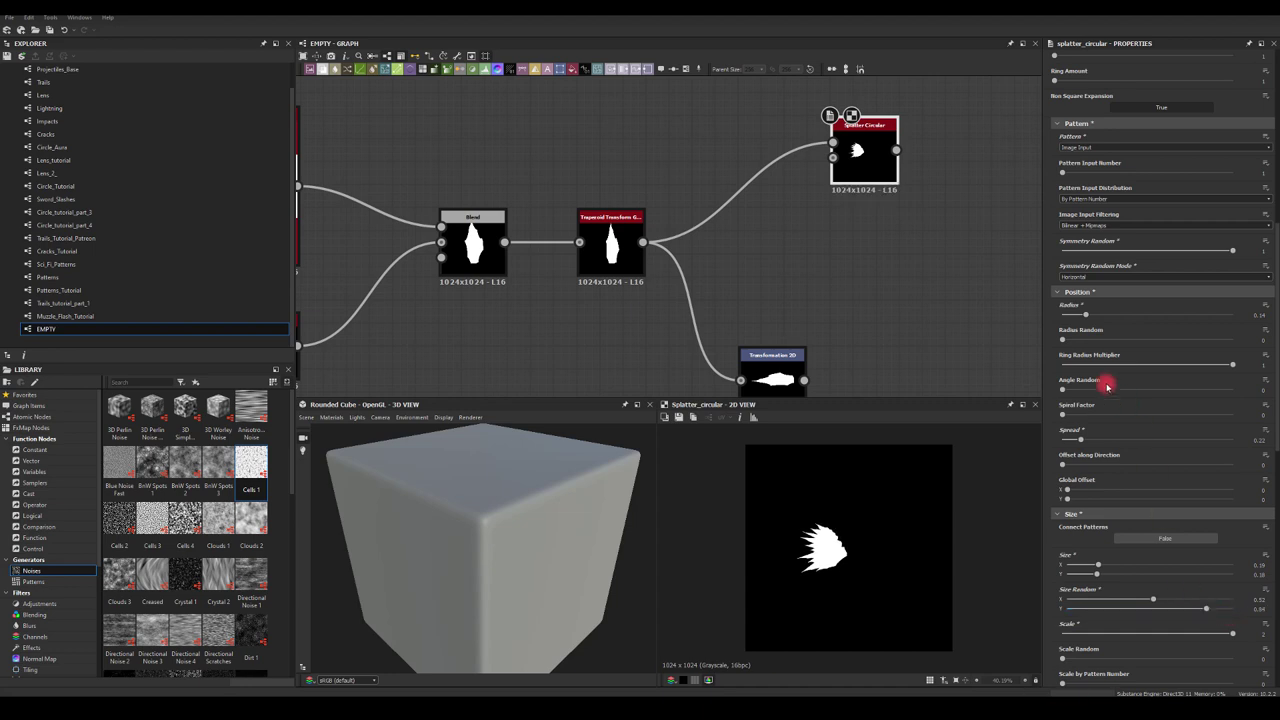
pyautogui.moveTo(1090, 315)
pyautogui.mouseDown()
pyautogui.moveTo(1108, 315)
pyautogui.moveTo(1093, 315)
pyautogui.mouseUp()
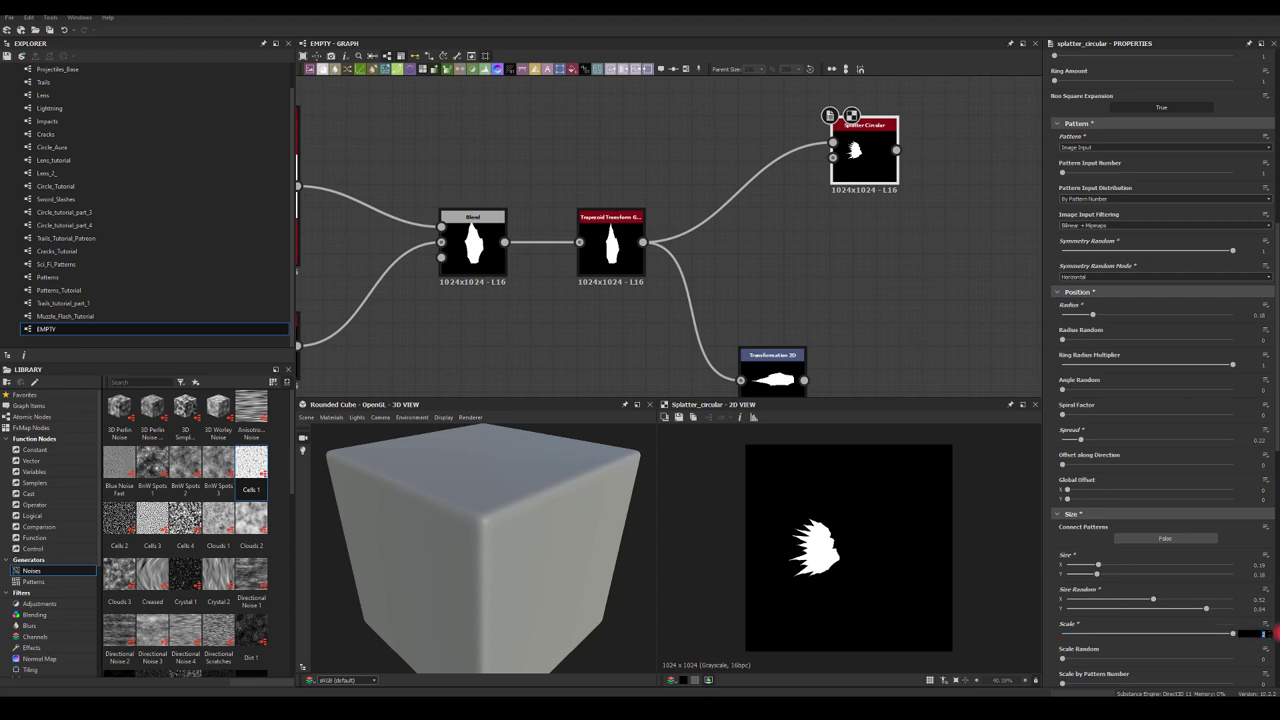
pyautogui.moveTo(1262, 633); pyautogui.dragTo(1147, 634)
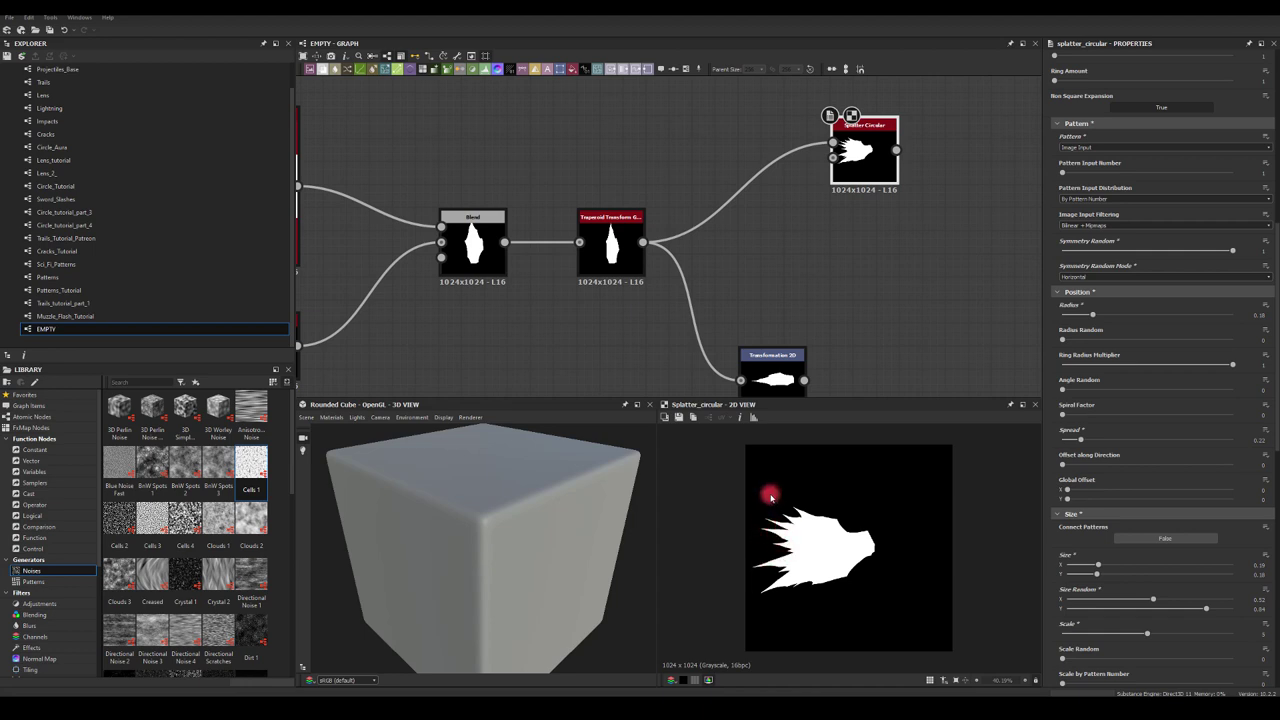
pyautogui.moveTo(1098, 566); pyautogui.dragTo(1130, 573)
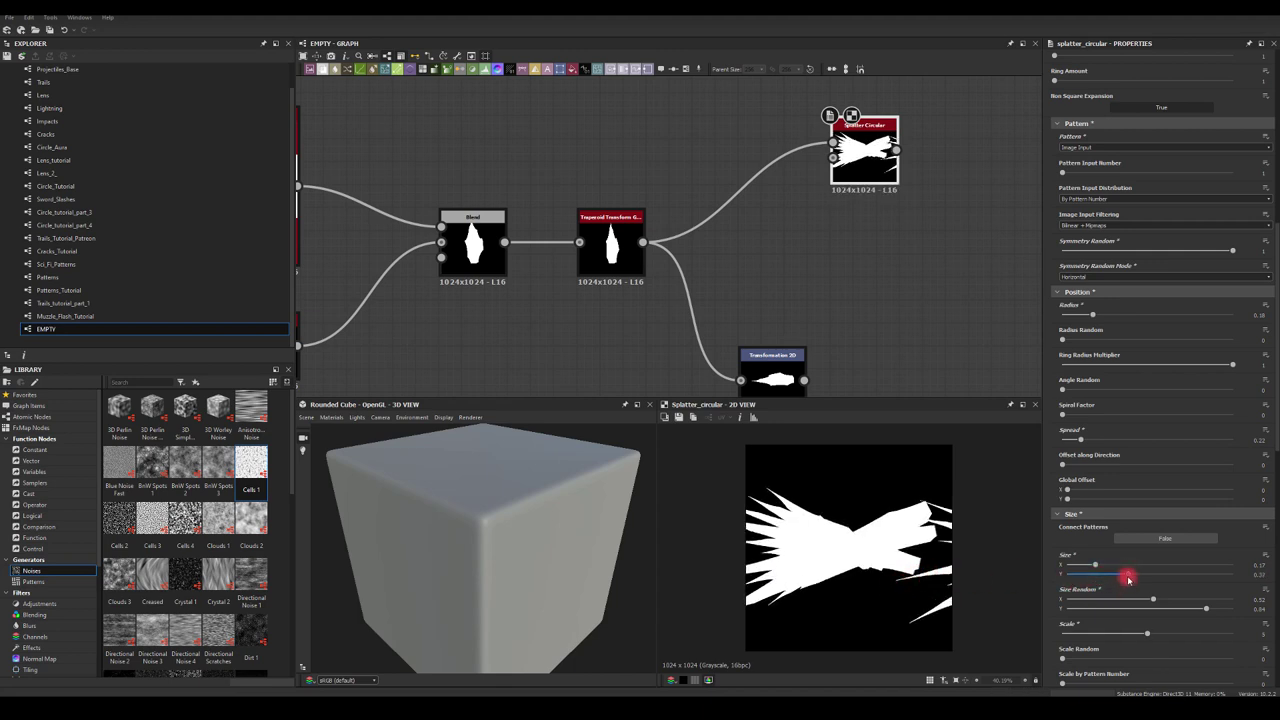
# - Thin out the Splatter Circular fan with Pattern Amount 5, Spread about 0.3, and Size about 0.14 in X and 0.2 in Y
pyautogui.moveTo(1131, 580); pyautogui.dragTo(1097, 578)
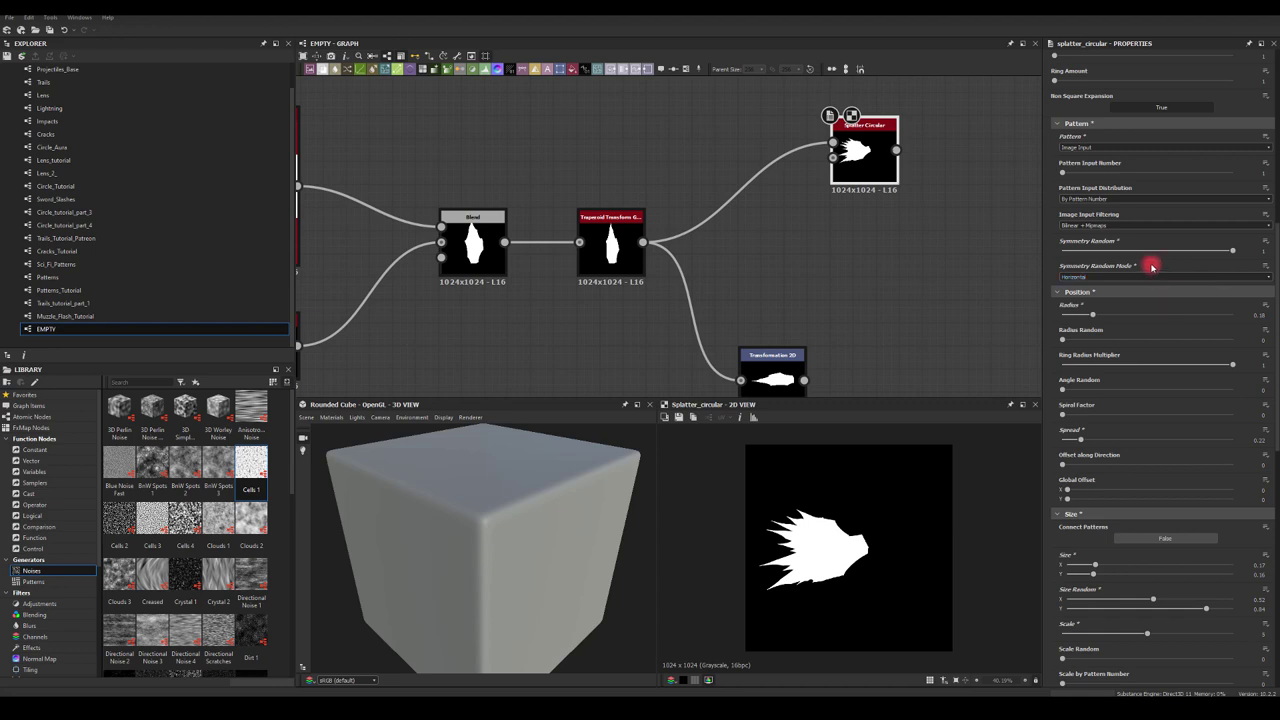
pyautogui.scroll(5, 1149, 258)
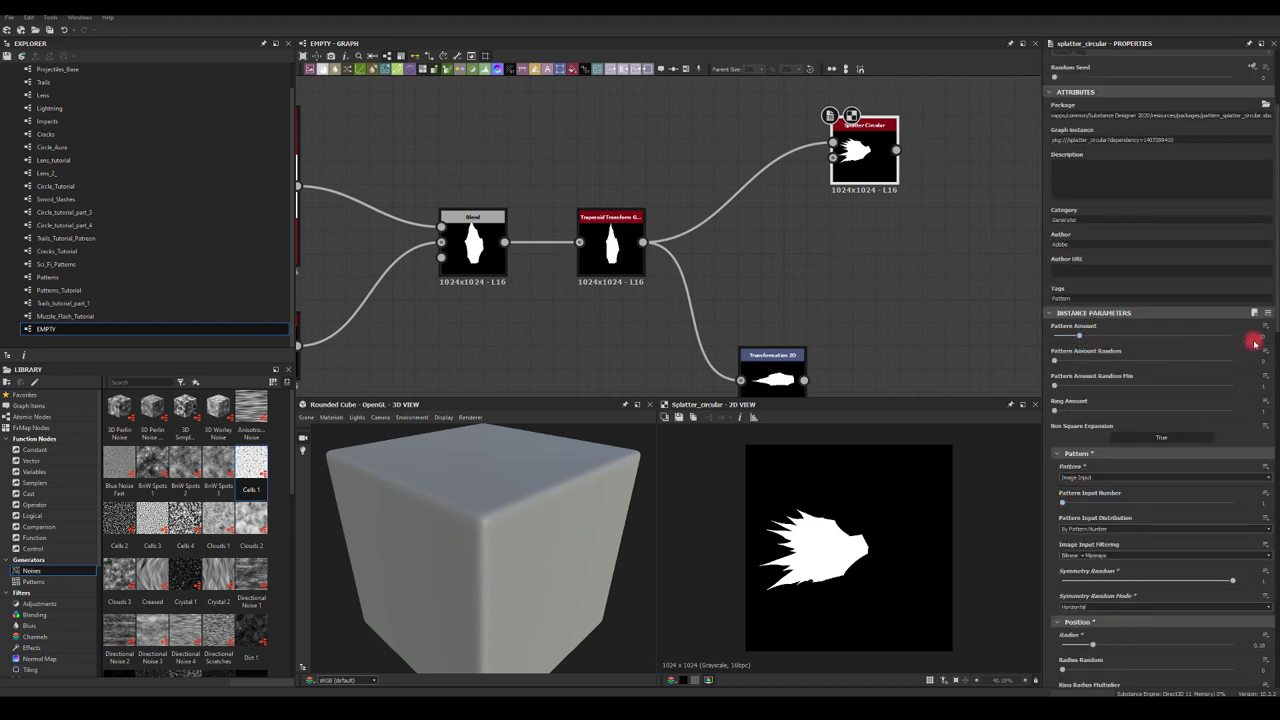
pyautogui.moveTo(1262, 336); pyautogui.dragTo(1220, 362)
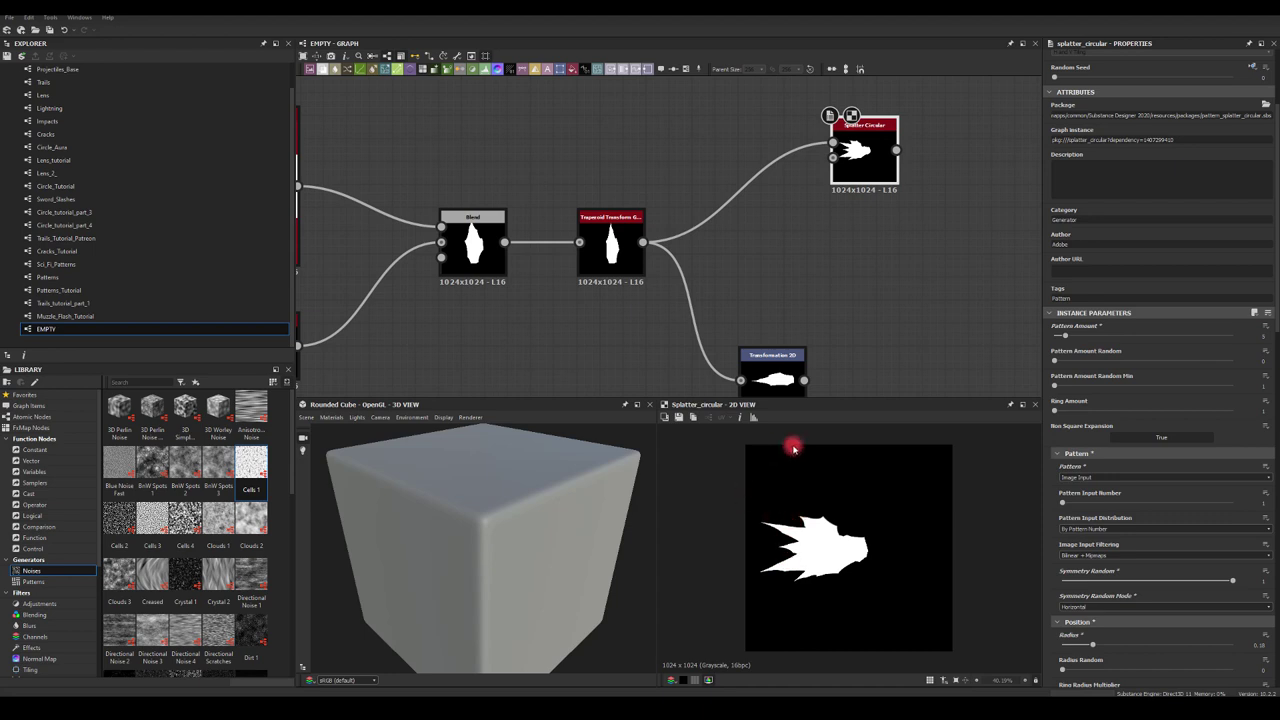
pyautogui.scroll(-4, 1081, 577)
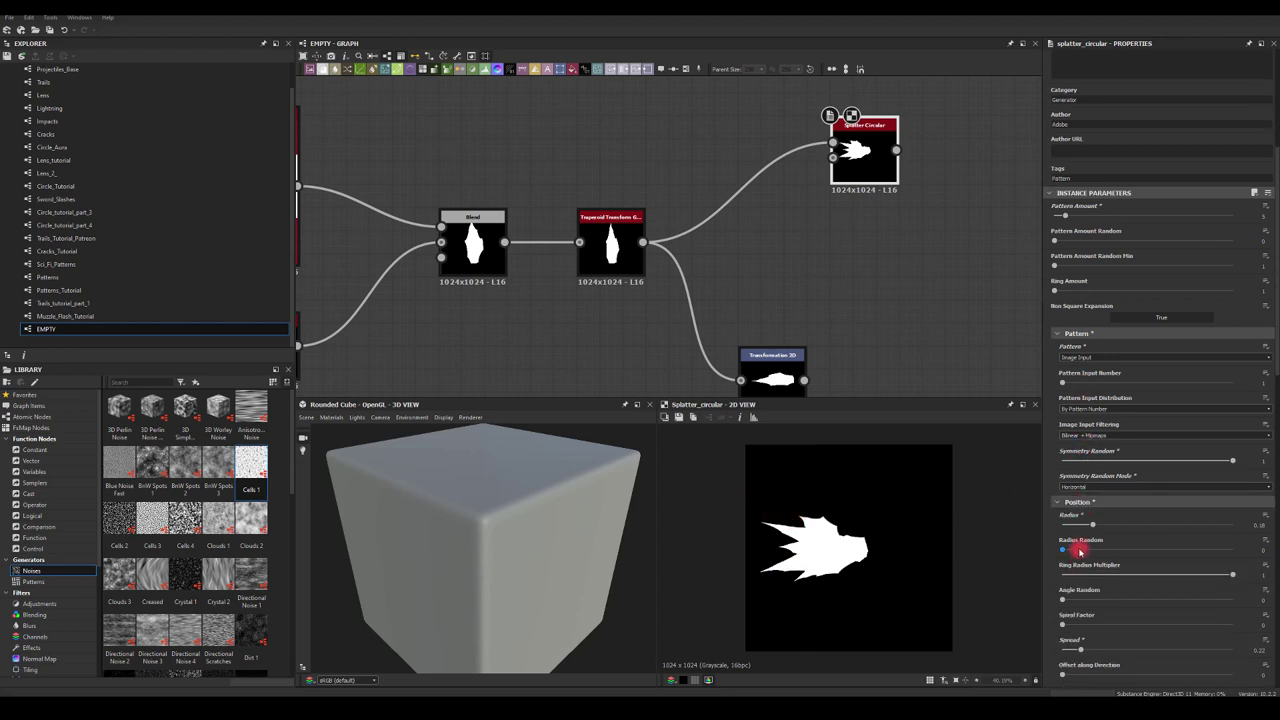
pyautogui.moveTo(1085, 561)
pyautogui.mouseDown()
pyautogui.moveTo(1093, 536)
pyautogui.moveTo(1101, 546)
pyautogui.mouseUp()
pyautogui.scroll(-3, 1075, 550)
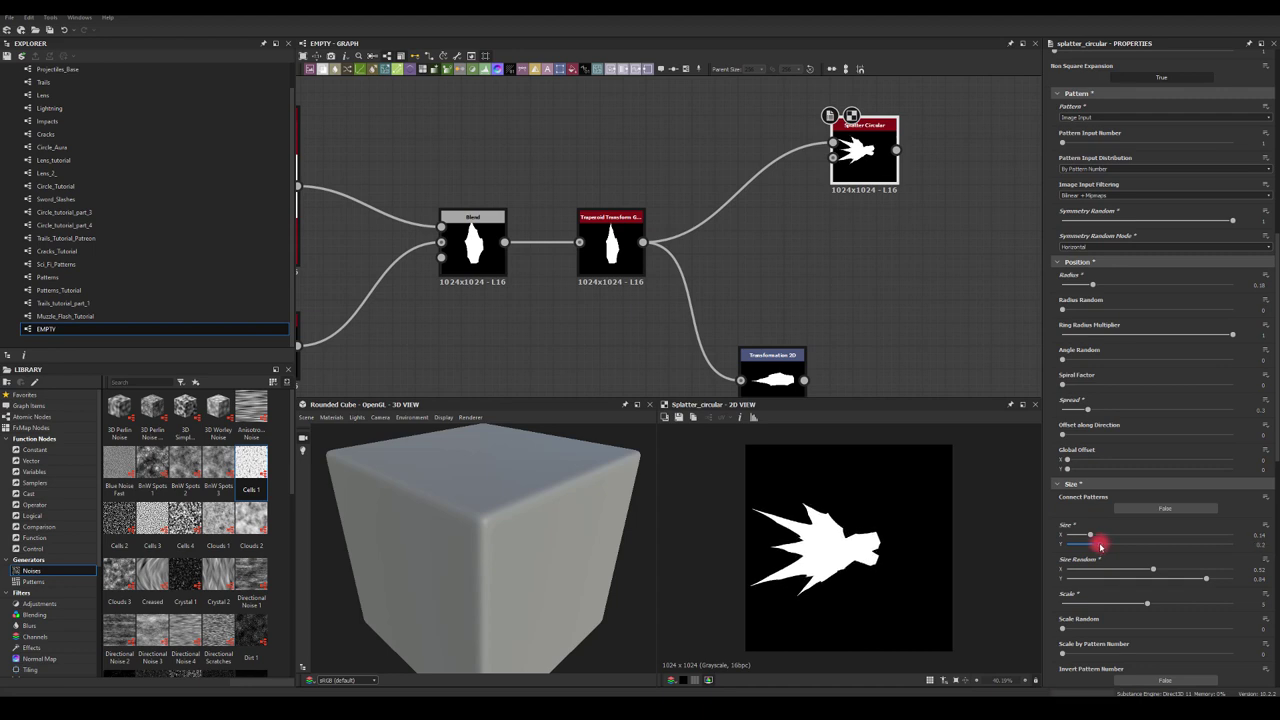
# - Add a Transformation 2D node fed by the Splatter Circular output
pyautogui.moveTo(902, 176); pyautogui.dragTo(707, 341, button='middle')
pyautogui.moveTo(798, 111); pyautogui.dragTo(875, 110)
pyautogui.write('transf')
pyautogui.click(900, 150)
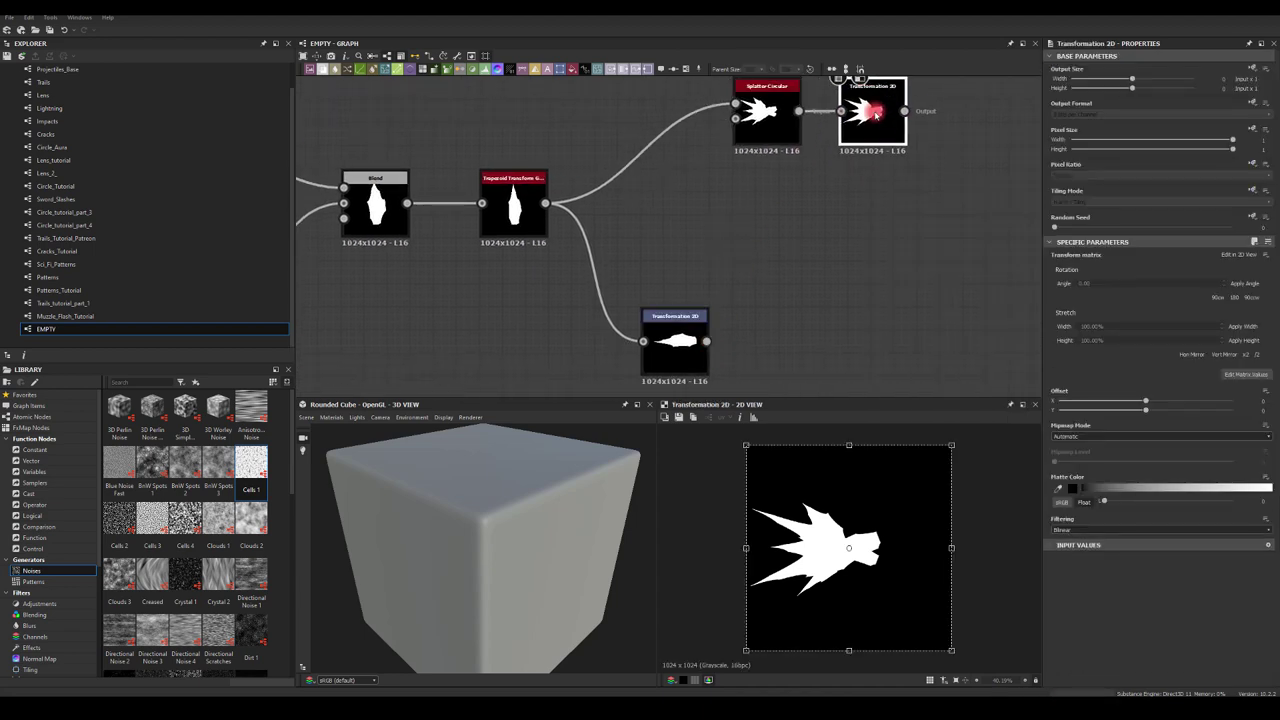
# - Blend the transformed splatter over the single transformed flame using a Blend node set to Add (Linear Dodge)
pyautogui.moveTo(706, 341); pyautogui.dragTo(1043, 237)
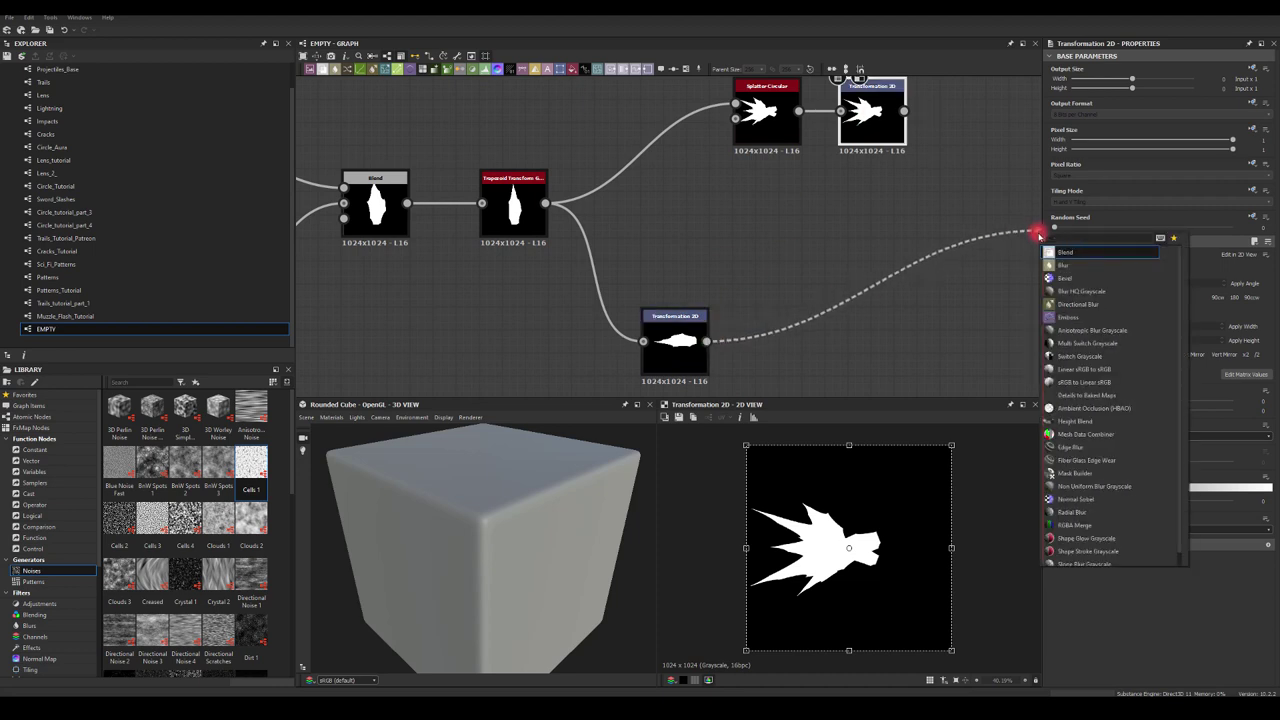
pyautogui.write('blend')
pyautogui.click(1066, 251)
pyautogui.moveTo(926, 125); pyautogui.dragTo(810, 155, button='middle')
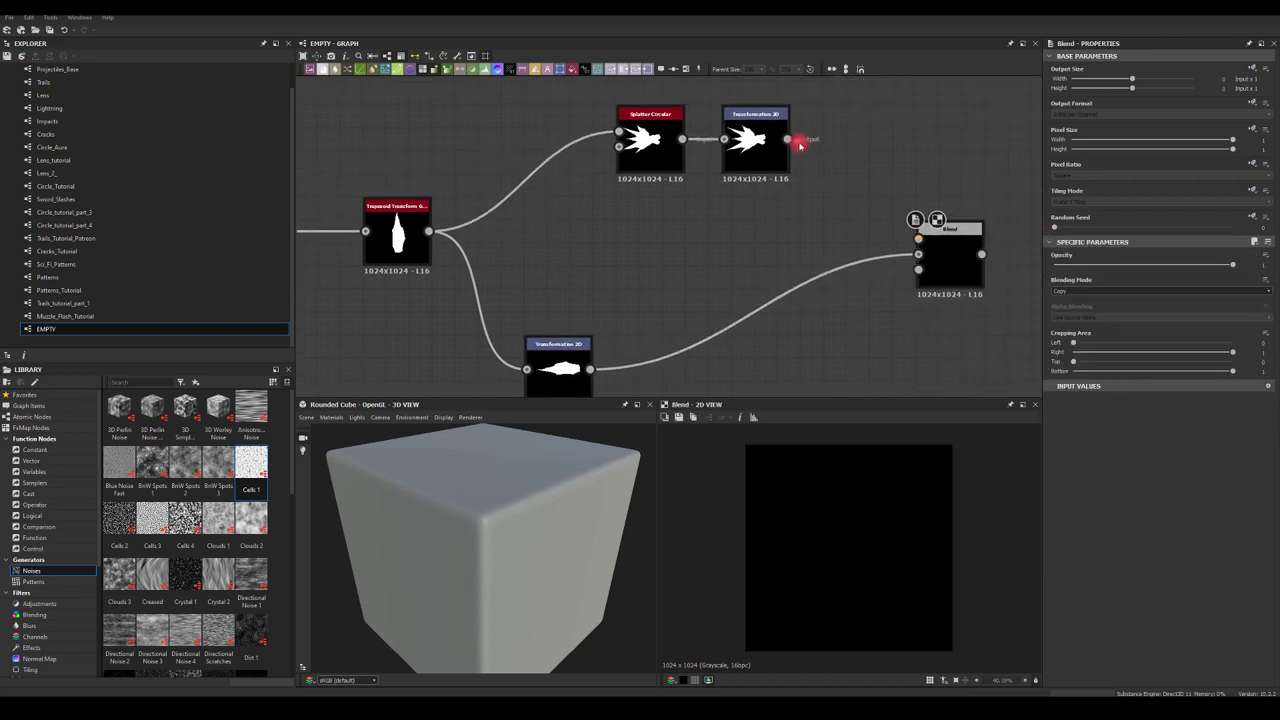
pyautogui.moveTo(789, 139); pyautogui.dragTo(918, 239)
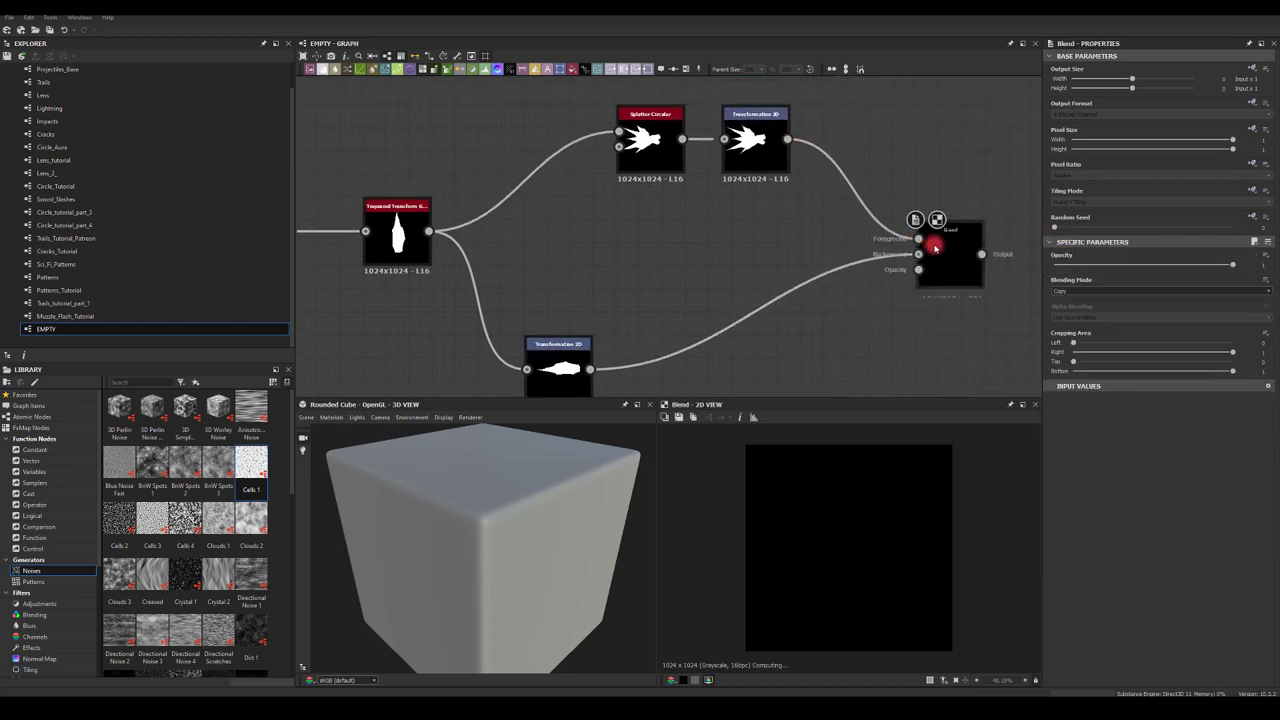
pyautogui.click(1103, 290)
pyautogui.click(1088, 310)
# - Shrink the splattered fan in its Transformation 2D and offset it about -0.46 in X and 0.02 in Y over the flame's wide end
pyautogui.moveTo(791, 162); pyautogui.dragTo(707, 158, button='middle')
pyautogui.click(704, 158)
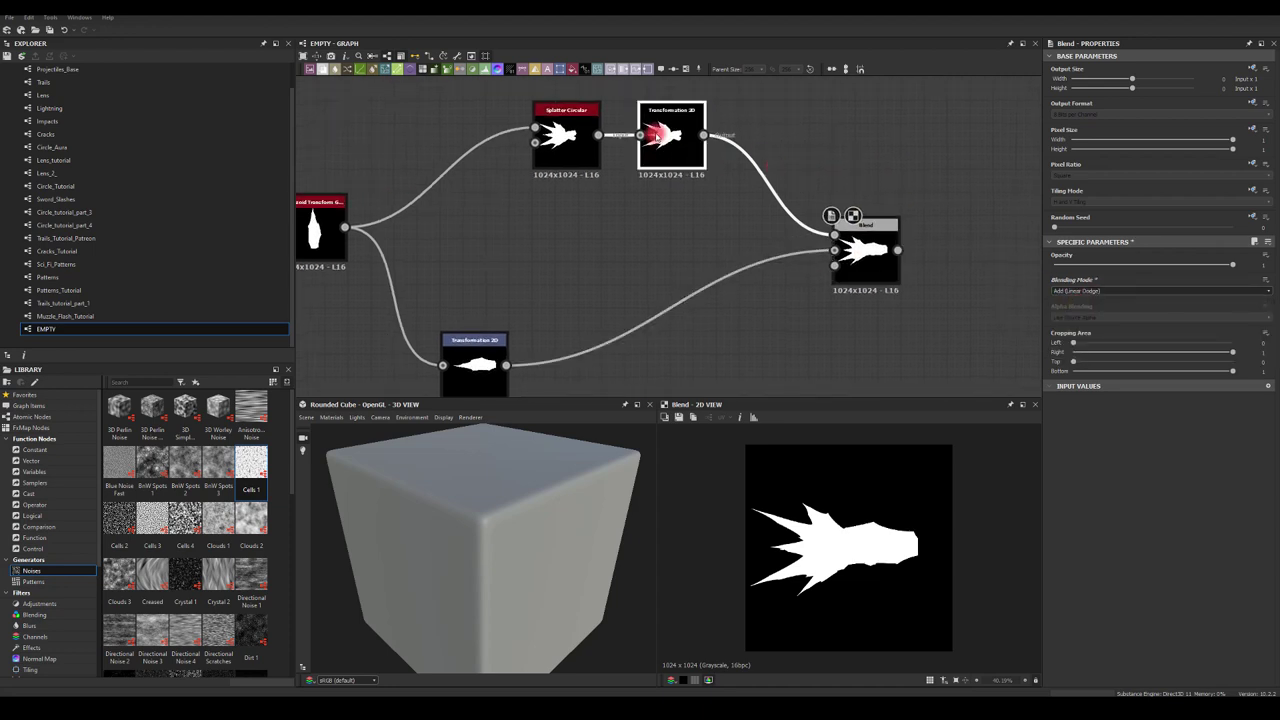
pyautogui.moveTo(839, 508); pyautogui.dragTo(870, 558)
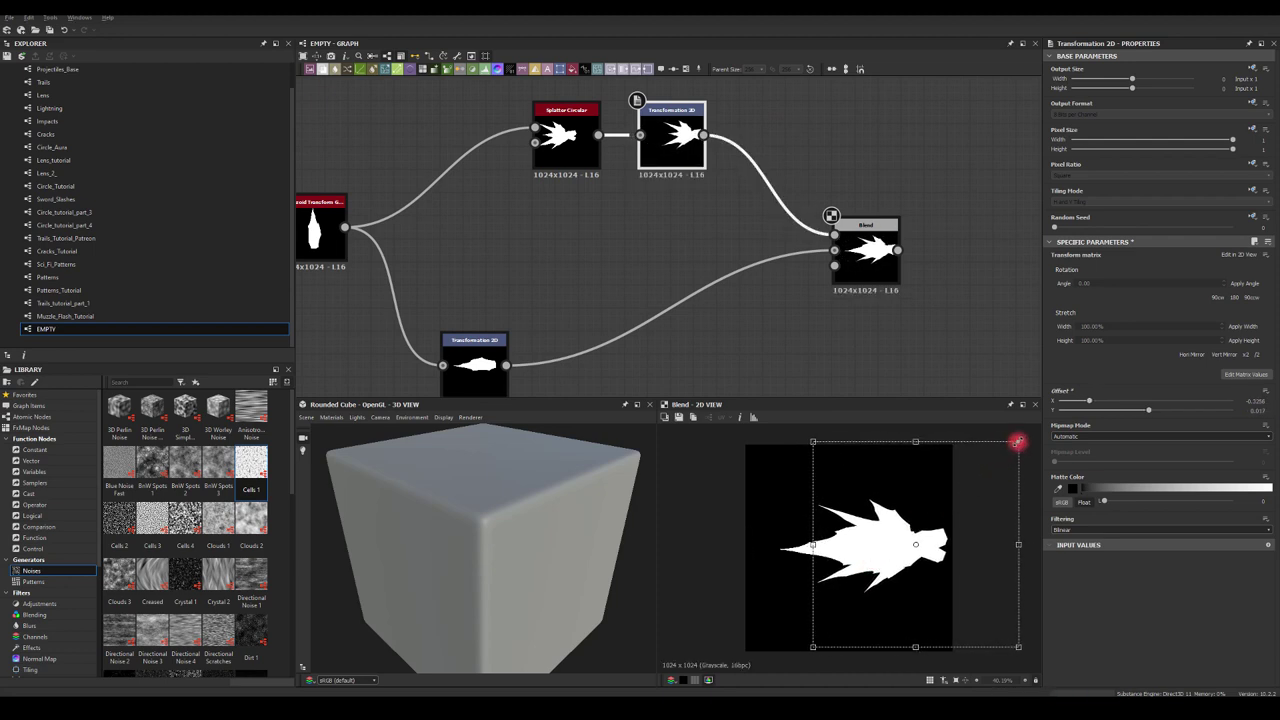
pyautogui.moveTo(1016, 441); pyautogui.dragTo(988, 462)
pyautogui.moveTo(900, 545)
pyautogui.mouseDown()
pyautogui.moveTo(842, 545)
pyautogui.moveTo(906, 553)
pyautogui.mouseUp()
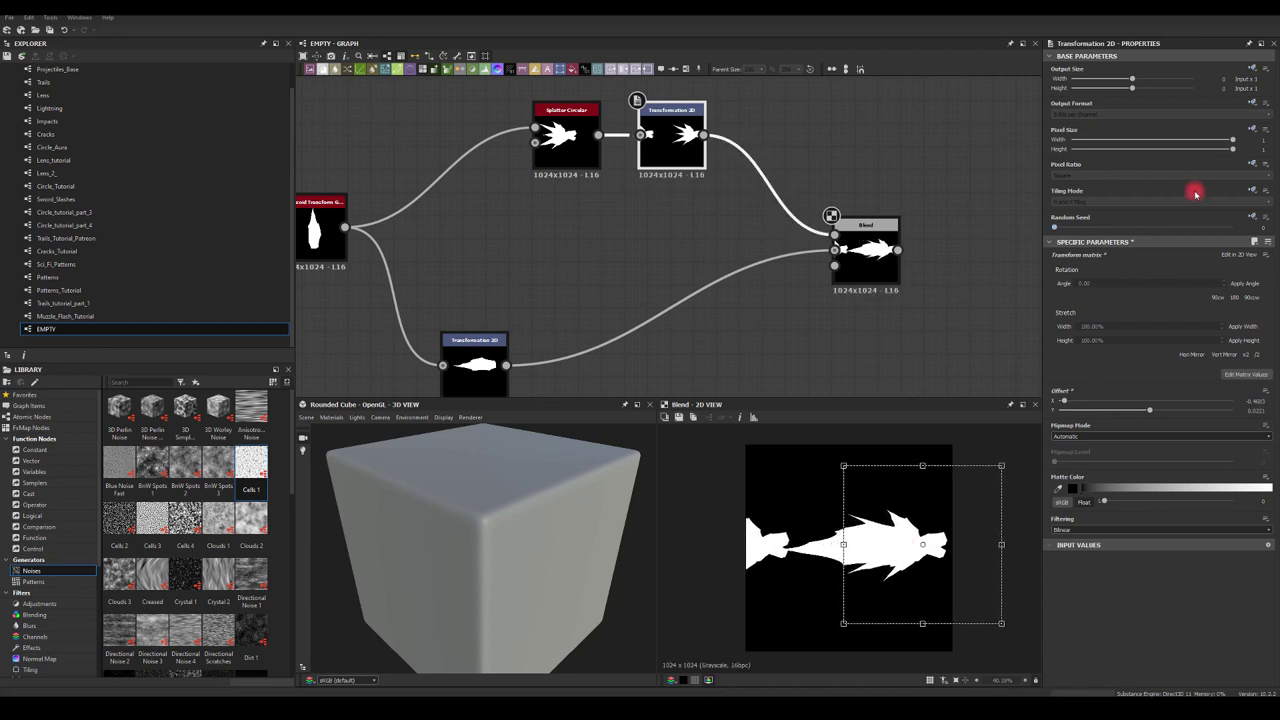
# - Override the Tiling Mode of the fan's Transformation 2D with No Tiling
pyautogui.click(1254, 190)
pyautogui.click(1236, 230)
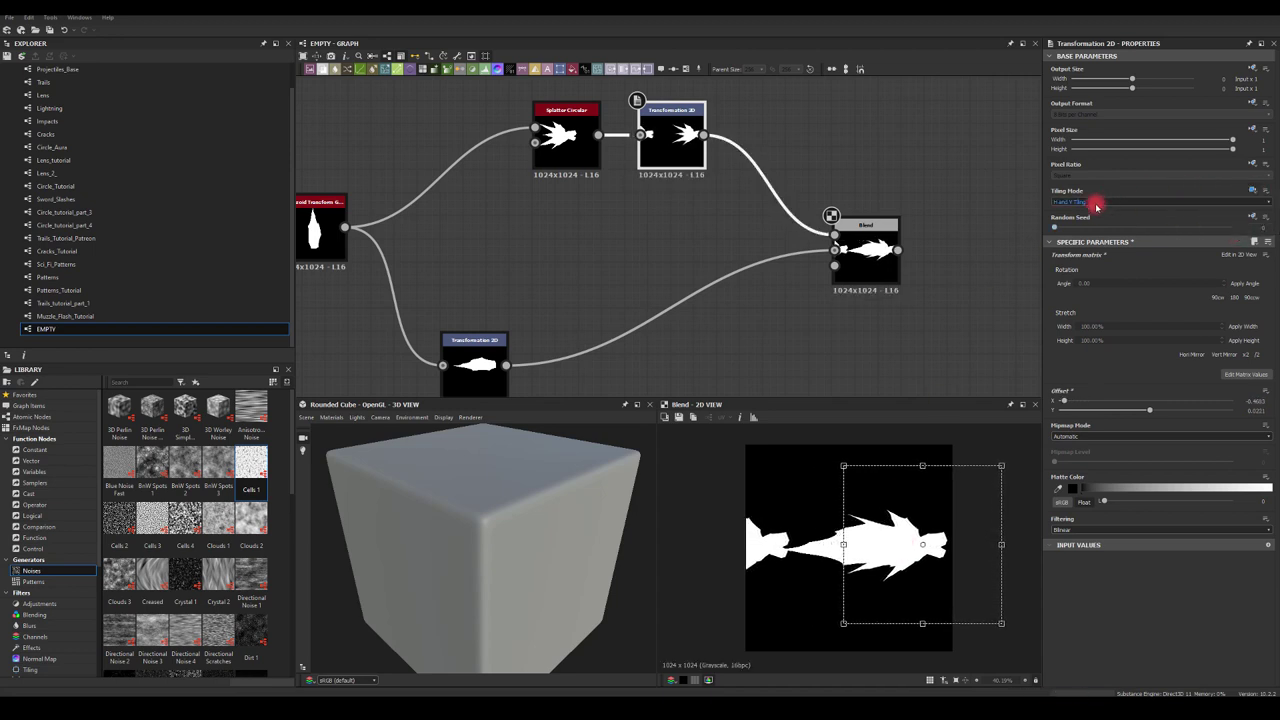
pyautogui.click(1085, 203)
pyautogui.click(1063, 210)
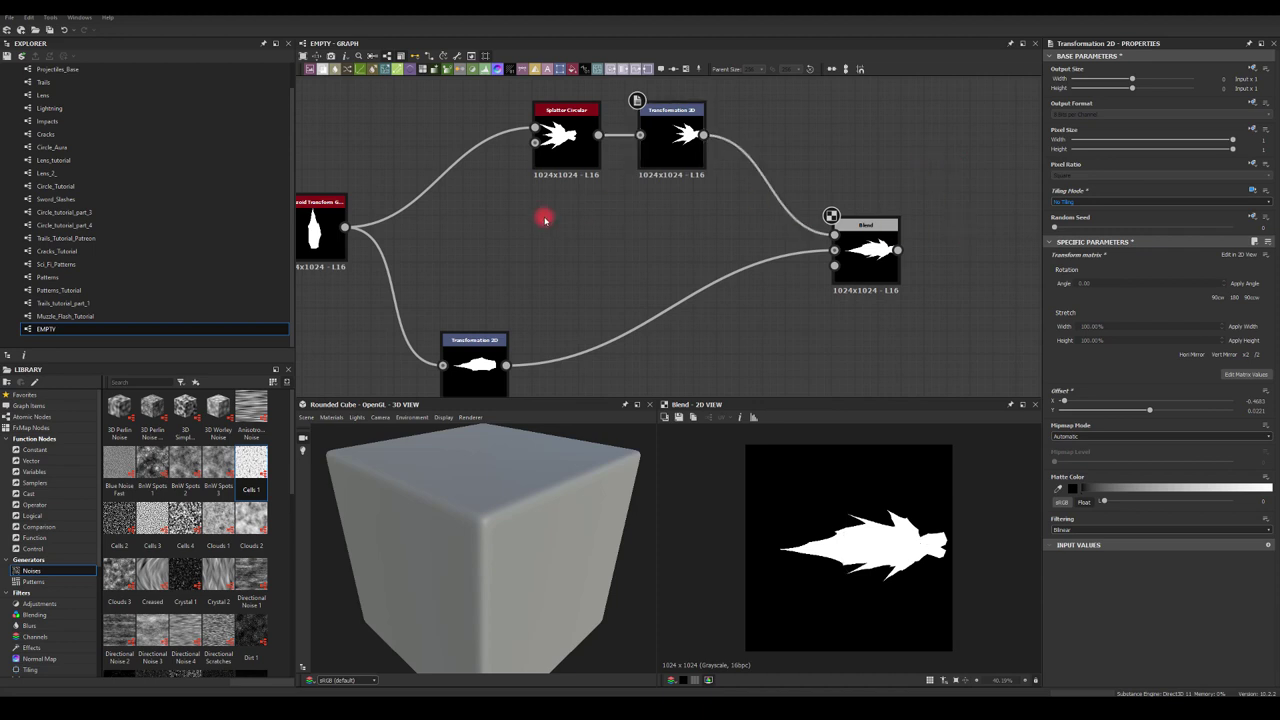
# - Reshape the Splatter Circular fan with Radius about 0.21, Size about 0.24 in X and 0.16 in Y, and Scale about 4.27
pyautogui.click(554, 139)
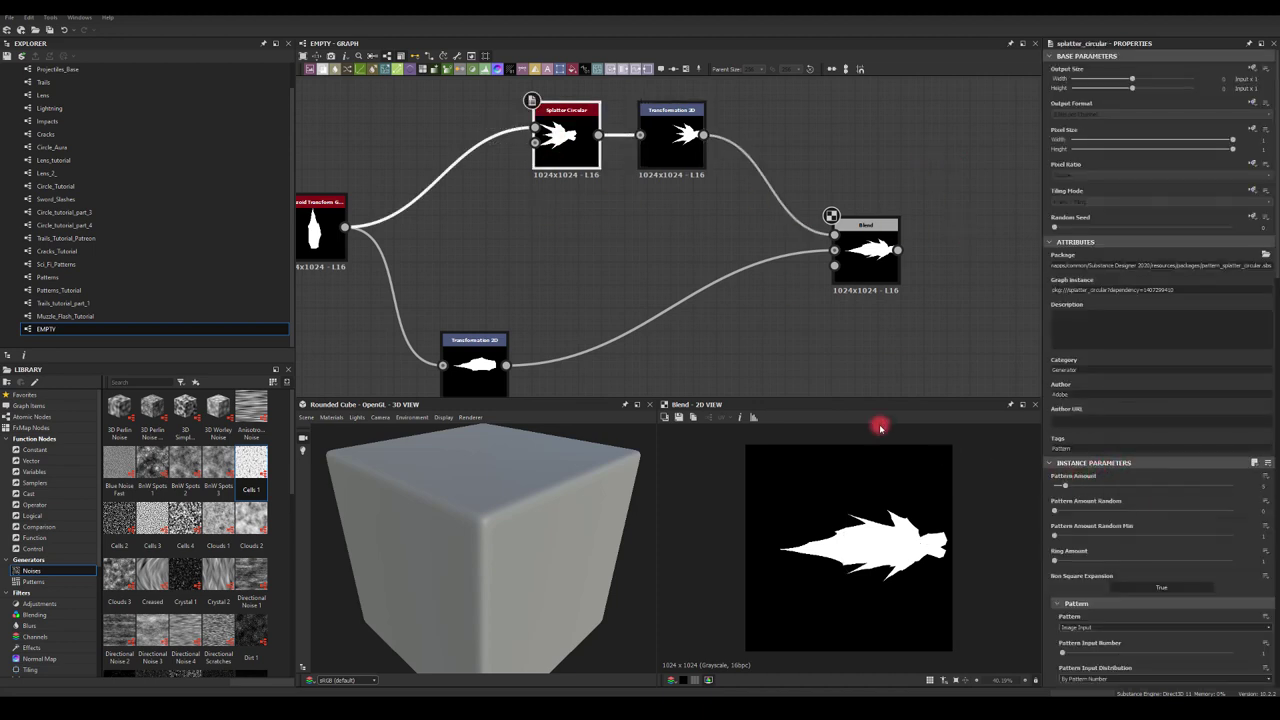
pyautogui.scroll(-8, 1137, 515)
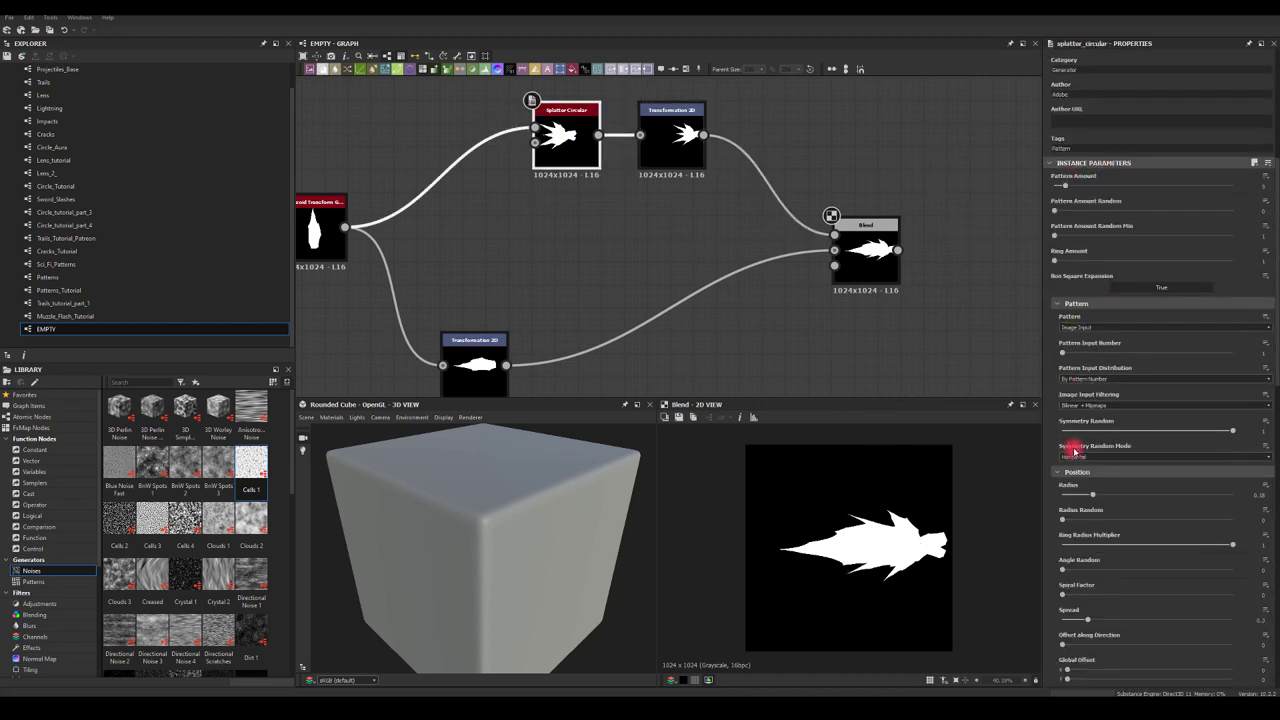
pyautogui.moveTo(1095, 375); pyautogui.dragTo(1048, 401)
pyautogui.scroll(-3, 1065, 602)
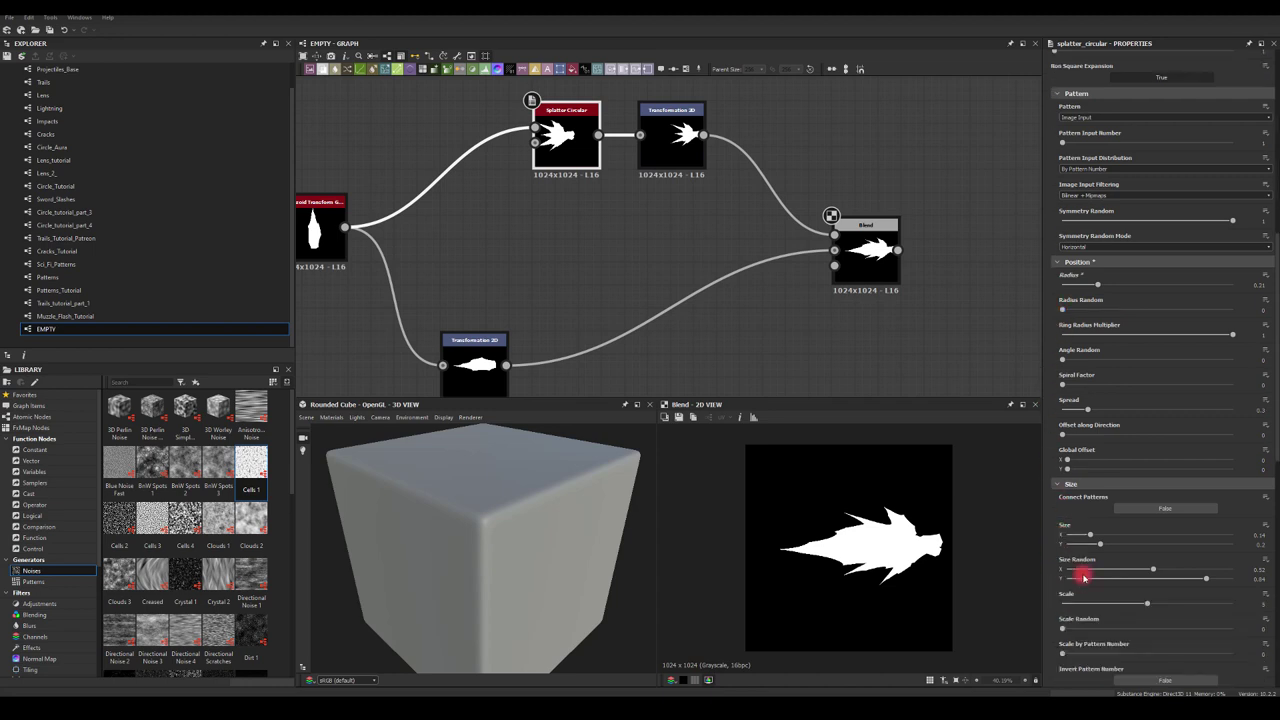
pyautogui.moveTo(1088, 537); pyautogui.dragTo(1098, 511)
pyautogui.scroll(-1, 1080, 524)
pyautogui.moveTo(1148, 574)
pyautogui.mouseDown()
pyautogui.moveTo(1123, 571)
pyautogui.moveTo(1134, 573)
pyautogui.mouseUp()
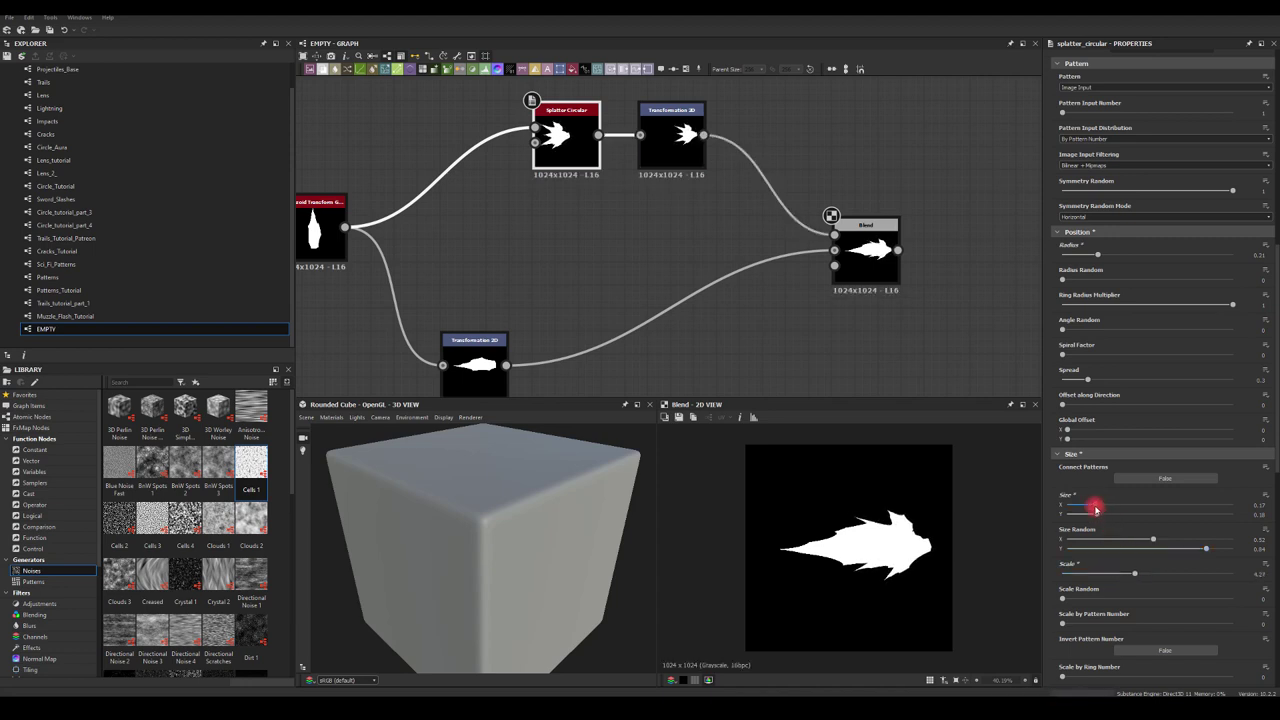
pyautogui.moveTo(1096, 509)
pyautogui.mouseDown()
pyautogui.moveTo(1114, 514)
pyautogui.moveTo(1093, 514)
pyautogui.mouseUp()
pyautogui.click(1070, 430)
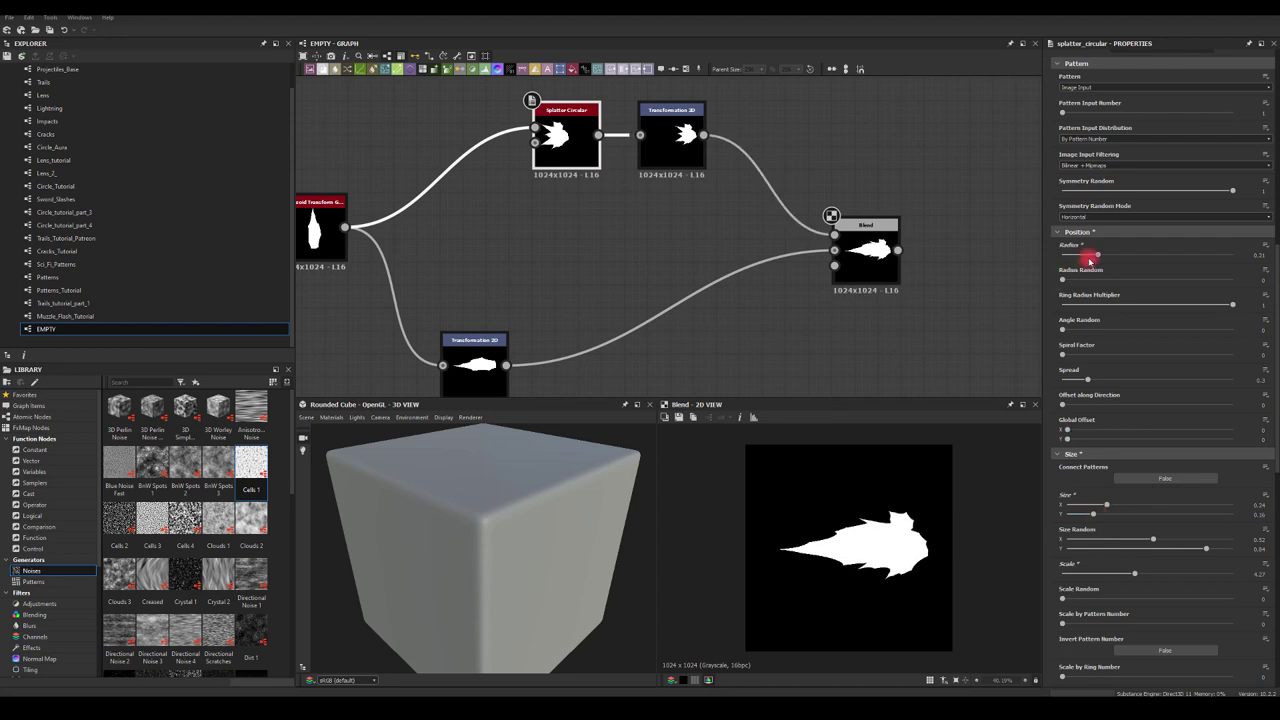
# - Refine the splattered flames with Radius about 0.24 and Size about 0.18 in X and 0.23 in Y
pyautogui.moveTo(1098, 255)
pyautogui.mouseDown()
pyautogui.moveTo(1117, 251)
pyautogui.moveTo(1105, 251)
pyautogui.mouseUp()
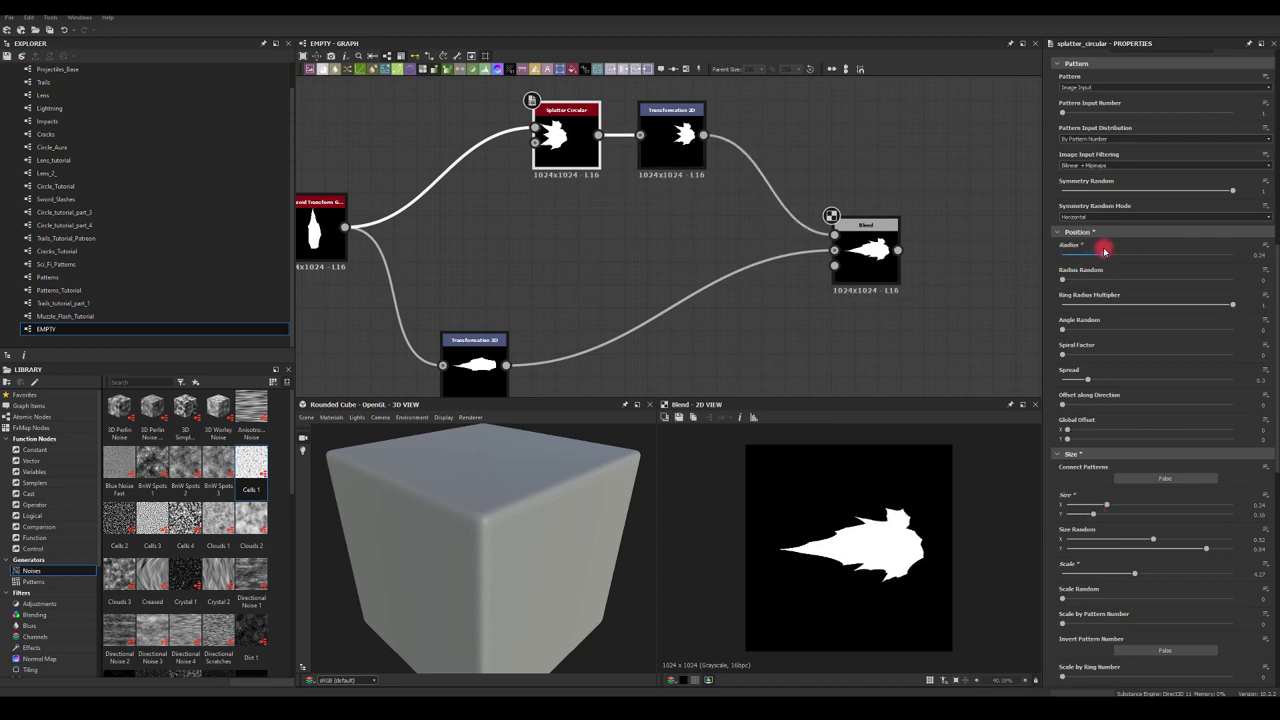
pyautogui.moveTo(1108, 507)
pyautogui.mouseDown()
pyautogui.moveTo(1094, 504)
pyautogui.moveTo(1113, 514)
pyautogui.mouseUp()
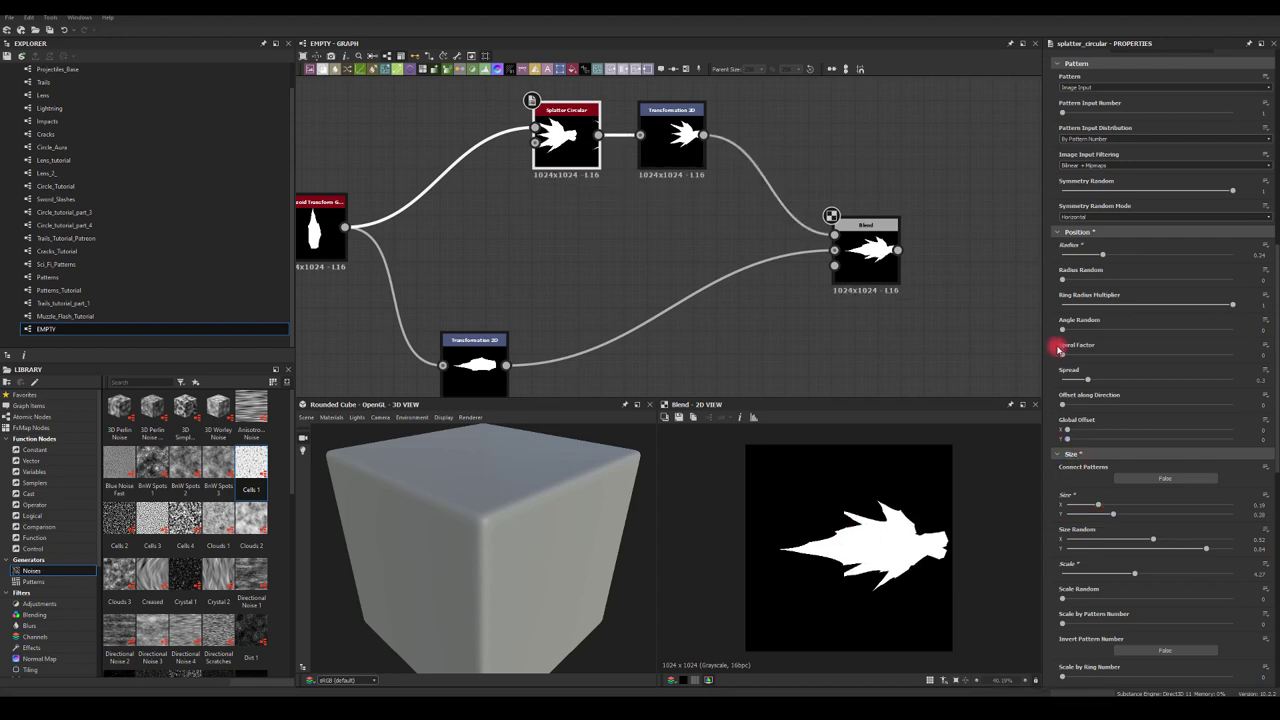
pyautogui.moveTo(1104, 257)
pyautogui.mouseDown()
pyautogui.moveTo(1080, 252)
pyautogui.moveTo(1106, 247)
pyautogui.mouseUp()
pyautogui.moveTo(1113, 513); pyautogui.dragTo(1157, 542)
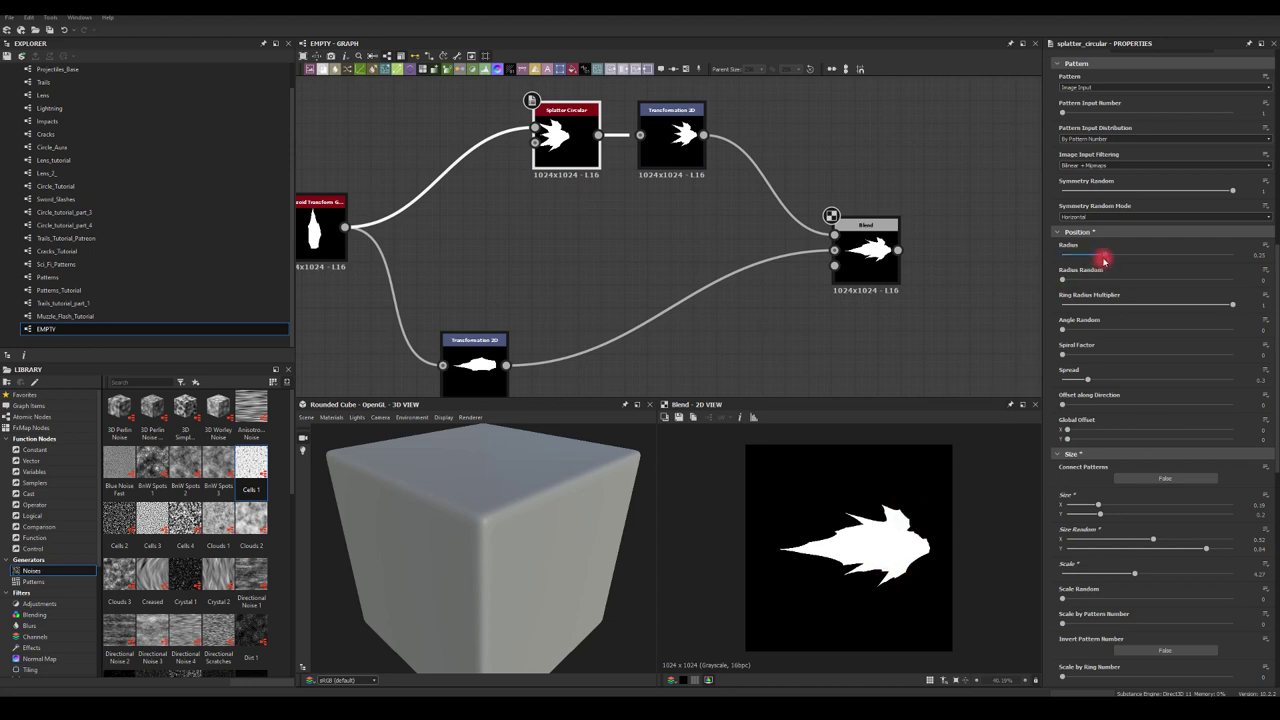
pyautogui.moveTo(1107, 259); pyautogui.dragTo(1104, 256)
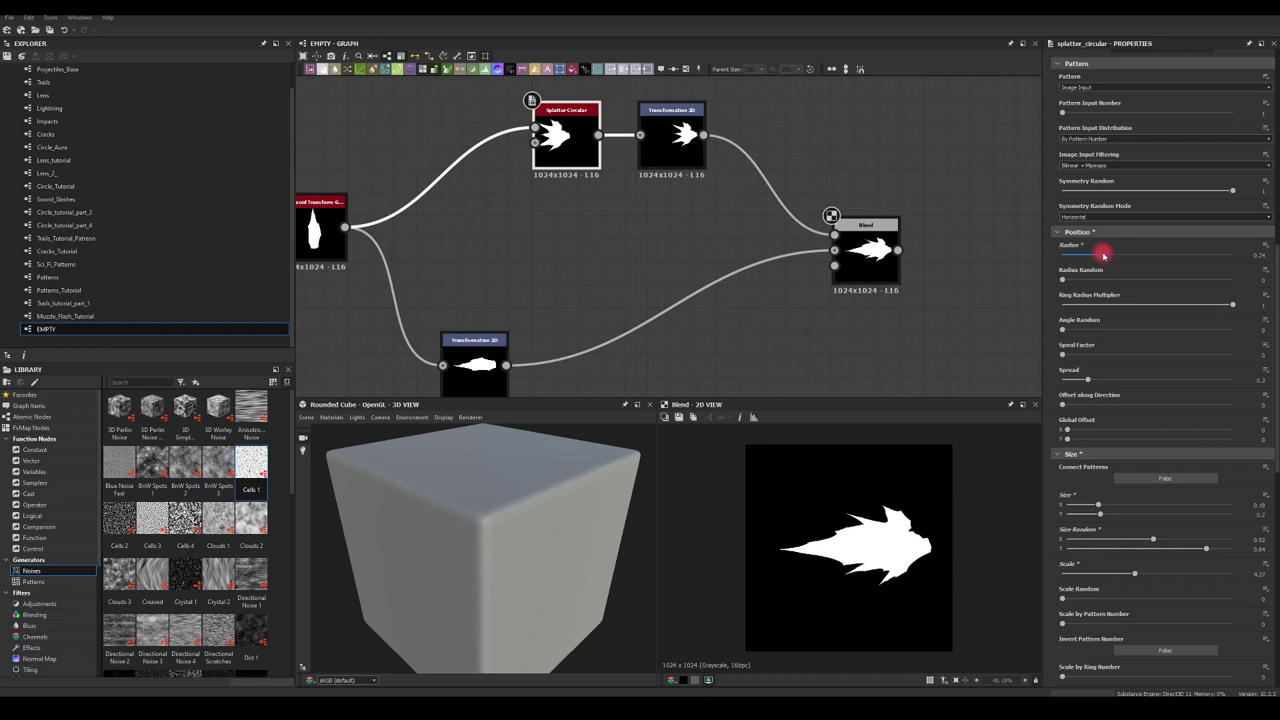
pyautogui.moveTo(1096, 518)
pyautogui.mouseDown()
pyautogui.moveTo(1104, 506)
pyautogui.moveTo(1107, 517)
pyautogui.mouseUp()
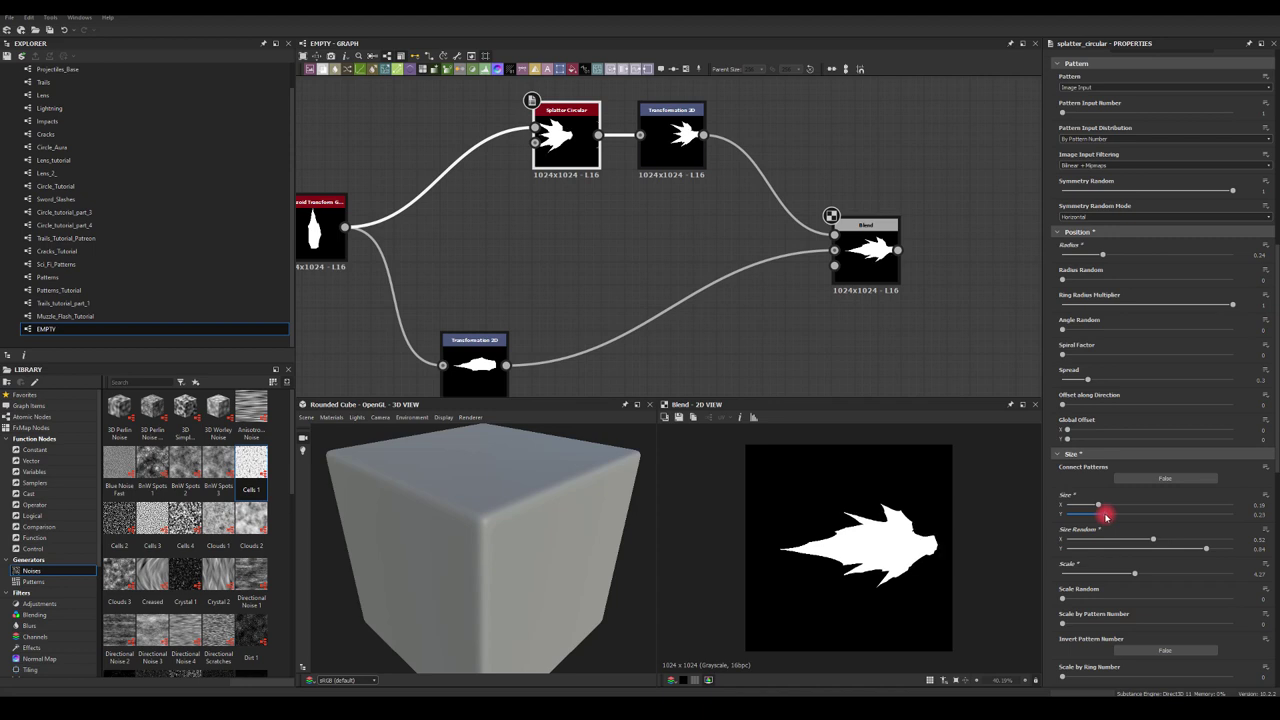
# - Add a Transformation 2D node after the Blend and scale the combined flash down slightly about its centre
pyautogui.moveTo(926, 183); pyautogui.dragTo(698, 189, button='middle')
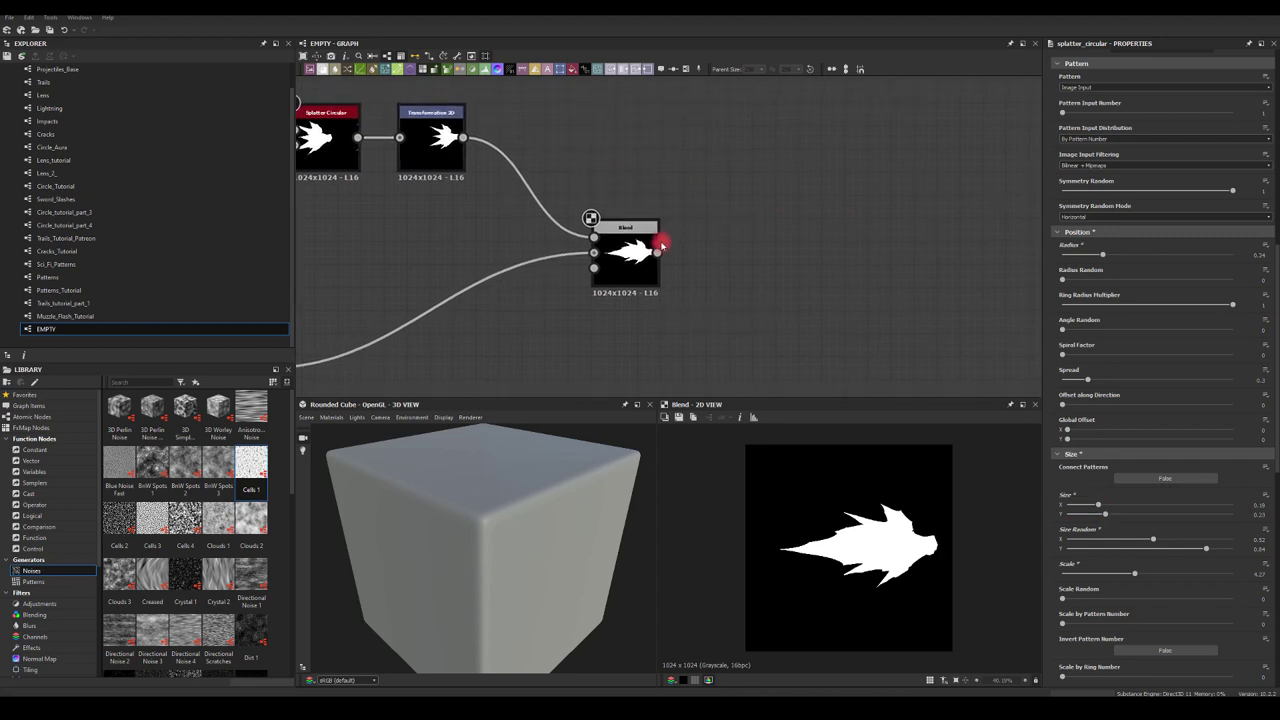
pyautogui.moveTo(657, 252); pyautogui.dragTo(737, 257)
pyautogui.click(751, 274)
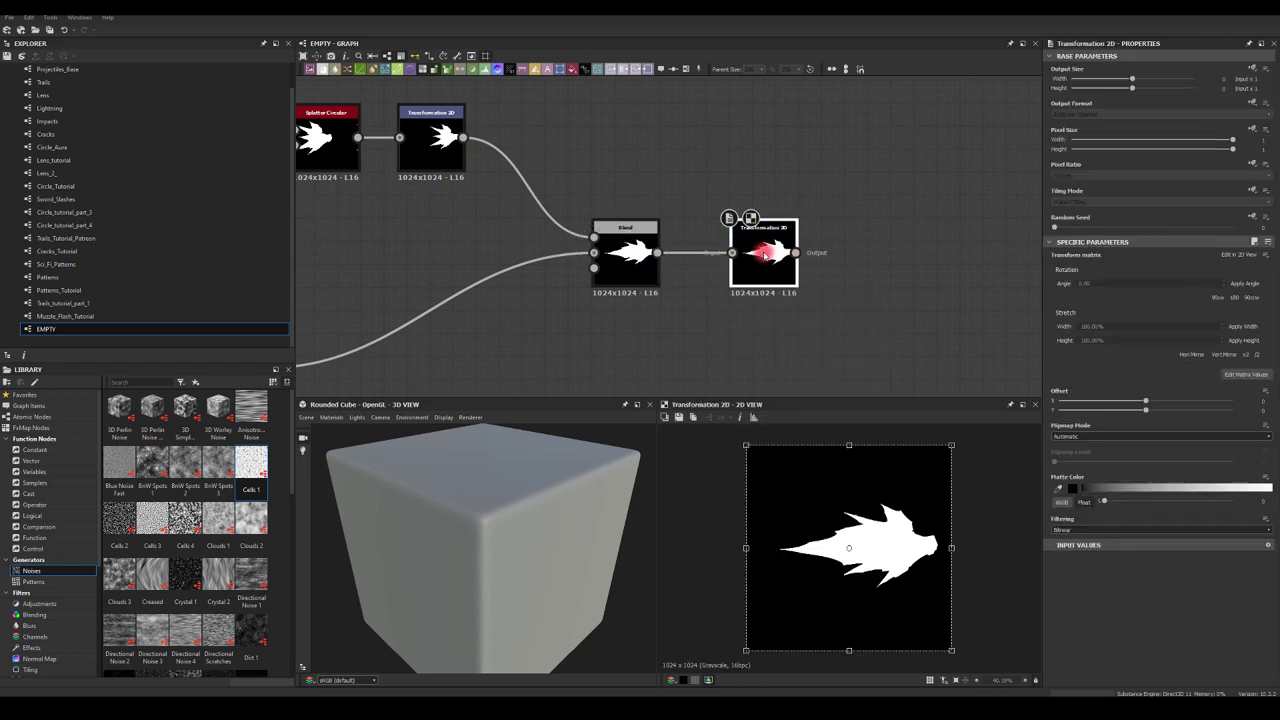
pyautogui.moveTo(949, 444); pyautogui.dragTo(909, 463)
pyautogui.click(877, 311)
pyautogui.moveTo(877, 311); pyautogui.dragTo(737, 257, button='middle')
pyautogui.click(690, 240)
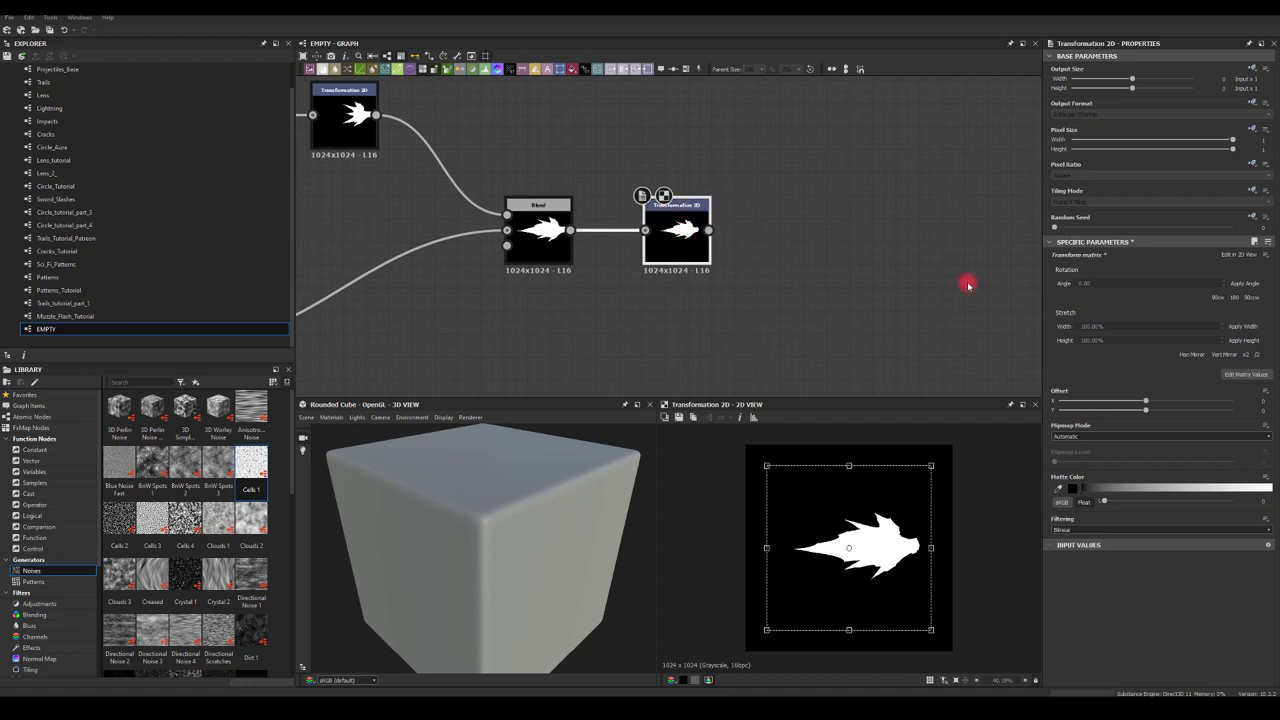
# - Add a Slope Blur Grayscale node with the scaled flash as its grayscale input
pyautogui.click(756, 251)
pyautogui.moveTo(713, 231); pyautogui.dragTo(845, 305)
pyautogui.write('slope blur')
pyautogui.click(856, 228)
pyautogui.scroll(-3, 740, 313)
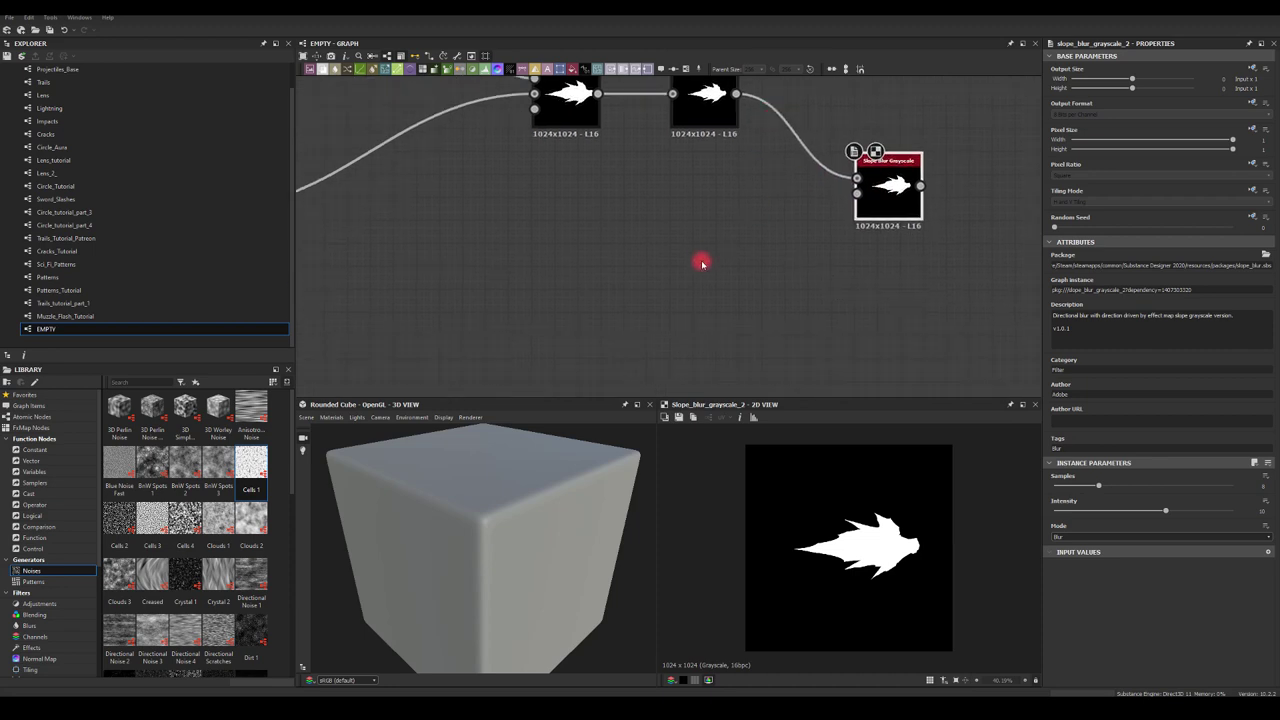
# - Add a Shape node below the flash chain and set its Pattern to Paraboloid
pyautogui.press('space')
pyautogui.press('Escape')
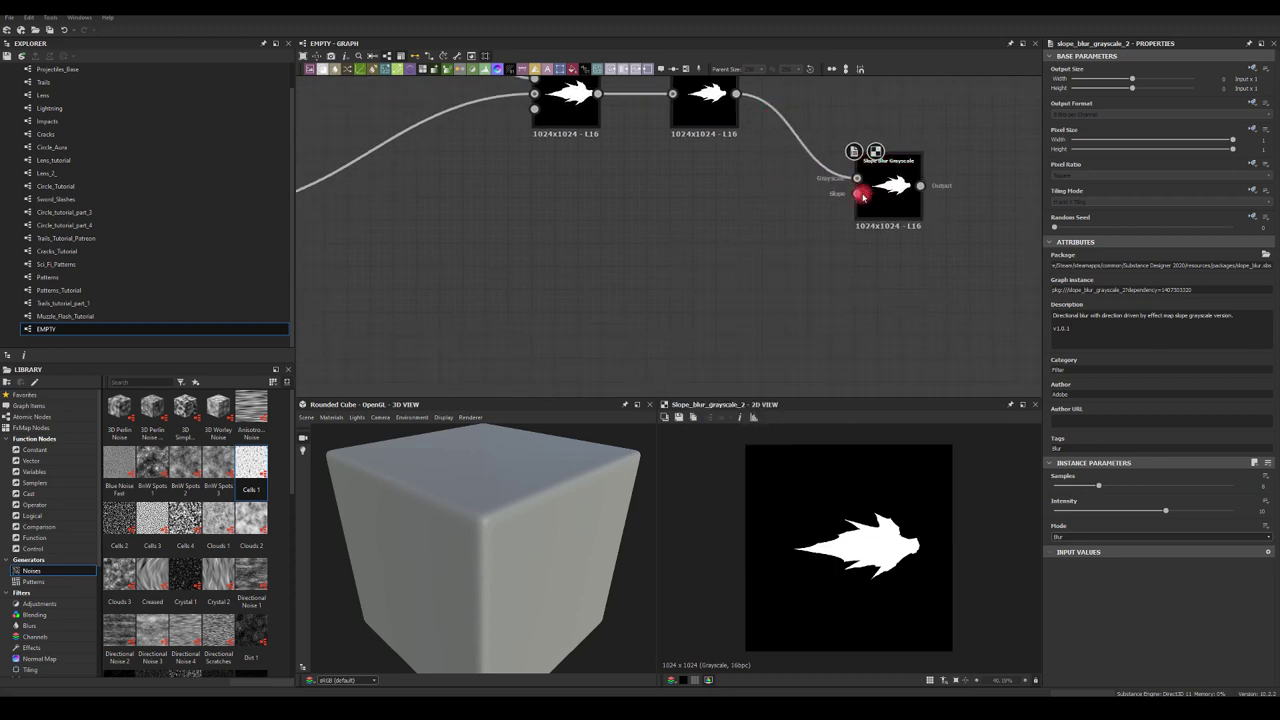
pyautogui.press('space')
pyautogui.write('blur')
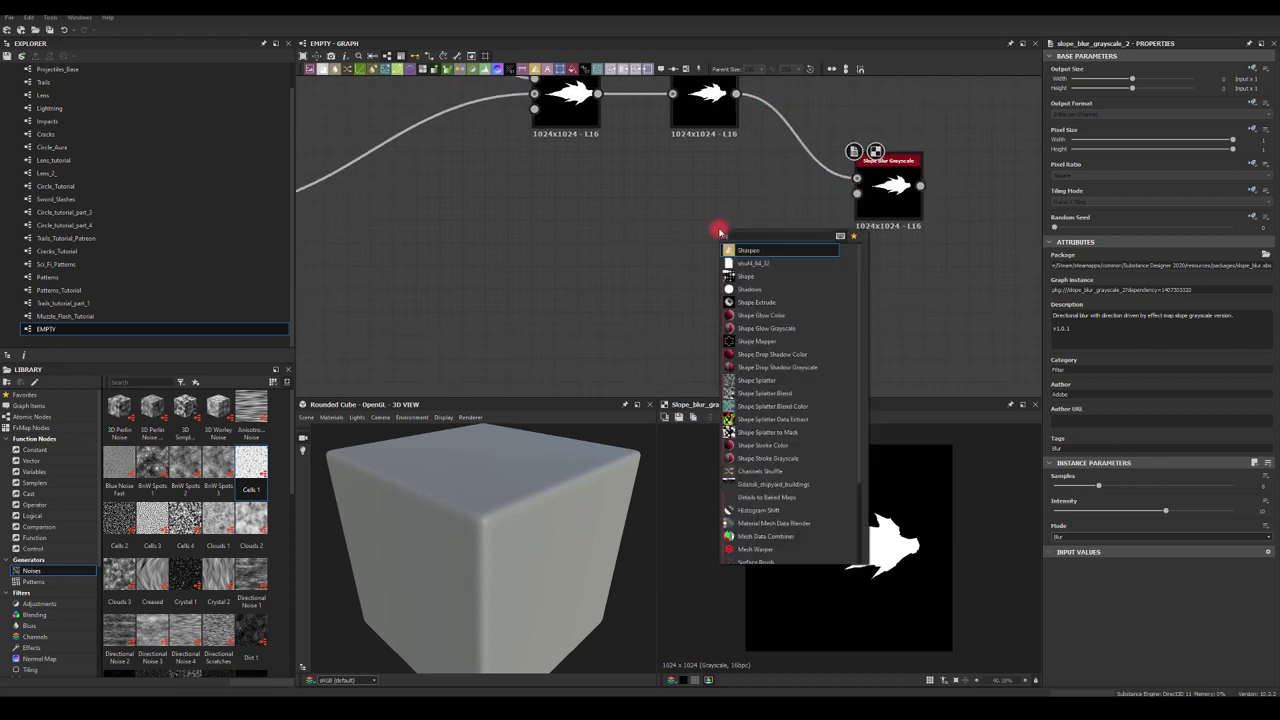
pyautogui.press('Escape')
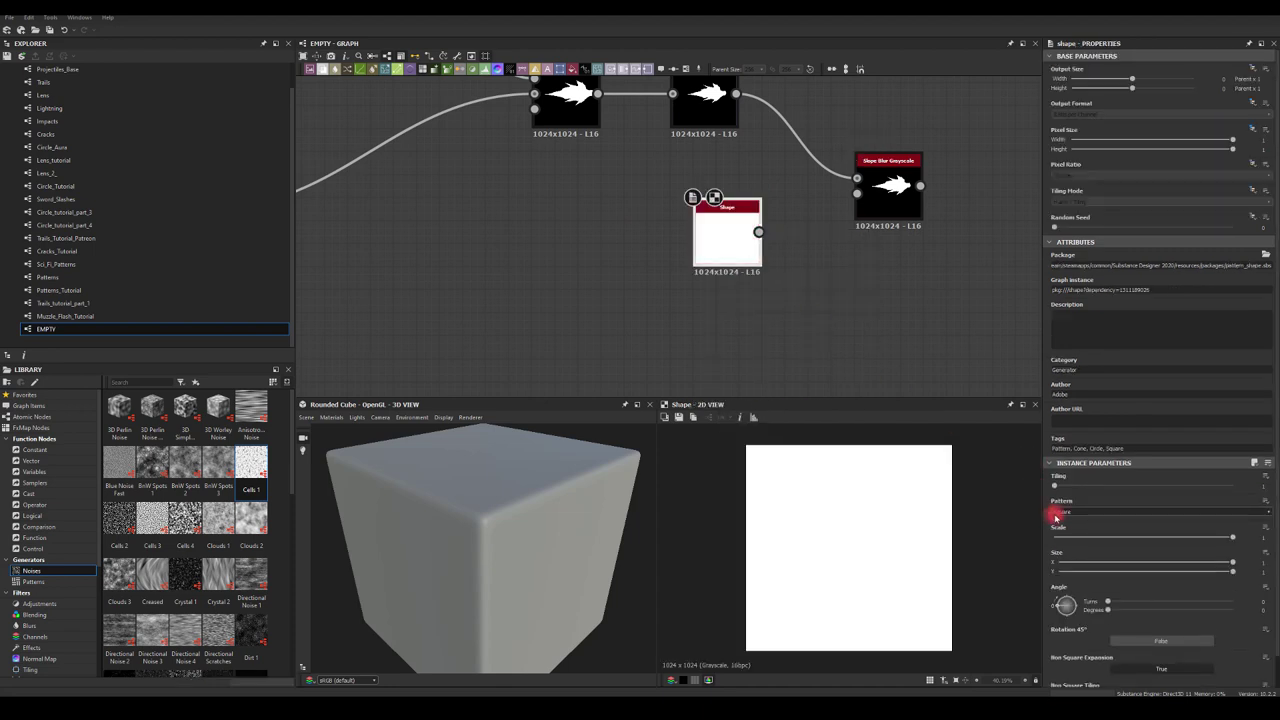
pyautogui.click(1057, 511)
pyautogui.click(1062, 532)
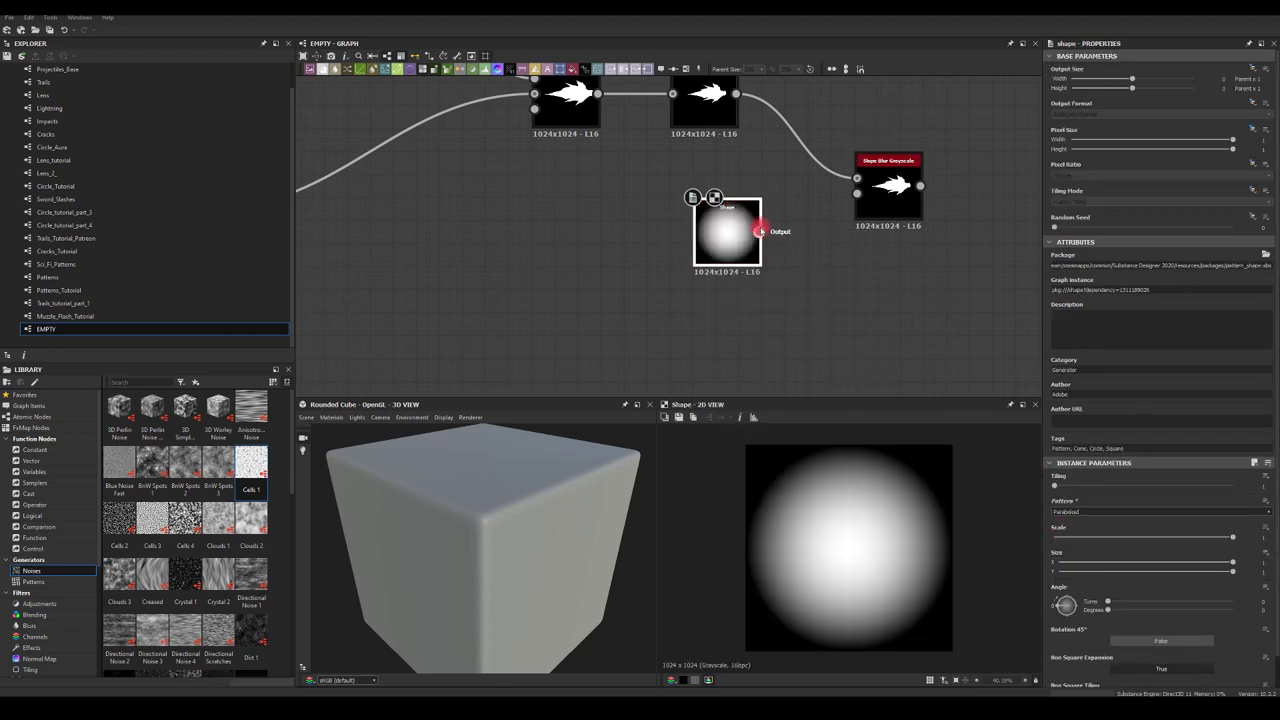
# - Feed the paraboloid shape into the Slope Blur Grayscale's Slope input and set Samples to 2
pyautogui.moveTo(759, 232); pyautogui.dragTo(891, 190)
pyautogui.click(891, 190)
pyautogui.click(1070, 527)
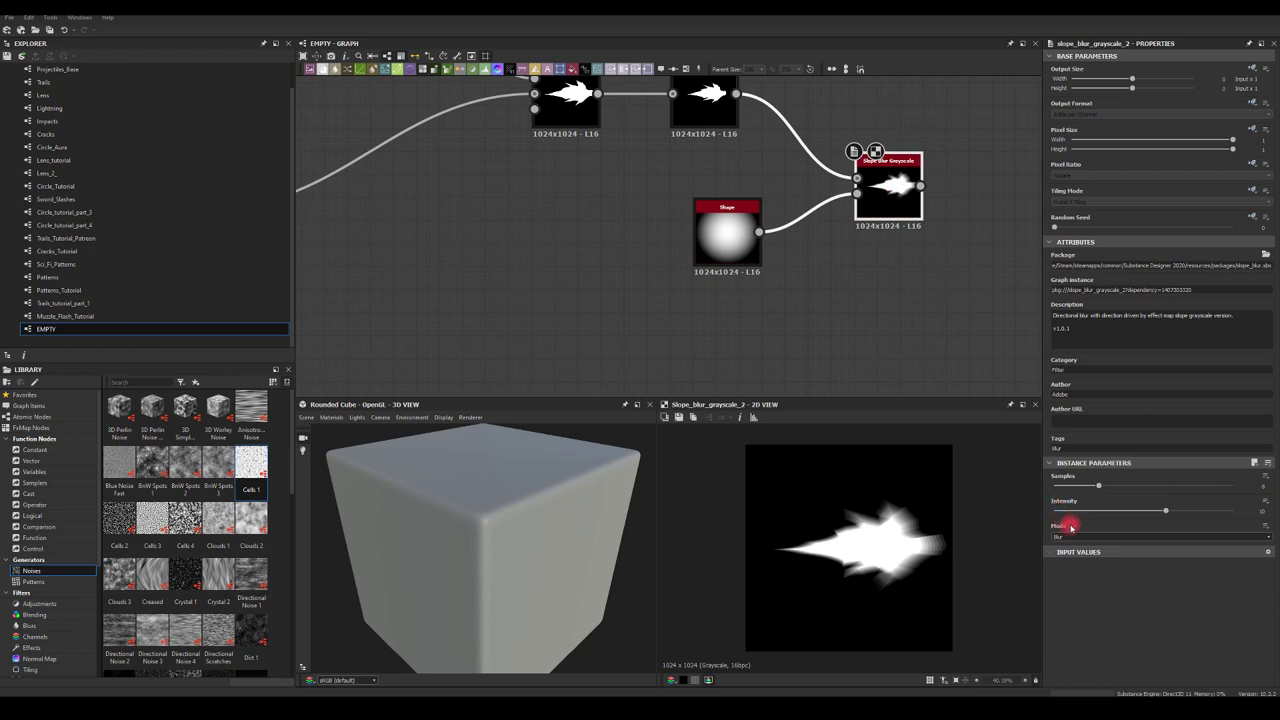
pyautogui.moveTo(1099, 487); pyautogui.dragTo(1066, 488)
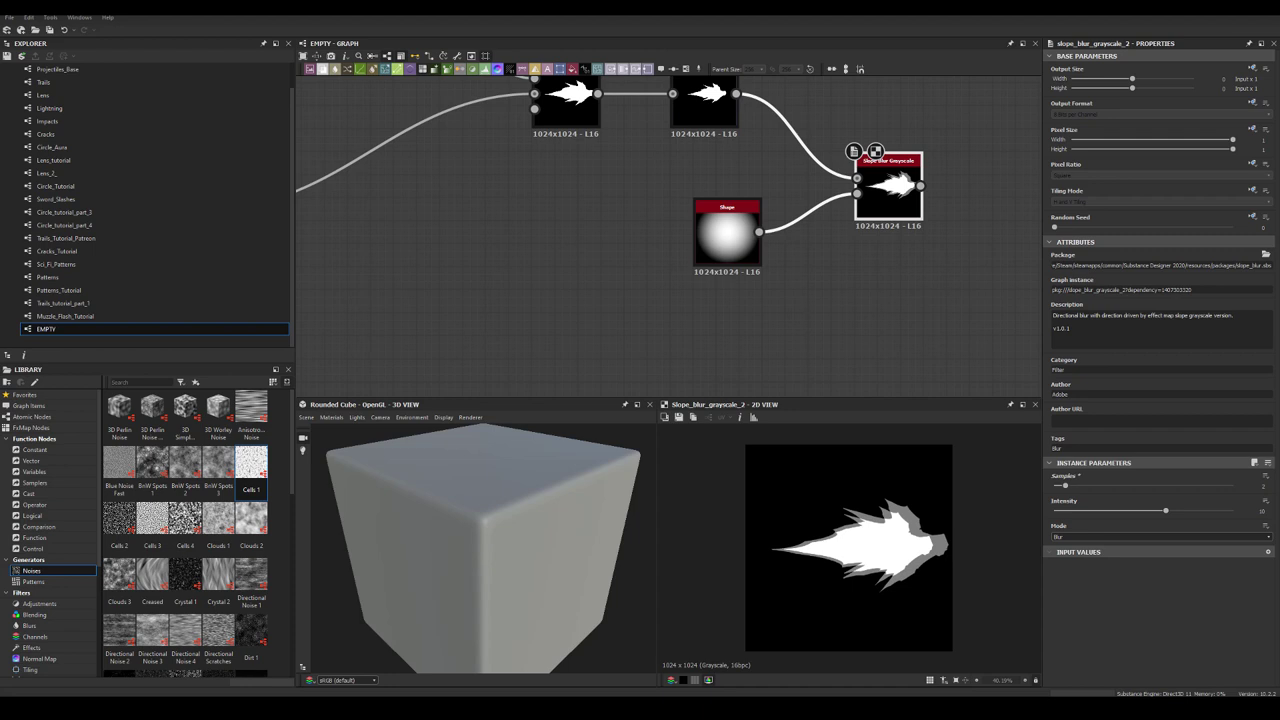
# - Add a Transformation 2D node after the Slope Blur Grayscale, shifting the flash slightly left and scaling it down a little
pyautogui.moveTo(1007, 353); pyautogui.dragTo(738, 246, button='middle')
pyautogui.moveTo(736, 233); pyautogui.dragTo(830, 227)
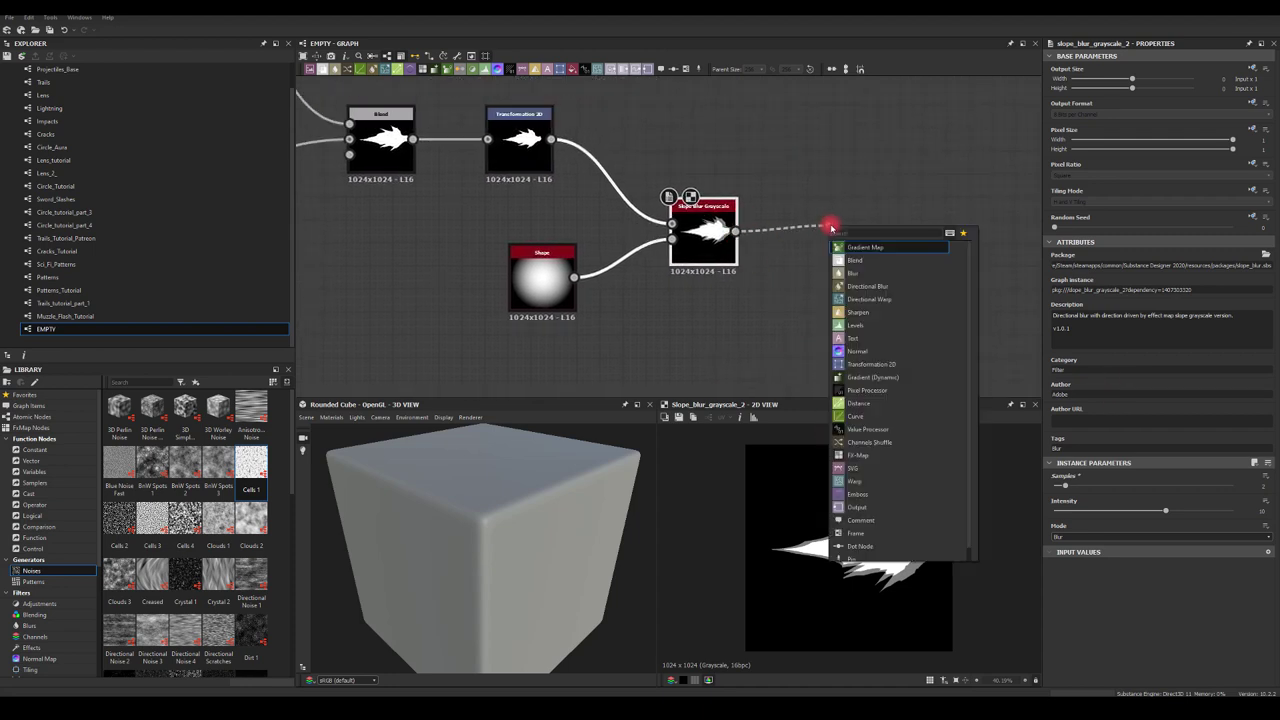
pyautogui.click(856, 246)
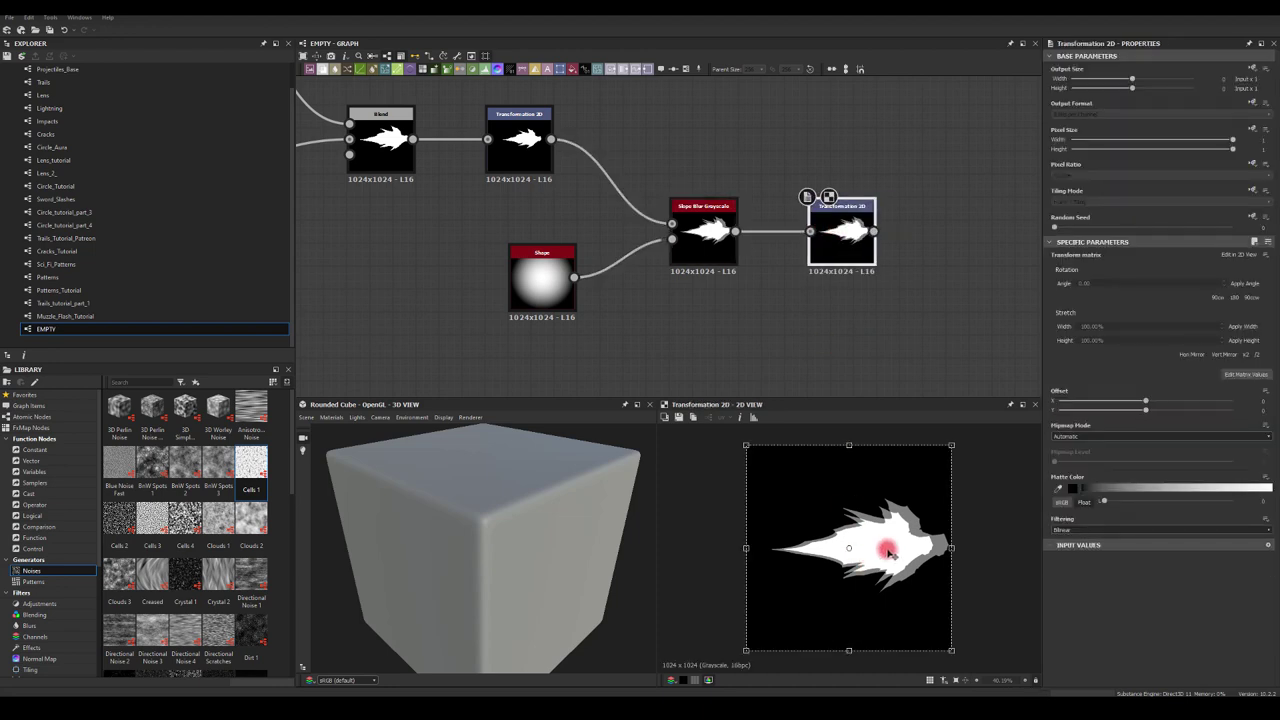
pyautogui.moveTo(894, 543); pyautogui.dragTo(876, 545)
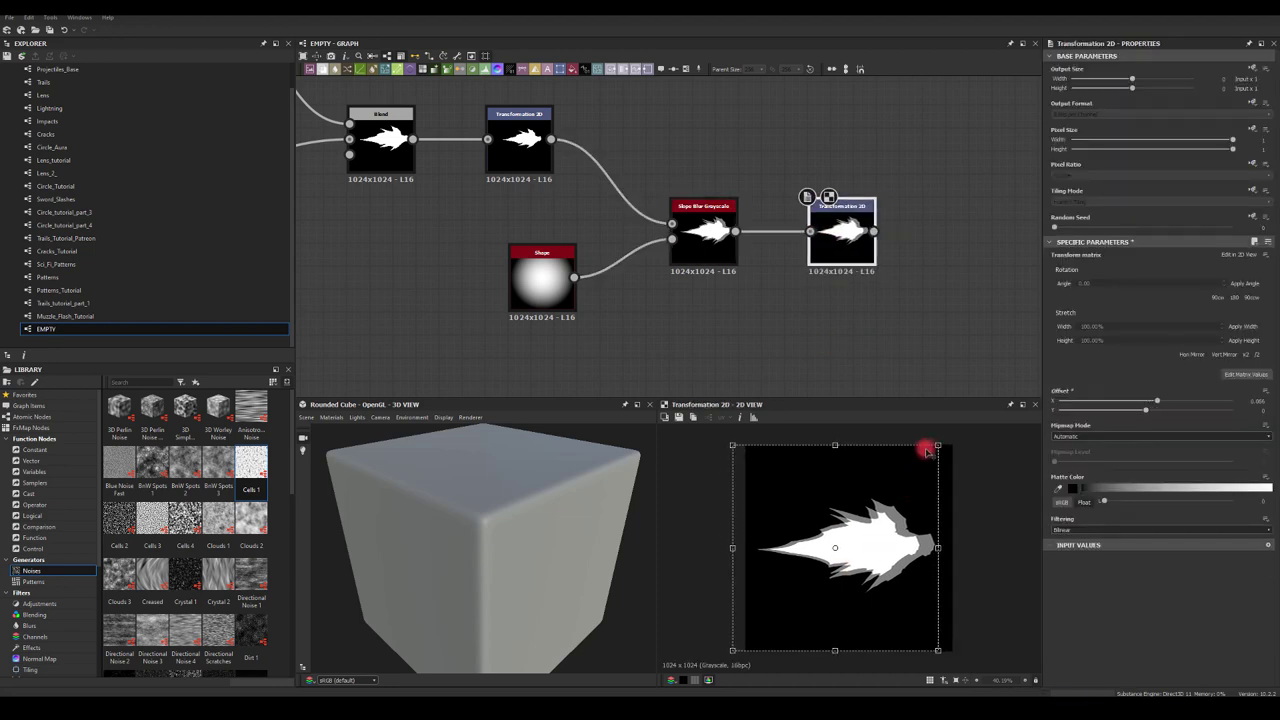
pyautogui.moveTo(934, 443); pyautogui.dragTo(919, 460)
pyautogui.click(936, 306)
# - Place the new Transformation 2D farther from the Slope Blur Grayscale and branch a Blur HQ Grayscale node off that slope blur below it
pyautogui.moveTo(936, 306); pyautogui.dragTo(846, 268, button='middle')
pyautogui.moveTo(651, 292); pyautogui.dragTo(689, 217, button='middle')
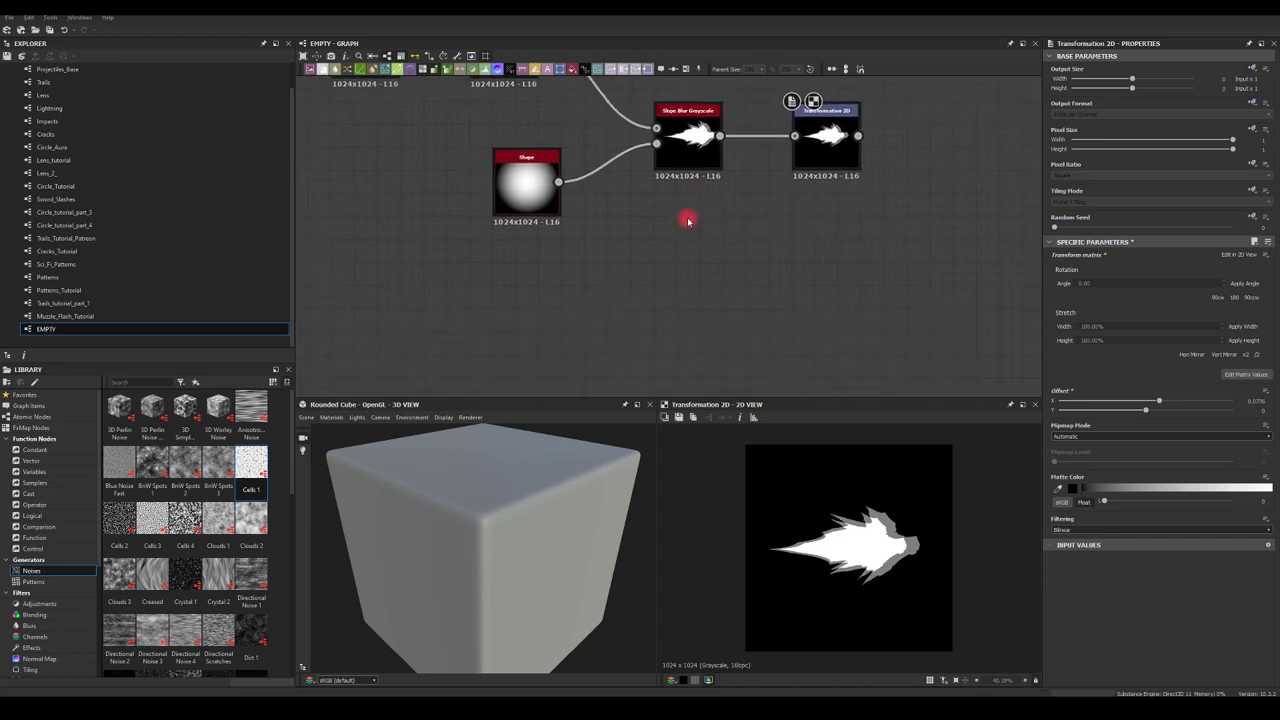
pyautogui.moveTo(709, 166); pyautogui.dragTo(674, 266, button='middle')
pyautogui.moveTo(674, 266); pyautogui.dragTo(831, 172)
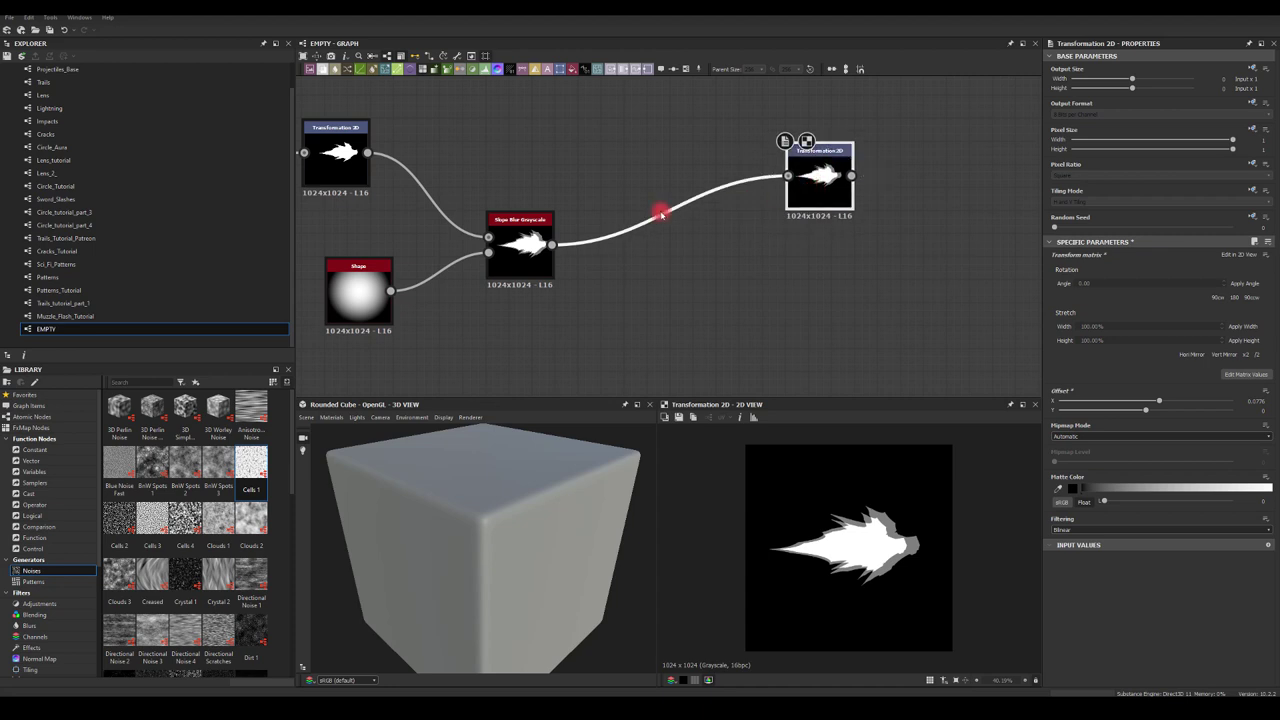
pyautogui.moveTo(553, 248); pyautogui.dragTo(666, 323)
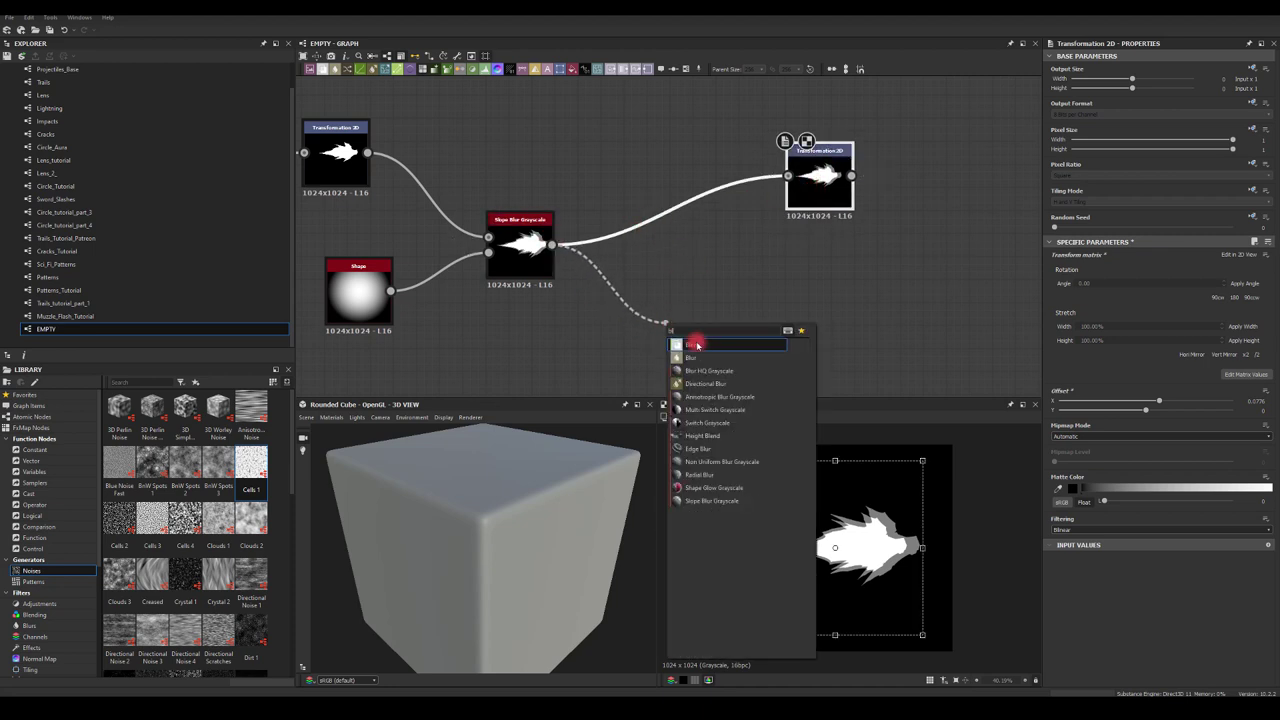
pyautogui.click(708, 383)
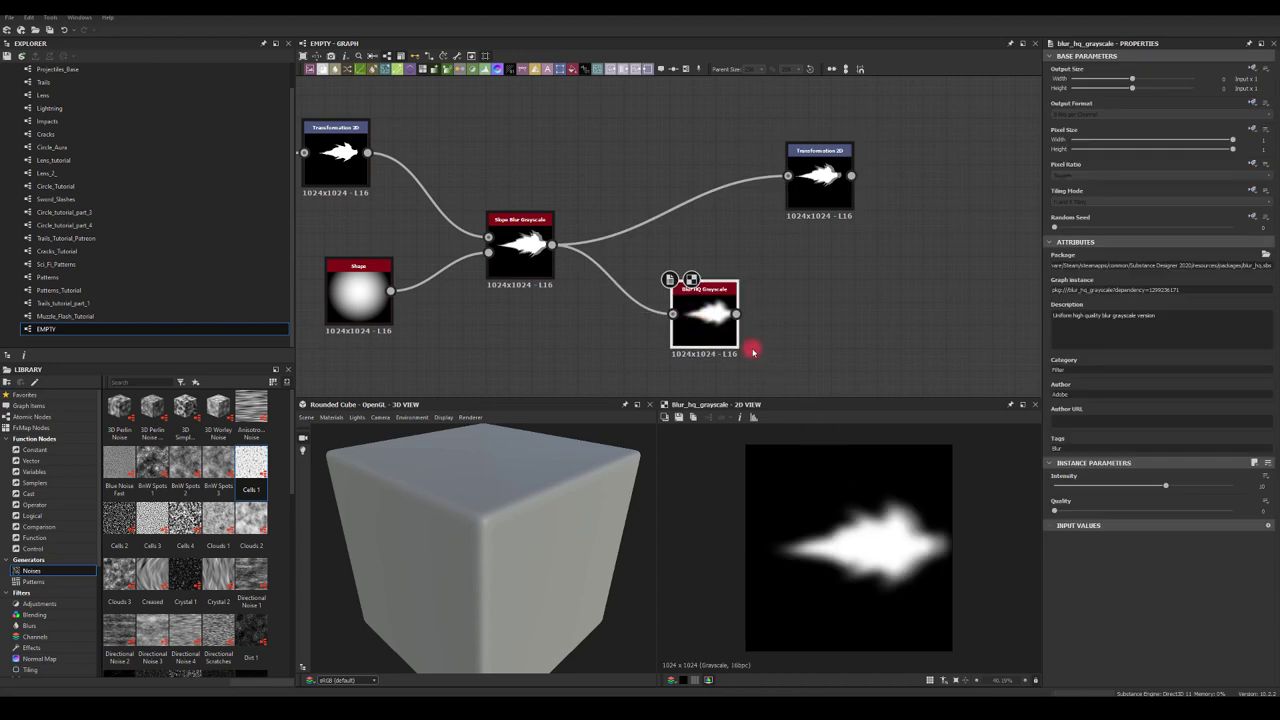
# - Add a Transformation 2D node after the Blur HQ Grayscale and shift the blurred flash slightly left
pyautogui.moveTo(750, 317); pyautogui.dragTo(794, 309)
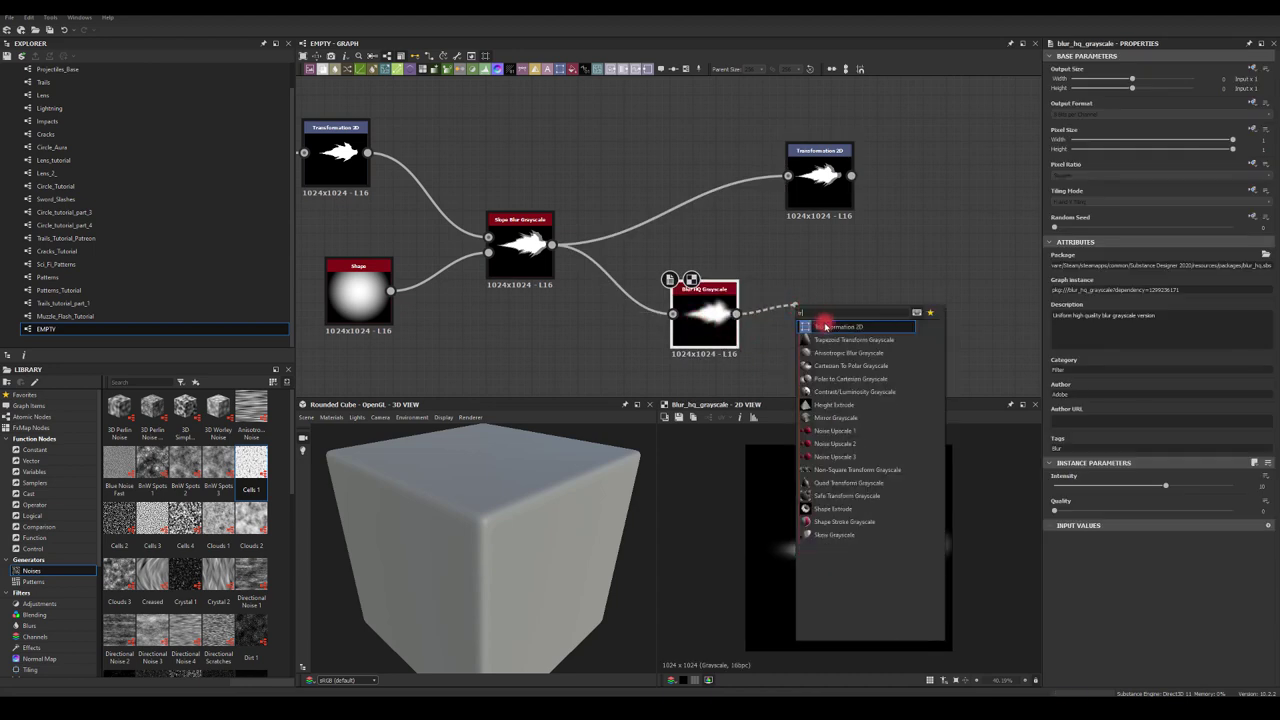
pyautogui.click(815, 320)
pyautogui.moveTo(905, 522); pyautogui.dragTo(888, 530)
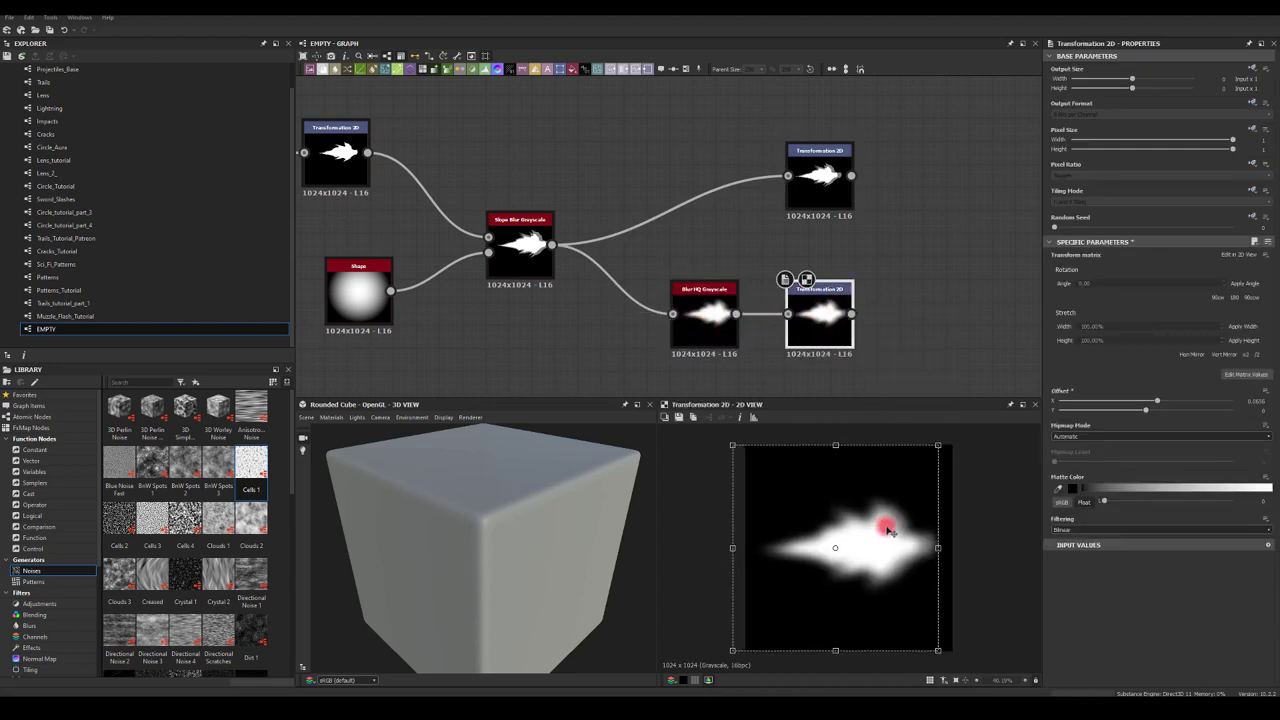
# - Add a Blend node with the transformed blurred flash as its Background input
pyautogui.moveTo(851, 314); pyautogui.dragTo(946, 220)
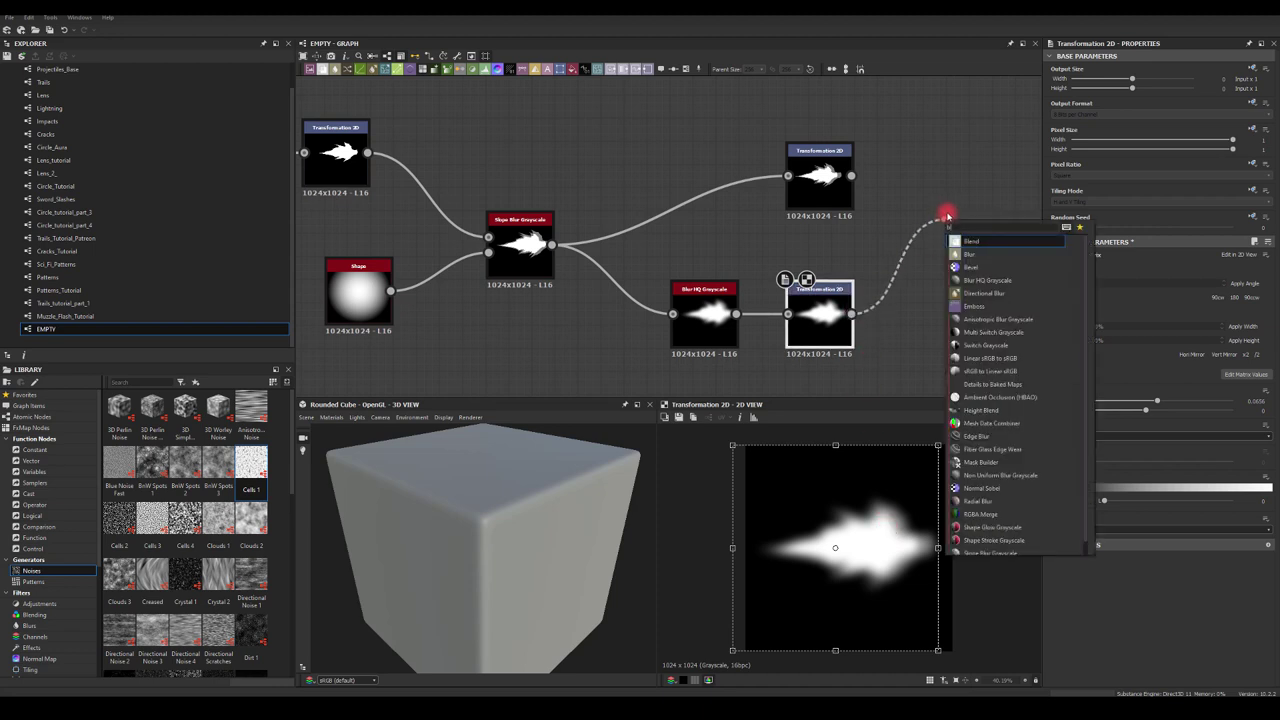
pyautogui.write('bl')
pyautogui.click(968, 242)
# - Add a Blur HQ Grayscale node after the upper Transformation 2D and lower its Intensity to nearly zero
pyautogui.moveTo(851, 176); pyautogui.dragTo(891, 197)
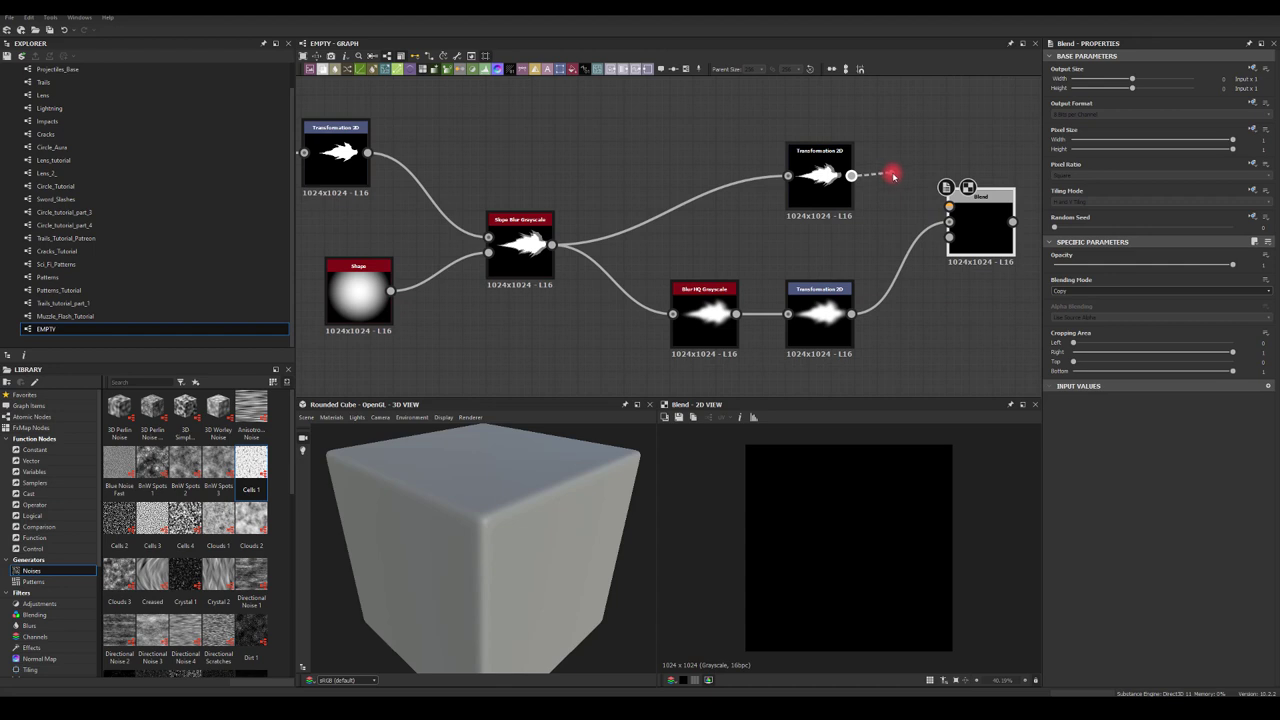
pyautogui.moveTo(893, 176); pyautogui.dragTo(895, 176)
pyautogui.write('blur')
pyautogui.click(914, 203)
pyautogui.moveTo(1110, 486); pyautogui.dragTo(1050, 490)
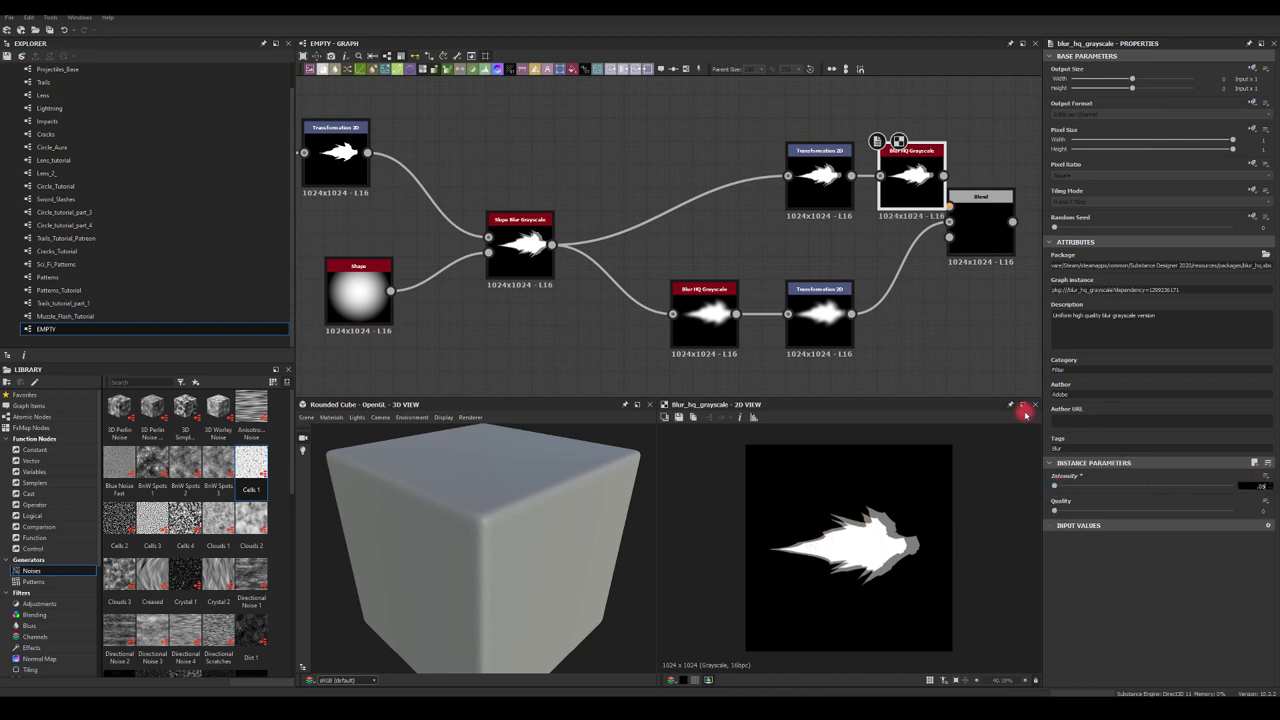
# - Feed the upper Blur HQ Grayscale into the Blend's Foreground input and set the Blending Mode to Add (Linear Dodge)
pyautogui.moveTo(923, 292); pyautogui.dragTo(725, 299, button='middle')
pyautogui.moveTo(764, 212); pyautogui.dragTo(829, 212)
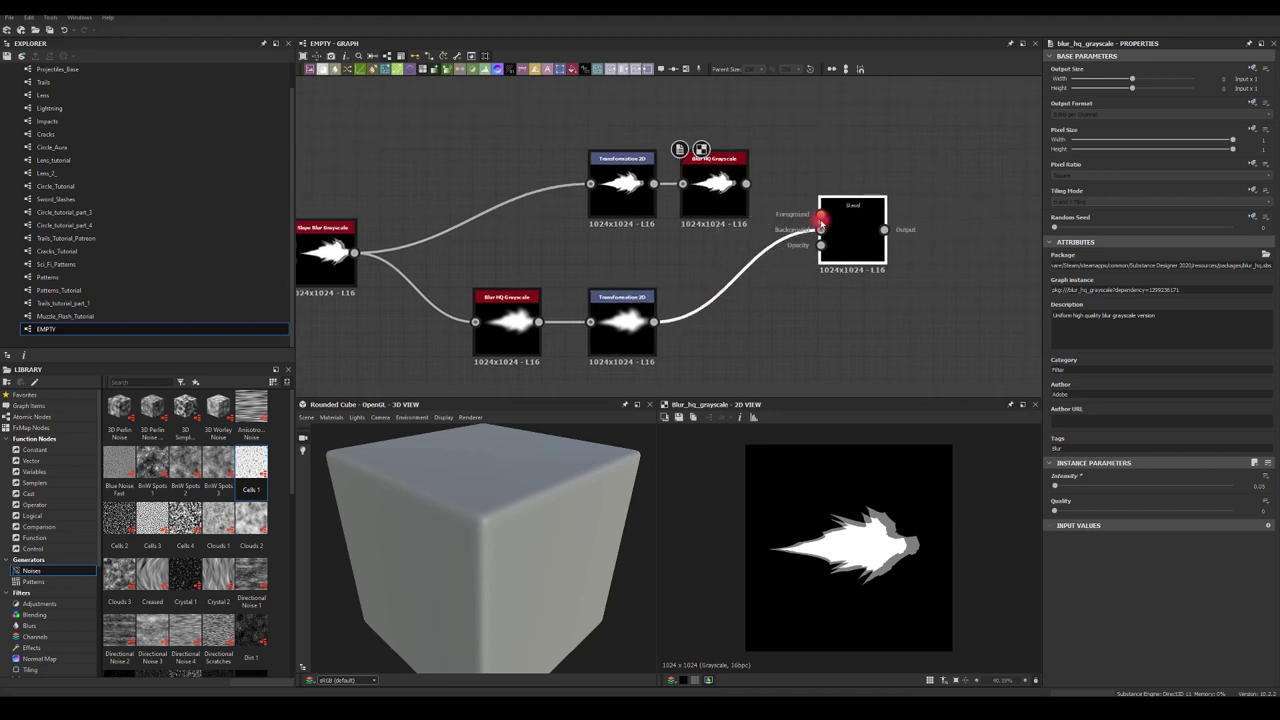
pyautogui.moveTo(746, 183); pyautogui.dragTo(846, 230)
pyautogui.doubleClick(846, 230)
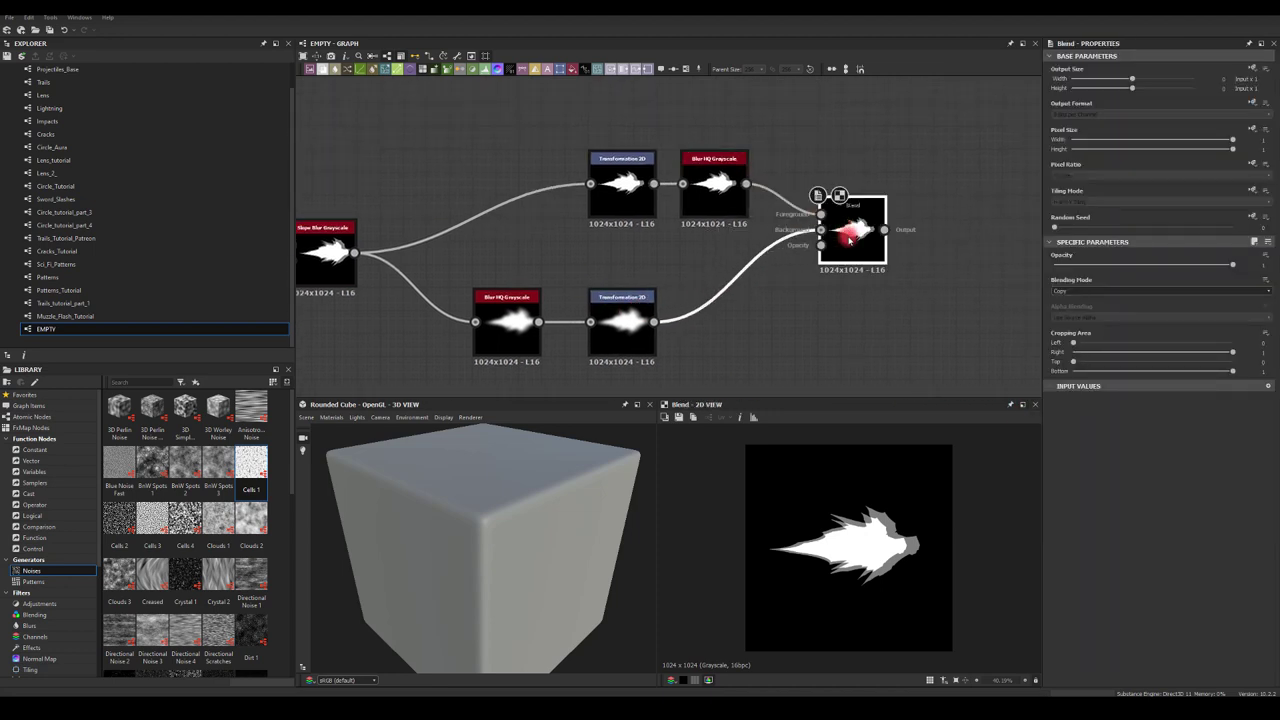
pyautogui.click(1062, 290)
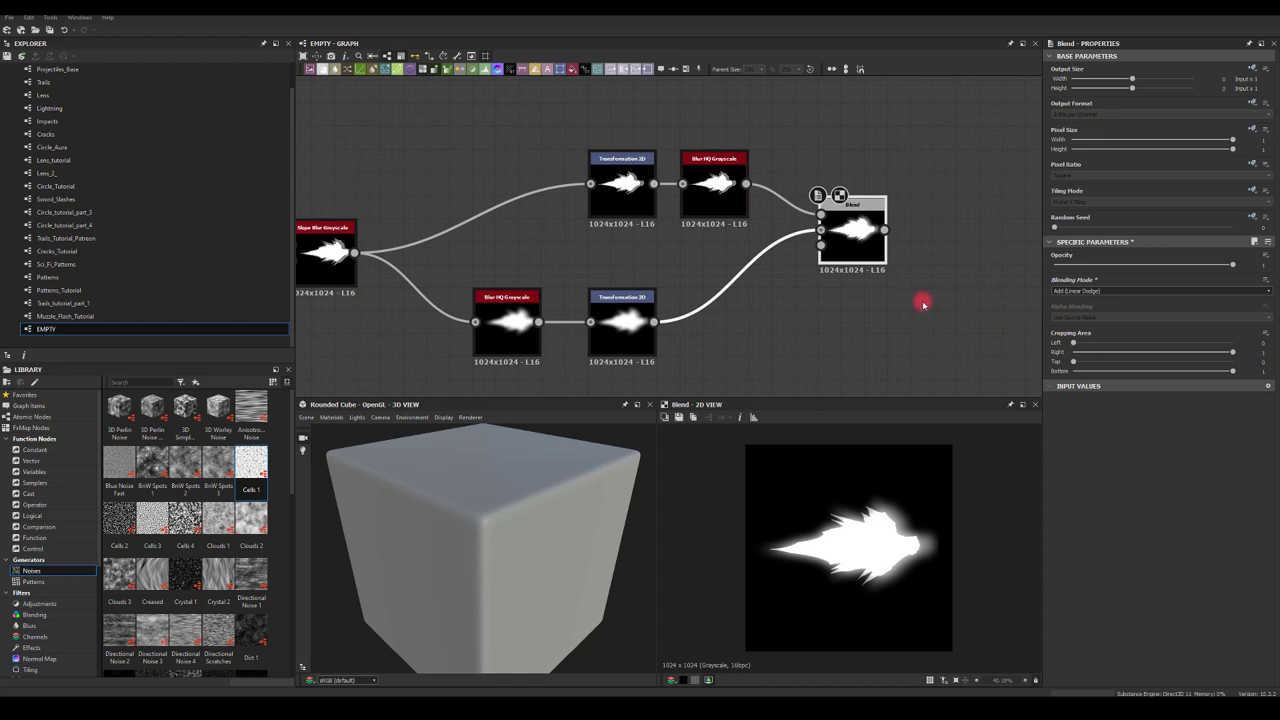
# - Try the Blend's Max (Lighten), Min (Darken), Subtract and Multiply modes, returning it to Add (Linear Dodge) at full opacity
pyautogui.click(1073, 291)
pyautogui.click(1065, 334)
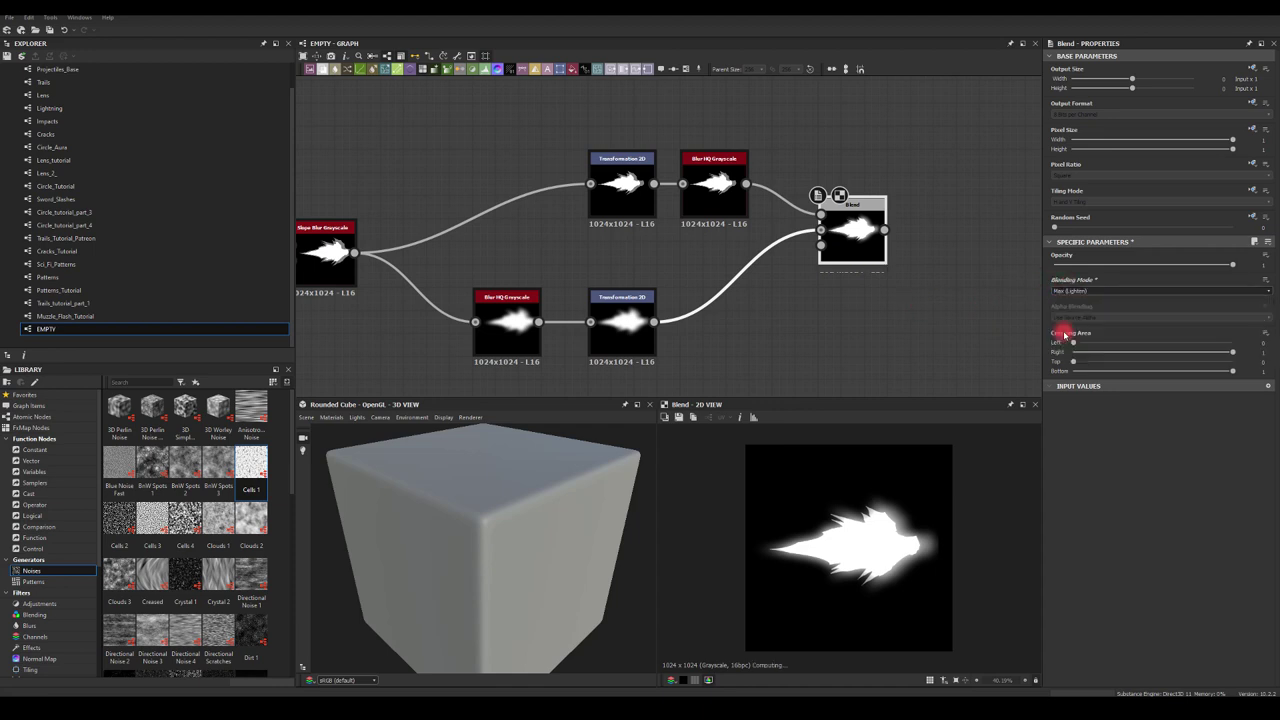
pyautogui.click(1069, 290)
pyautogui.click(1066, 341)
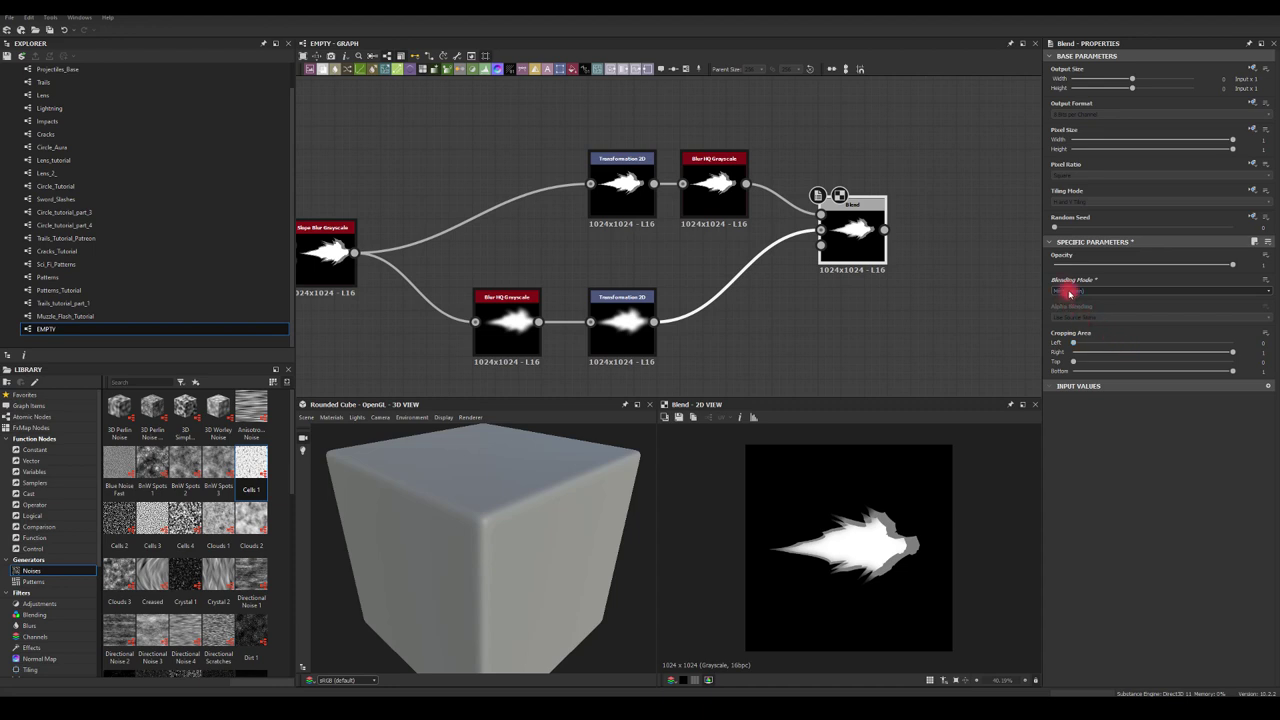
pyautogui.click(1069, 291)
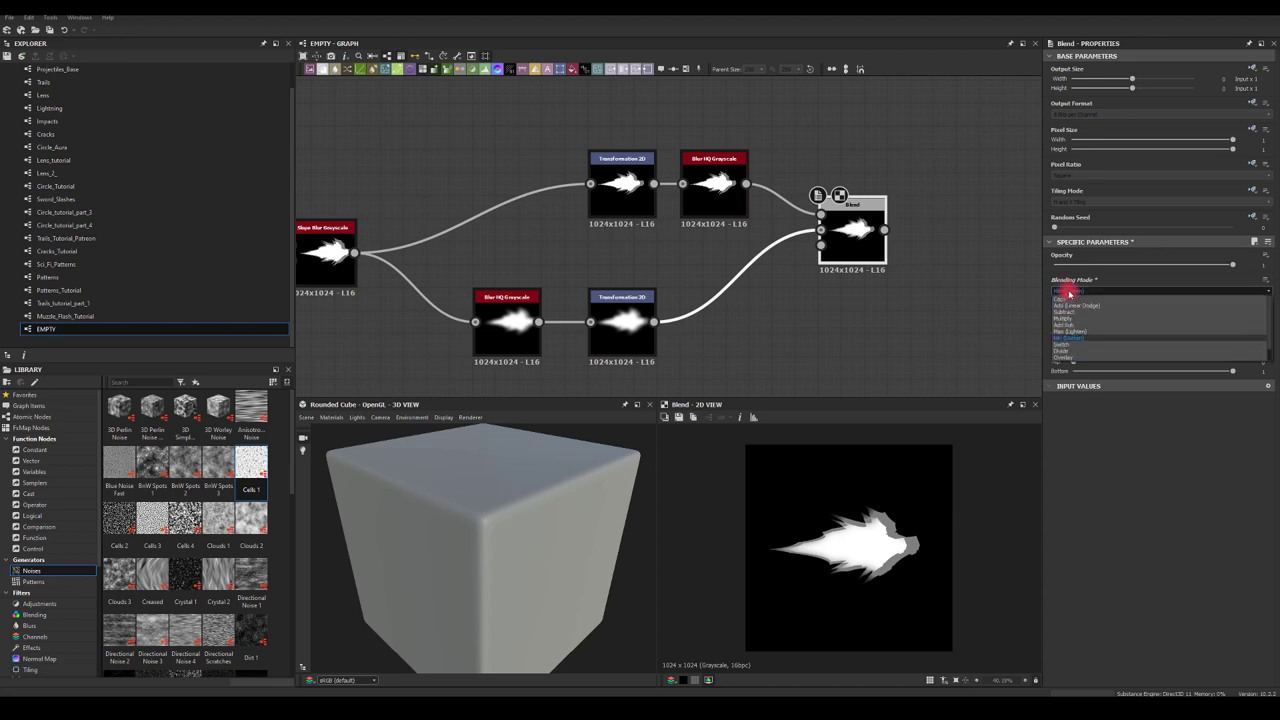
pyautogui.click(1065, 311)
pyautogui.click(1067, 291)
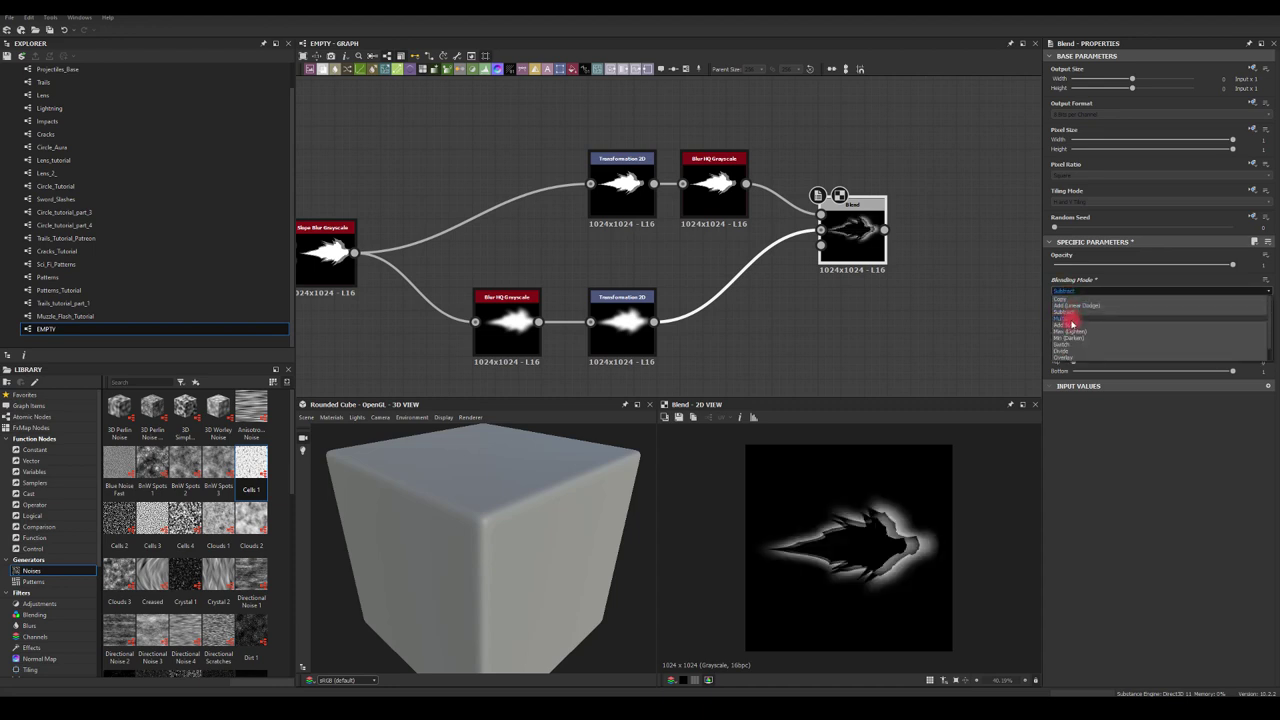
pyautogui.click(1068, 312)
pyautogui.click(1064, 291)
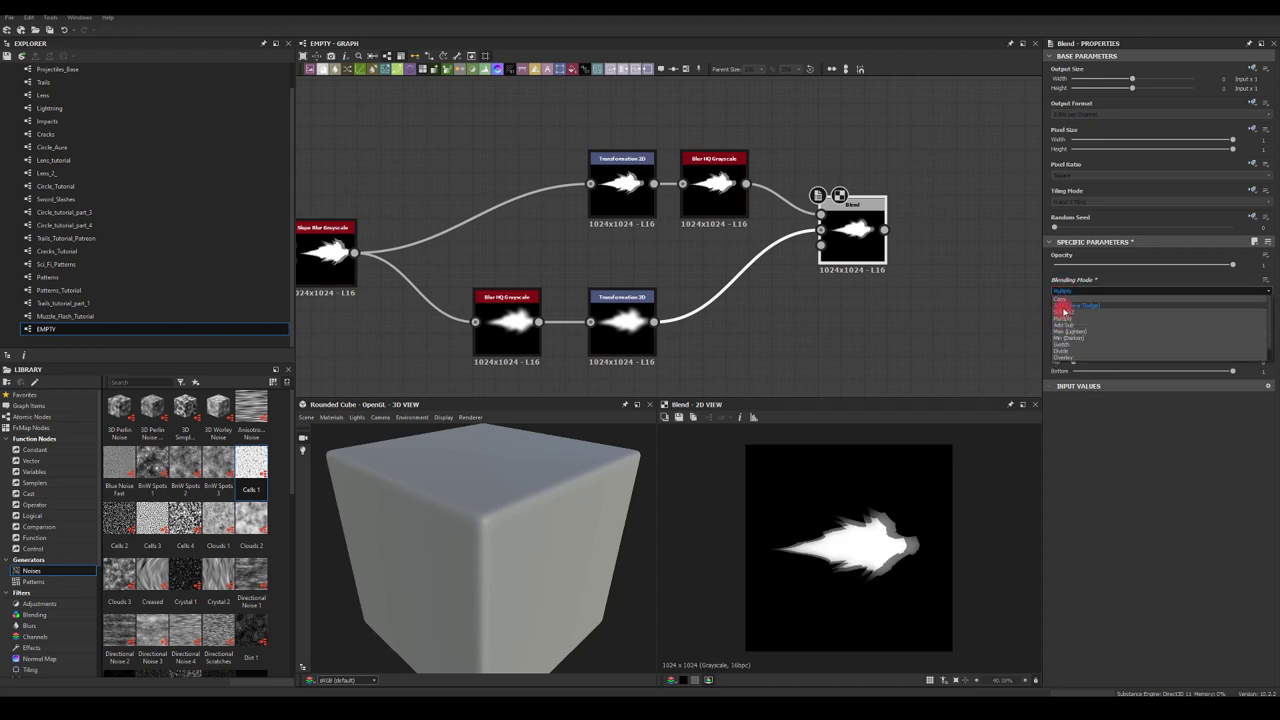
pyautogui.click(1062, 310)
pyautogui.moveTo(1222, 264)
pyautogui.mouseDown()
pyautogui.moveTo(1071, 265)
pyautogui.moveTo(1234, 264)
pyautogui.mouseUp()
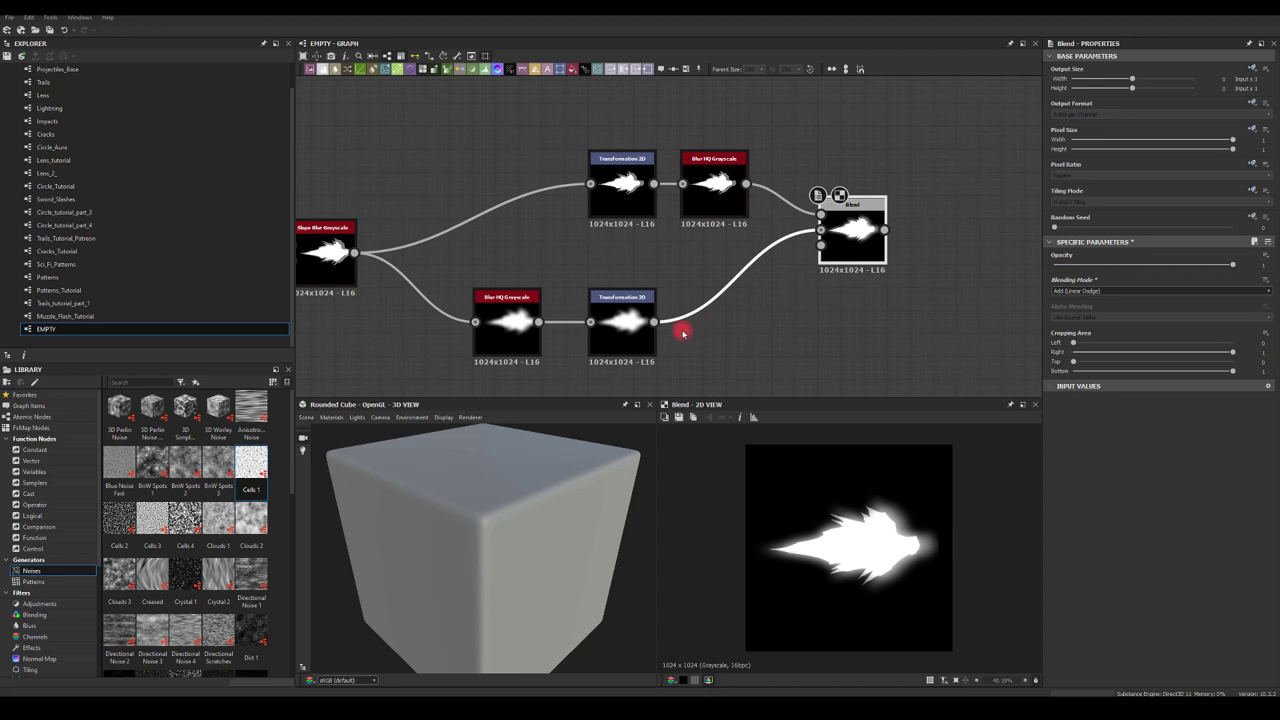
# - Swap the Blend's inputs so the blurred flash is in the Foreground, and set Opacity to 0.38
pyautogui.moveTo(653, 321); pyautogui.dragTo(820, 214)
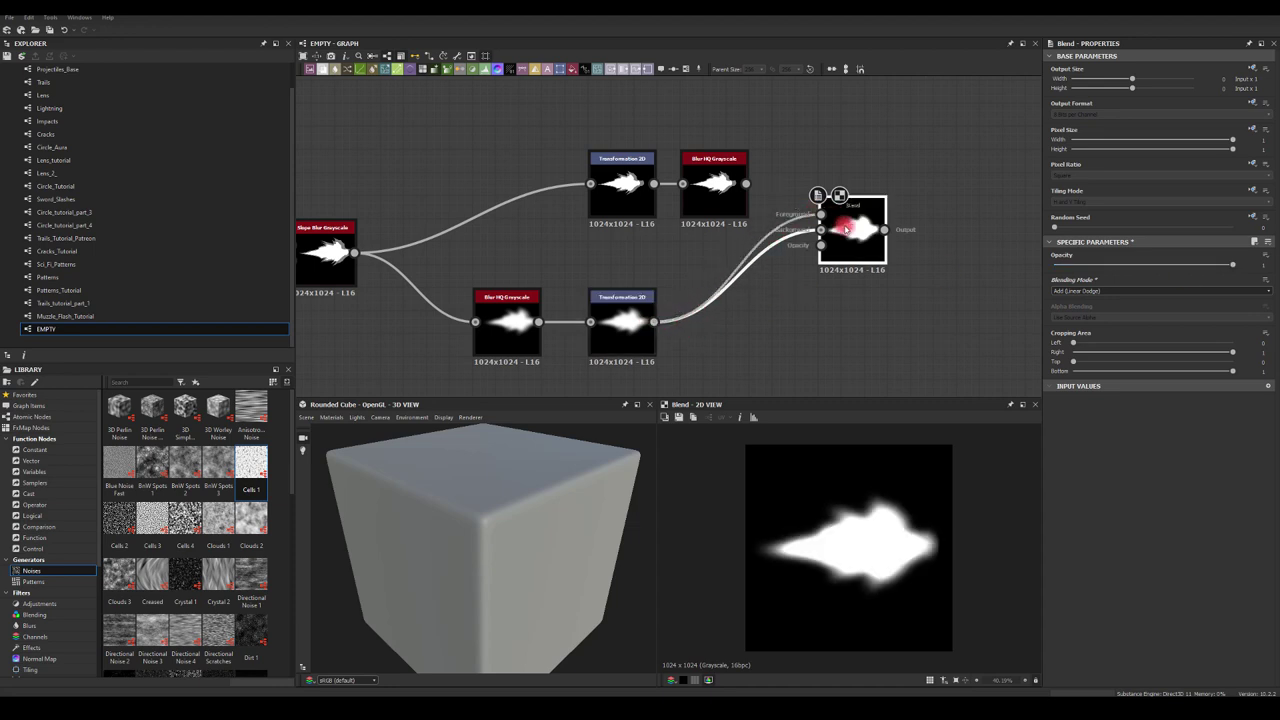
pyautogui.moveTo(653, 321); pyautogui.dragTo(850, 243)
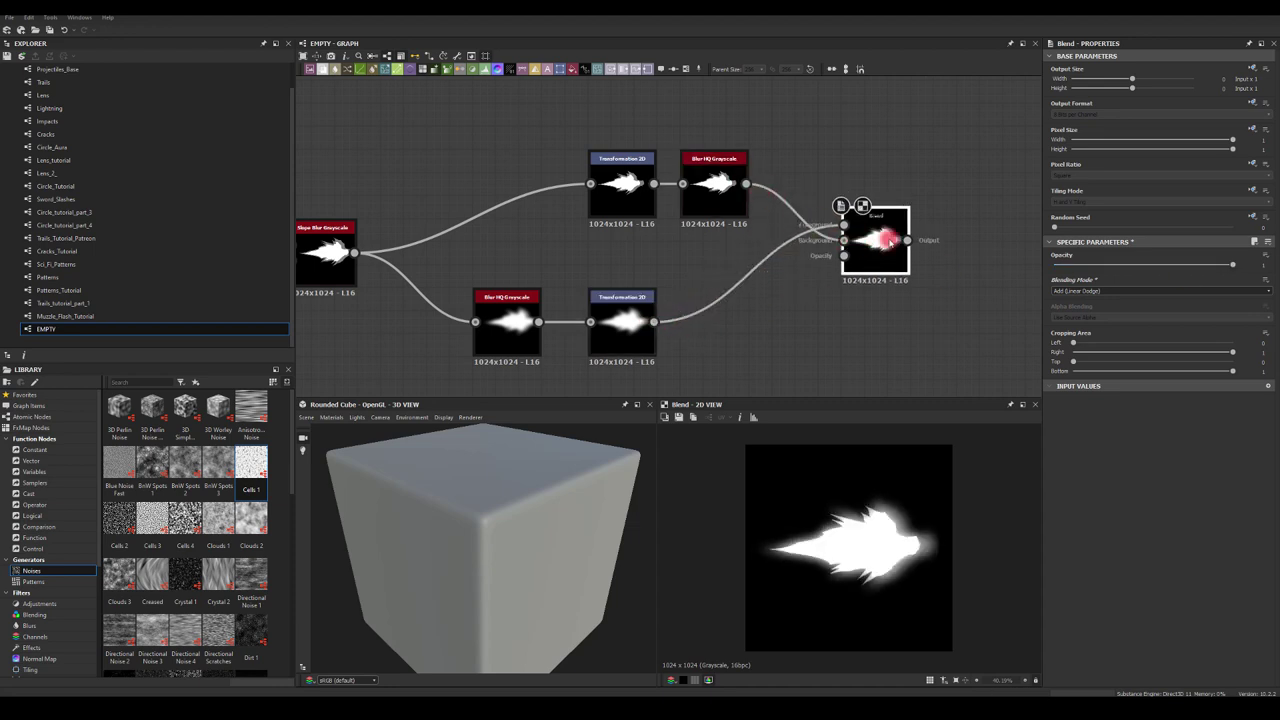
pyautogui.moveTo(1088, 277); pyautogui.dragTo(1131, 279)
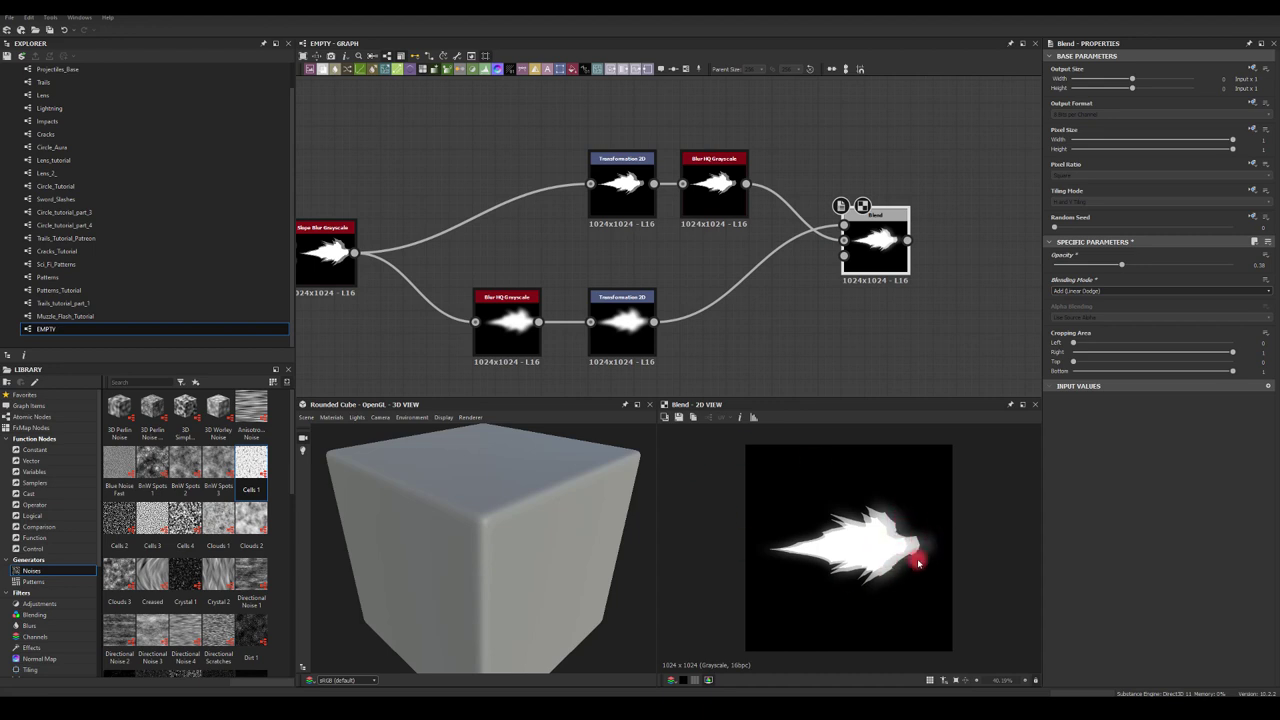
# - Shift the blurred flash farther left behind the sharp flash with the lower Transformation 2D
pyautogui.click(619, 335)
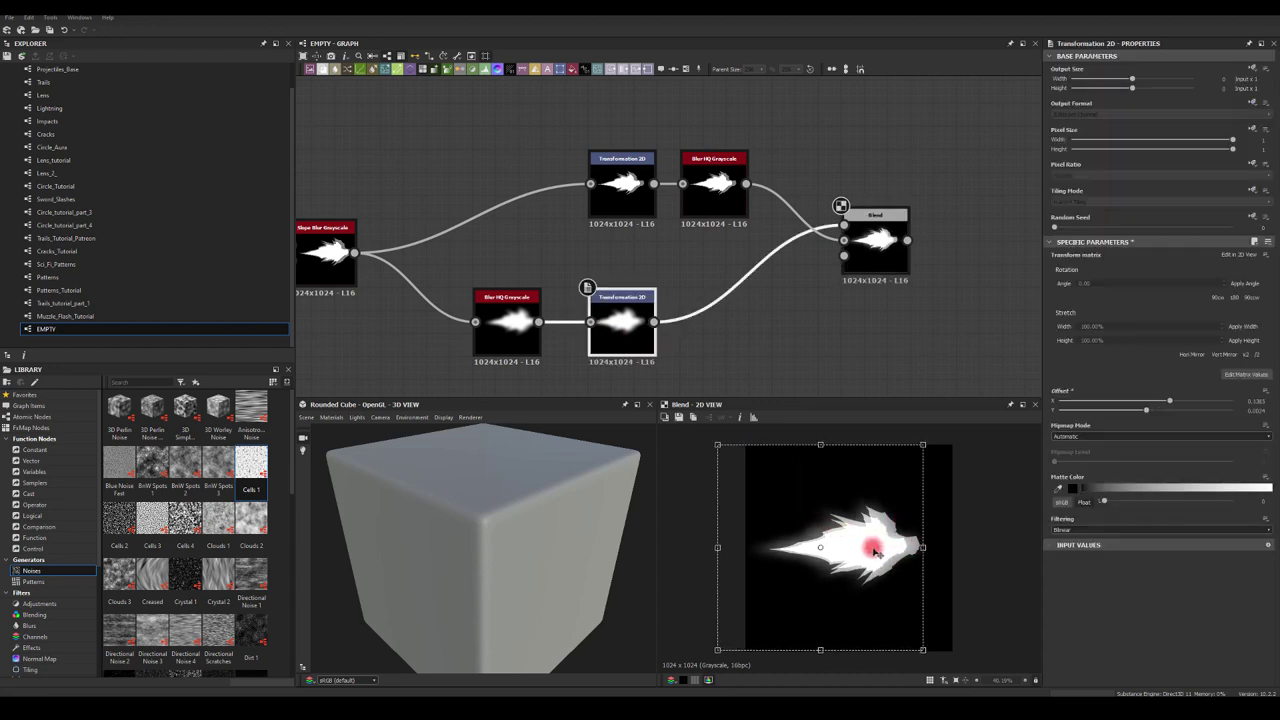
pyautogui.moveTo(875, 551); pyautogui.dragTo(762, 542)
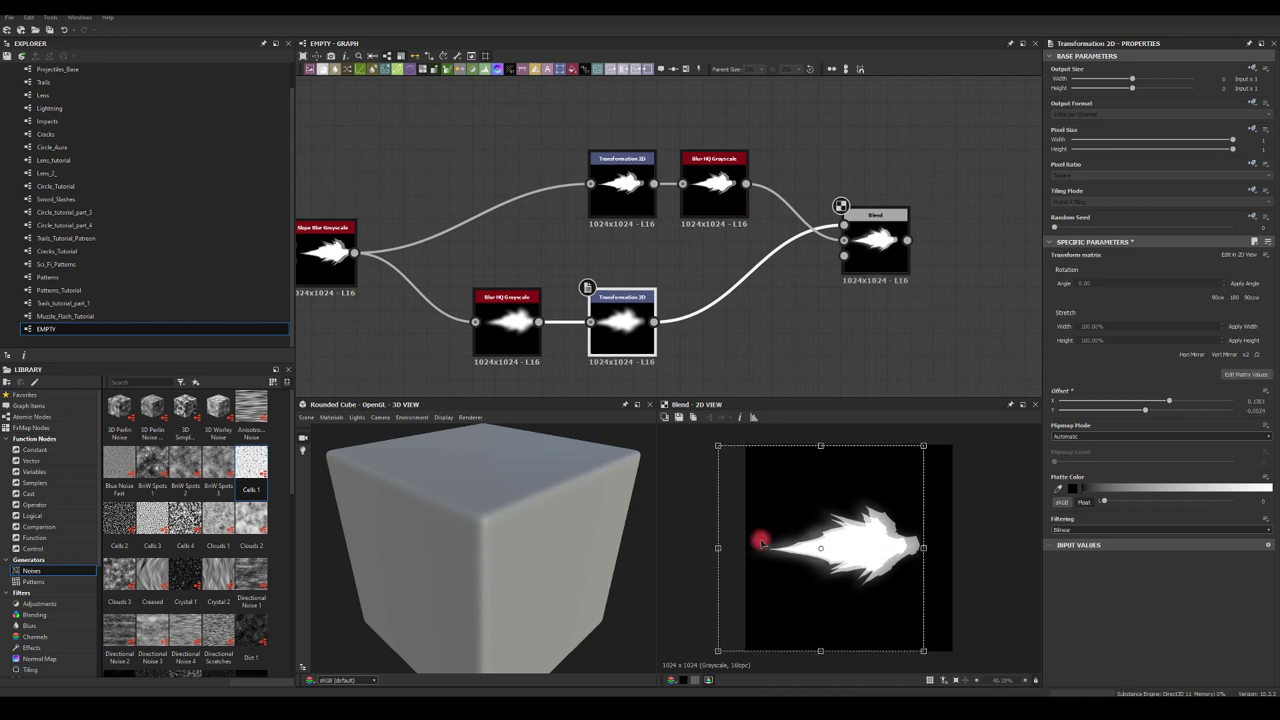
pyautogui.click(909, 336)
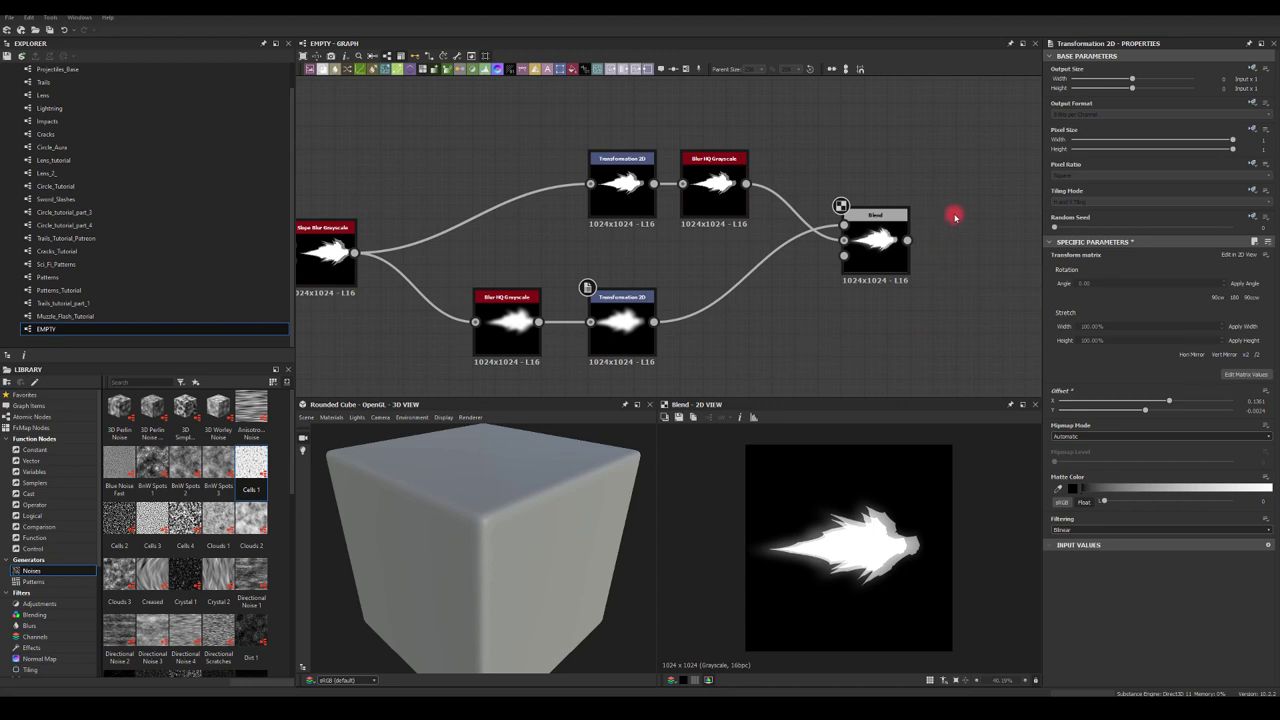
# - Add a Bevel node after the Blend and set its Distance to about -0.22
pyautogui.moveTo(955, 217); pyautogui.dragTo(727, 181, button='middle')
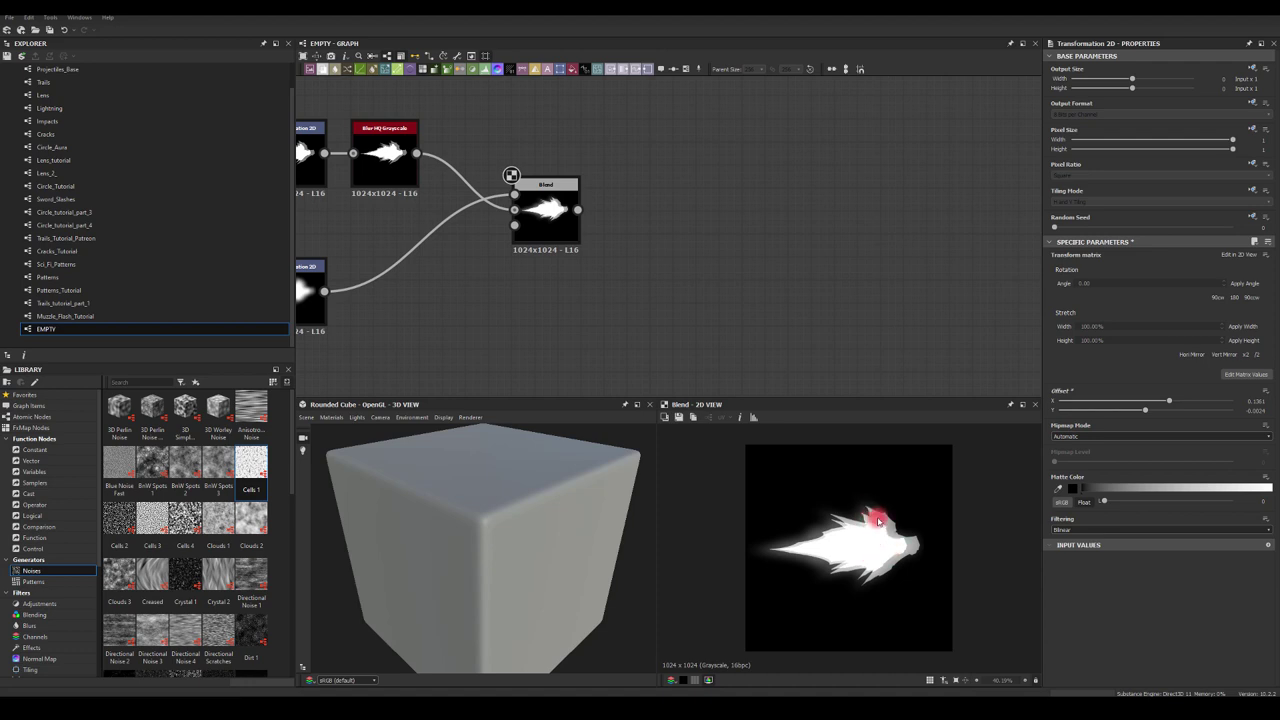
pyautogui.moveTo(580, 209); pyautogui.dragTo(648, 255)
pyautogui.write('bevel')
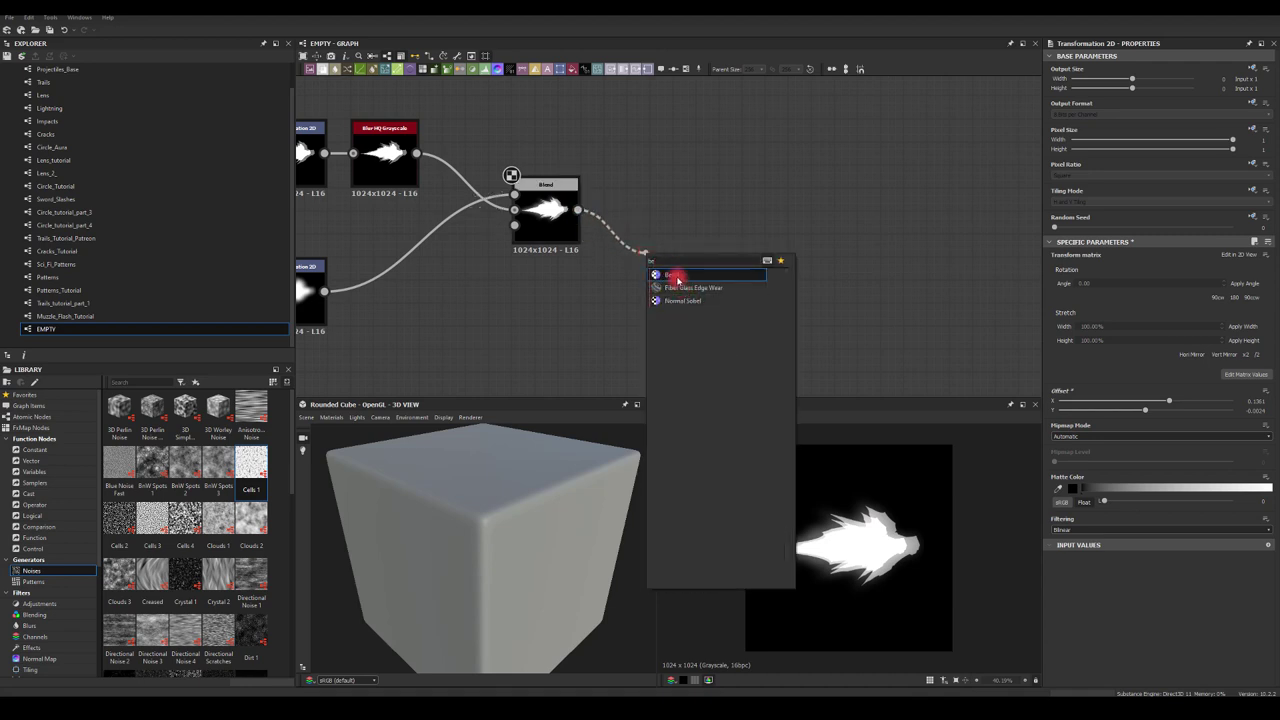
pyautogui.click(670, 275)
pyautogui.moveTo(1187, 486); pyautogui.dragTo(1124, 486)
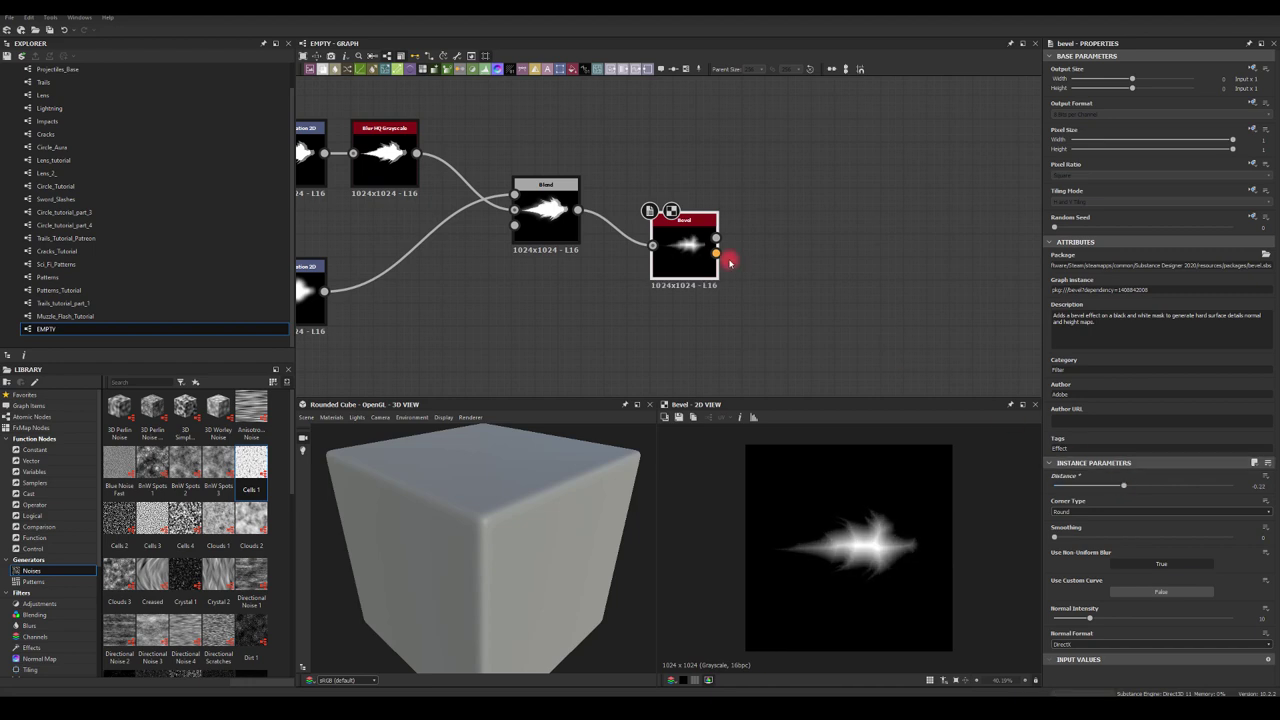
# - Add a Histogram Scan node beside the Bevel, fed by its height output, with Position 0.28 and Contrast 0.68
pyautogui.moveTo(715, 238); pyautogui.dragTo(816, 289)
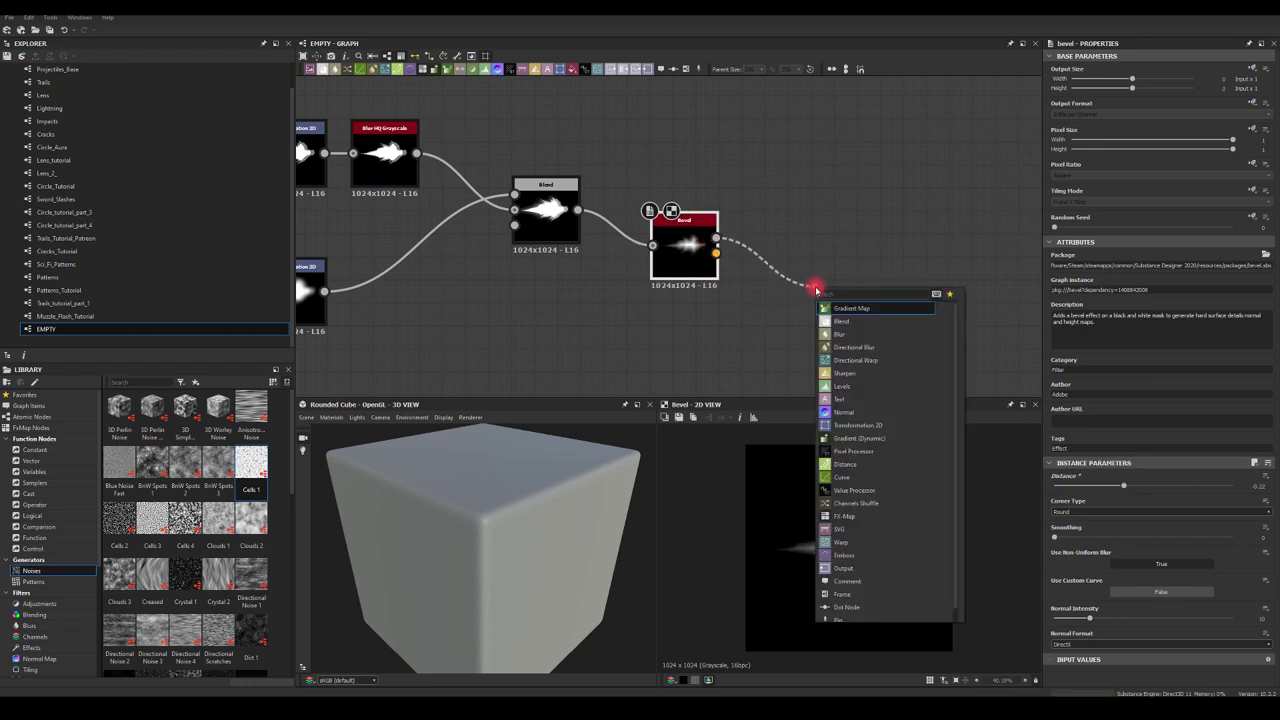
pyautogui.write('scan')
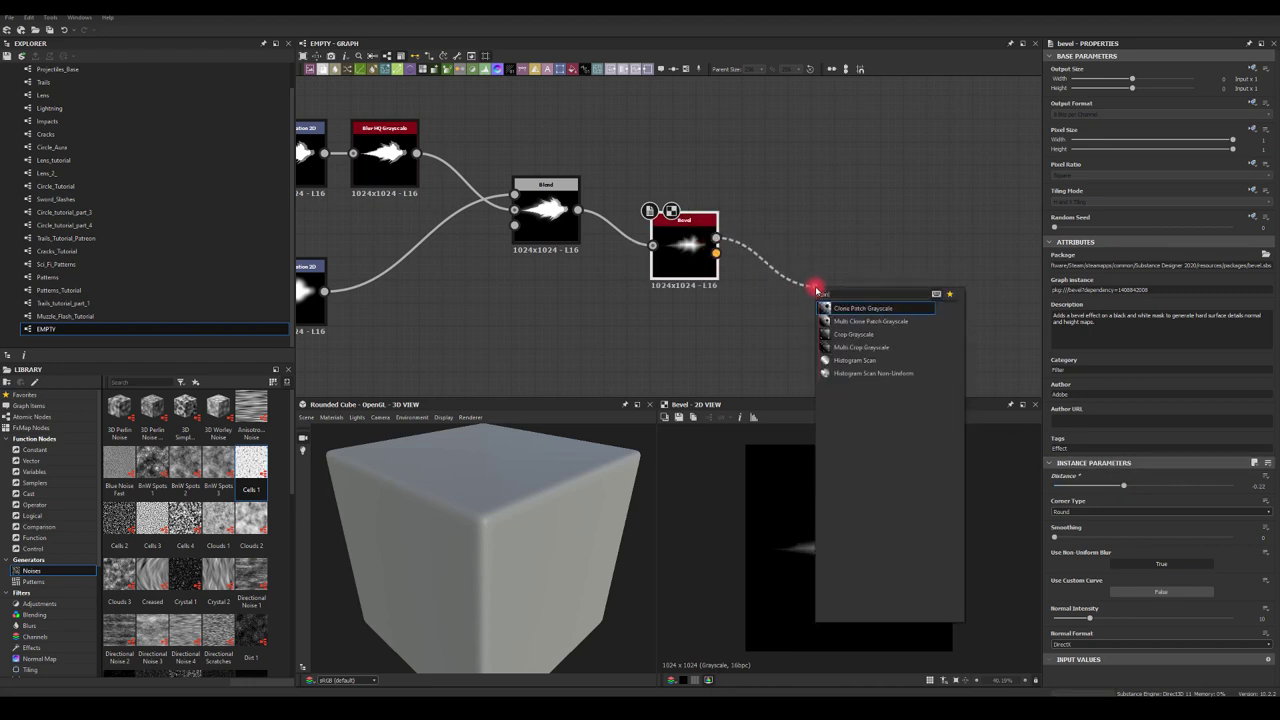
pyautogui.click(845, 360)
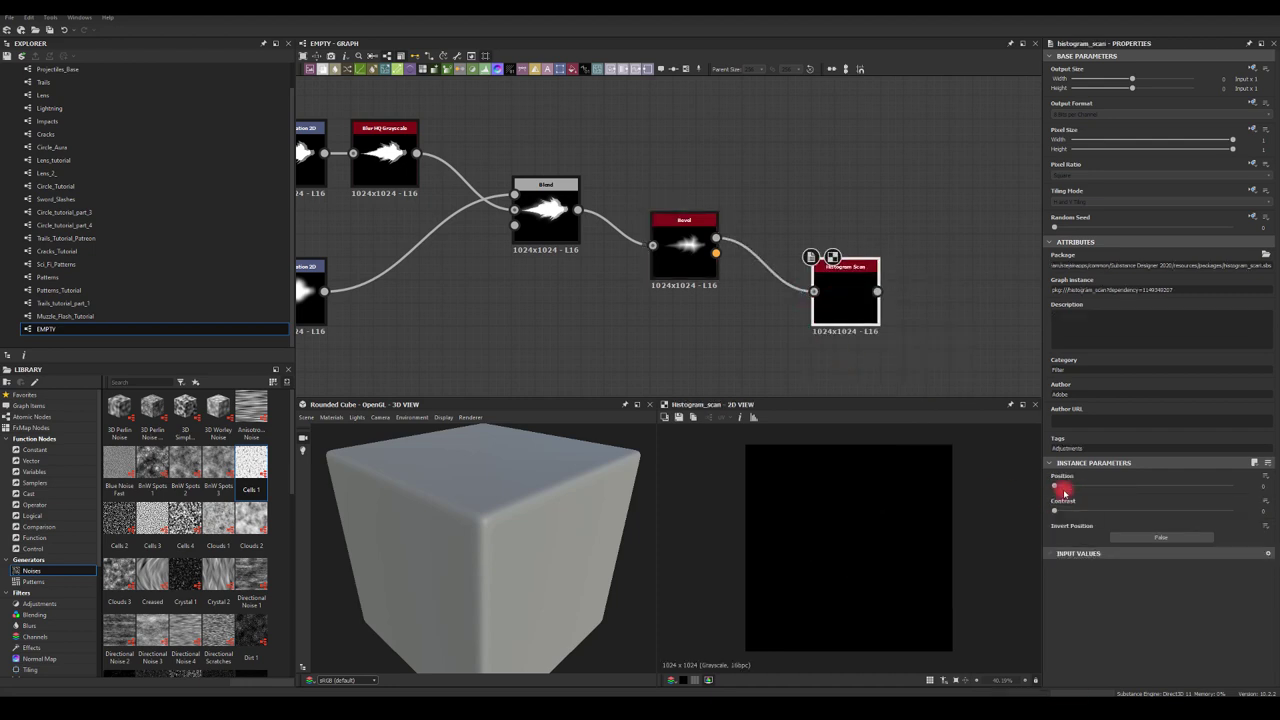
pyautogui.moveTo(1057, 489); pyautogui.dragTo(1106, 489)
pyautogui.click(873, 543)
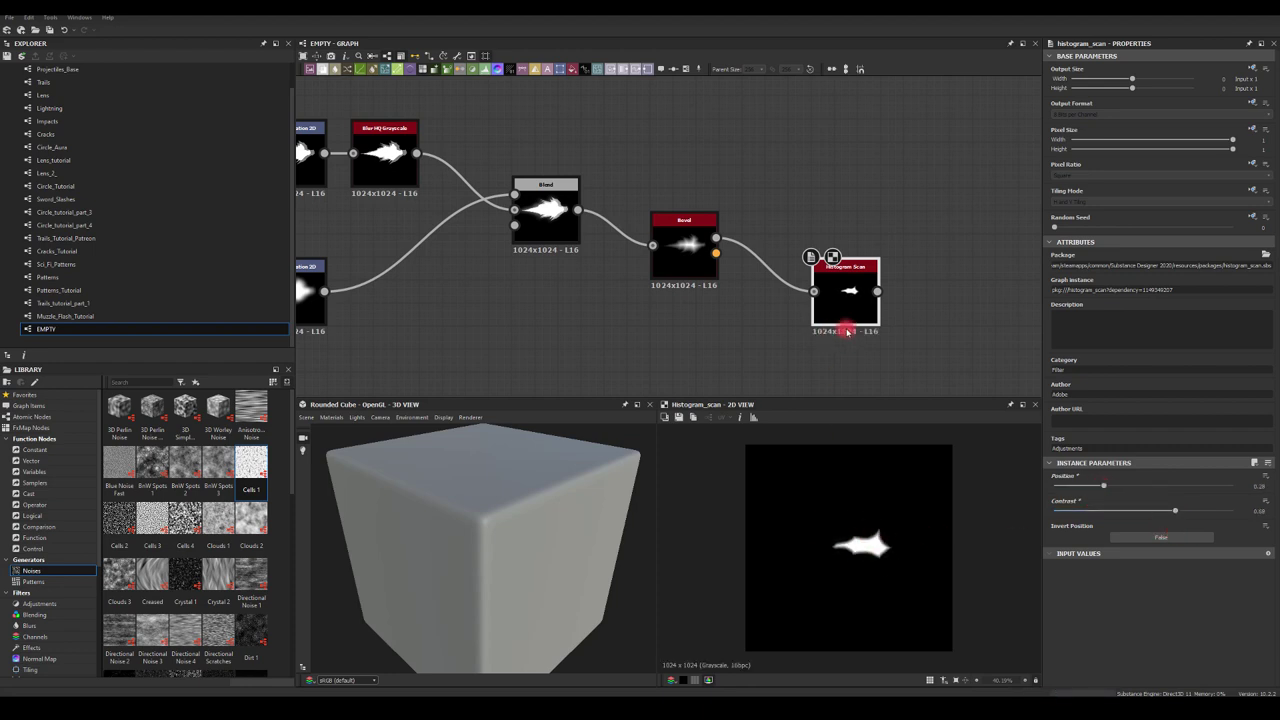
pyautogui.moveTo(846, 331); pyautogui.dragTo(800, 284)
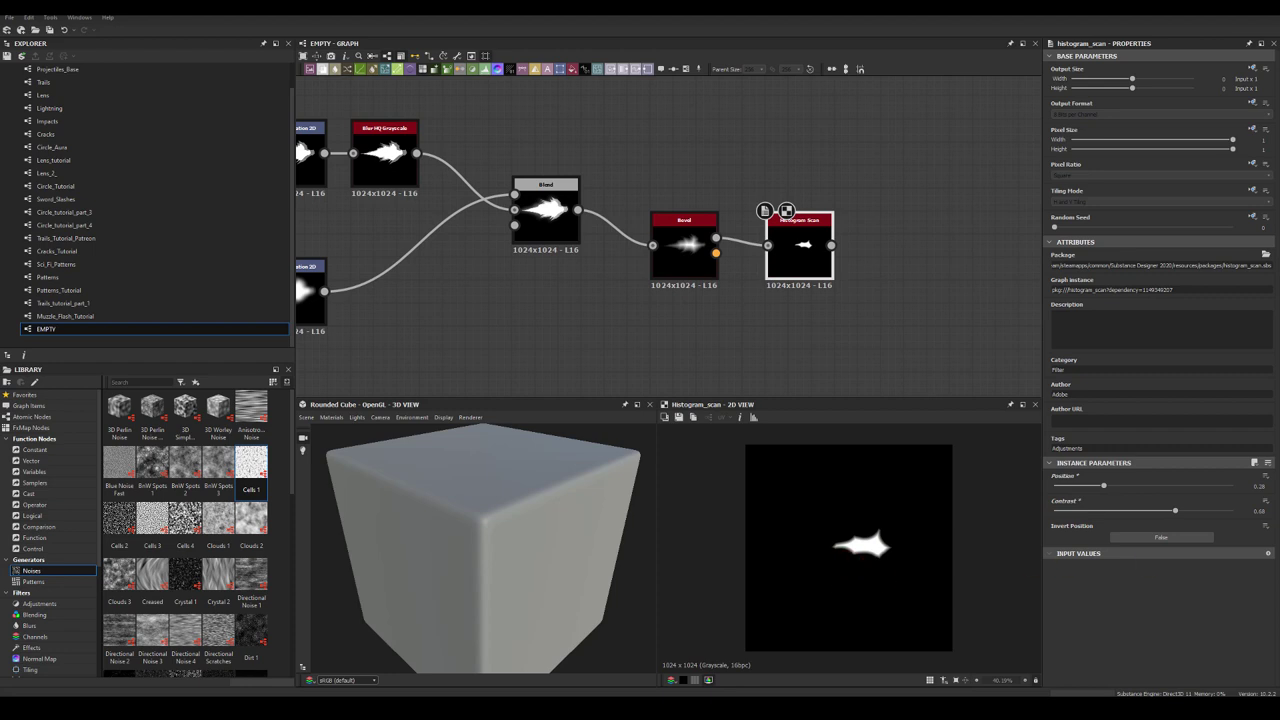
# - Add a Blend node with the Histogram Scan as Background and the Blend that feeds the Bevel as Foreground
pyautogui.moveTo(766, 208); pyautogui.dragTo(718, 232, button='middle')
pyautogui.moveTo(780, 268); pyautogui.dragTo(848, 210)
pyautogui.click(870, 243)
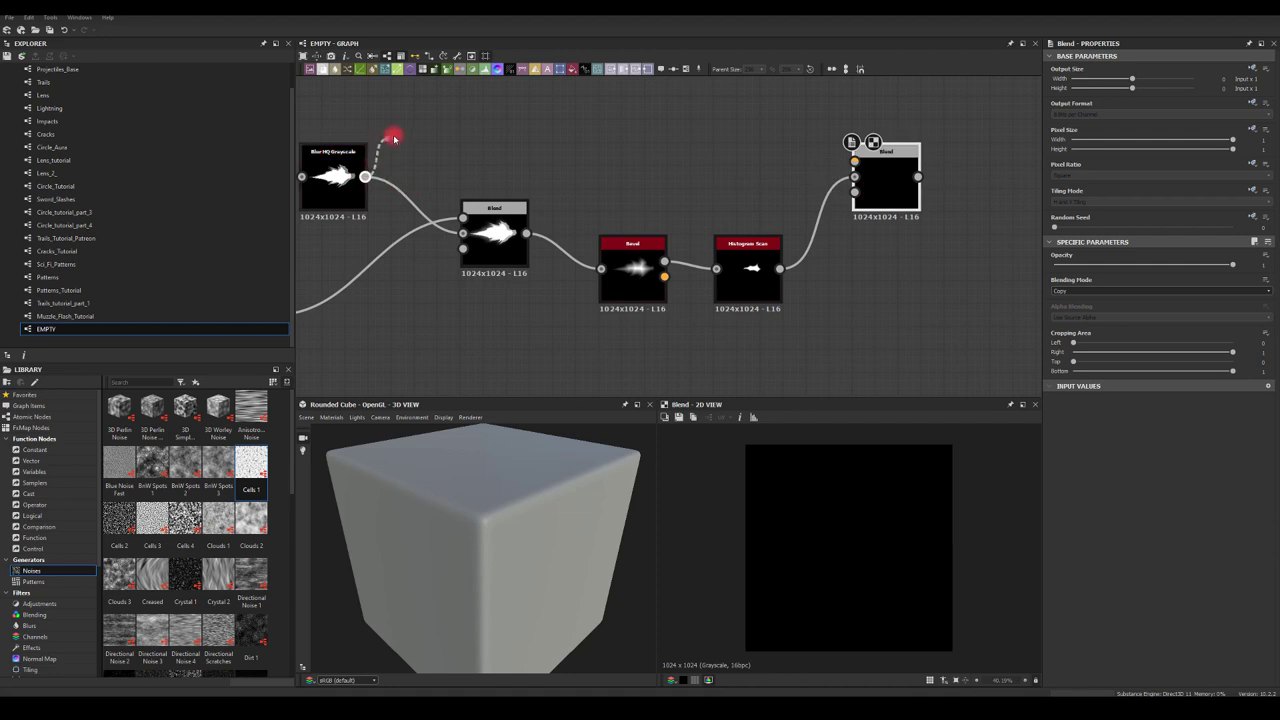
pyautogui.moveTo(526, 233); pyautogui.dragTo(865, 172)
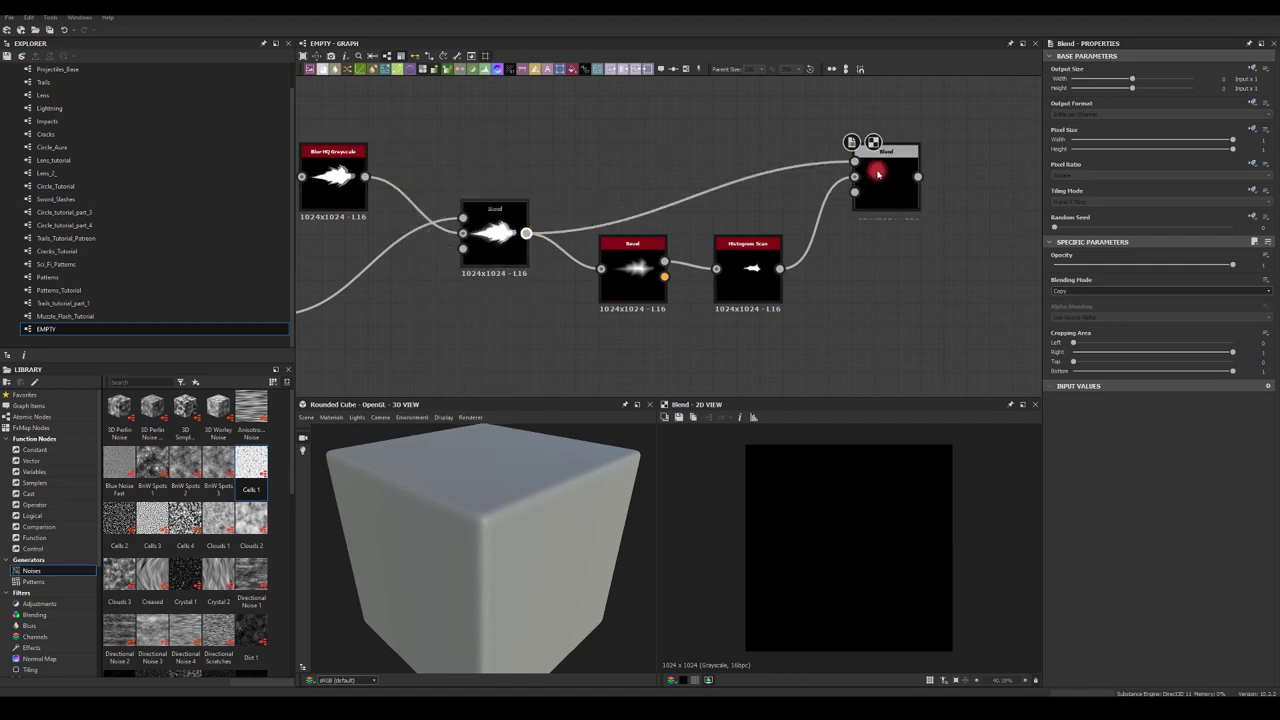
# - Set the new Blend's mode to Add (Linear Dodge) and its Opacity to about 0.82
pyautogui.click(1112, 292)
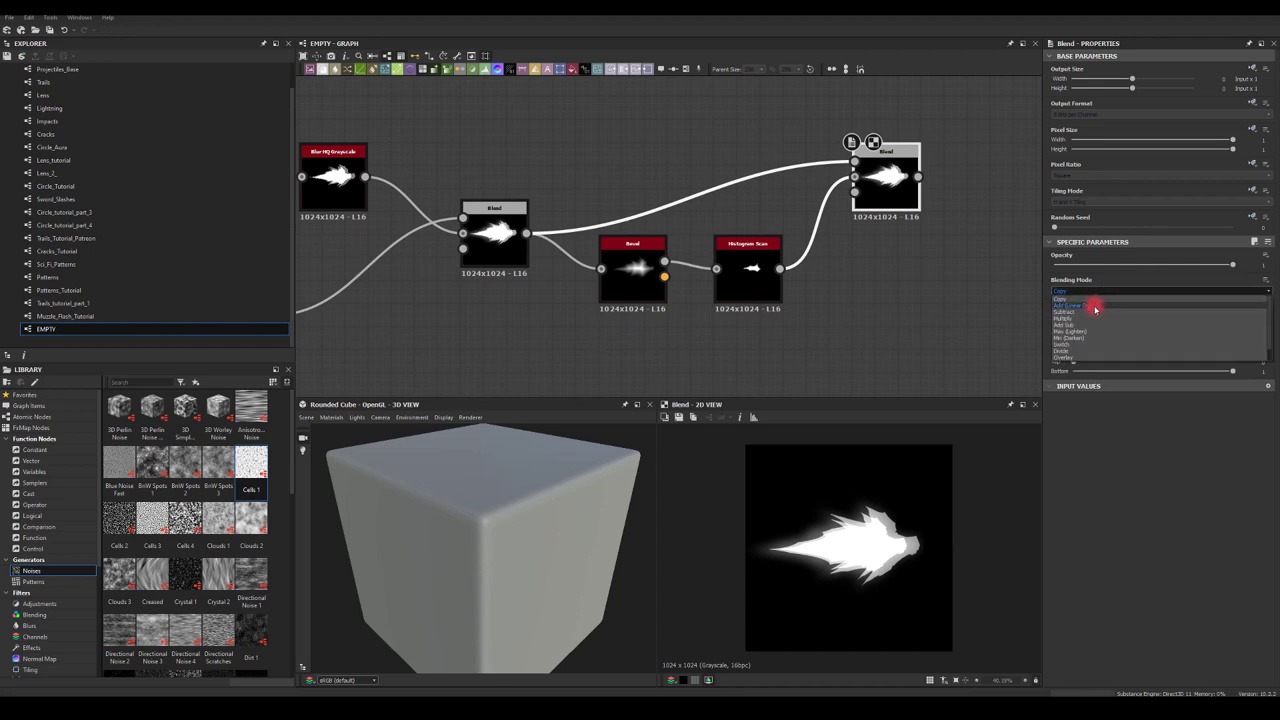
pyautogui.click(1095, 309)
pyautogui.moveTo(1219, 268)
pyautogui.mouseDown()
pyautogui.moveTo(1190, 267)
pyautogui.moveTo(1202, 270)
pyautogui.mouseUp()
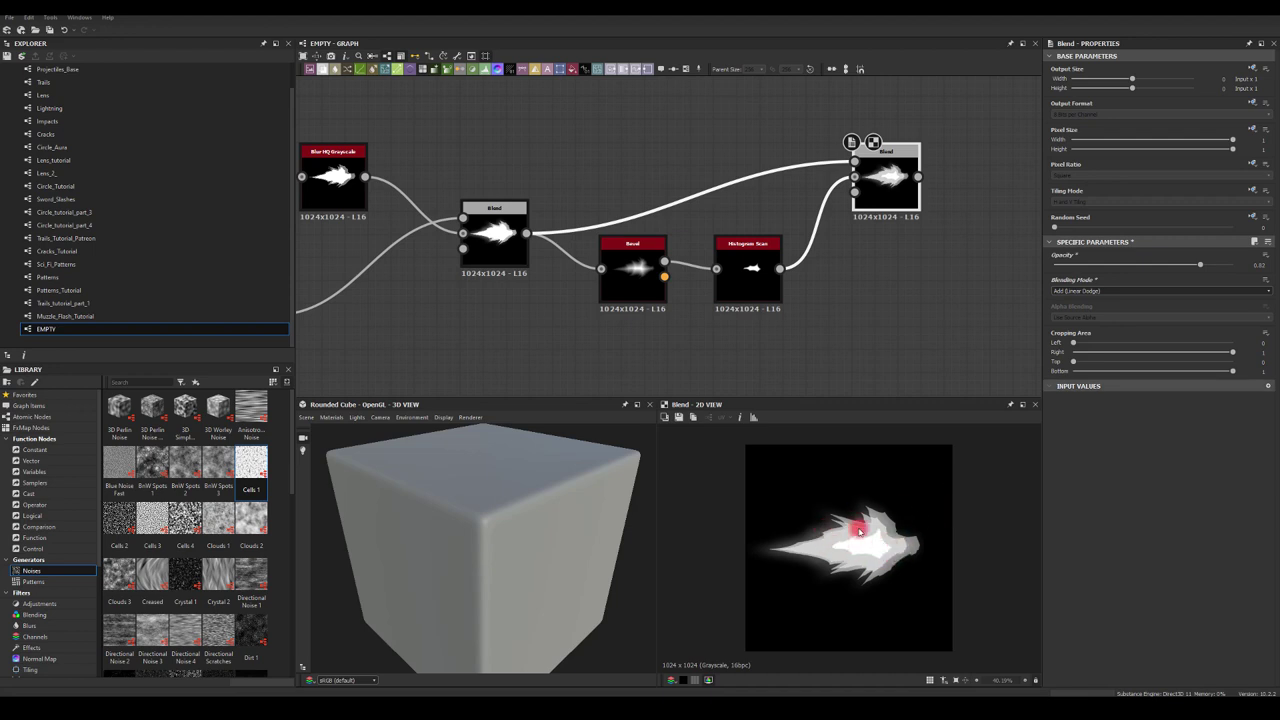
# - Add a Transformation 2D after the Blend, followed by a Directional Blur with Intensity about 16.3
pyautogui.moveTo(874, 249); pyautogui.dragTo(637, 232, button='middle')
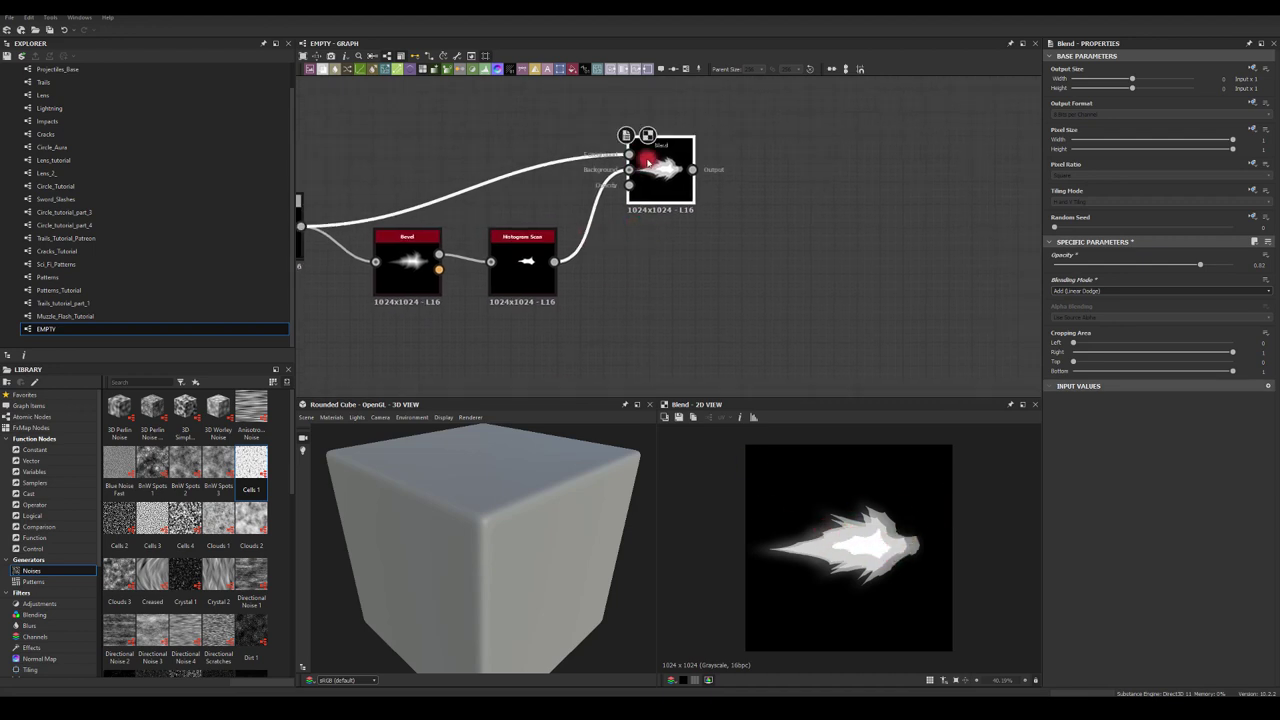
pyautogui.click(661, 176)
pyautogui.moveTo(694, 170); pyautogui.dragTo(793, 242)
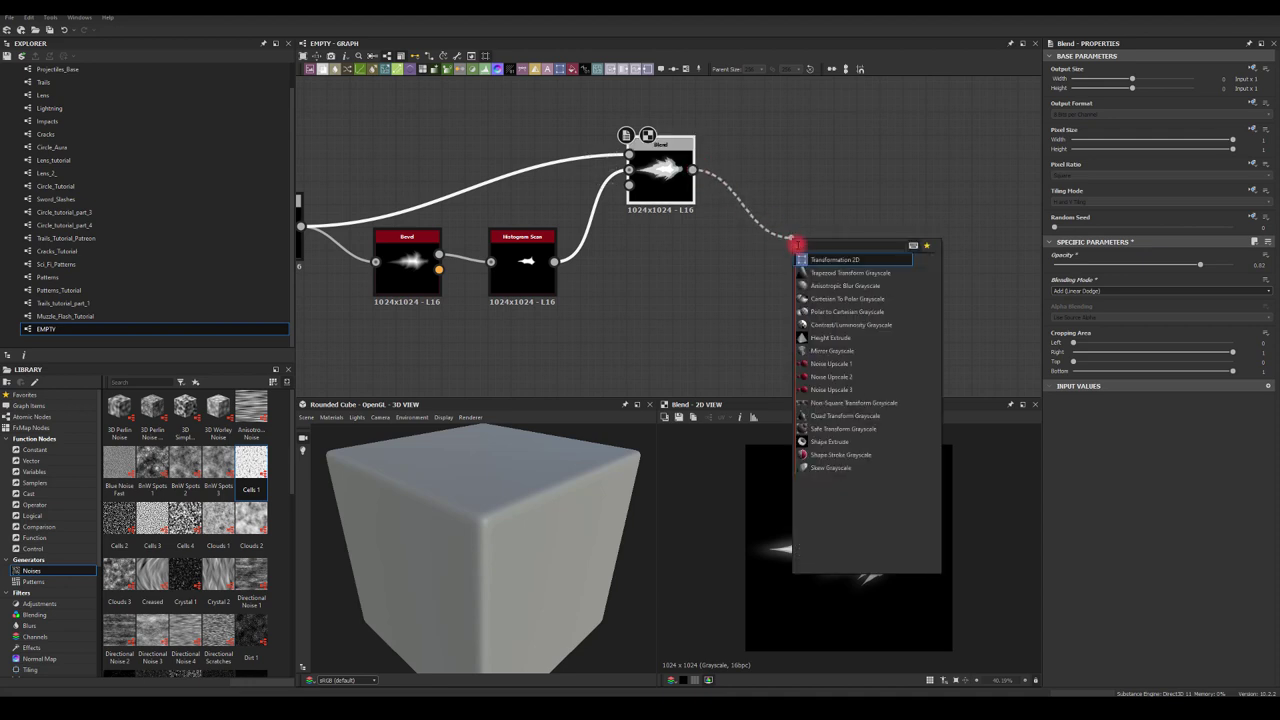
pyautogui.write('transf')
pyautogui.press('Return')
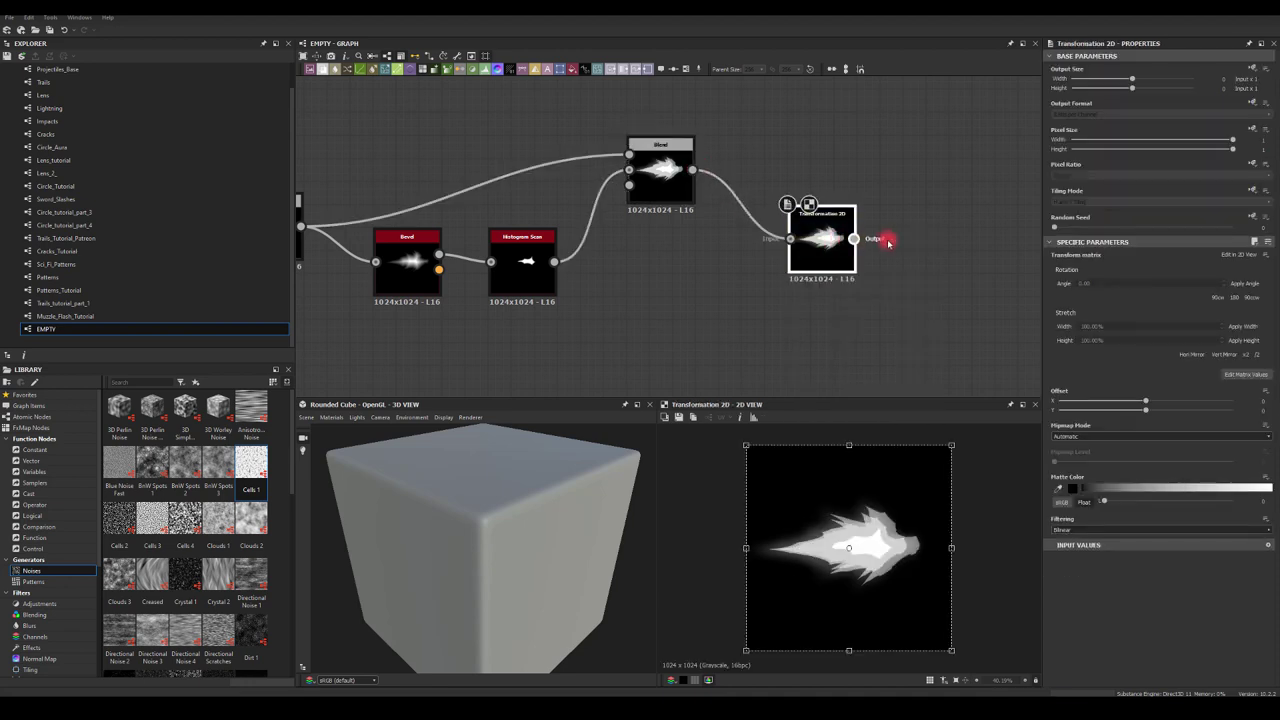
pyautogui.moveTo(888, 243); pyautogui.dragTo(945, 241)
pyautogui.click(965, 263)
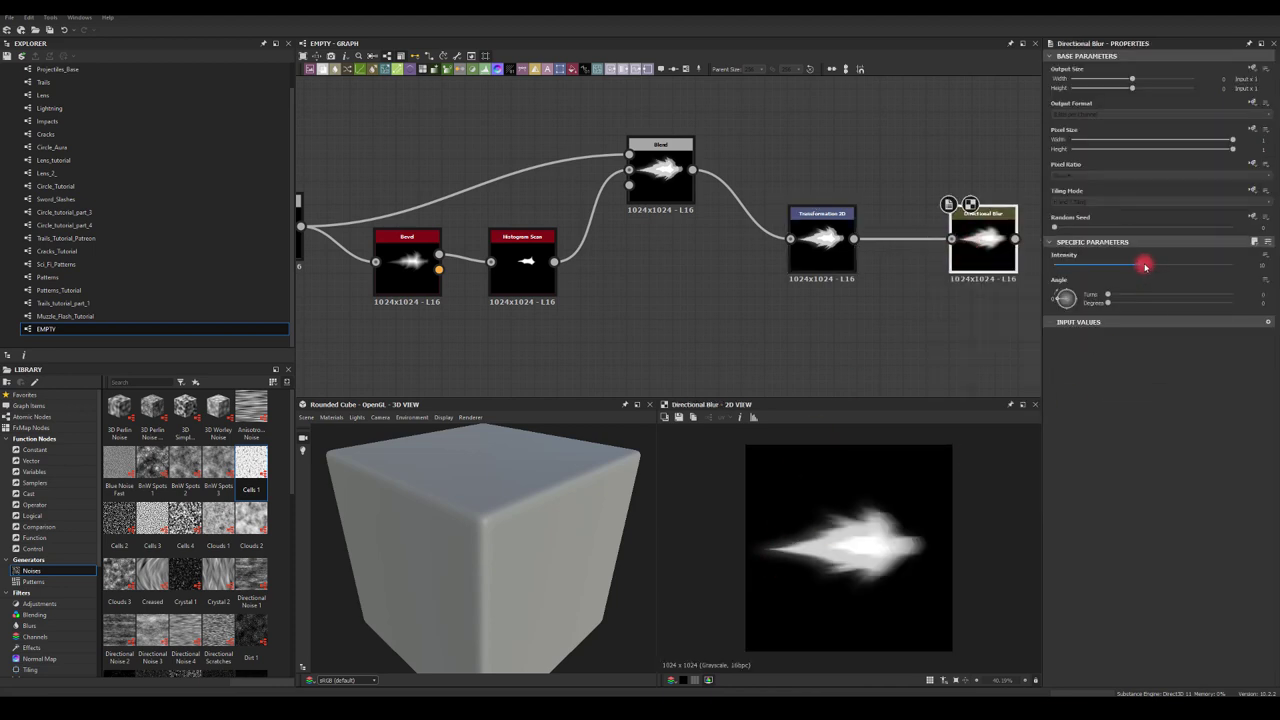
pyautogui.moveTo(1145, 266); pyautogui.dragTo(1199, 263)
# - Add a Blend combining the core Blend as Background with the Directional Blur as Foreground, moving the blur node closer to its Transformation 2D
pyautogui.moveTo(851, 374); pyautogui.dragTo(678, 449, button='middle')
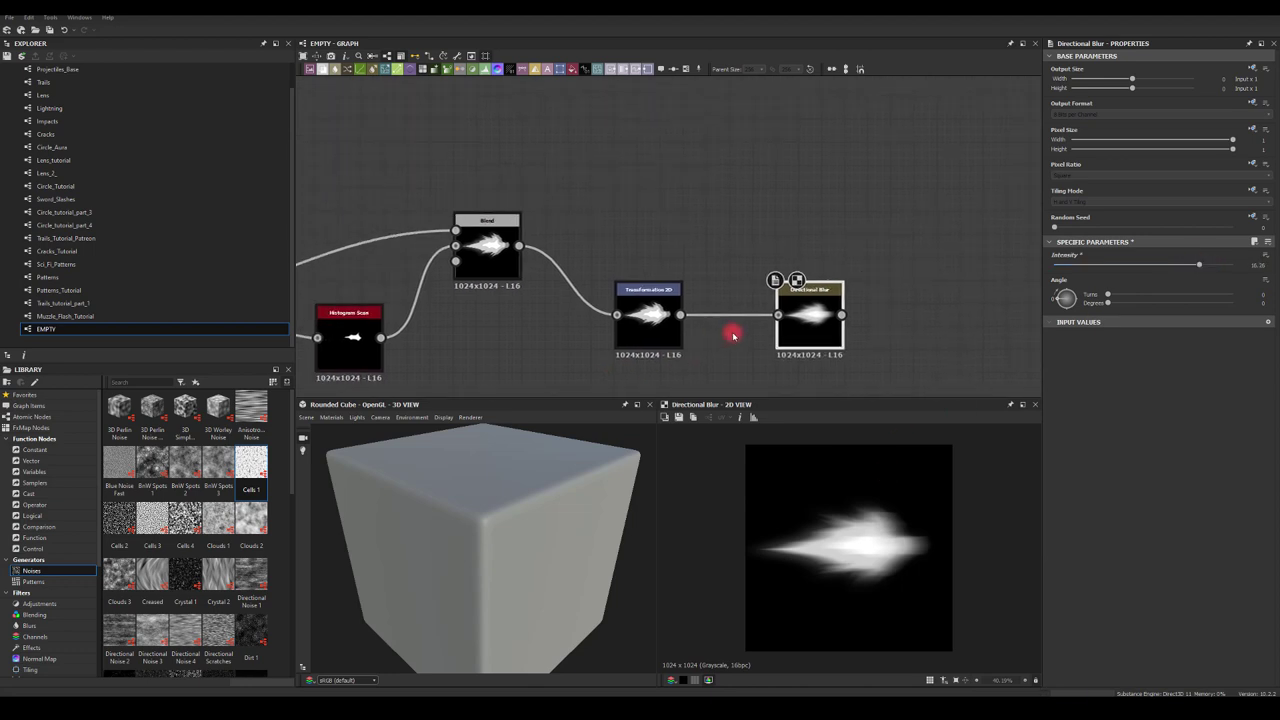
pyautogui.moveTo(800, 325); pyautogui.dragTo(755, 325)
pyautogui.moveTo(519, 245); pyautogui.dragTo(869, 185)
pyautogui.click(900, 209)
pyautogui.moveTo(796, 314); pyautogui.dragTo(916, 249)
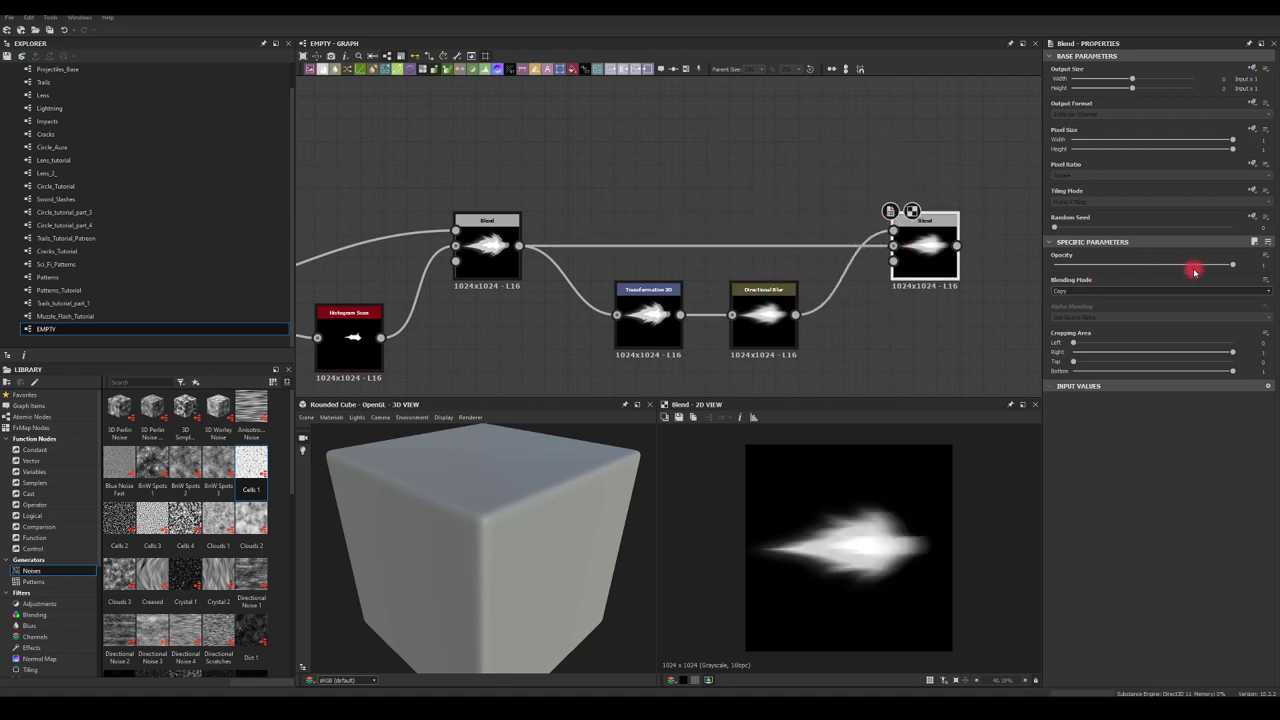
# - Set the final Blend's mode to Max (Lighten) and its Opacity to about 0.89
pyautogui.moveTo(1233, 265)
pyautogui.mouseDown()
pyautogui.moveTo(1151, 269)
pyautogui.moveTo(1229, 265)
pyautogui.moveTo(1166, 266)
pyautogui.mouseUp()
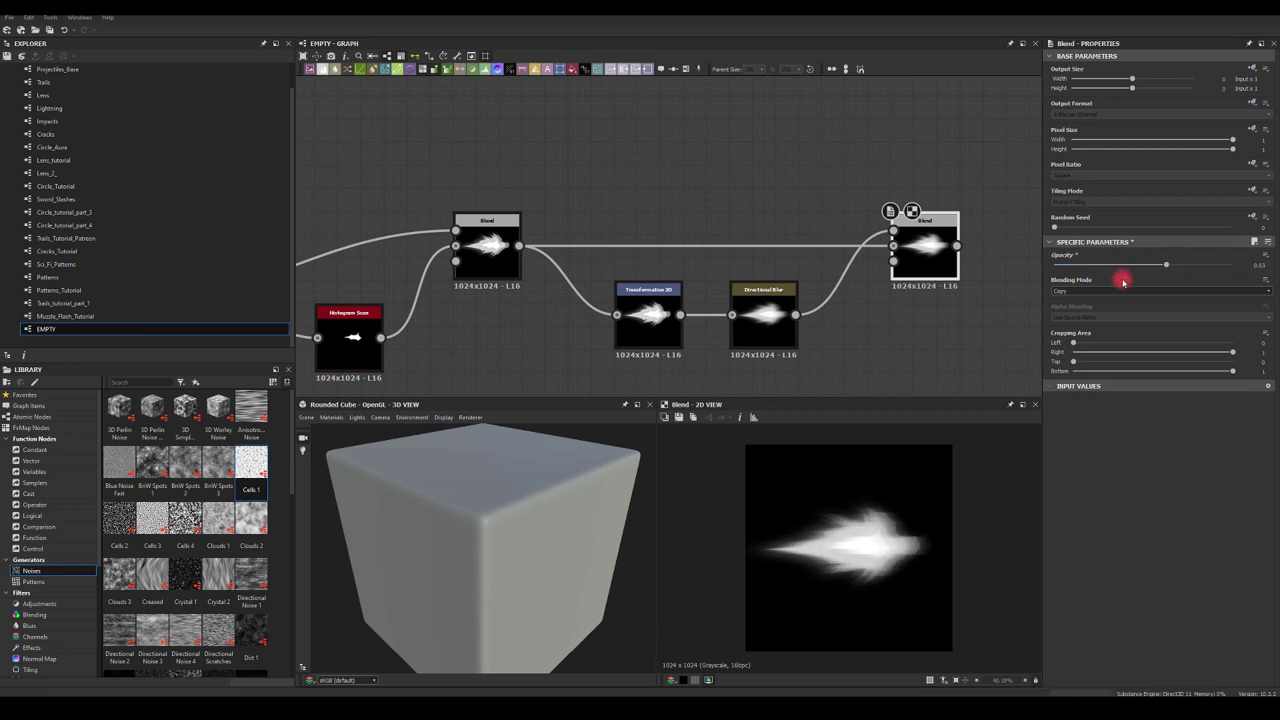
pyautogui.click(1071, 290)
pyautogui.click(1063, 307)
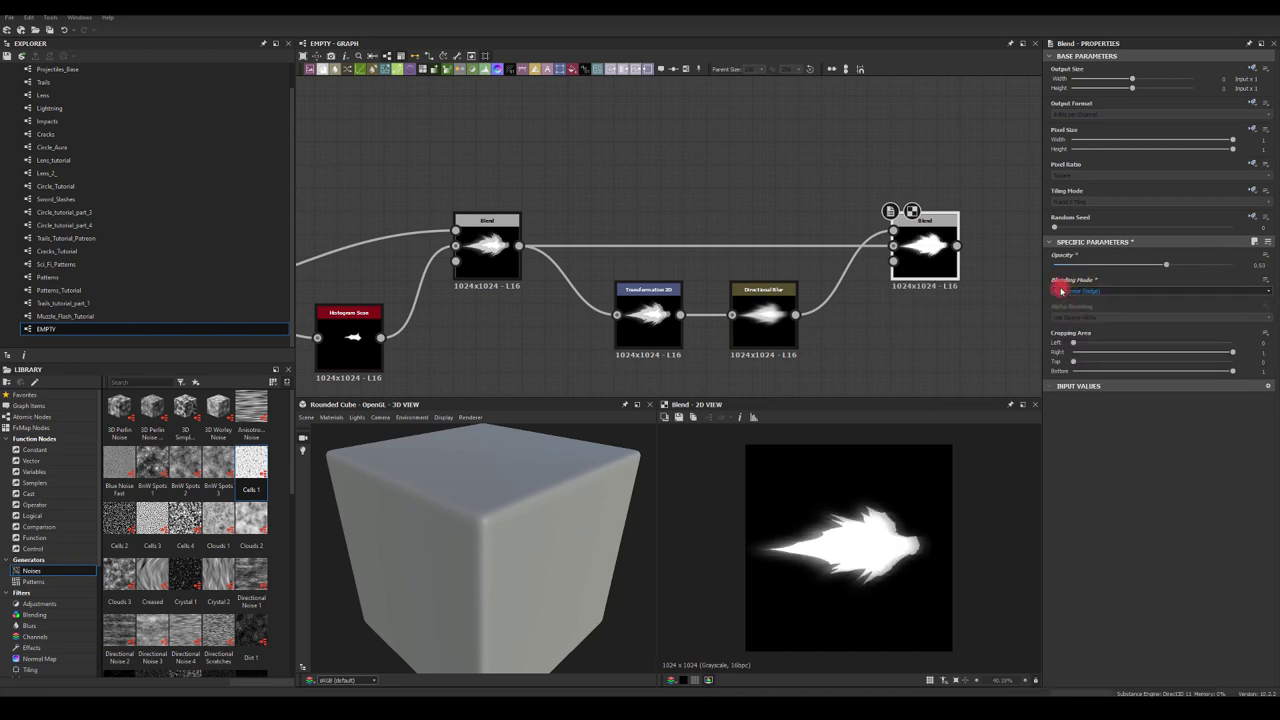
pyautogui.click(1061, 290)
pyautogui.click(1062, 333)
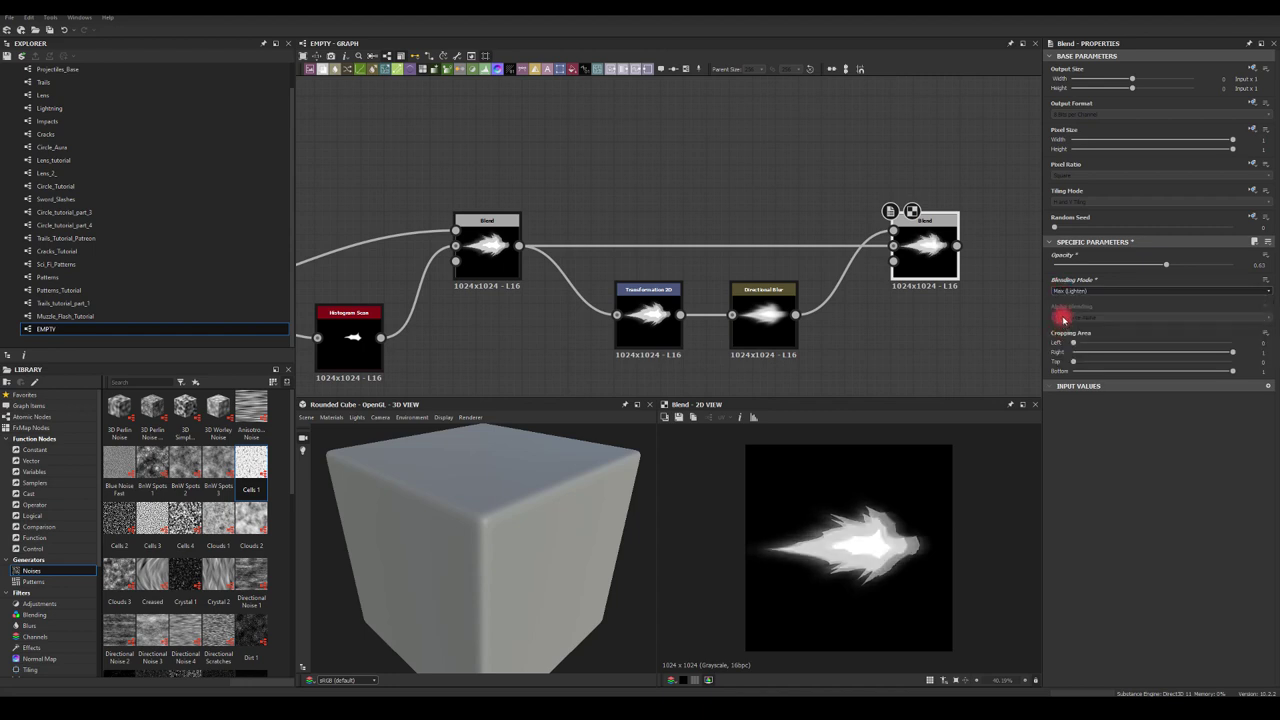
pyautogui.moveTo(1166, 266); pyautogui.dragTo(1232, 265)
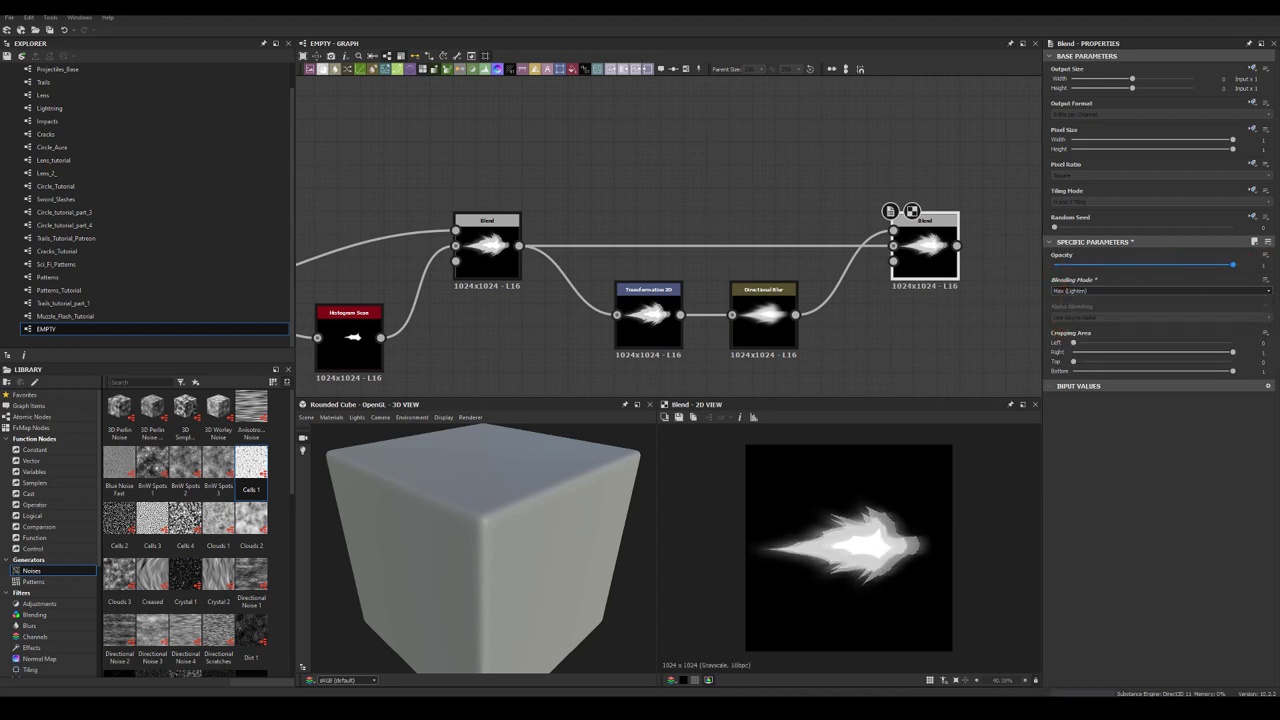
pyautogui.moveTo(1114, 267); pyautogui.dragTo(1212, 275)
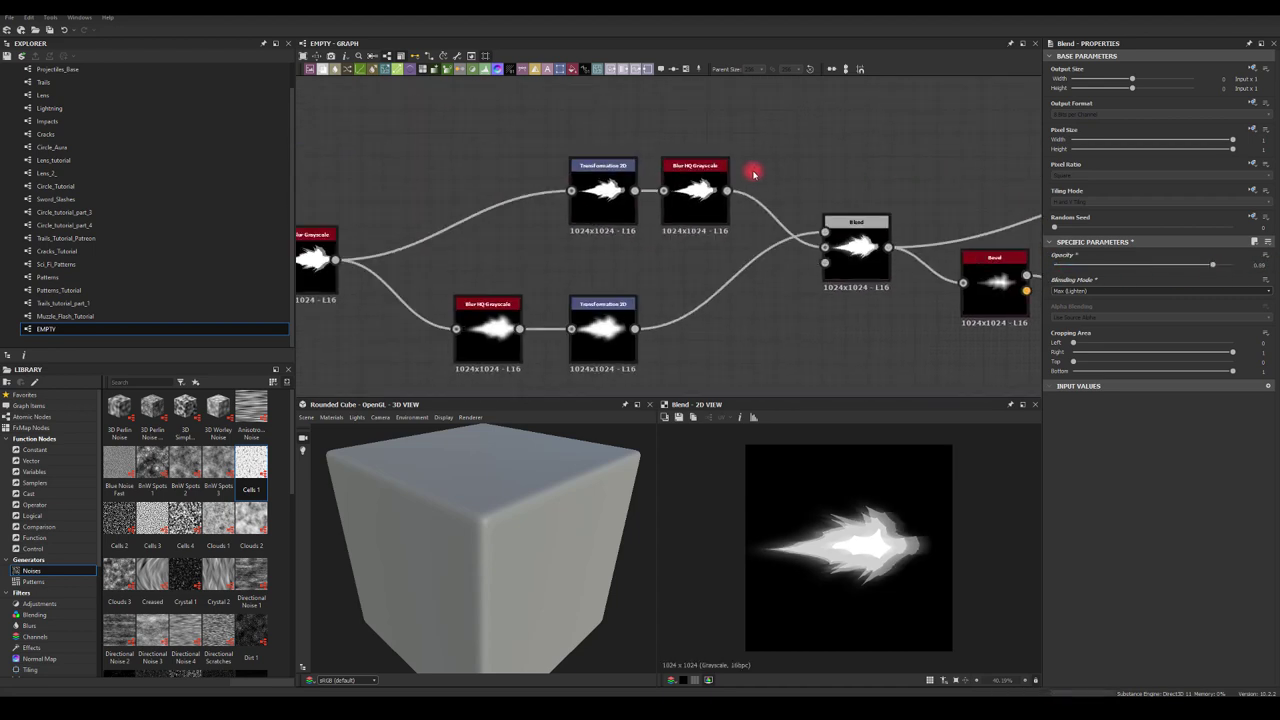
# - Change the Blend that feeds the Bevel to Max (Lighten) with Opacity about 0.61
pyautogui.moveTo(753, 174); pyautogui.dragTo(609, 157, button='middle')
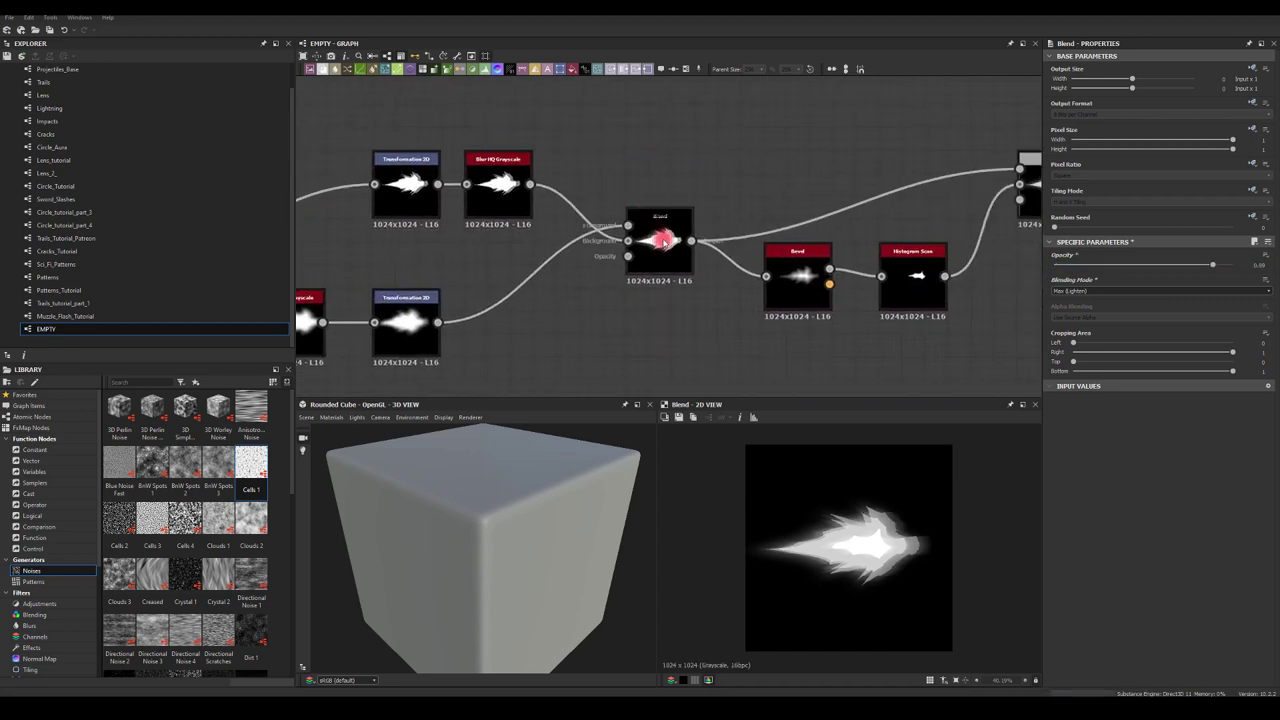
pyautogui.click(660, 240)
pyautogui.click(1066, 290)
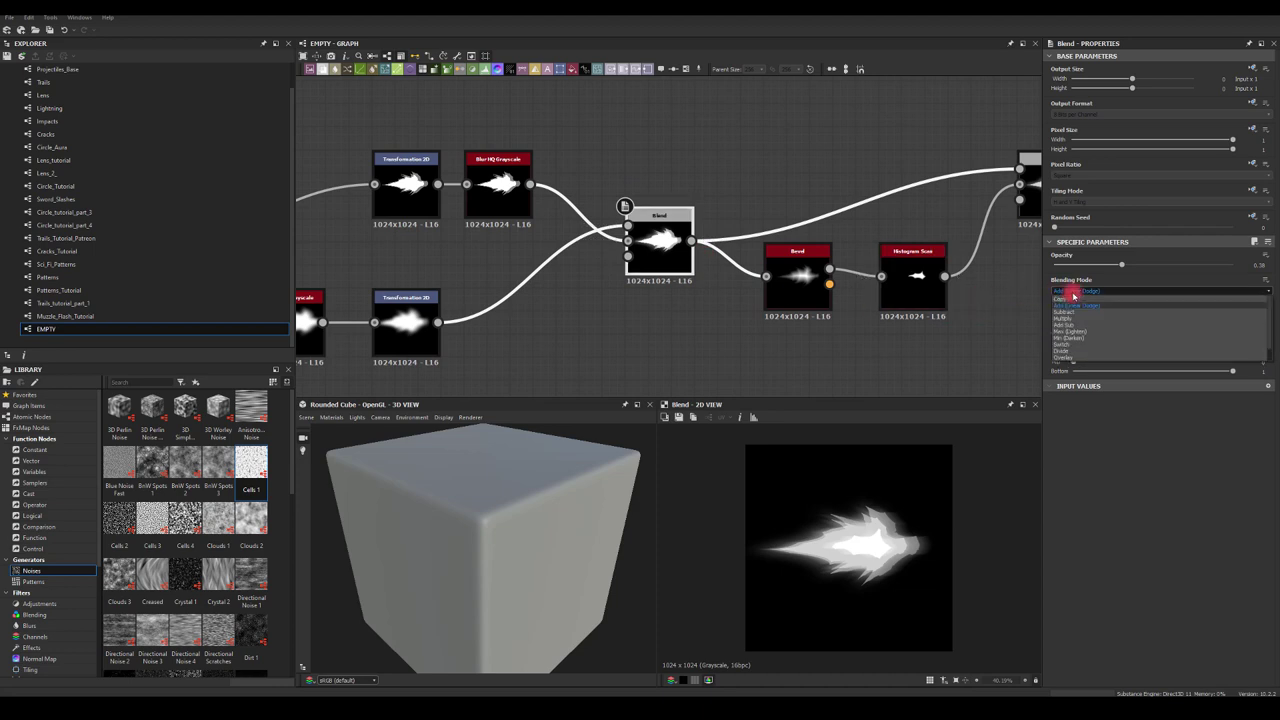
pyautogui.click(1065, 332)
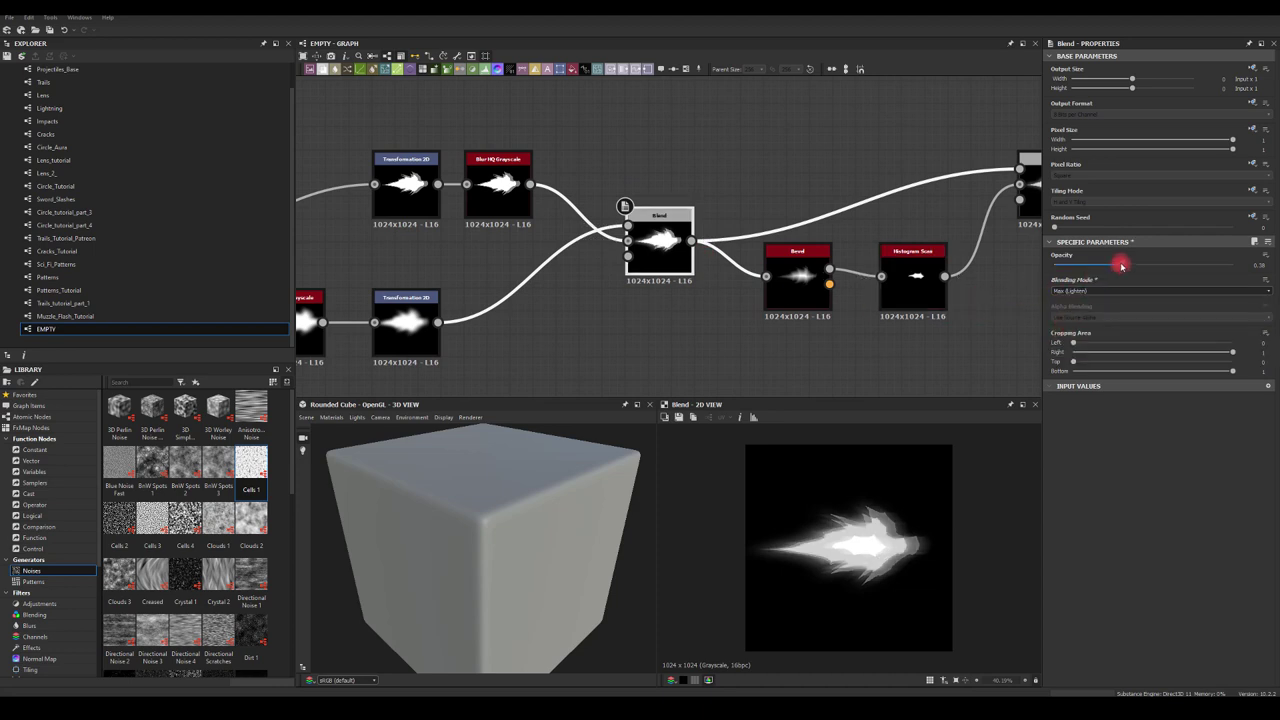
pyautogui.moveTo(1122, 265); pyautogui.dragTo(1234, 265)
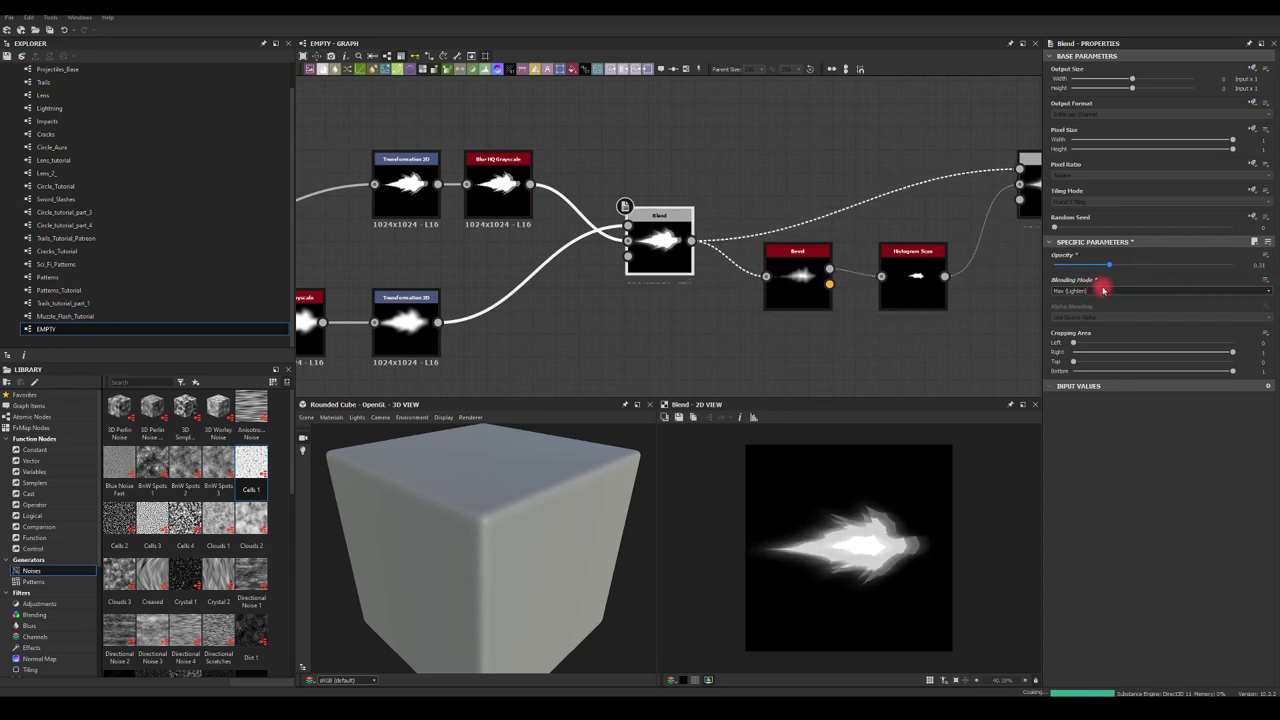
pyautogui.moveTo(1186, 286)
pyautogui.mouseDown()
pyautogui.moveTo(1089, 281)
pyautogui.moveTo(1164, 281)
pyautogui.mouseUp()
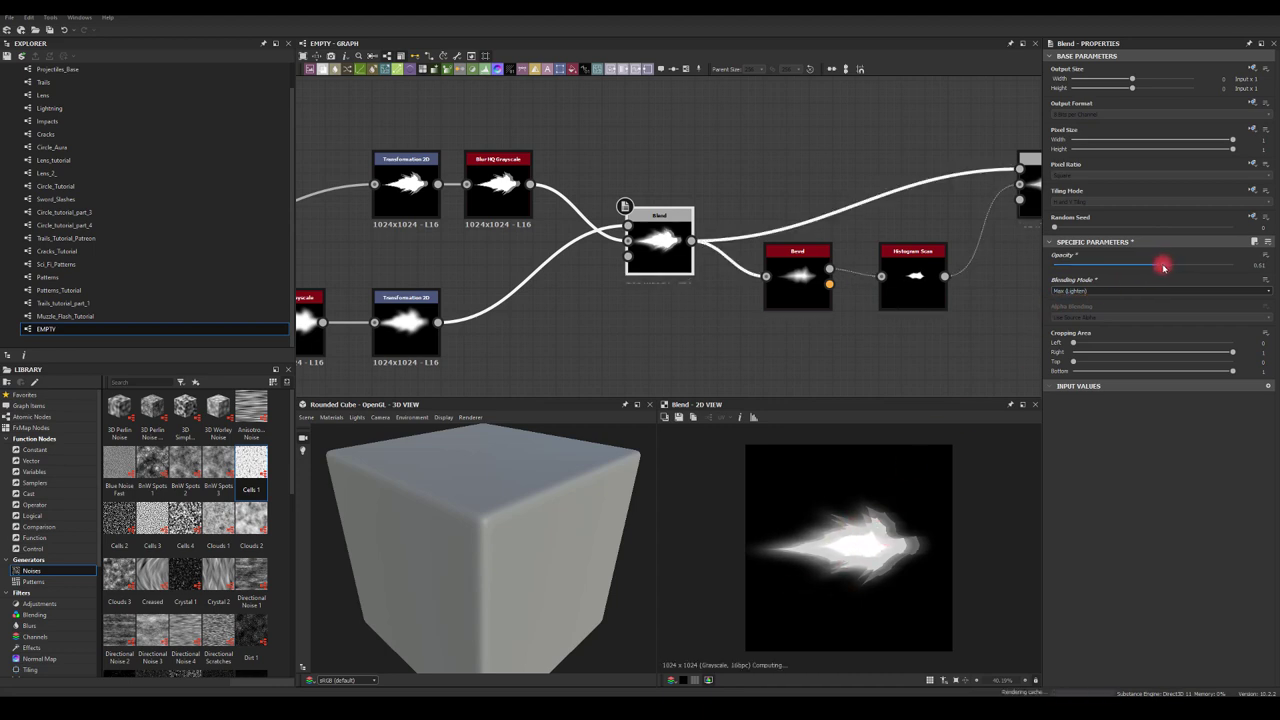
# - Lower the Histogram Scan's Position to about 0.25
pyautogui.moveTo(1020, 251); pyautogui.dragTo(634, 285, button='middle')
pyautogui.click(634, 285)
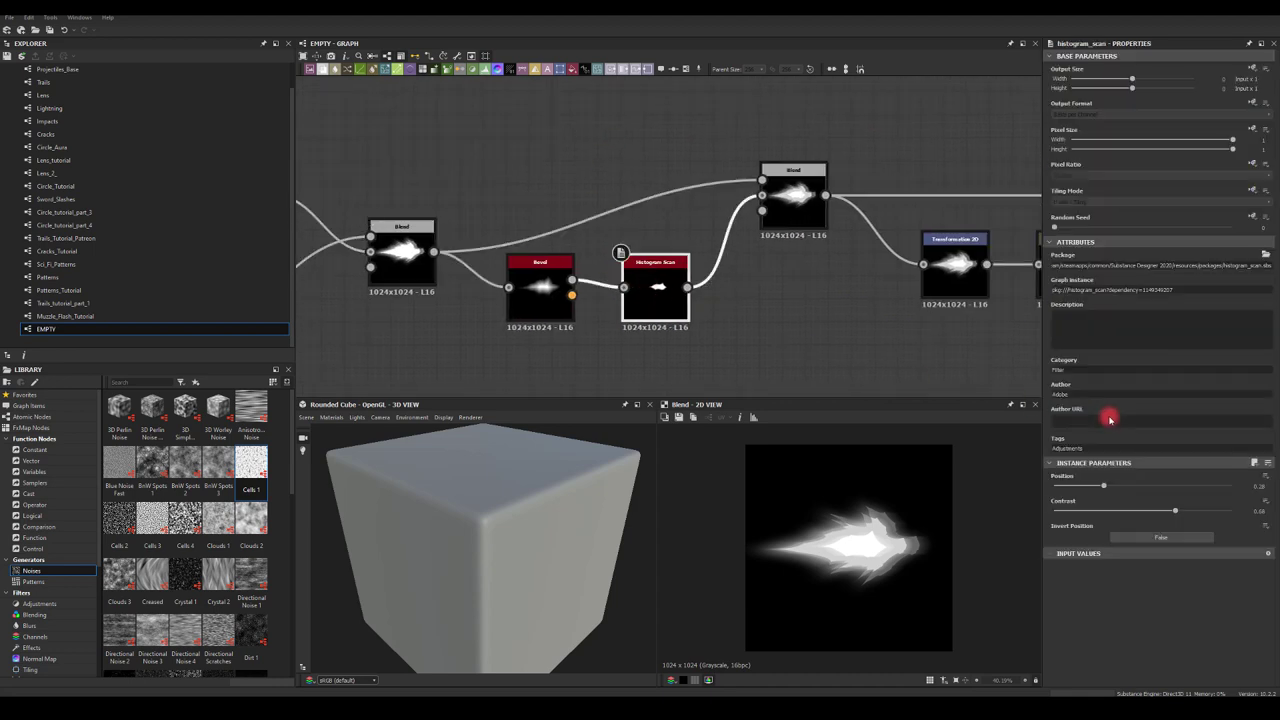
pyautogui.moveTo(1107, 487)
pyautogui.mouseDown()
pyautogui.moveTo(1118, 486)
pyautogui.moveTo(1084, 491)
pyautogui.moveTo(1096, 492)
pyautogui.mouseUp()
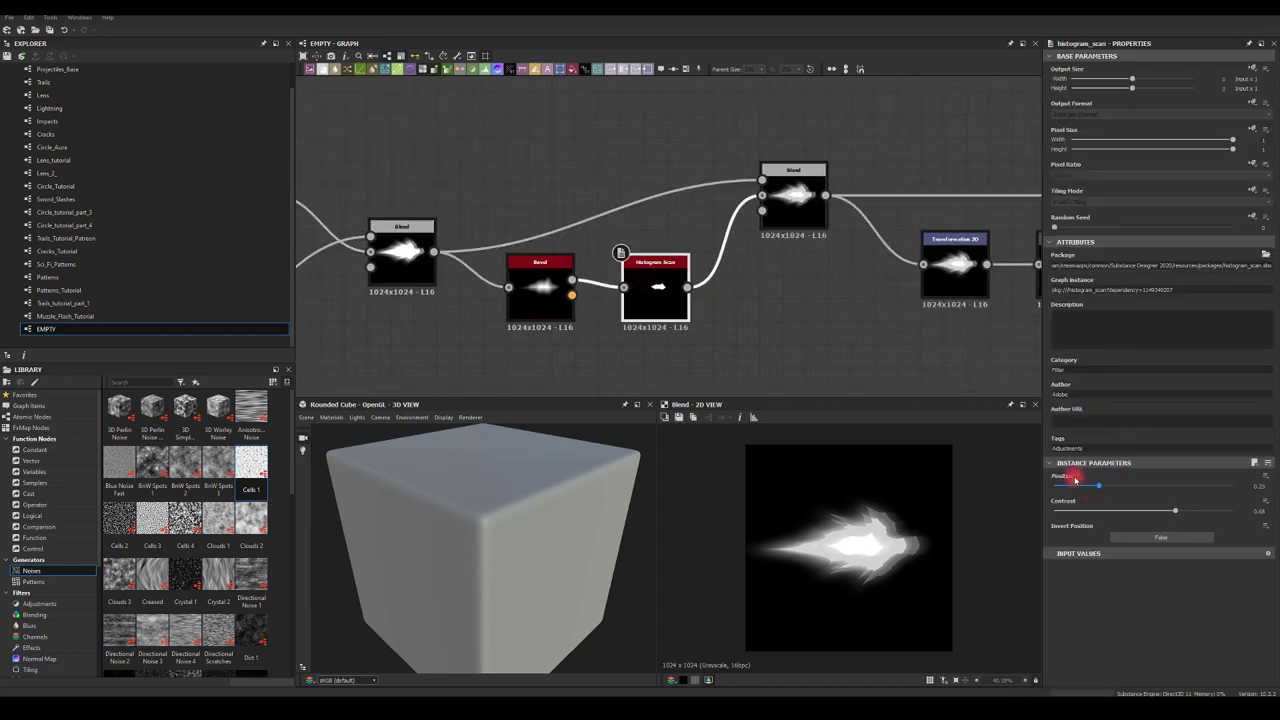
# - Insert a Transformation 2D after the Histogram Scan, shift the core right with X offset about -0.06, and preview the final Blend
pyautogui.moveTo(687, 287); pyautogui.dragTo(791, 237)
pyautogui.click(787, 341)
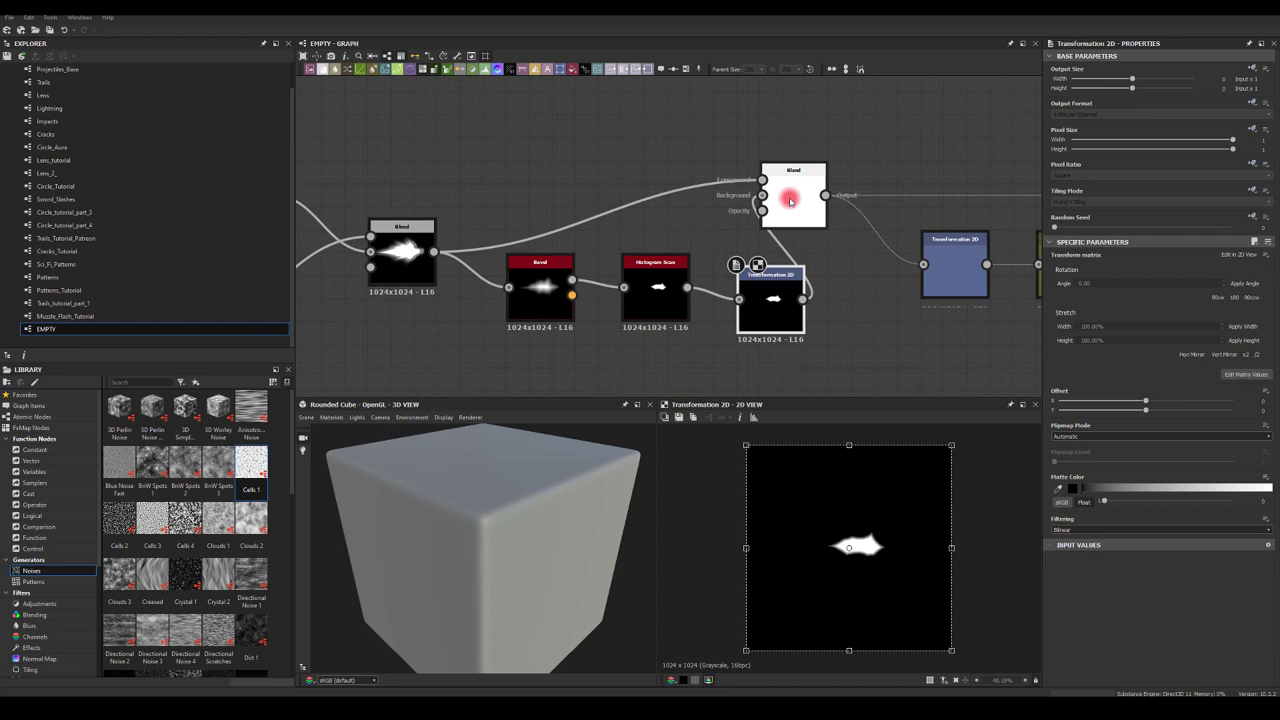
pyautogui.click(777, 304)
pyautogui.moveTo(860, 547); pyautogui.dragTo(872, 547)
pyautogui.scroll(-5, 663, 306)
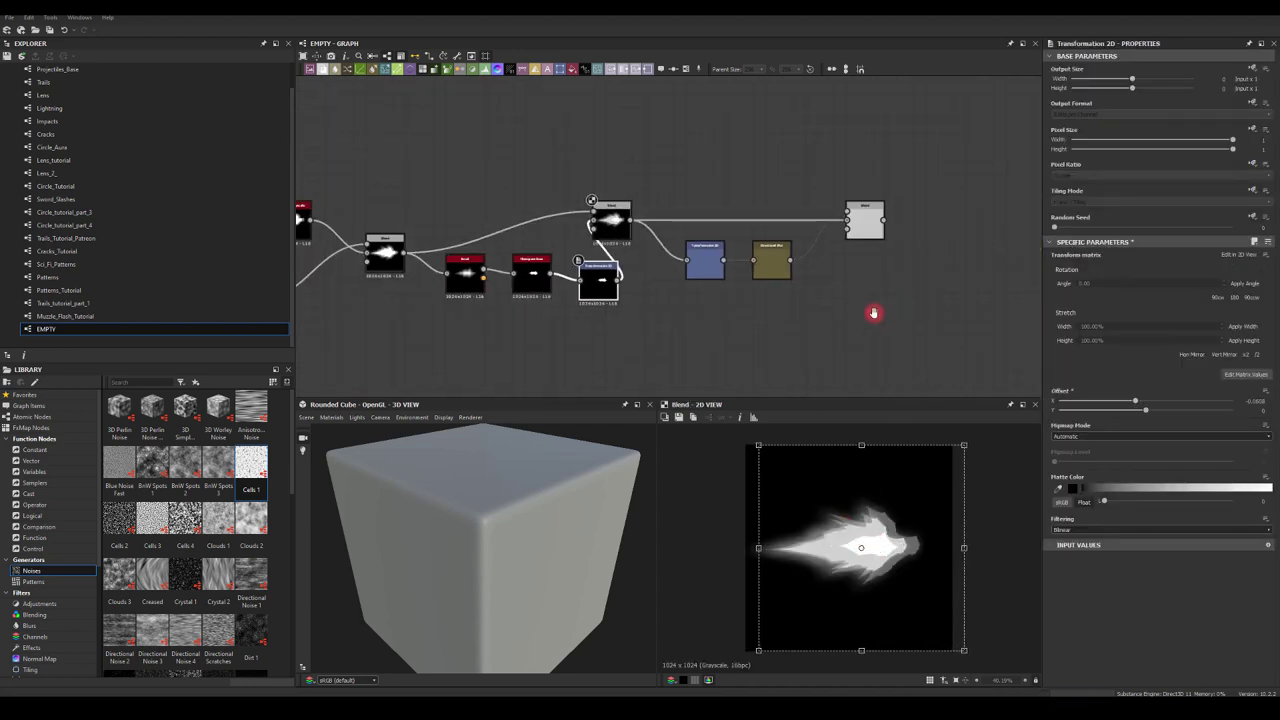
pyautogui.click(815, 215)
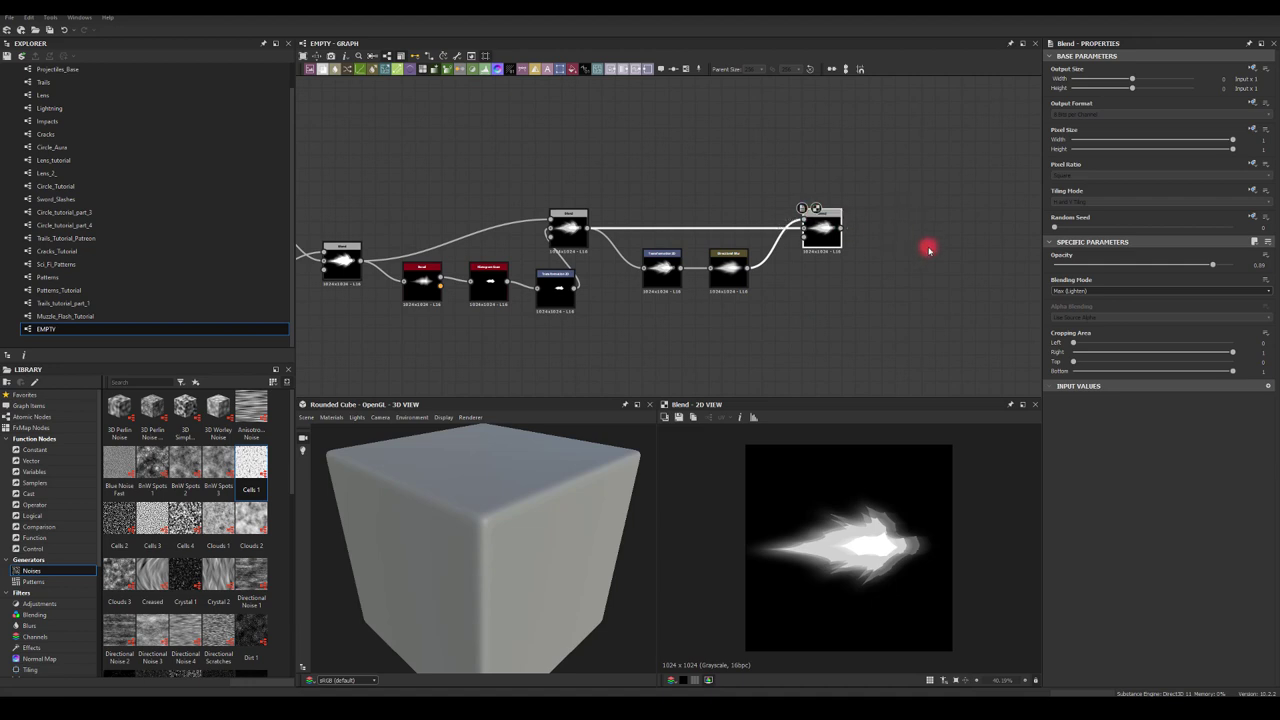
# - Add an Anisotropic Noise node below the flash chain and connect it to a new Blend node
pyautogui.moveTo(929, 250); pyautogui.dragTo(776, 207, button='middle')
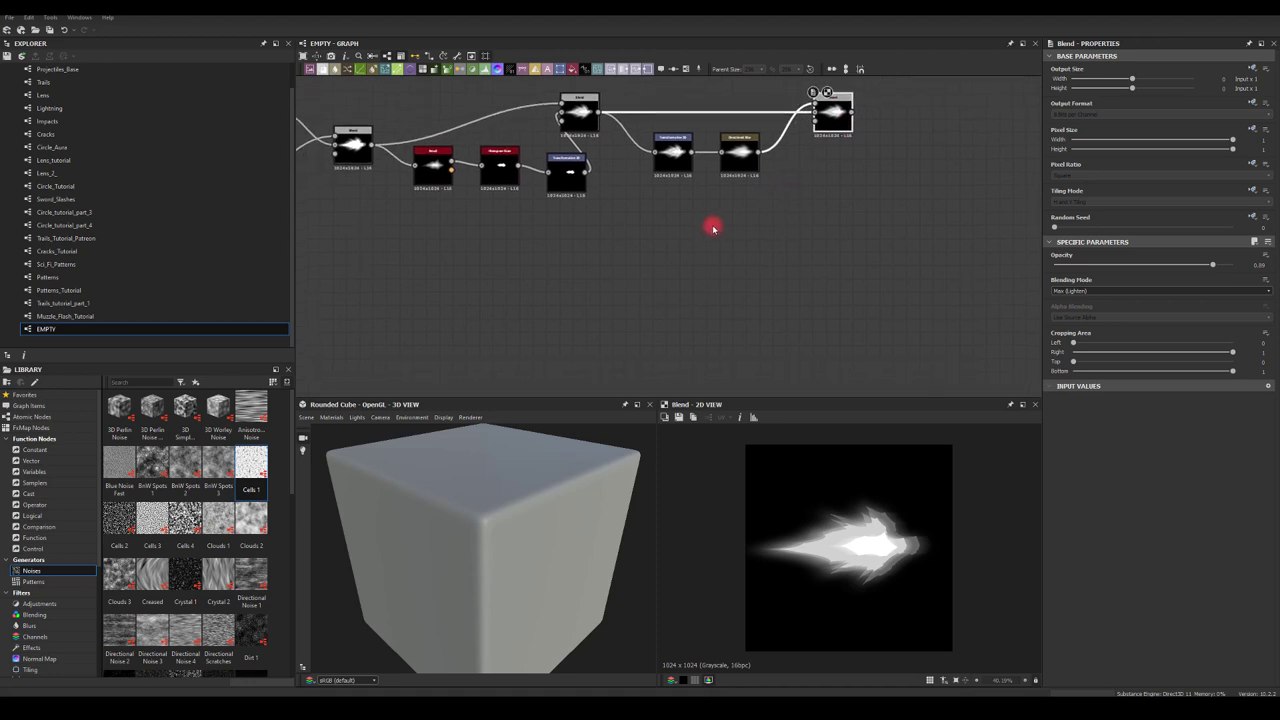
pyautogui.moveTo(251, 412); pyautogui.dragTo(815, 243)
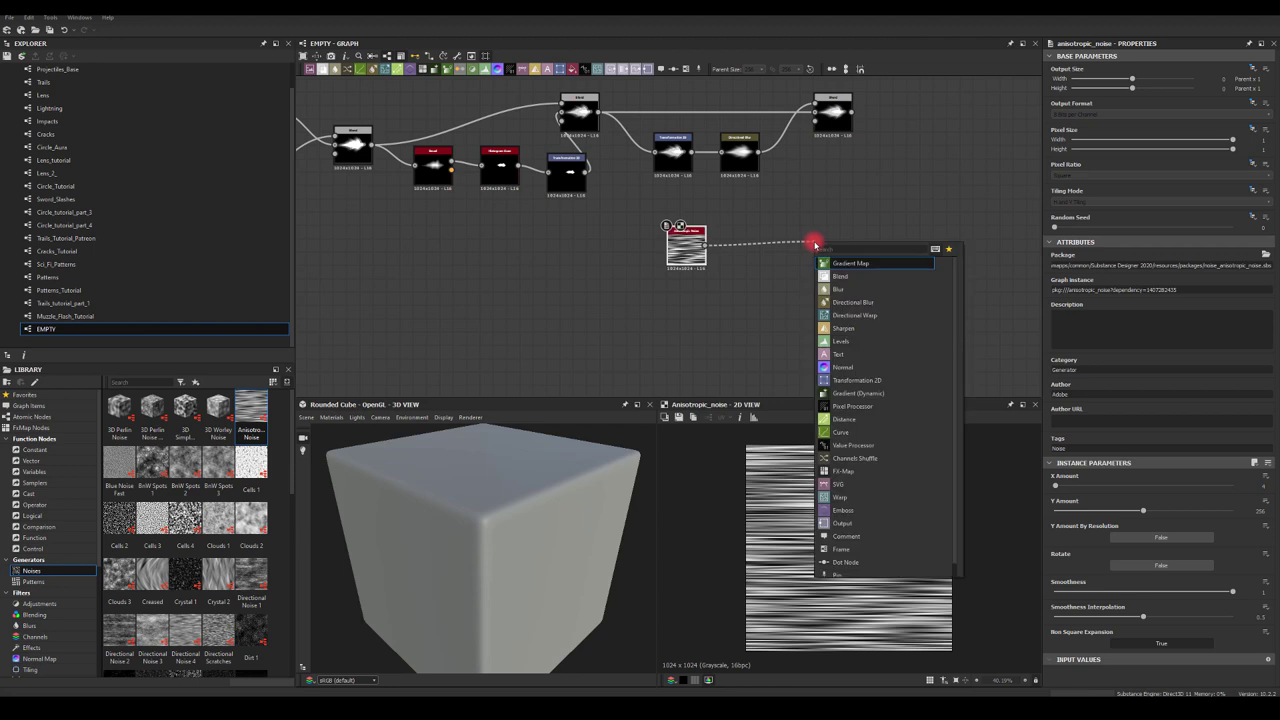
pyautogui.click(840, 263)
# - Add a Warp node after the final flash Blend and connect the noise Blend to its second input
pyautogui.moveTo(852, 111); pyautogui.dragTo(929, 201)
pyautogui.write('wa')
pyautogui.click(965, 197)
pyautogui.moveTo(849, 246); pyautogui.dragTo(921, 211)
# - Replace the noise Blend with a Blur HQ Grayscale node fed by the Anisotropic Noise and connect it to the Warp
pyautogui.click(846, 245)
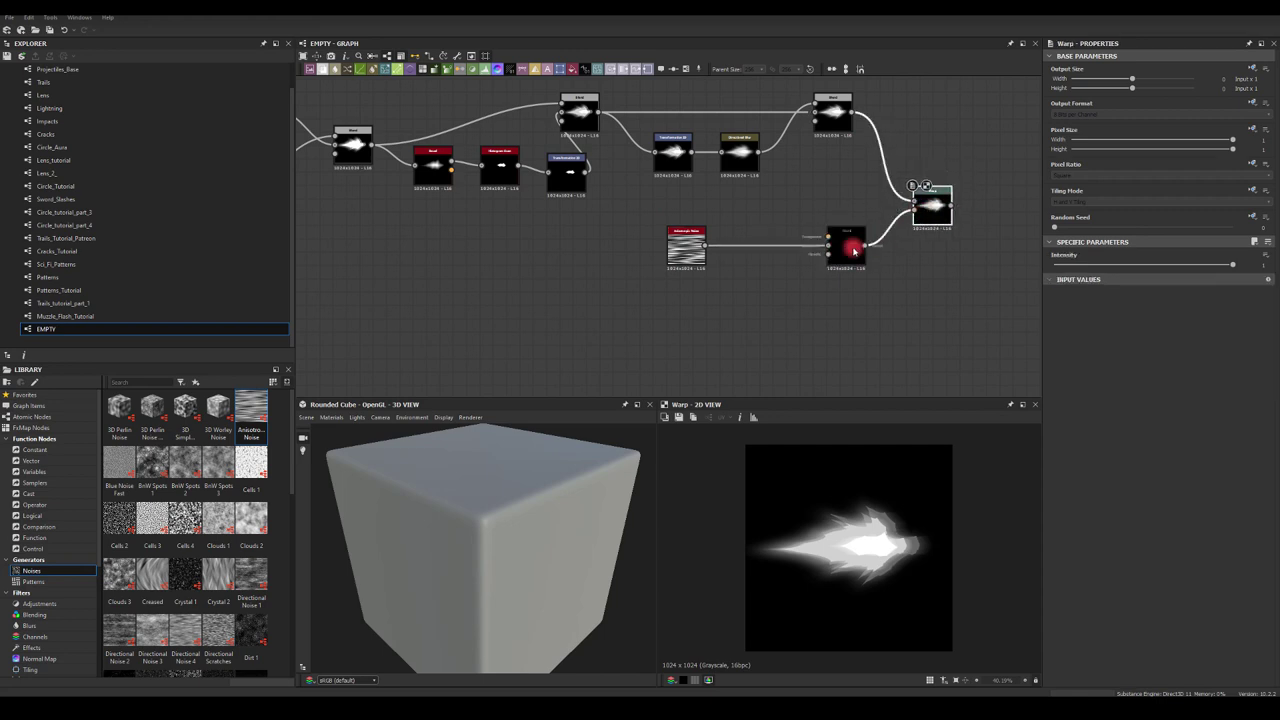
pyautogui.press('Delete')
pyautogui.moveTo(697, 247); pyautogui.dragTo(849, 227)
pyautogui.write('blur')
pyautogui.click(874, 274)
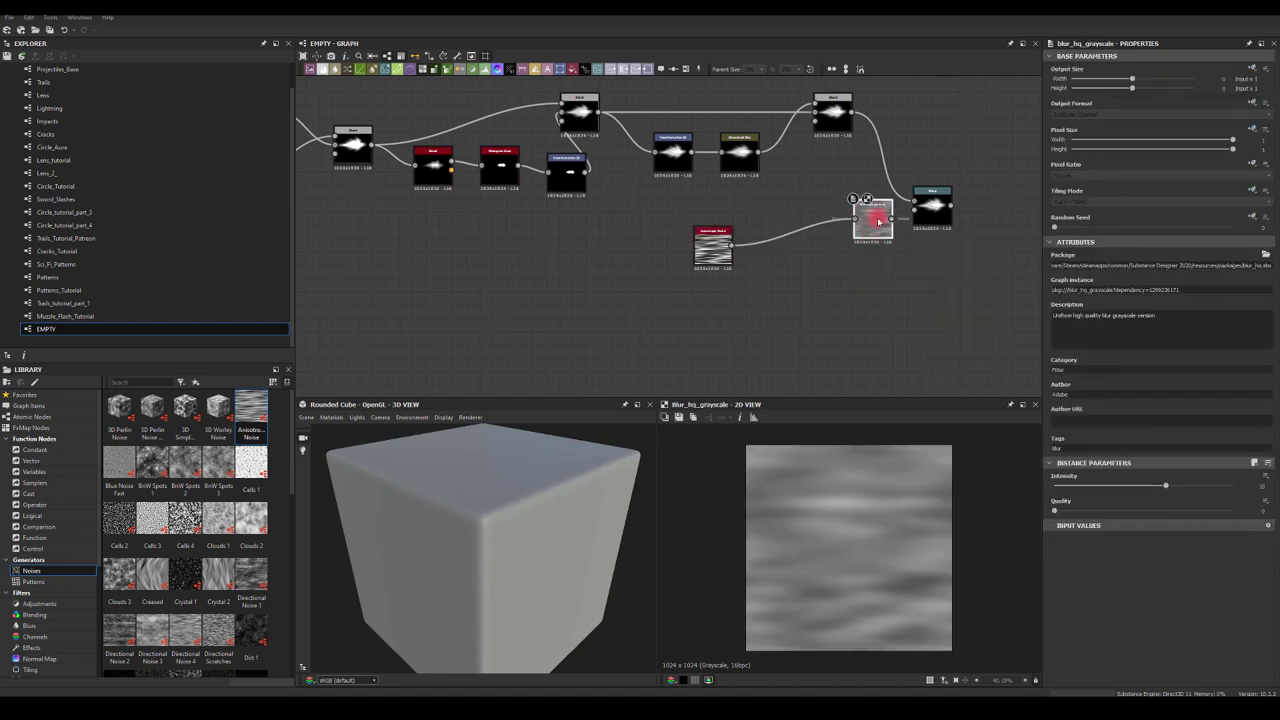
pyautogui.moveTo(922, 211); pyautogui.dragTo(843, 229)
# - While previewing the Warp, set the noise blur's Intensity to about 3.4 and the Warp's Intensity to about 0.18
pyautogui.doubleClick(929, 206)
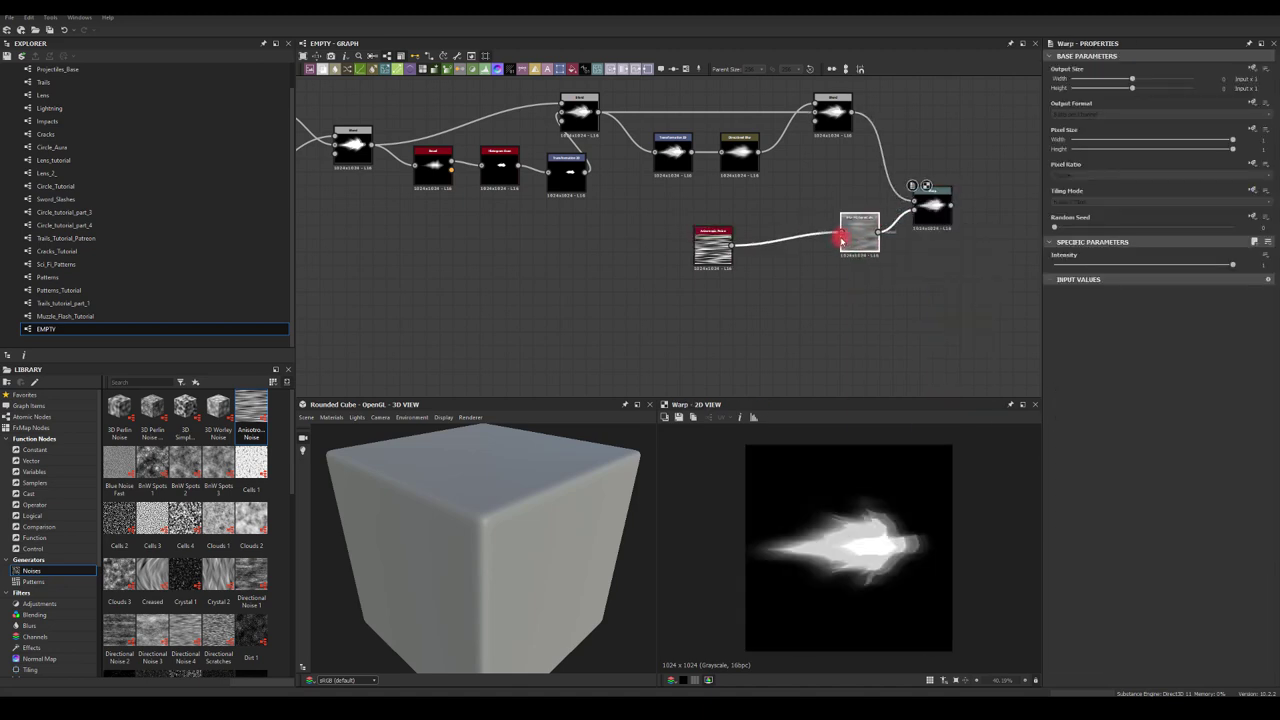
pyautogui.scroll(4, 894, 249)
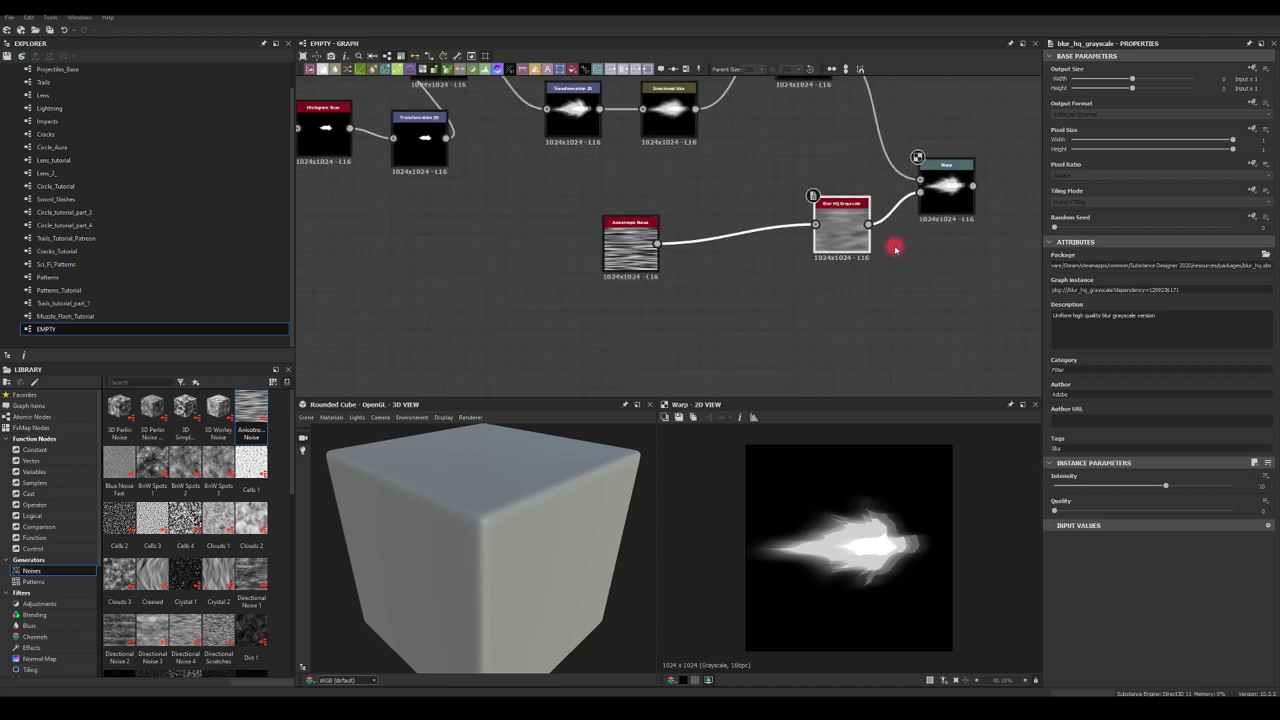
pyautogui.moveTo(1114, 486)
pyautogui.mouseDown()
pyautogui.moveTo(1049, 486)
pyautogui.moveTo(1091, 490)
pyautogui.mouseUp()
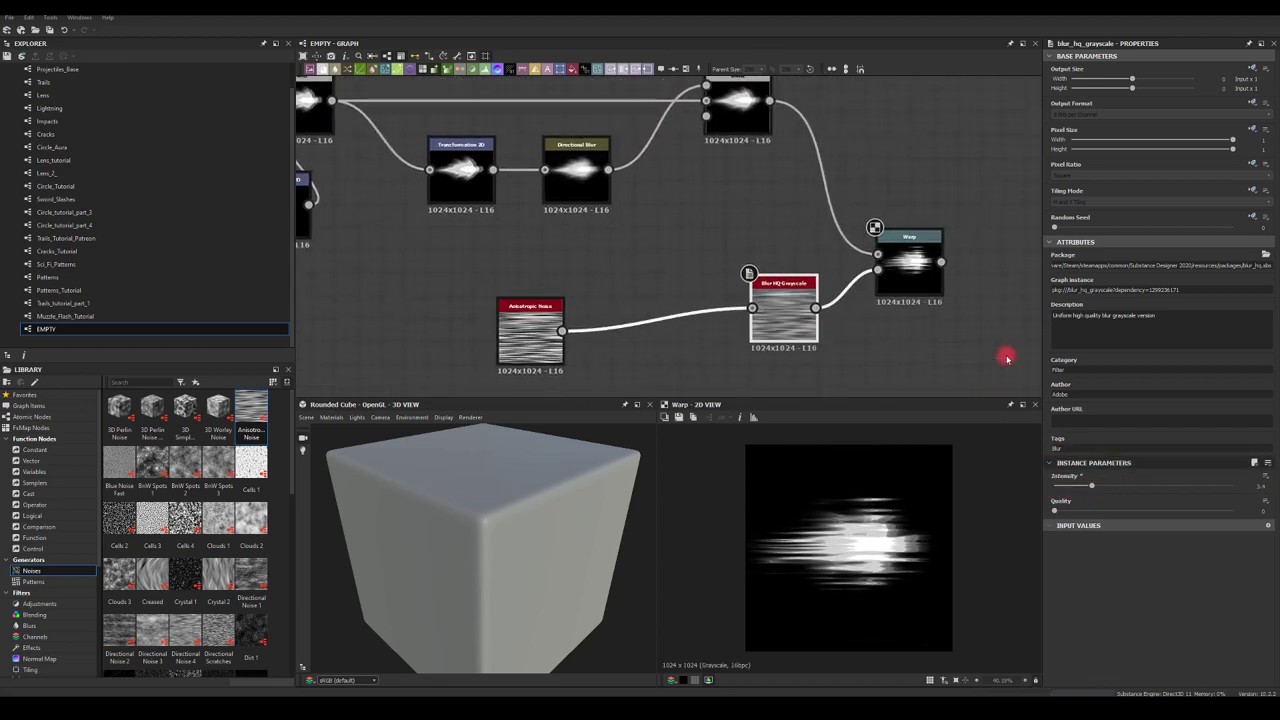
pyautogui.click(940, 278)
pyautogui.moveTo(1200, 266); pyautogui.dragTo(1082, 277)
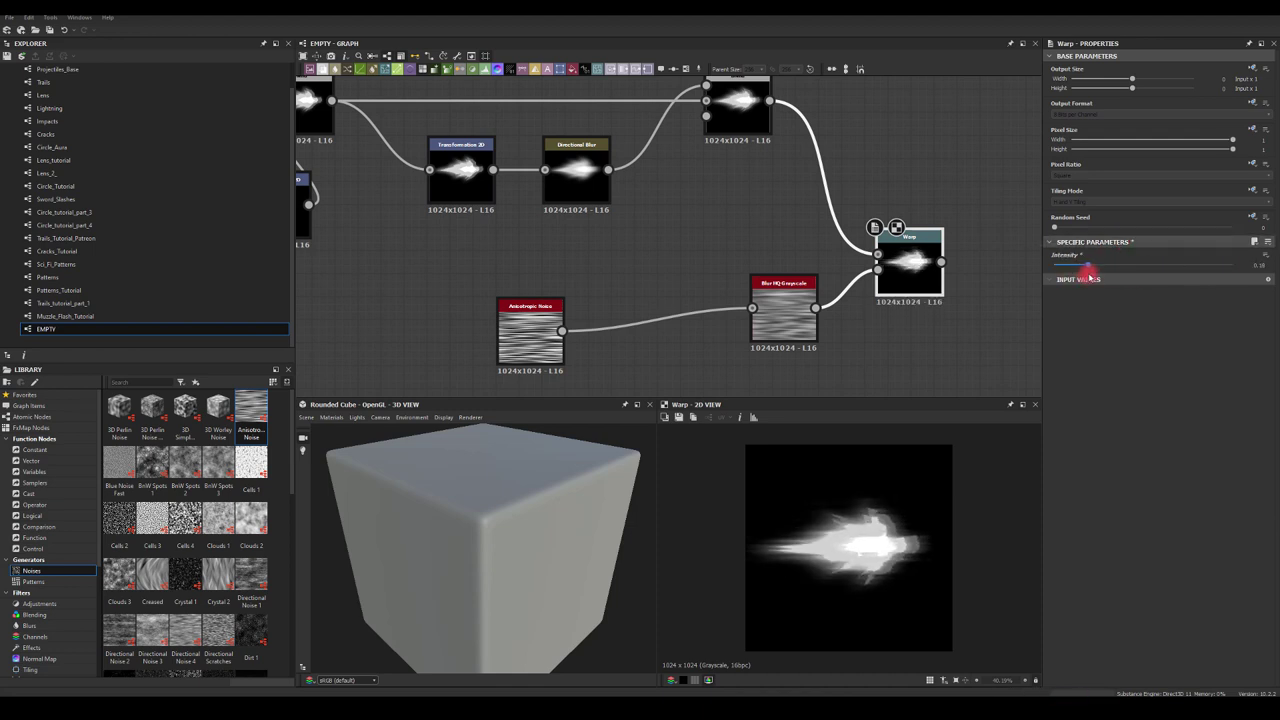
# - Add a Blend node after the Warp and connect the preceding flash Blend to its foreground input
pyautogui.scroll(-3, 890, 120)
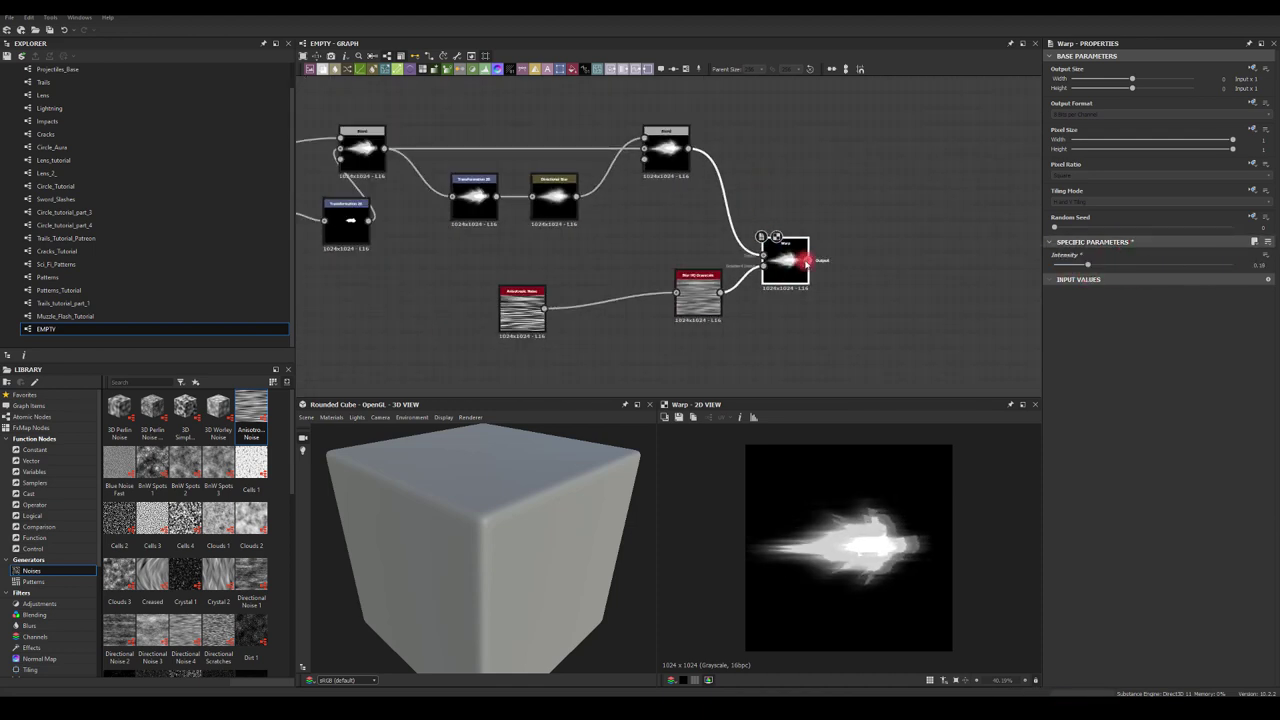
pyautogui.moveTo(808, 260); pyautogui.dragTo(889, 174)
pyautogui.click(905, 190)
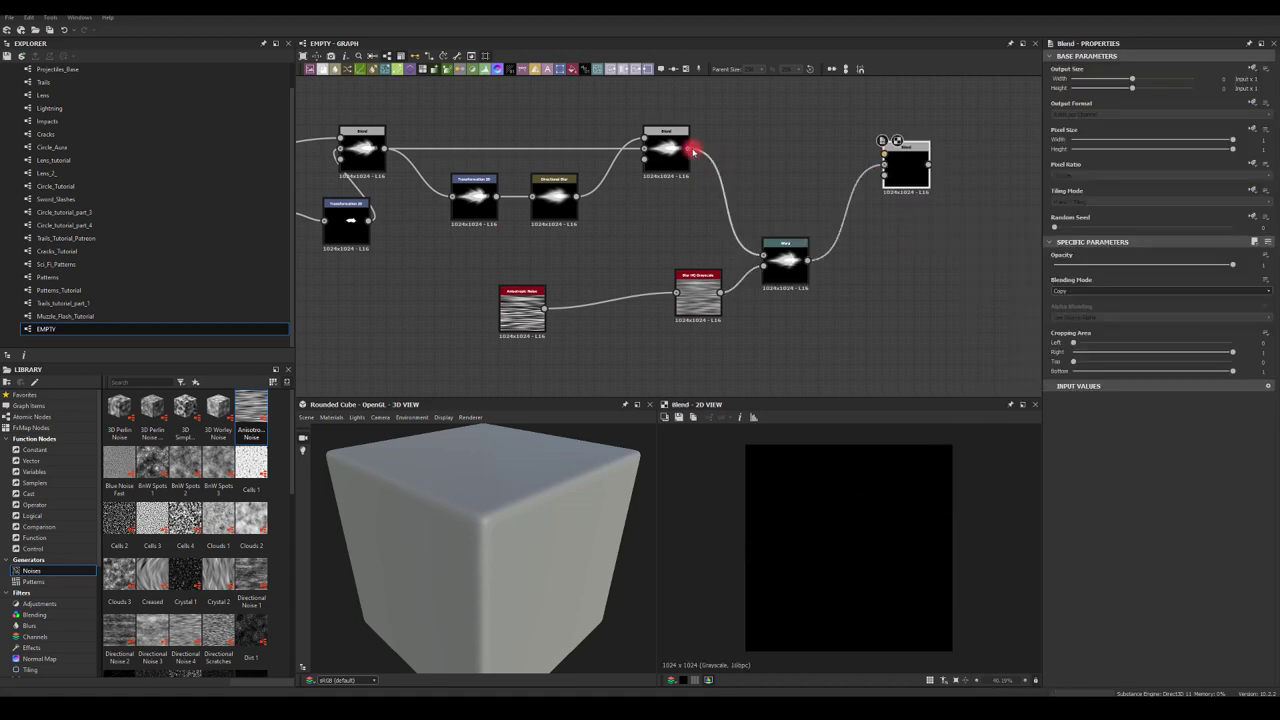
pyautogui.moveTo(688, 148); pyautogui.dragTo(882, 154)
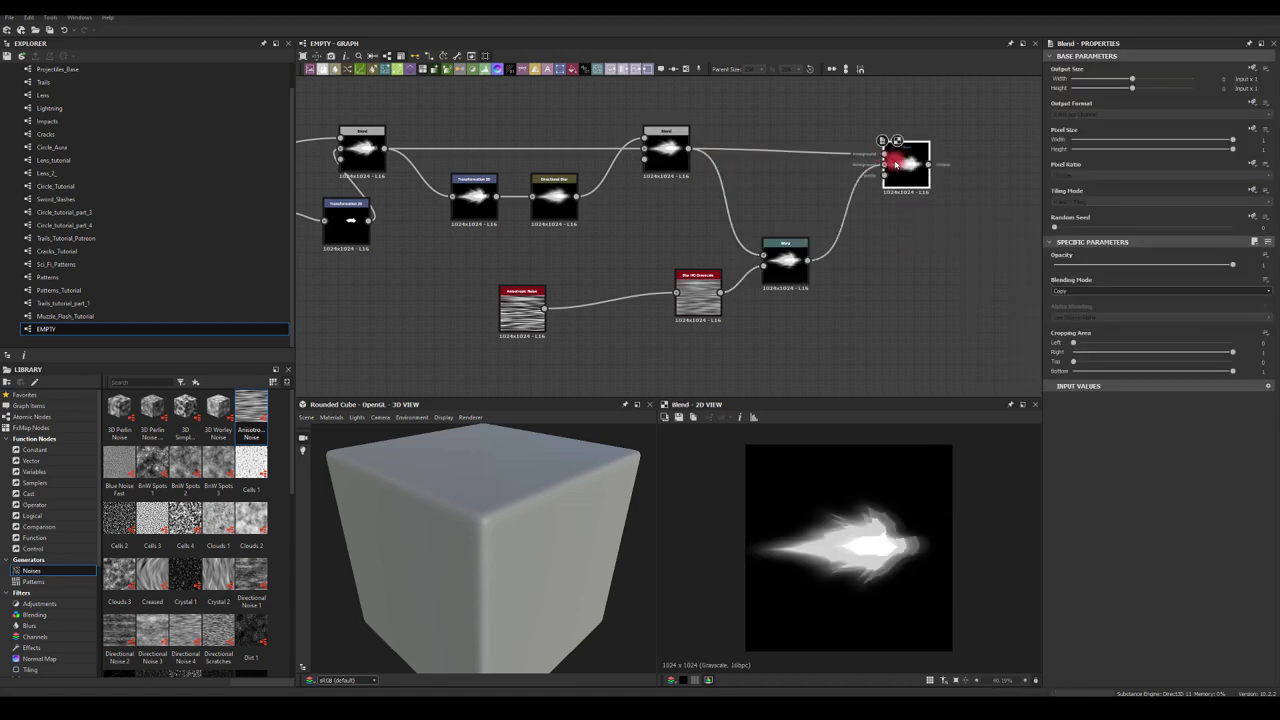
# - Try Add (Linear Dodge) on the new Blend, and set its Blending Mode to Max (Lighten)
pyautogui.click(1068, 288)
pyautogui.click(1067, 306)
pyautogui.click(1069, 291)
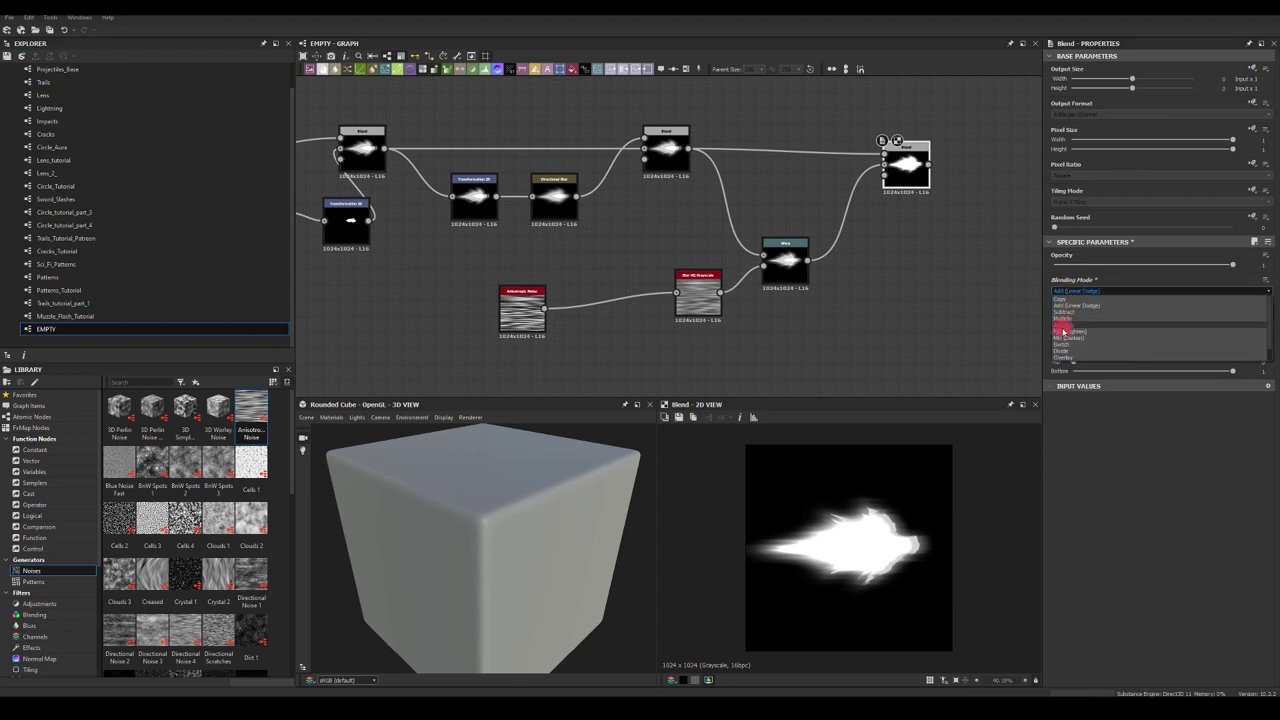
pyautogui.click(1066, 333)
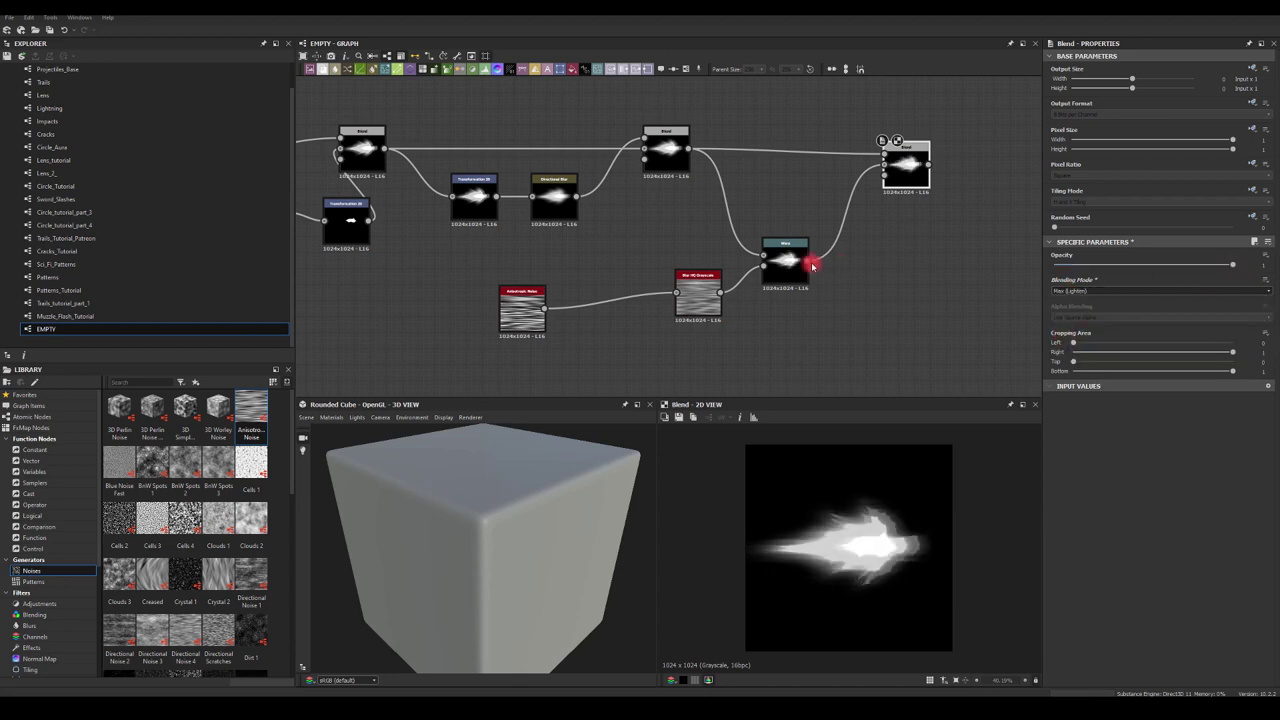
# - Swap the new Blend's inputs so the Warp feeds the foreground, and set its Opacity to about 0.44
pyautogui.moveTo(808, 260); pyautogui.dragTo(882, 154)
pyautogui.moveTo(685, 147); pyautogui.dragTo(884, 163)
pyautogui.moveTo(1234, 266); pyautogui.dragTo(1134, 278)
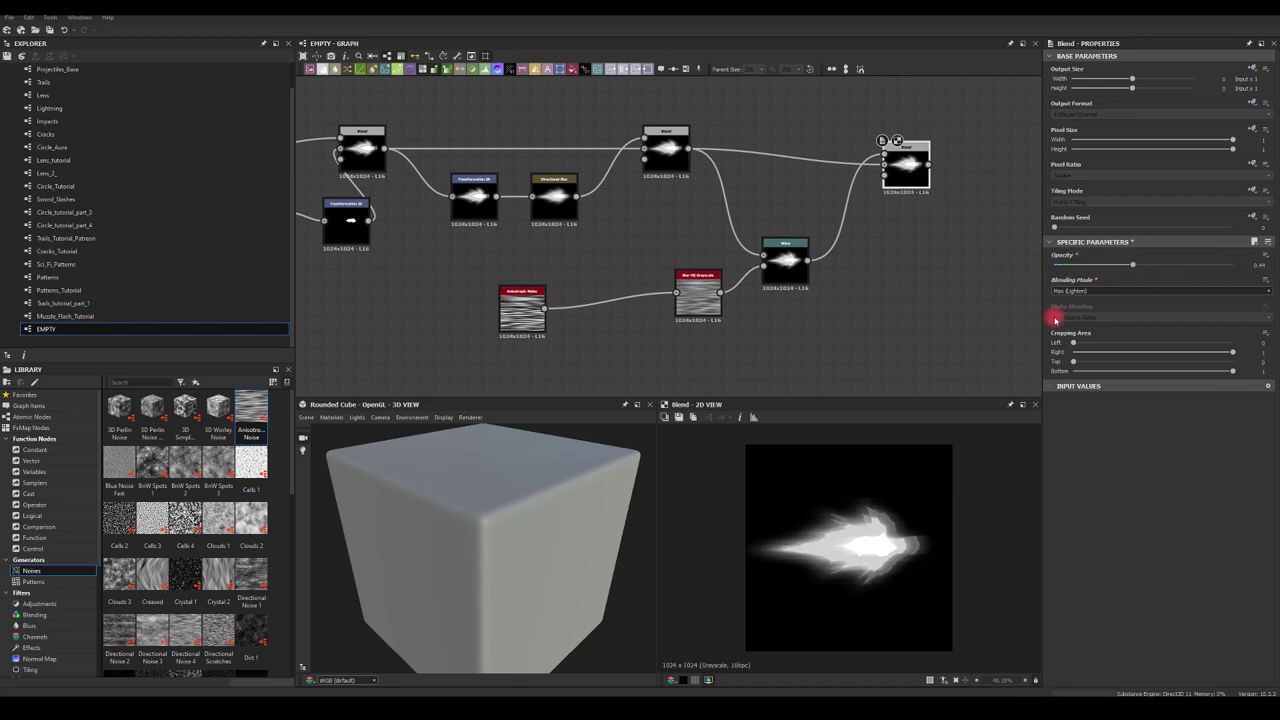
# - Set the Position of the Histogram Scan after the Bevel to about 0.37
pyautogui.moveTo(901, 271); pyautogui.dragTo(735, 277, button='middle')
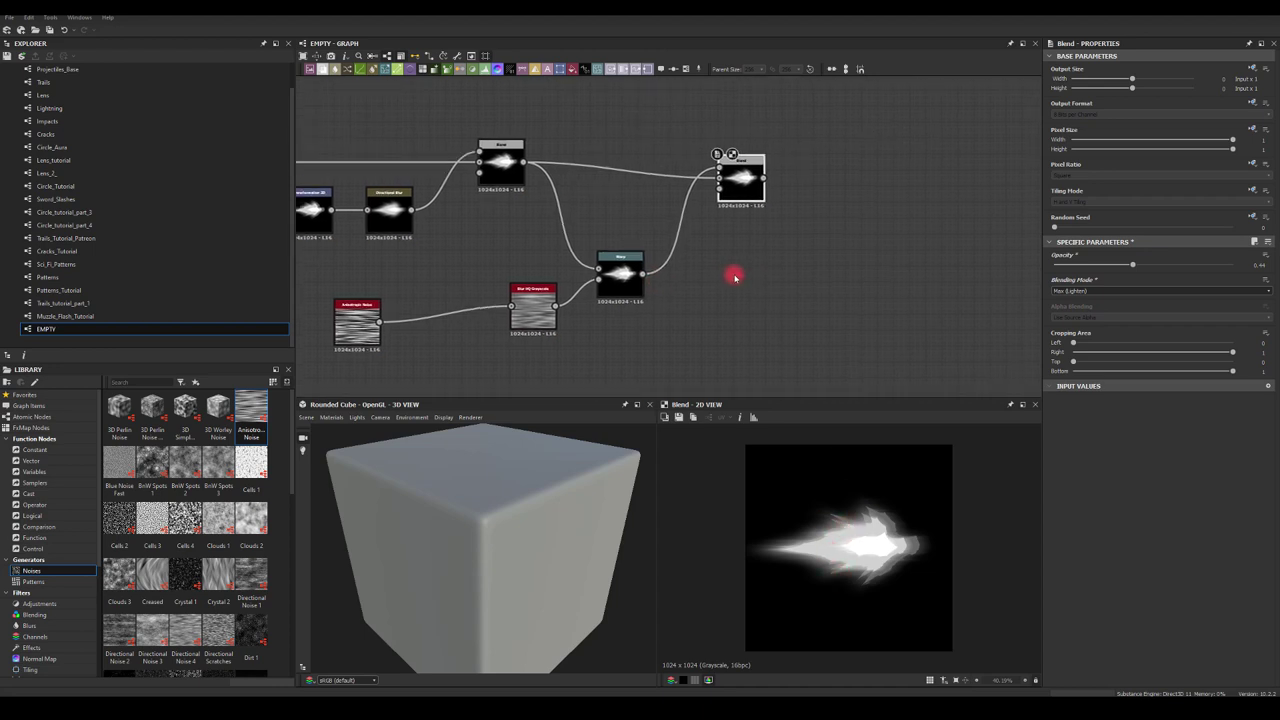
pyautogui.moveTo(489, 263); pyautogui.dragTo(580, 251, button='middle')
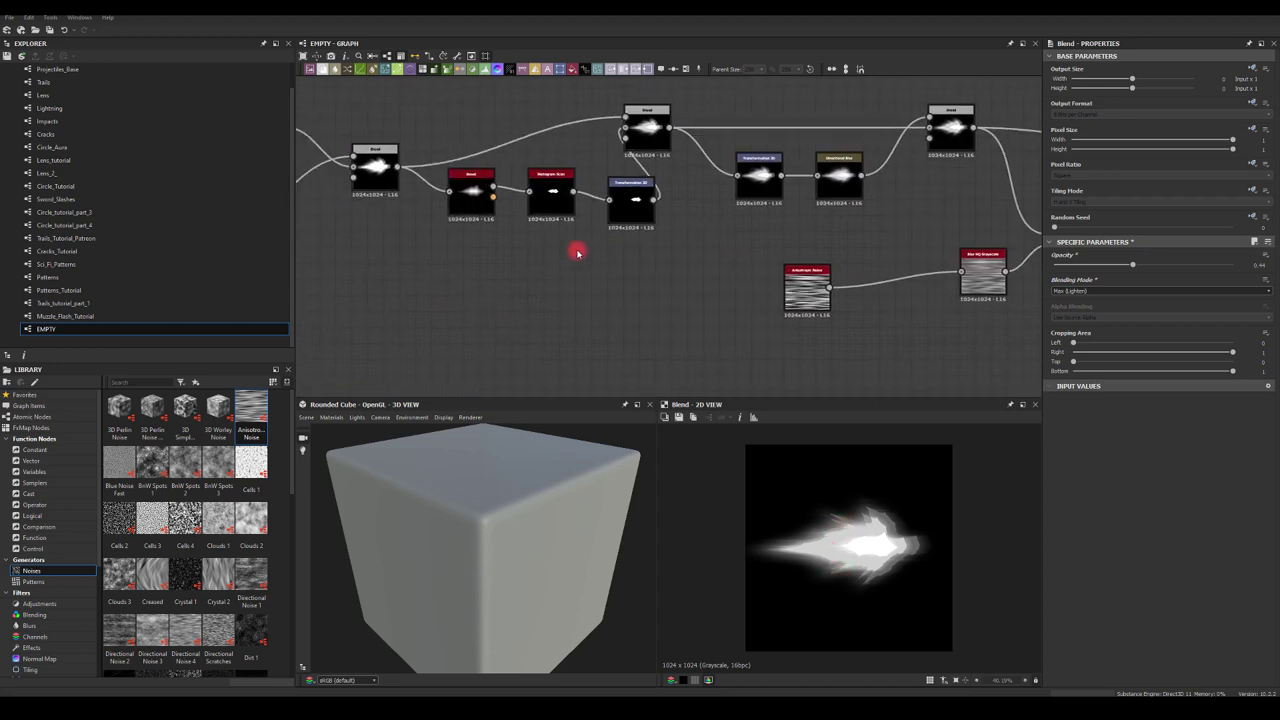
pyautogui.moveTo(514, 280); pyautogui.dragTo(626, 294, button='middle')
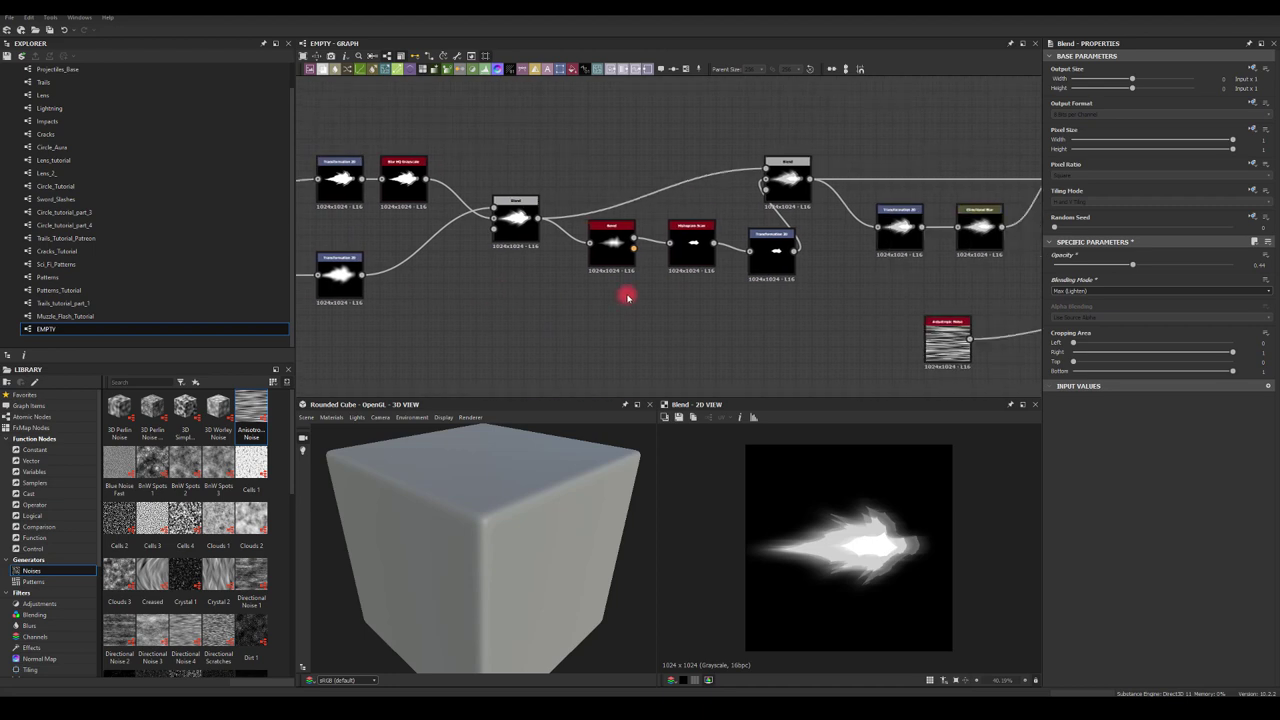
pyautogui.click(691, 245)
pyautogui.moveTo(1101, 487); pyautogui.dragTo(1124, 495)
# - Add a Gradient Map node fed by the final Blend at the end of the chain
pyautogui.moveTo(916, 343); pyautogui.dragTo(720, 346, button='middle')
pyautogui.scroll(-2, 849, 323)
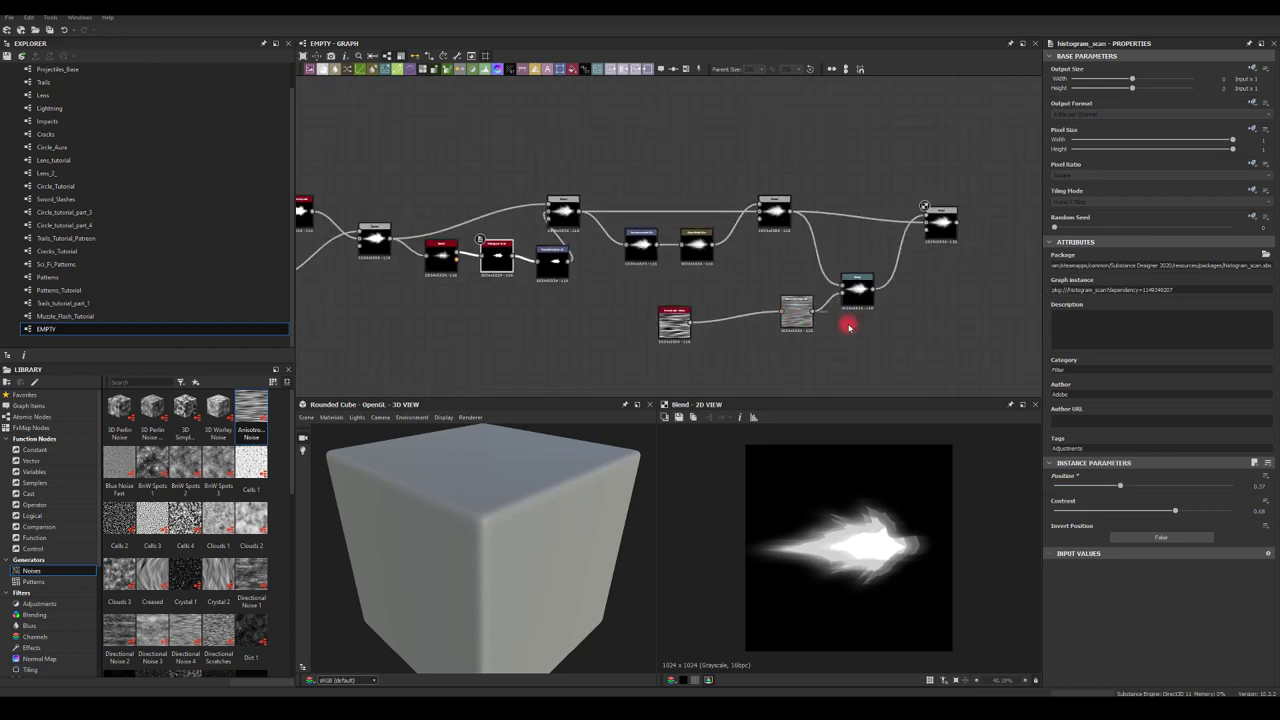
pyautogui.moveTo(849, 323); pyautogui.dragTo(707, 289, button='middle')
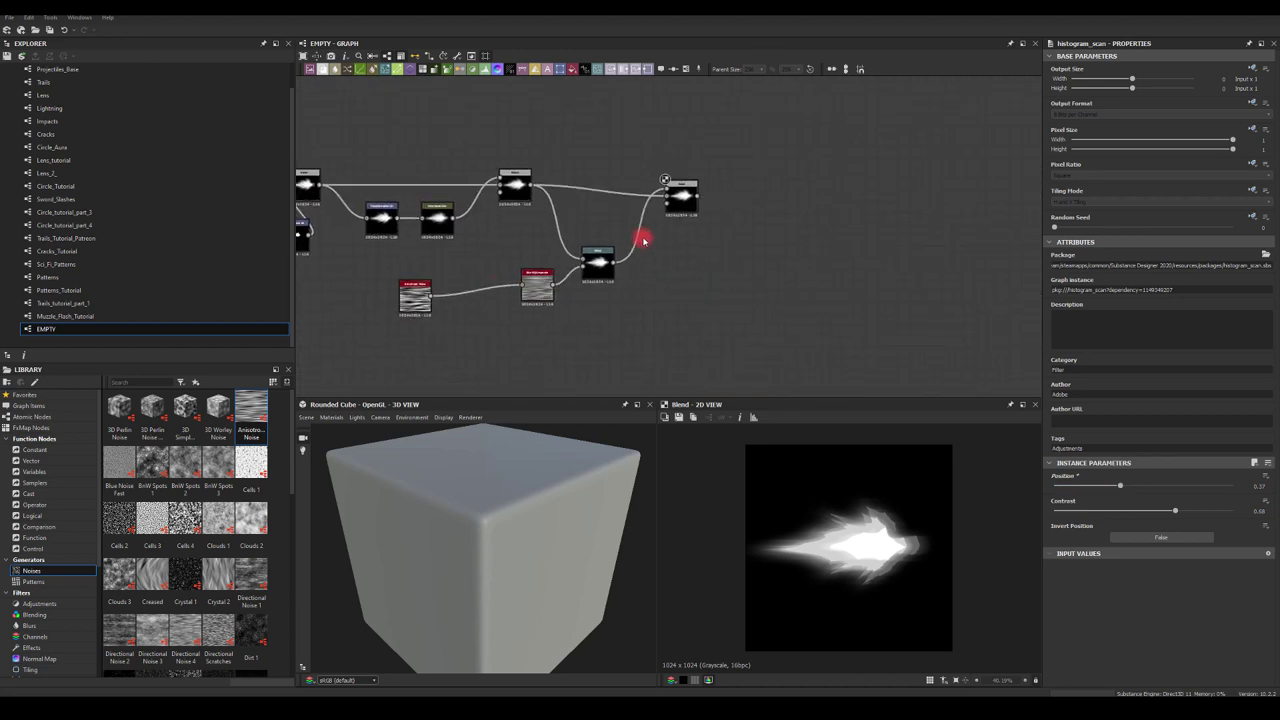
pyautogui.scroll(2, 736, 228)
pyautogui.moveTo(634, 226); pyautogui.dragTo(736, 179, button='middle')
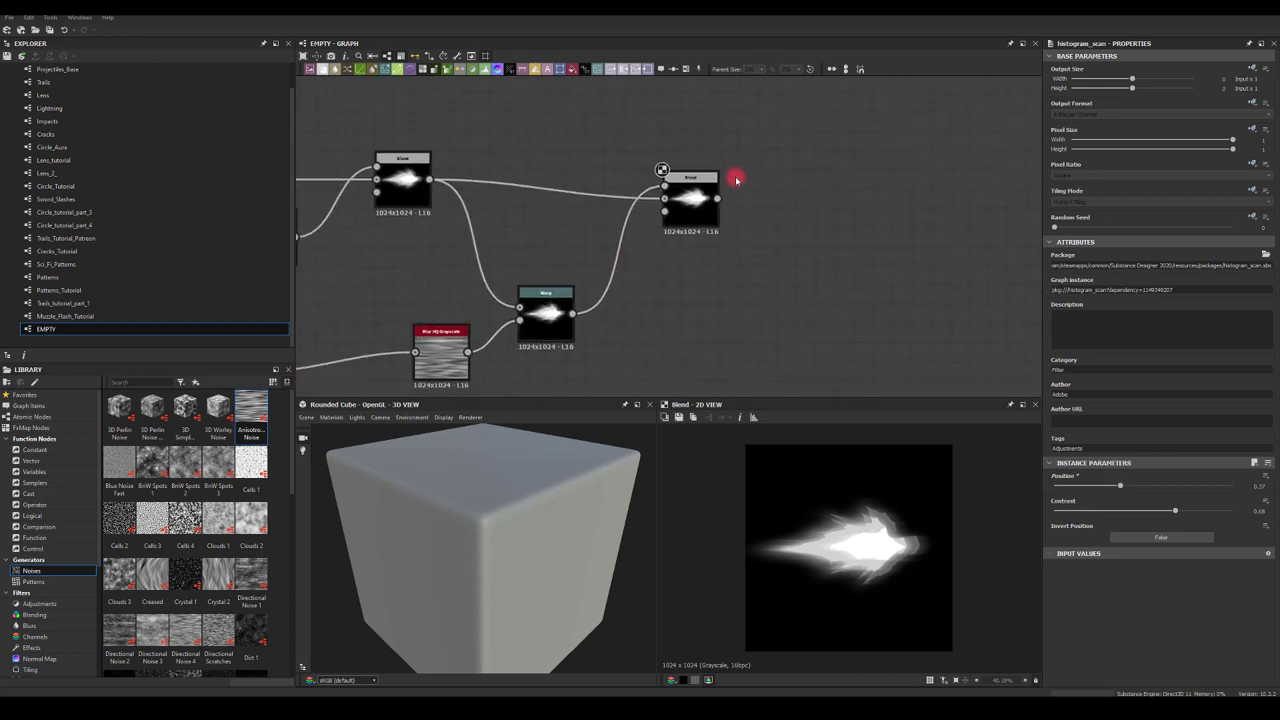
pyautogui.moveTo(716, 199); pyautogui.dragTo(830, 199)
pyautogui.click(836, 212)
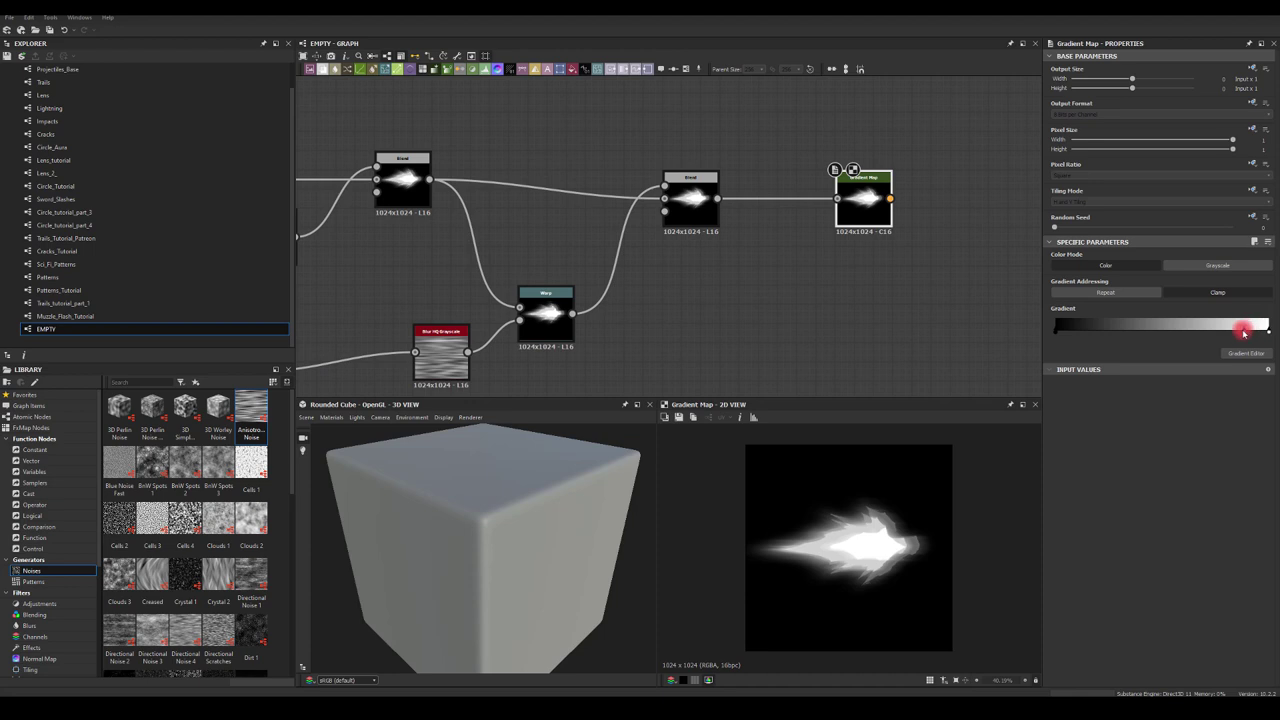
# - Add an orange-yellow key at about 0.883 in the Gradient Map's gradient
pyautogui.click(1240, 355)
pyautogui.click(1175, 113)
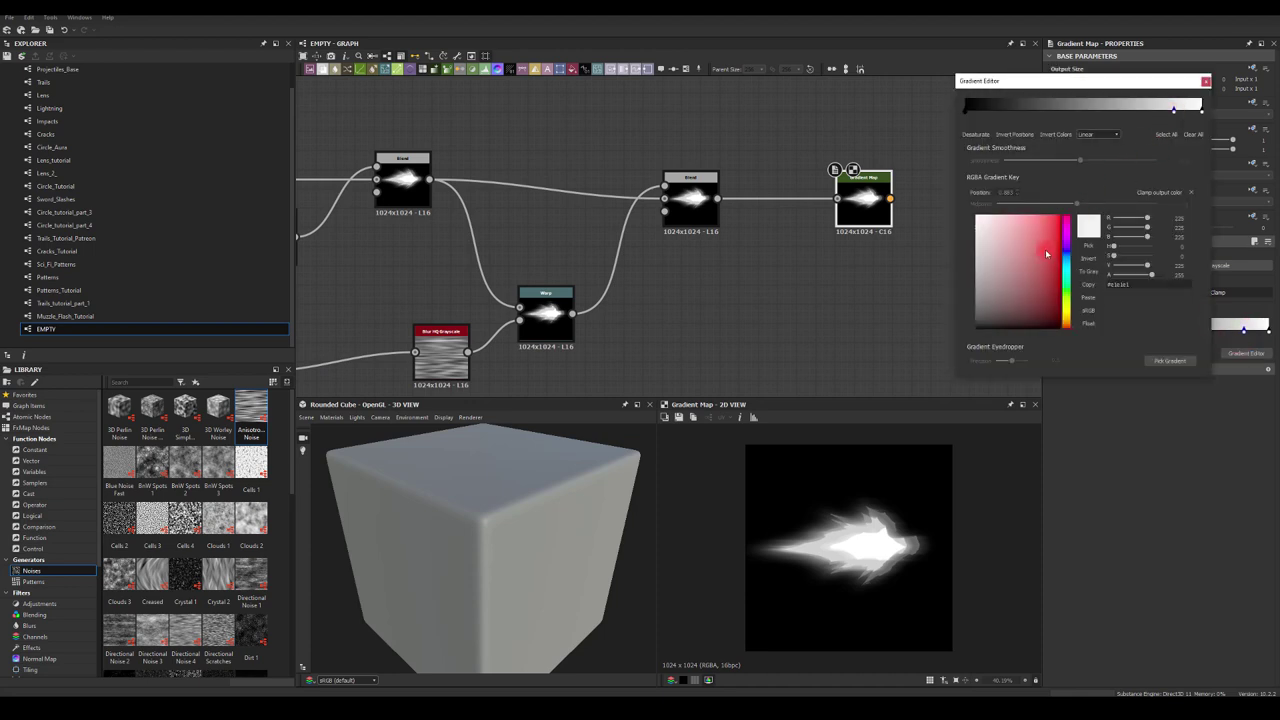
pyautogui.moveTo(1067, 305); pyautogui.dragTo(1068, 316)
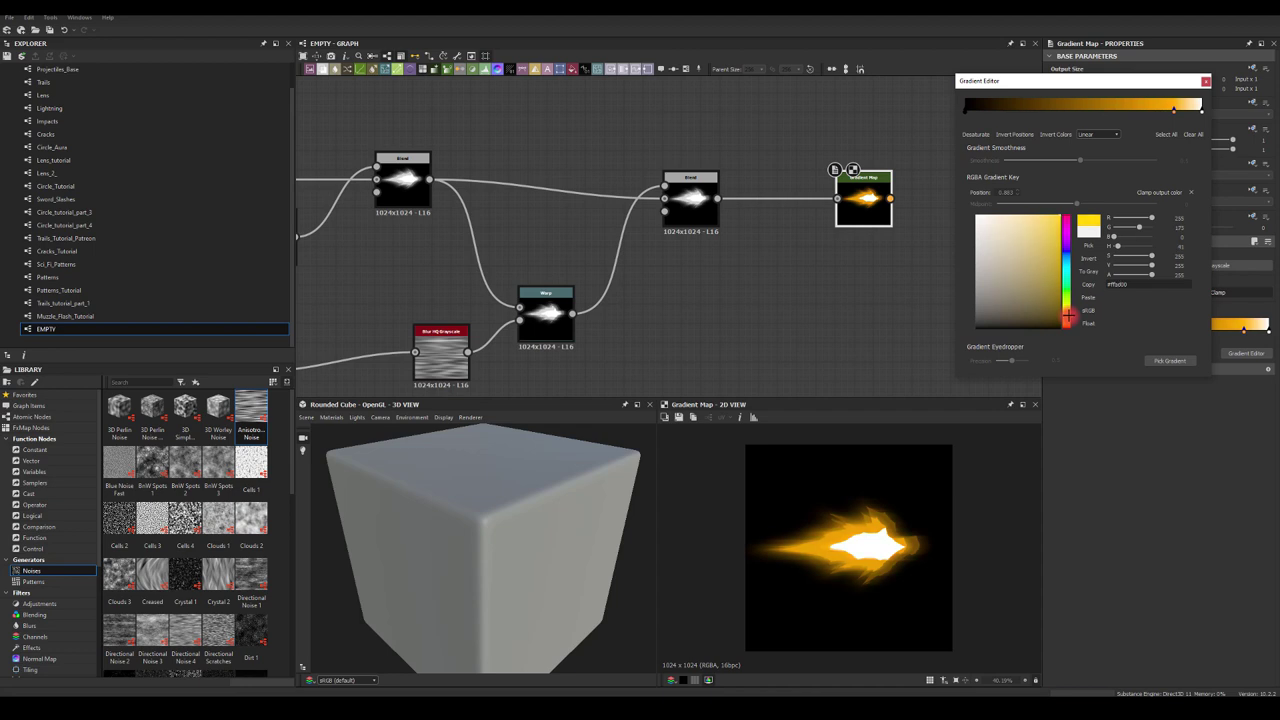
# - Add a red key to the gradient at about 0.677 and close the Gradient Editor
pyautogui.click(1143, 106)
pyautogui.moveTo(1066, 326); pyautogui.dragTo(1063, 337)
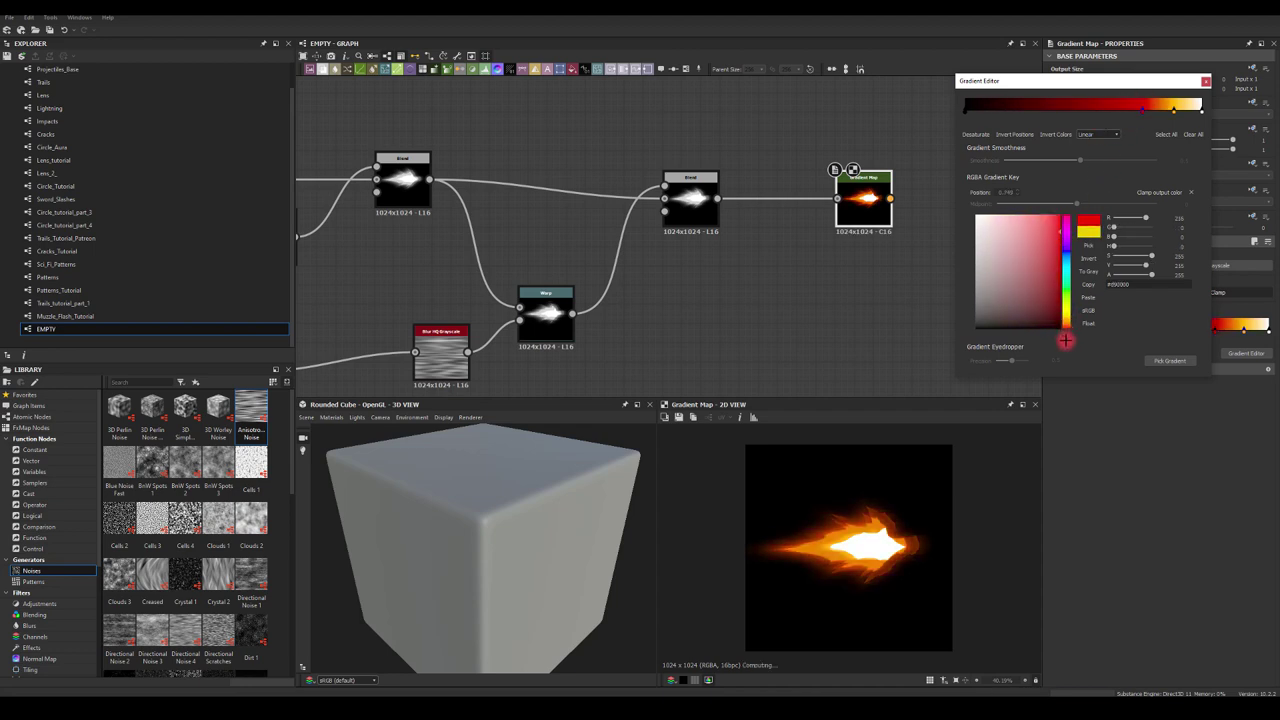
pyautogui.moveTo(1128, 114)
pyautogui.mouseDown()
pyautogui.moveTo(1069, 109)
pyautogui.moveTo(1125, 110)
pyautogui.mouseUp()
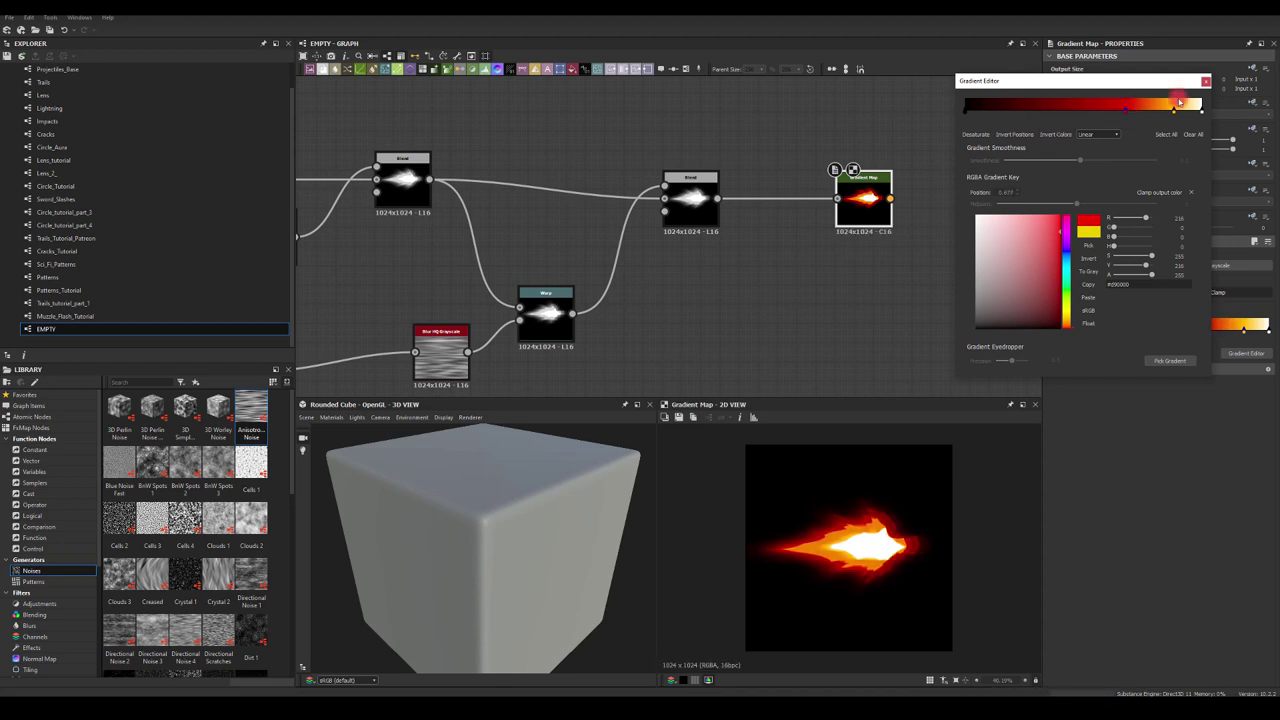
pyautogui.click(1207, 82)
# - Add a Glow node connected to the Gradient Map's output
pyautogui.moveTo(937, 373); pyautogui.dragTo(762, 332, button='middle')
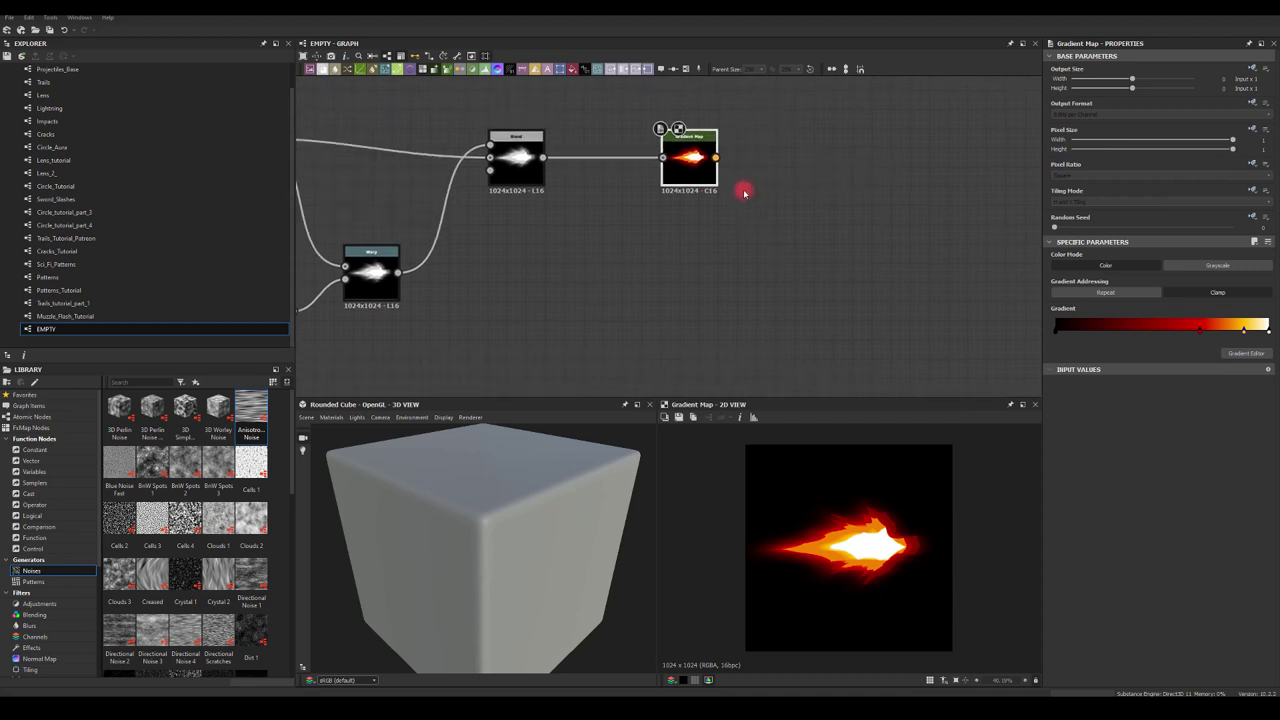
pyautogui.moveTo(716, 157); pyautogui.dragTo(817, 158)
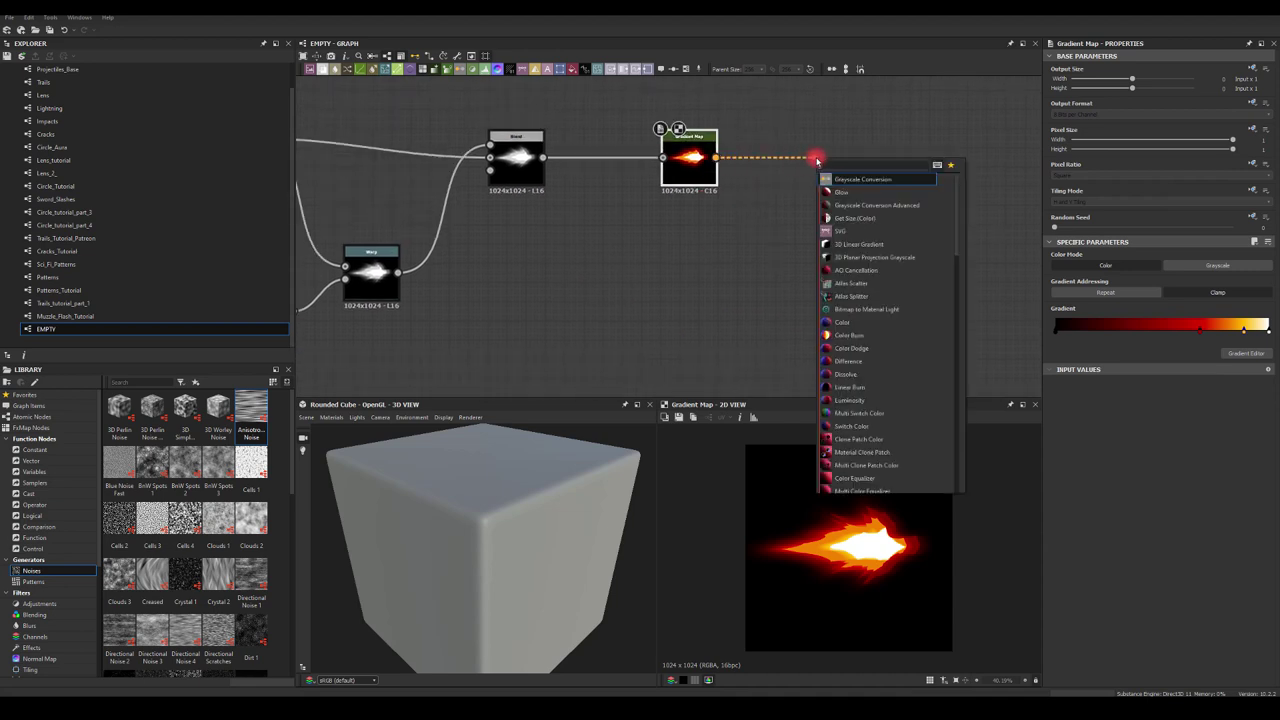
pyautogui.write('glo')
pyautogui.click(841, 182)
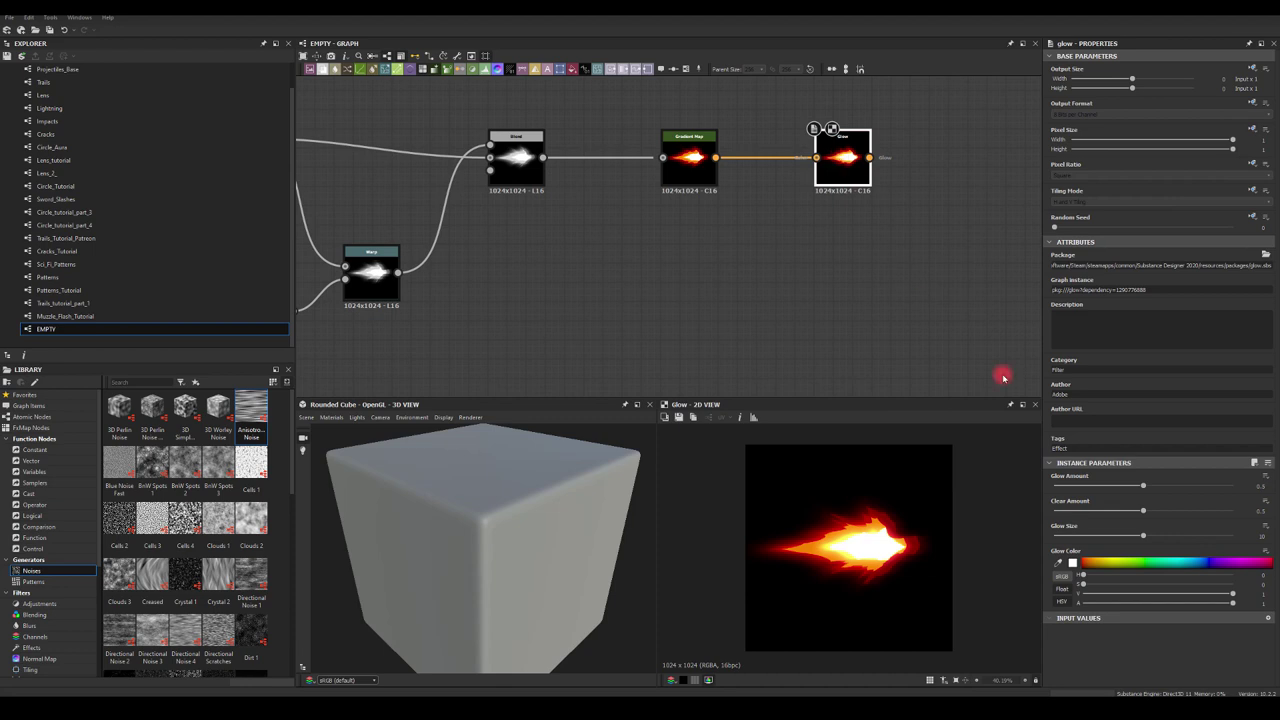
# - Give the Glow an orange colour, with Glow Amount about 0.71, Clear Amount about 0.44 and Glow Size about 14.7
pyautogui.click(1069, 563)
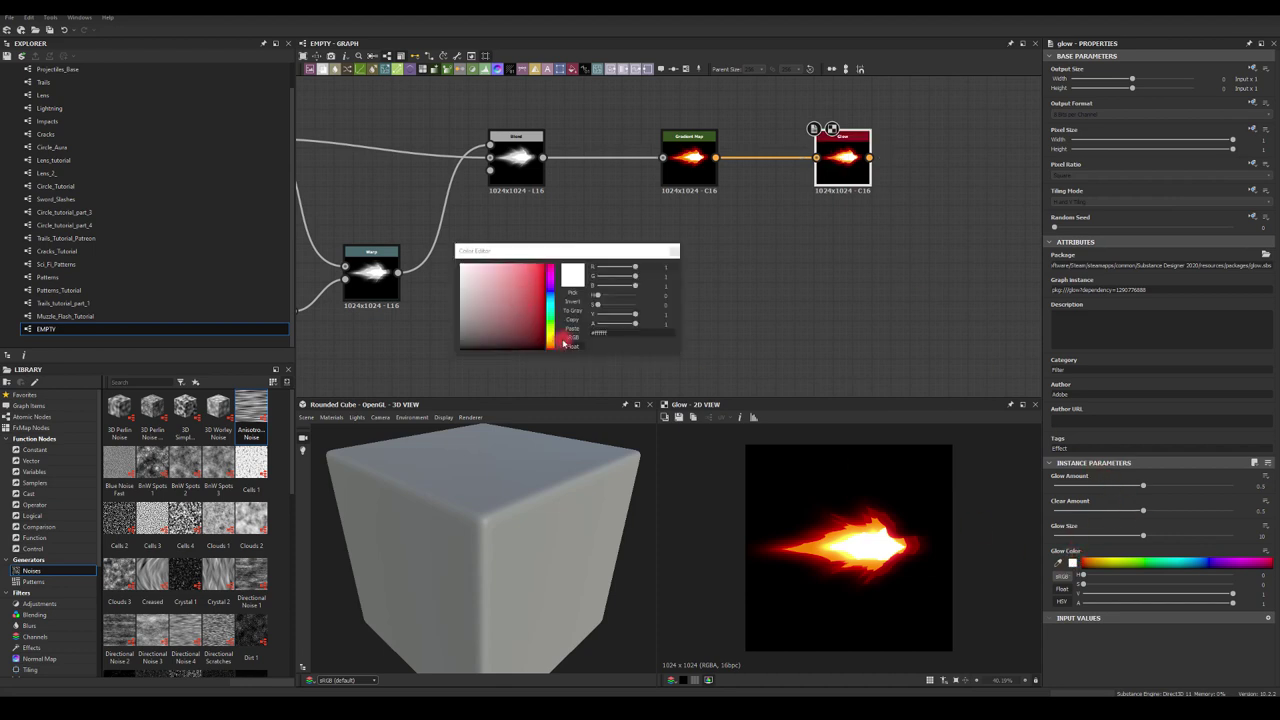
pyautogui.click(550, 338)
pyautogui.click(523, 305)
pyautogui.click(673, 250)
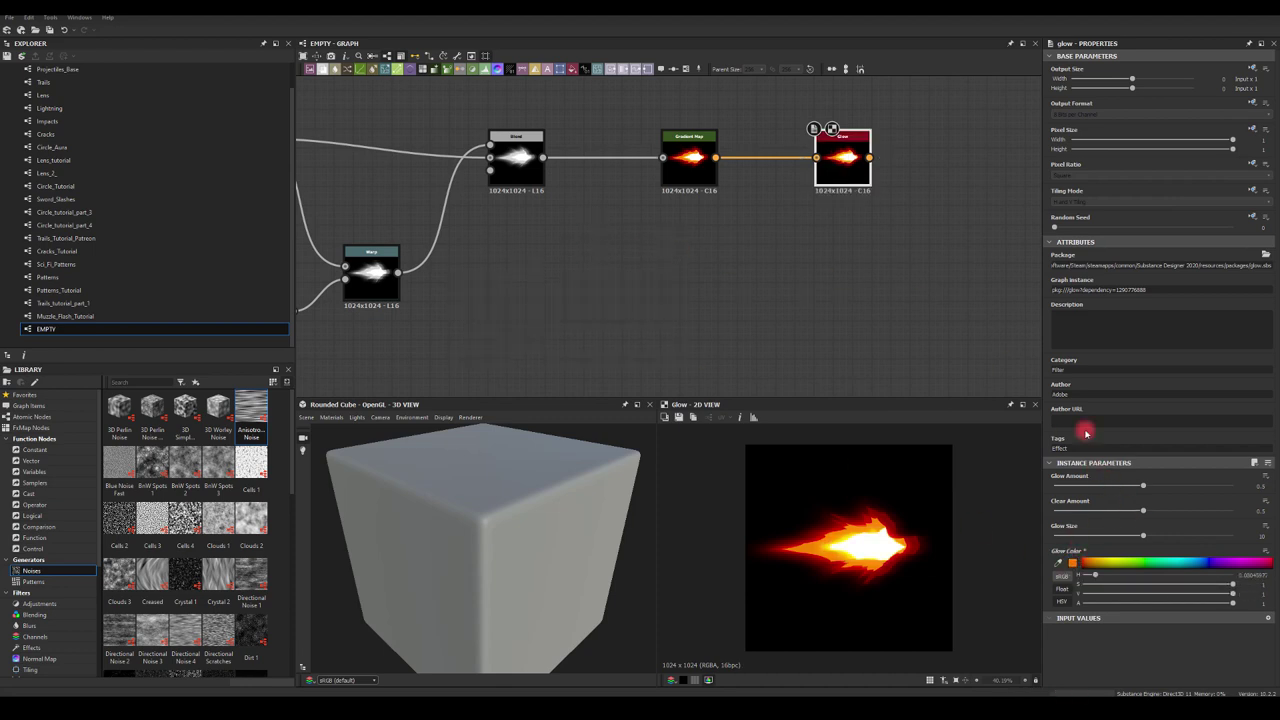
pyautogui.moveTo(1141, 487); pyautogui.dragTo(1185, 543)
pyautogui.click(1140, 510)
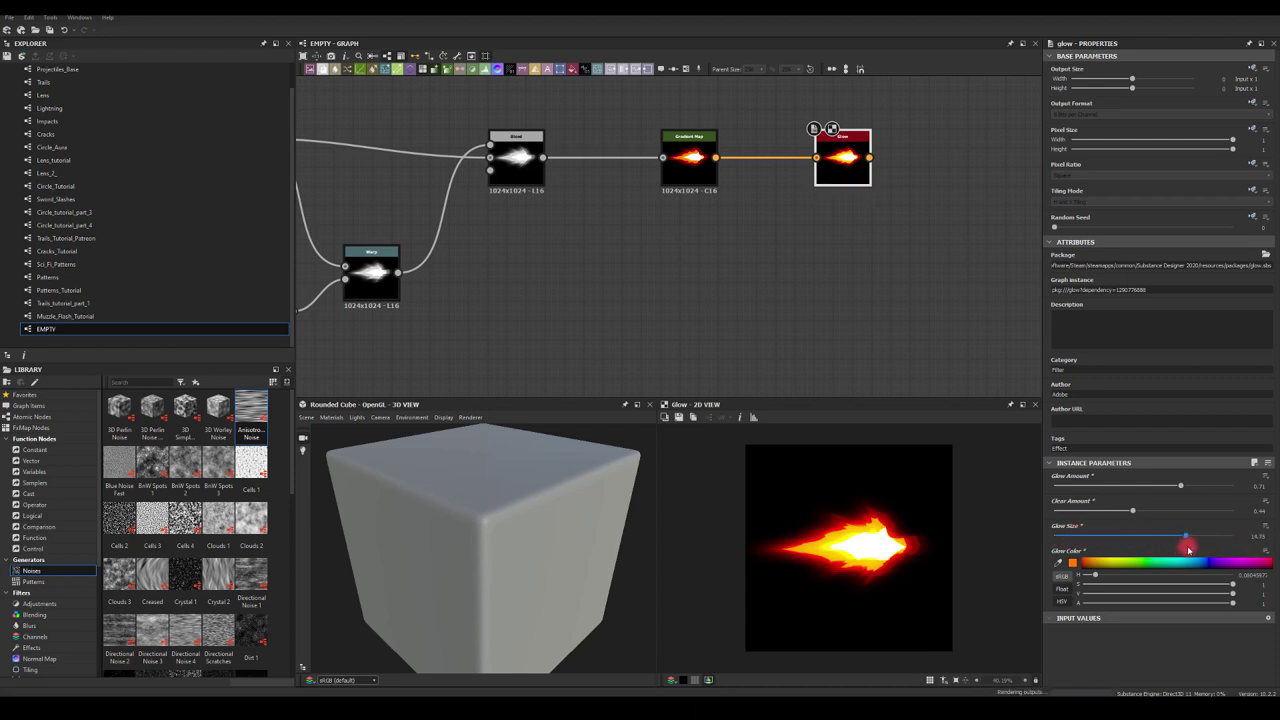
# - Select the Tile Sampler at the start of the graph for parameter editing while previewing the Glow
pyautogui.scroll(-2, 754, 303)
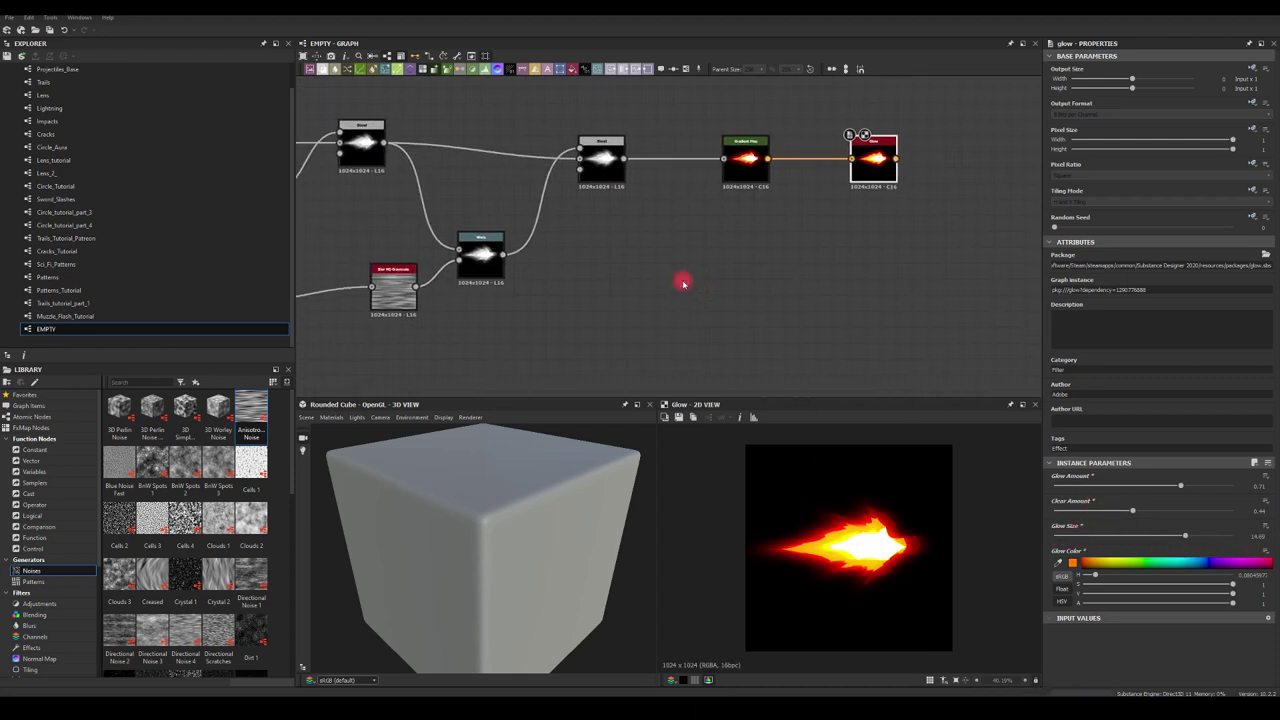
pyautogui.moveTo(559, 289); pyautogui.dragTo(719, 284, button='middle')
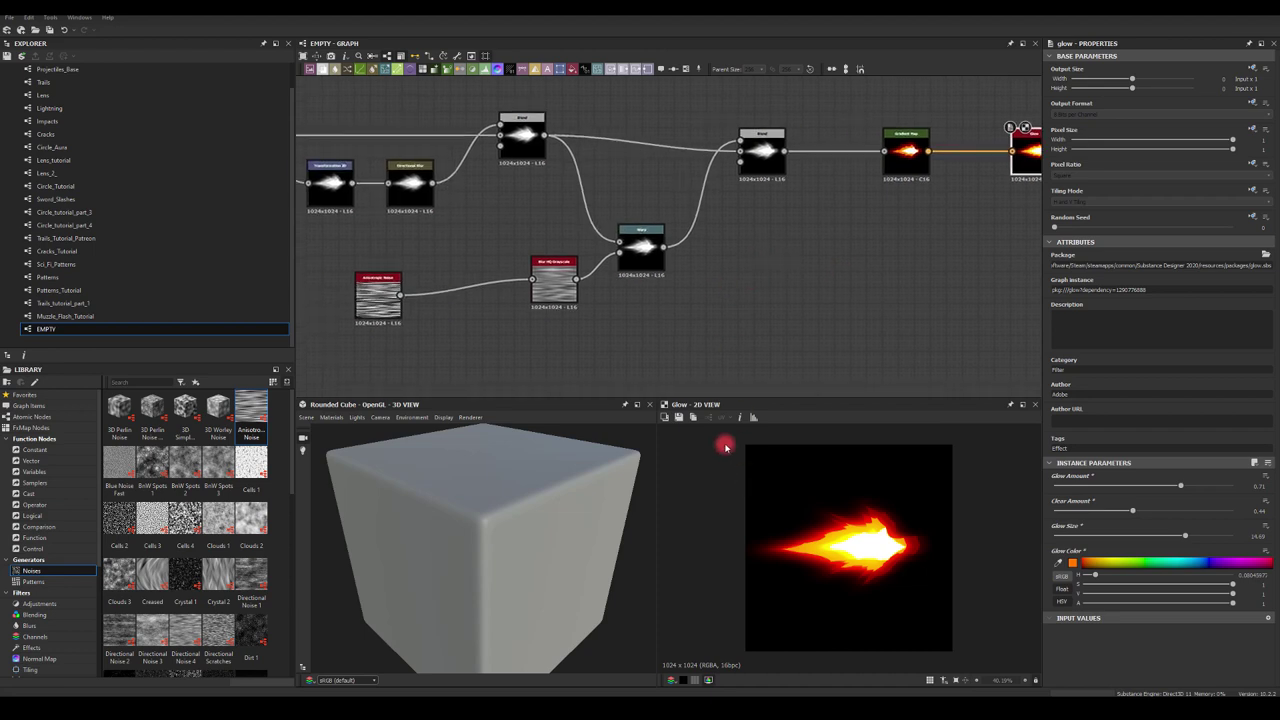
pyautogui.scroll(-5, 517, 212)
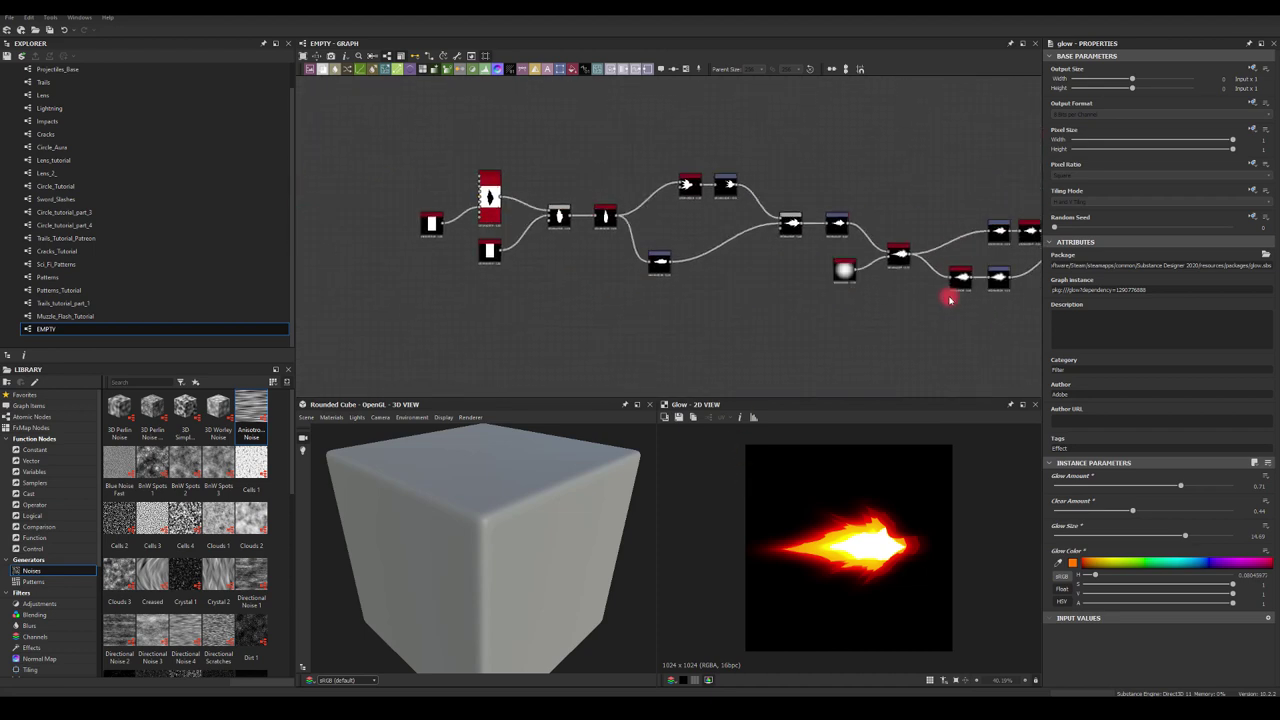
pyautogui.scroll(5, 680, 203)
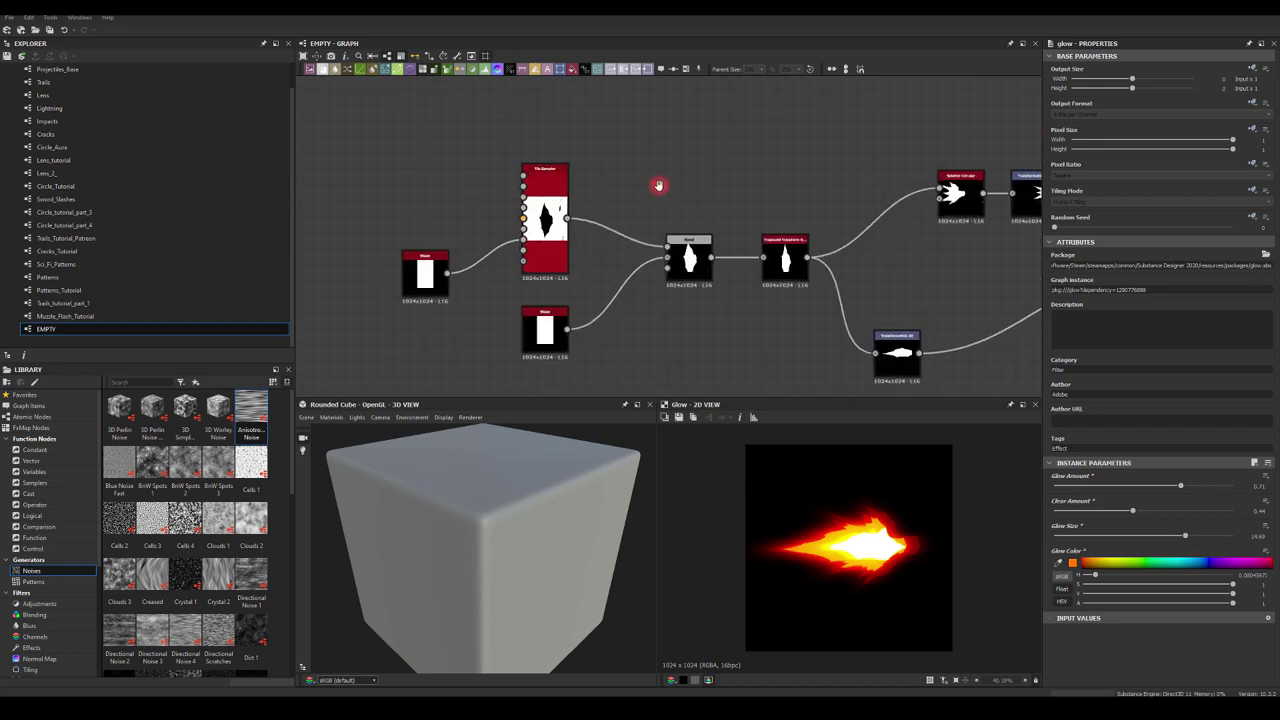
pyautogui.click(510, 228)
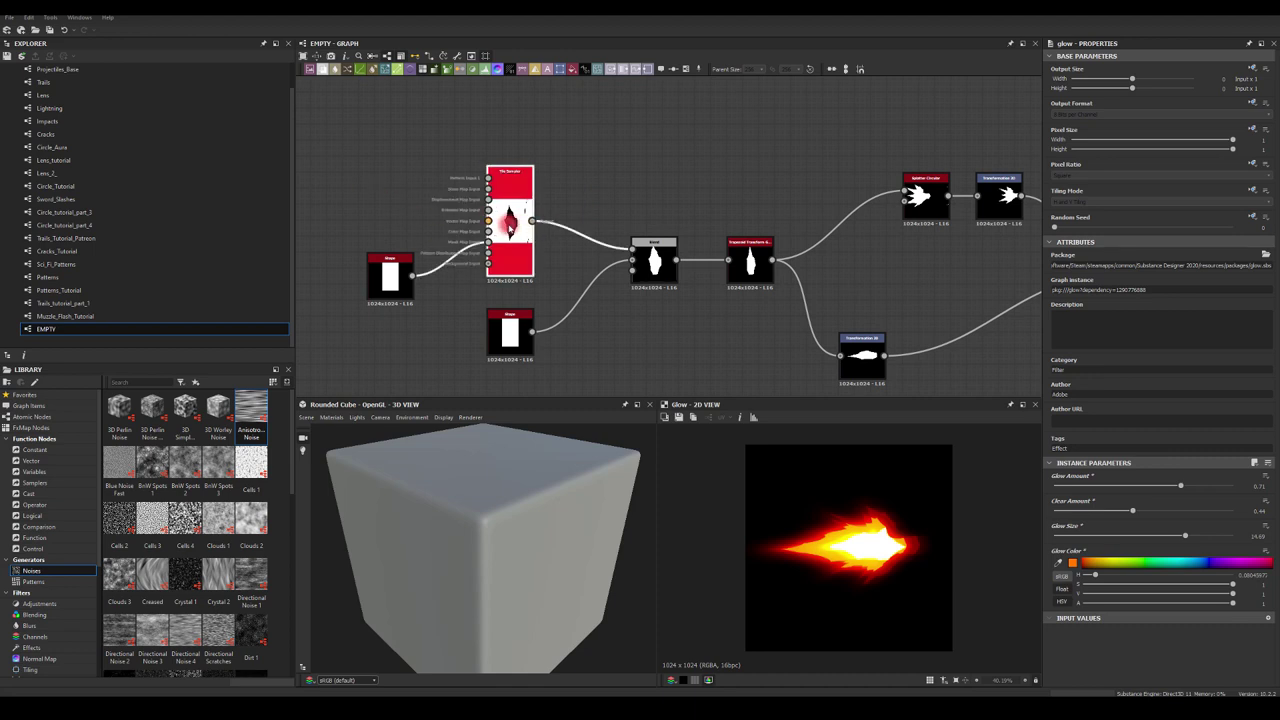
# - Try different X Amount values on the Tile Sampler, such as 2 and 7, and return to 6
pyautogui.scroll(-3, 1120, 430)
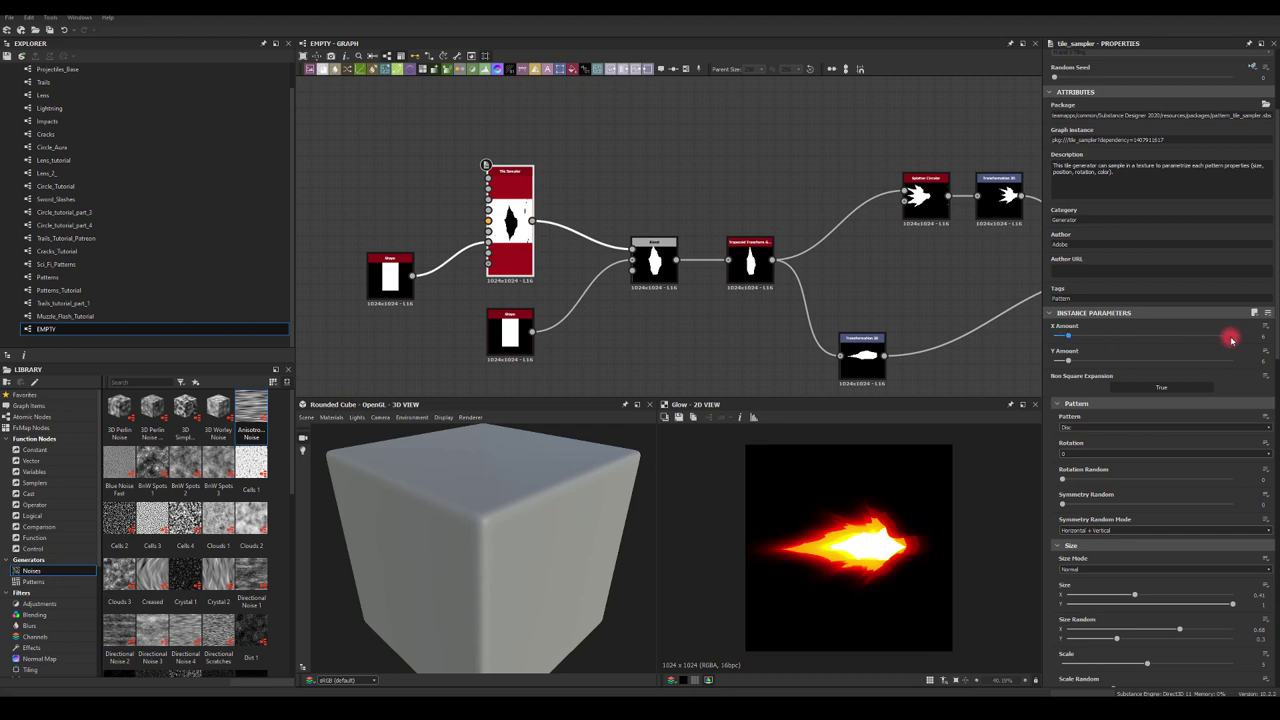
pyautogui.moveTo(1265, 351); pyautogui.dragTo(1248, 343)
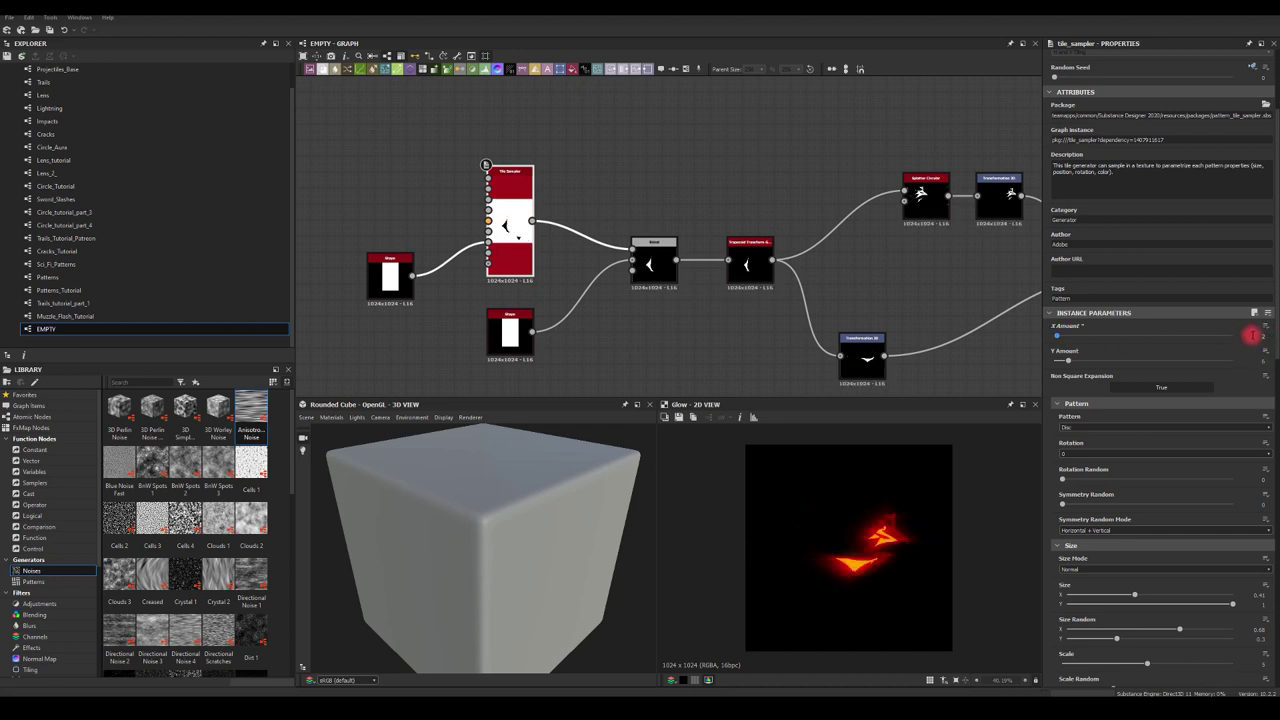
pyautogui.moveTo(1058, 339); pyautogui.dragTo(1073, 340)
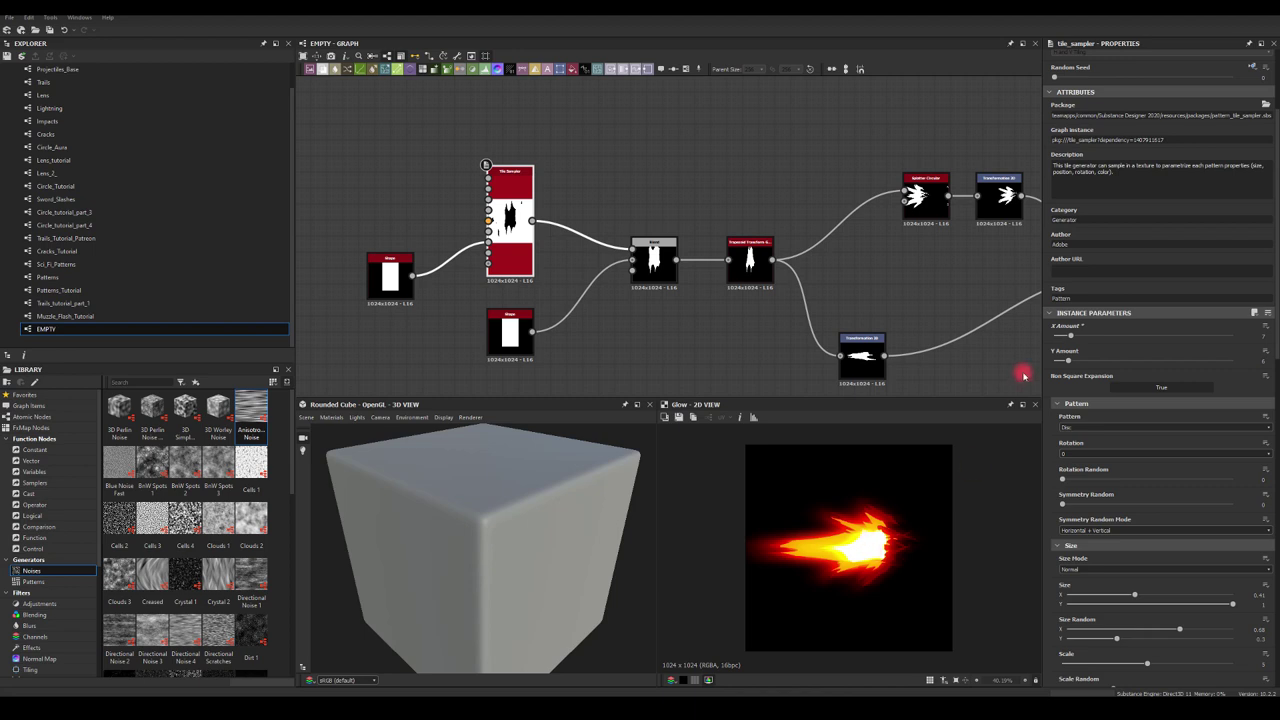
pyautogui.moveTo(1072, 338); pyautogui.dragTo(1070, 366)
# - Set the Tile Sampler's Size X to about 0.48 and Size Random Y to about 0.67, undoing the last slider change
pyautogui.scroll(-1, 1152, 395)
pyautogui.scroll(-5, 1072, 360)
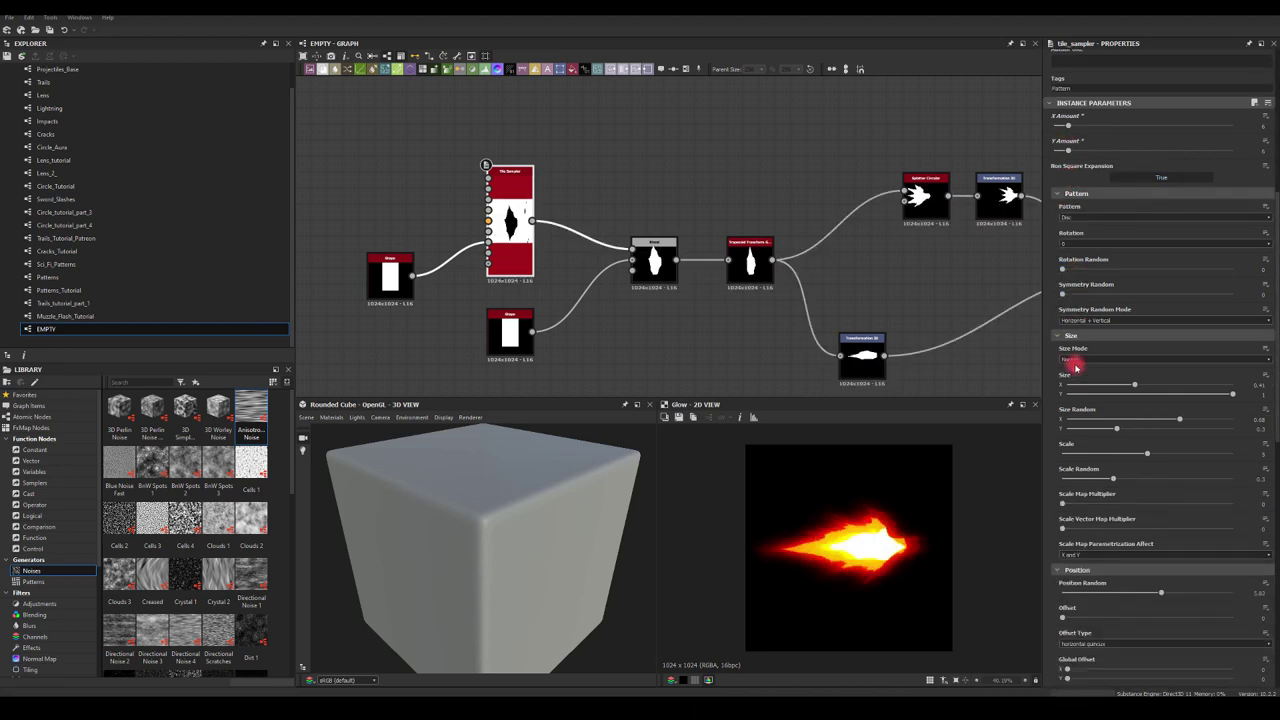
pyautogui.moveTo(1134, 355)
pyautogui.mouseDown()
pyautogui.moveTo(1087, 360)
pyautogui.moveTo(1197, 354)
pyautogui.moveTo(1146, 354)
pyautogui.mouseUp()
pyautogui.moveTo(1118, 399); pyautogui.dragTo(1181, 399)
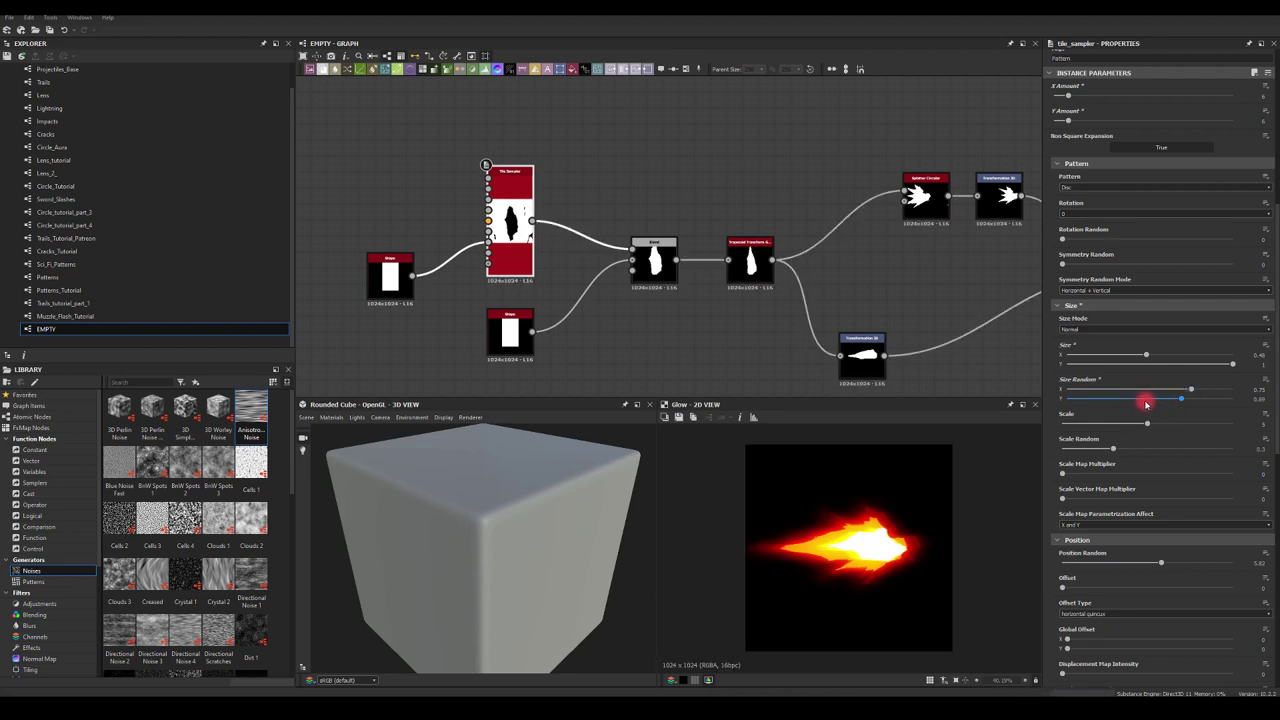
pyautogui.hotkey('ctrl', 'z')
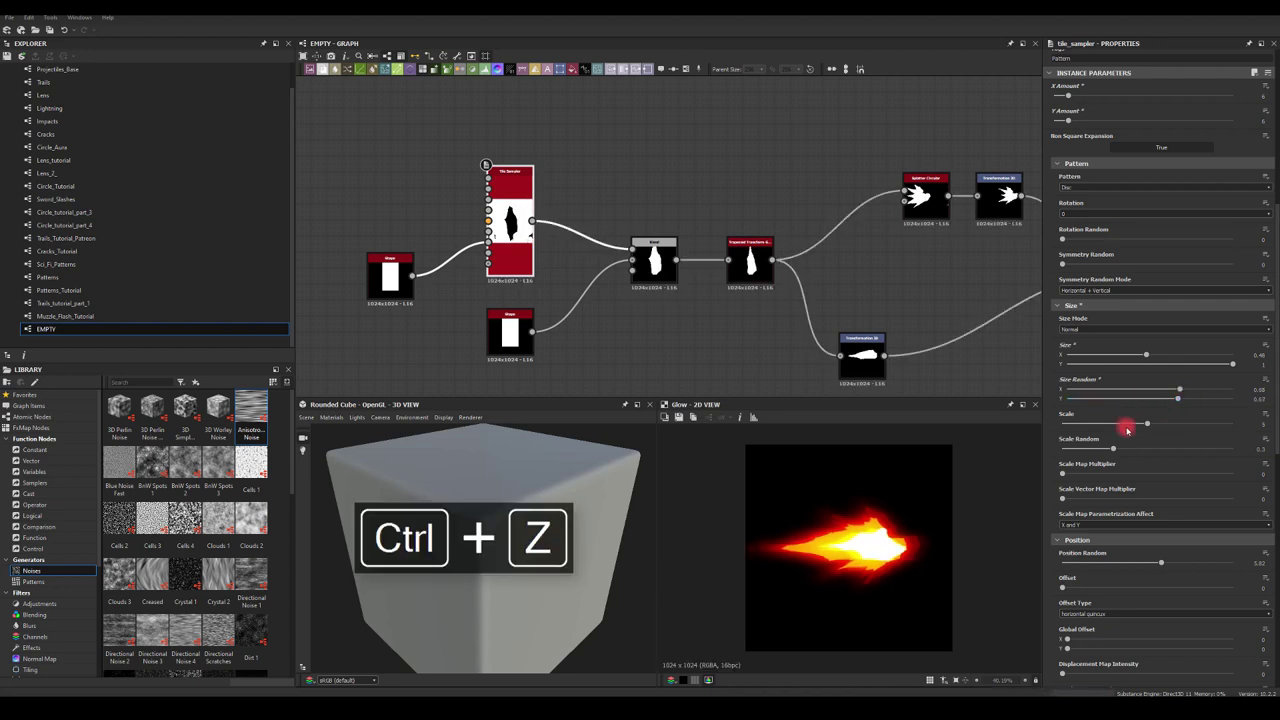
# - Set the Tile Sampler's Scale Random to about 0.44 and Position Random to about 6.03
pyautogui.moveTo(1116, 450); pyautogui.dragTo(1166, 440)
pyautogui.scroll(-3, 1137, 450)
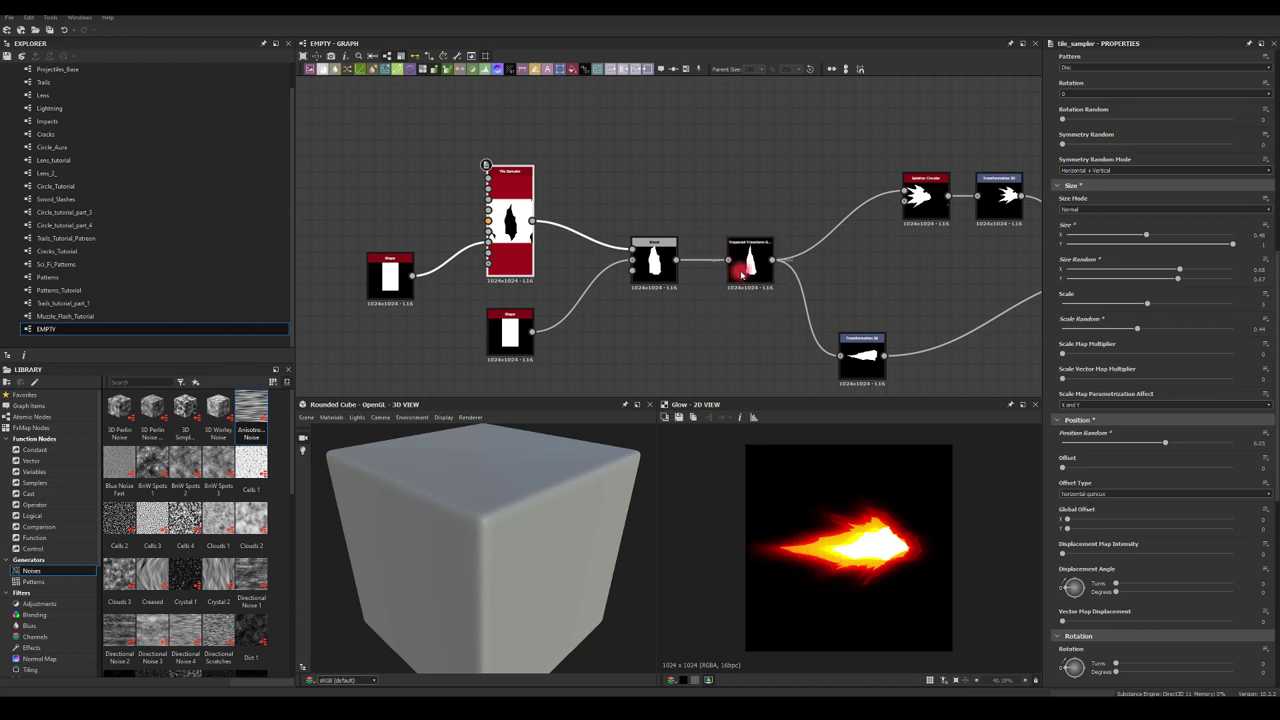
# - Set the Trapezoid Transform's Bottom Stretch to about 0.07 and its Top Stretch to about 0.85 to reshape the flame
pyautogui.click(766, 241)
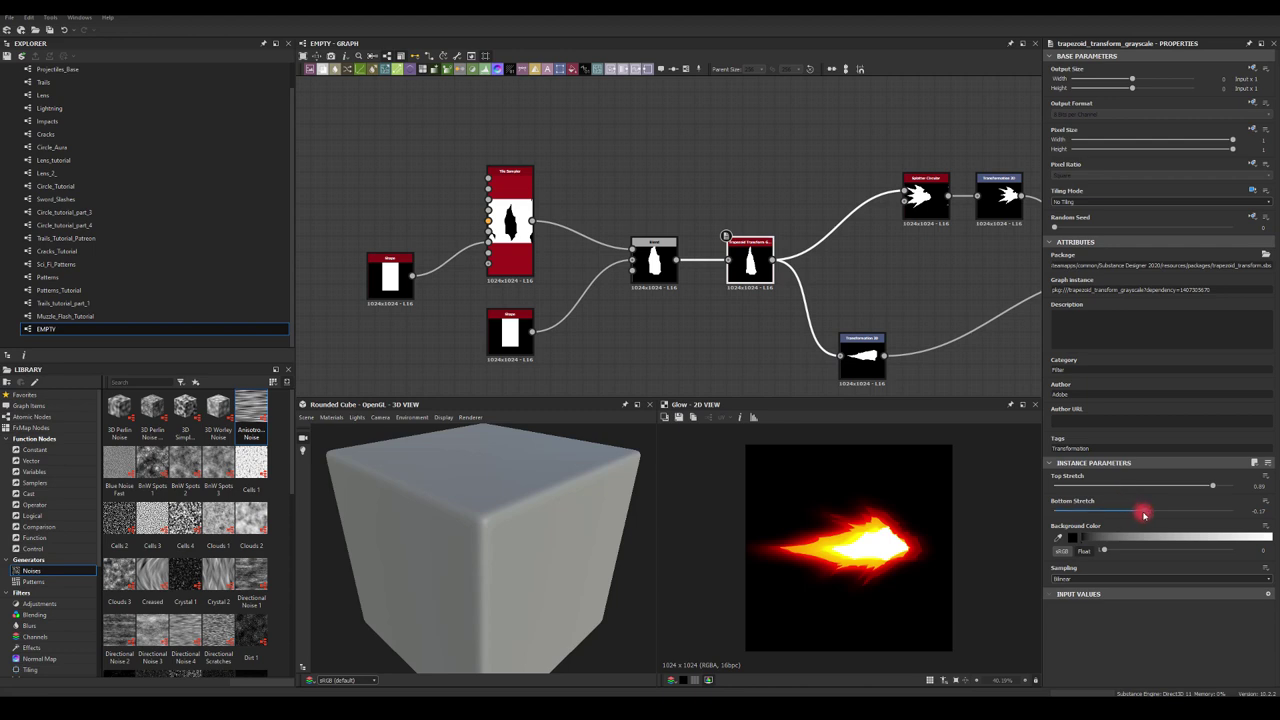
pyautogui.moveTo(1143, 513)
pyautogui.mouseDown()
pyautogui.moveTo(1106, 509)
pyautogui.moveTo(1211, 506)
pyautogui.moveTo(1161, 510)
pyautogui.mouseUp()
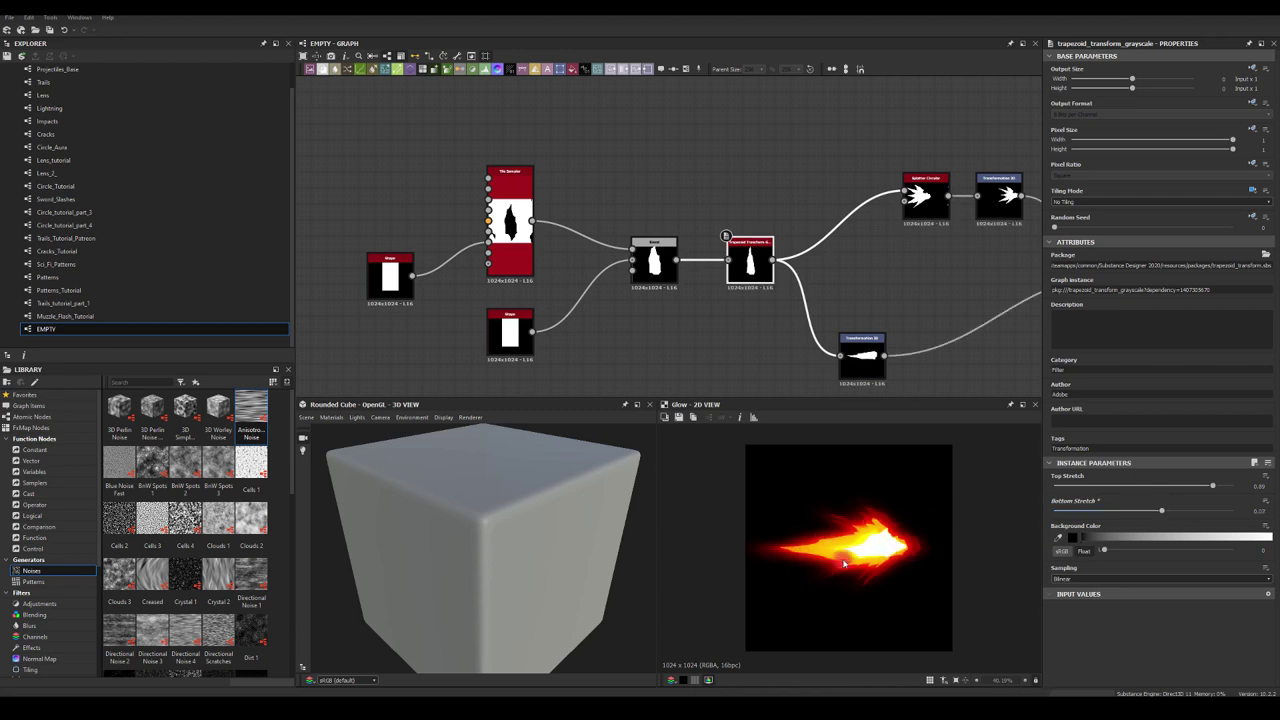
pyautogui.moveTo(1211, 486)
pyautogui.mouseDown()
pyautogui.moveTo(1152, 488)
pyautogui.moveTo(1232, 486)
pyautogui.moveTo(1194, 480)
pyautogui.moveTo(1205, 486)
pyautogui.mouseUp()
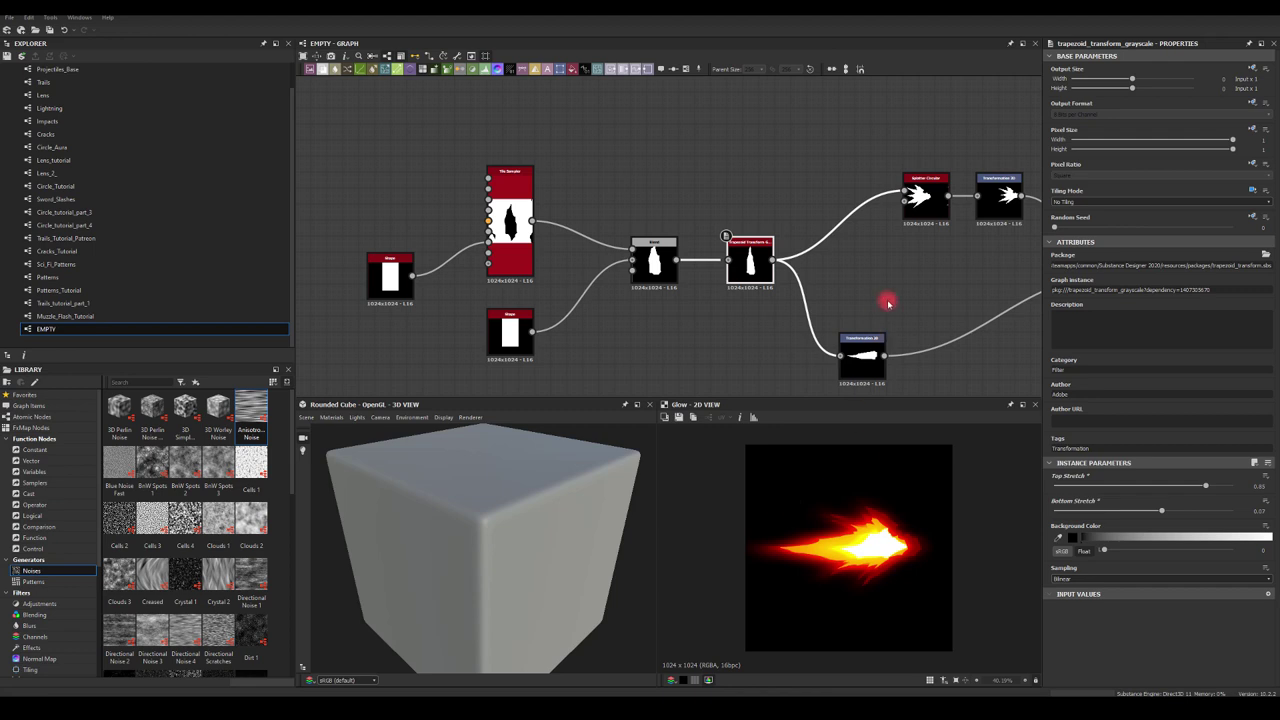
# - Set the Pattern Amount of the Splatter Circular node to 6
pyautogui.moveTo(888, 302); pyautogui.dragTo(800, 286, button='middle')
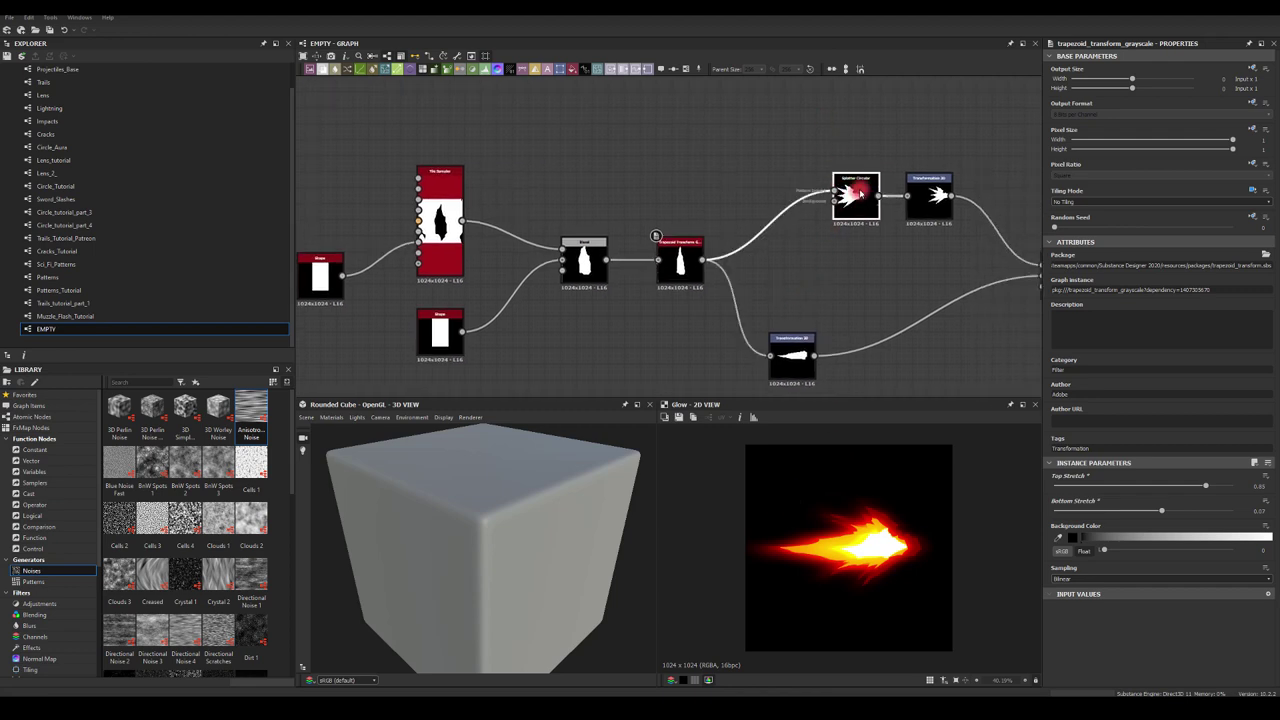
pyautogui.click(856, 193)
pyautogui.moveTo(860, 266); pyautogui.dragTo(830, 268, button='middle')
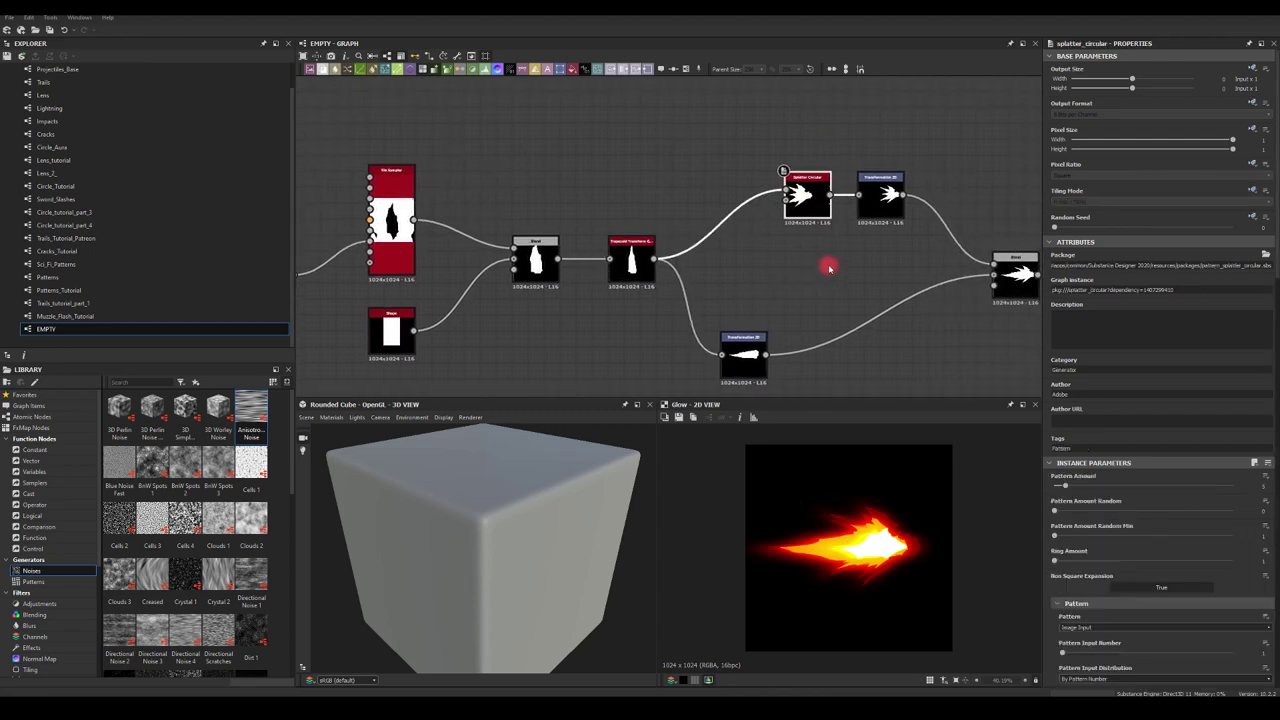
pyautogui.moveTo(1065, 490); pyautogui.dragTo(1068, 490)
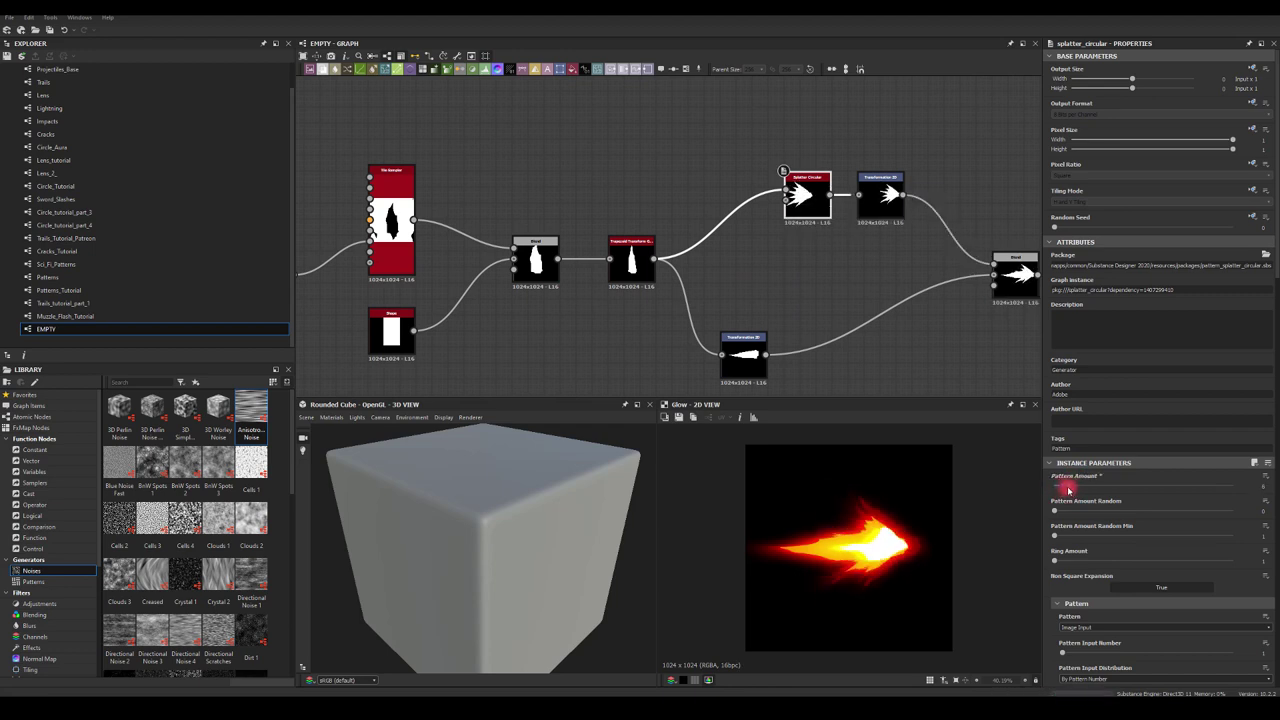
# - Set the Splatter Circular's Radius to about 0.29 and Spread to about 0.39, leaving Radius Random and Angle Random at 0
pyautogui.scroll(-4, 1075, 515)
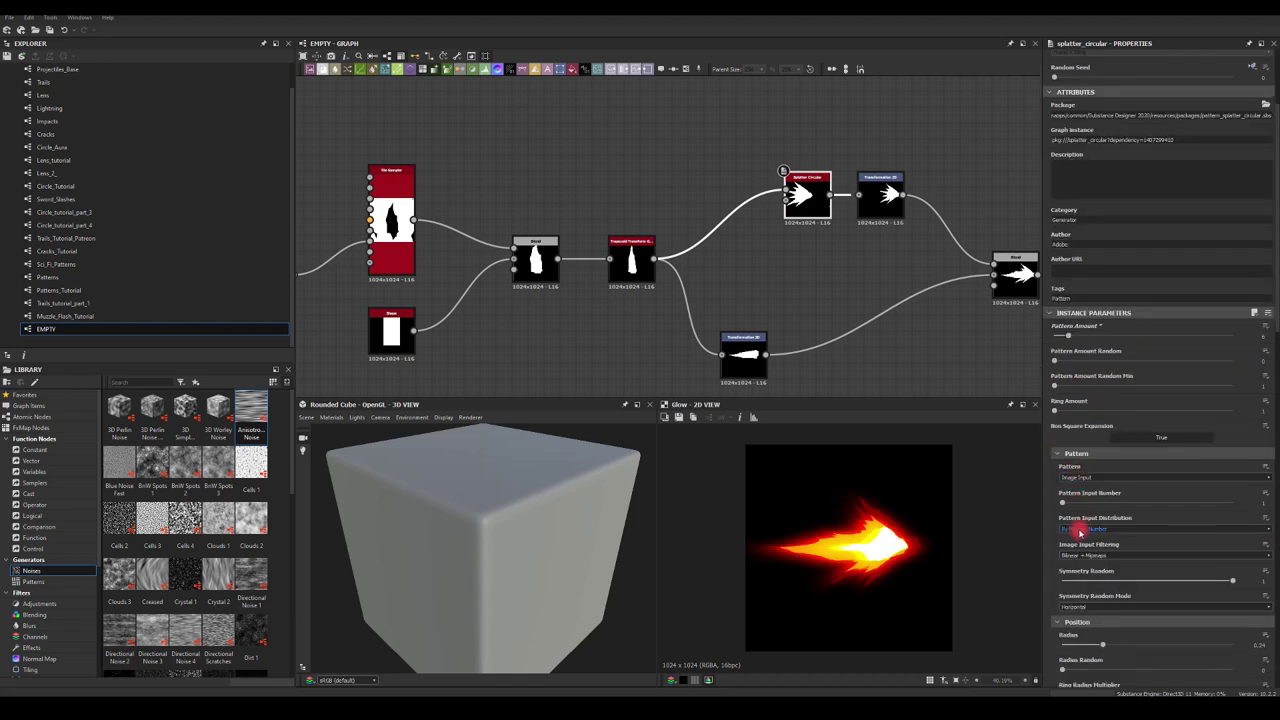
pyautogui.scroll(-3, 1052, 497)
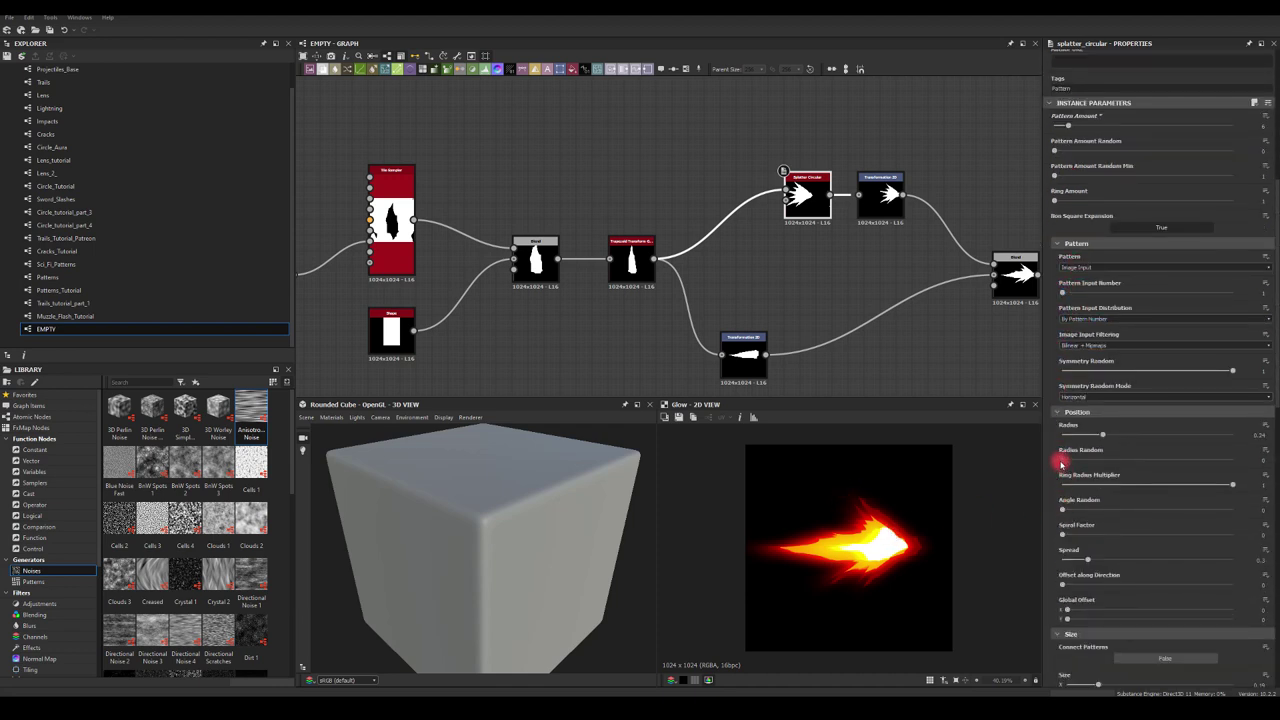
pyautogui.moveTo(1062, 463); pyautogui.dragTo(998, 453)
pyautogui.moveTo(1106, 434)
pyautogui.mouseDown()
pyautogui.moveTo(1129, 437)
pyautogui.moveTo(1116, 437)
pyautogui.mouseUp()
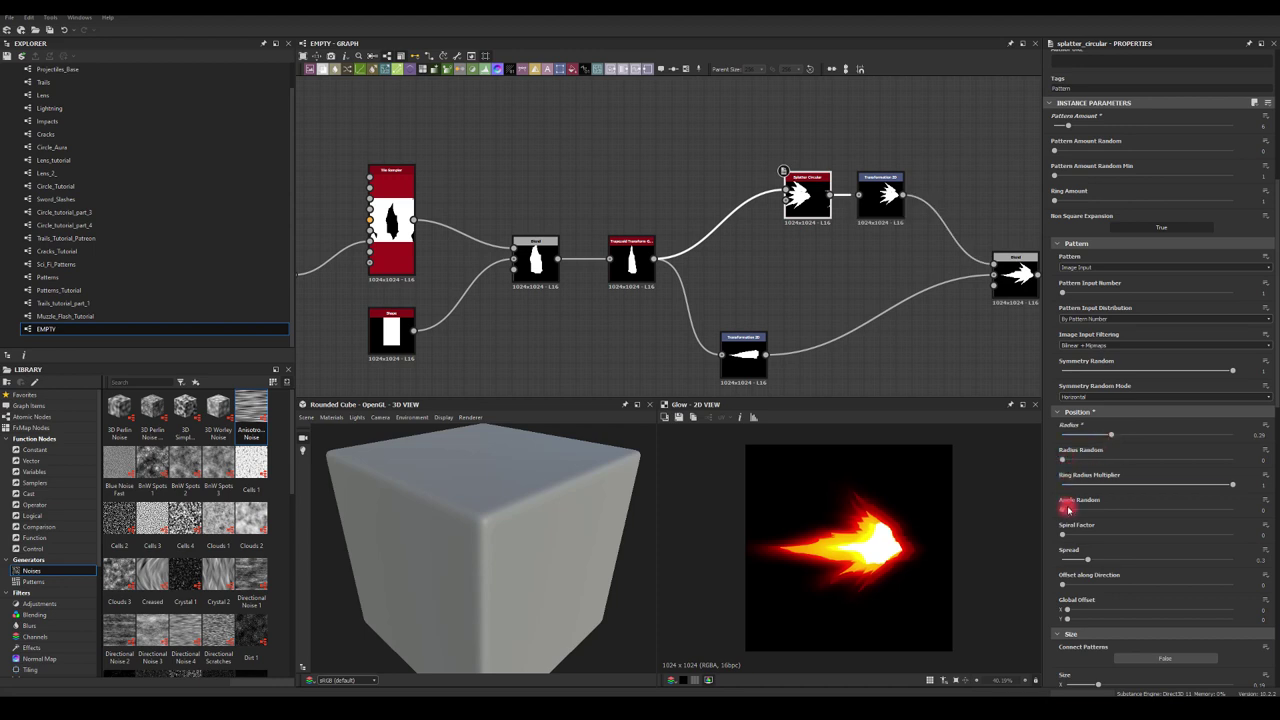
pyautogui.moveTo(1059, 511)
pyautogui.mouseDown()
pyautogui.moveTo(1151, 511)
pyautogui.moveTo(1060, 511)
pyautogui.mouseUp()
pyautogui.moveTo(1087, 560)
pyautogui.mouseDown()
pyautogui.moveTo(1064, 561)
pyautogui.moveTo(1107, 562)
pyautogui.moveTo(1075, 561)
pyautogui.moveTo(1096, 560)
pyautogui.mouseUp()
# - Set the Splatter Circular's Size Random to about 0.45 in X and 0.66 in Y, and Scale Random to about 0.25
pyautogui.scroll(-4, 1100, 540)
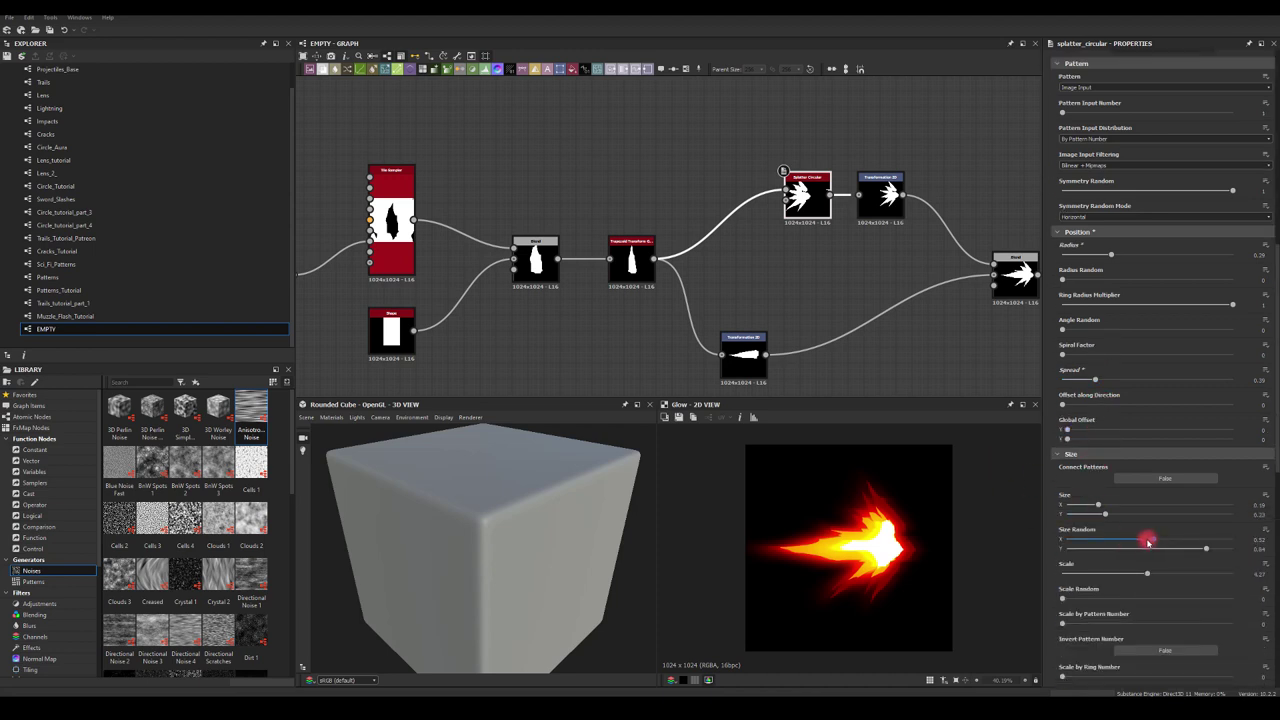
pyautogui.moveTo(1153, 540)
pyautogui.mouseDown()
pyautogui.moveTo(1055, 540)
pyautogui.moveTo(1215, 541)
pyautogui.moveTo(1080, 548)
pyautogui.moveTo(1185, 553)
pyautogui.mouseUp()
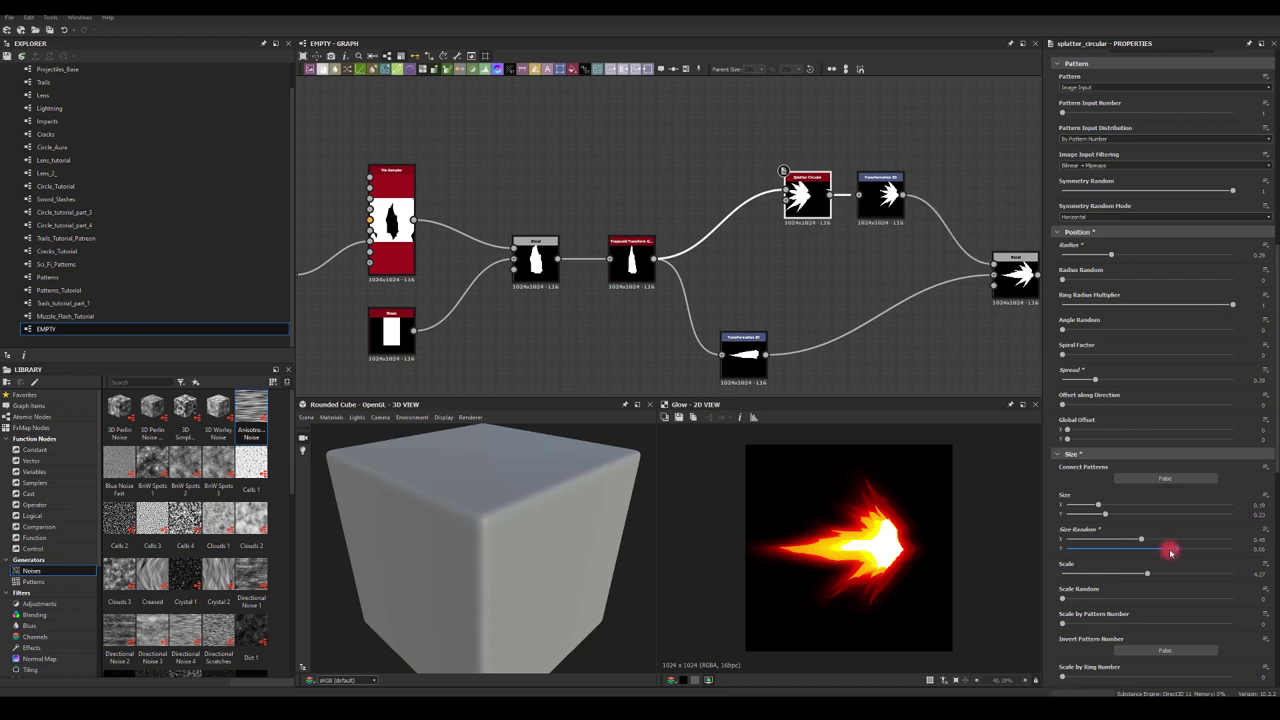
pyautogui.moveTo(1064, 601); pyautogui.dragTo(1106, 601)
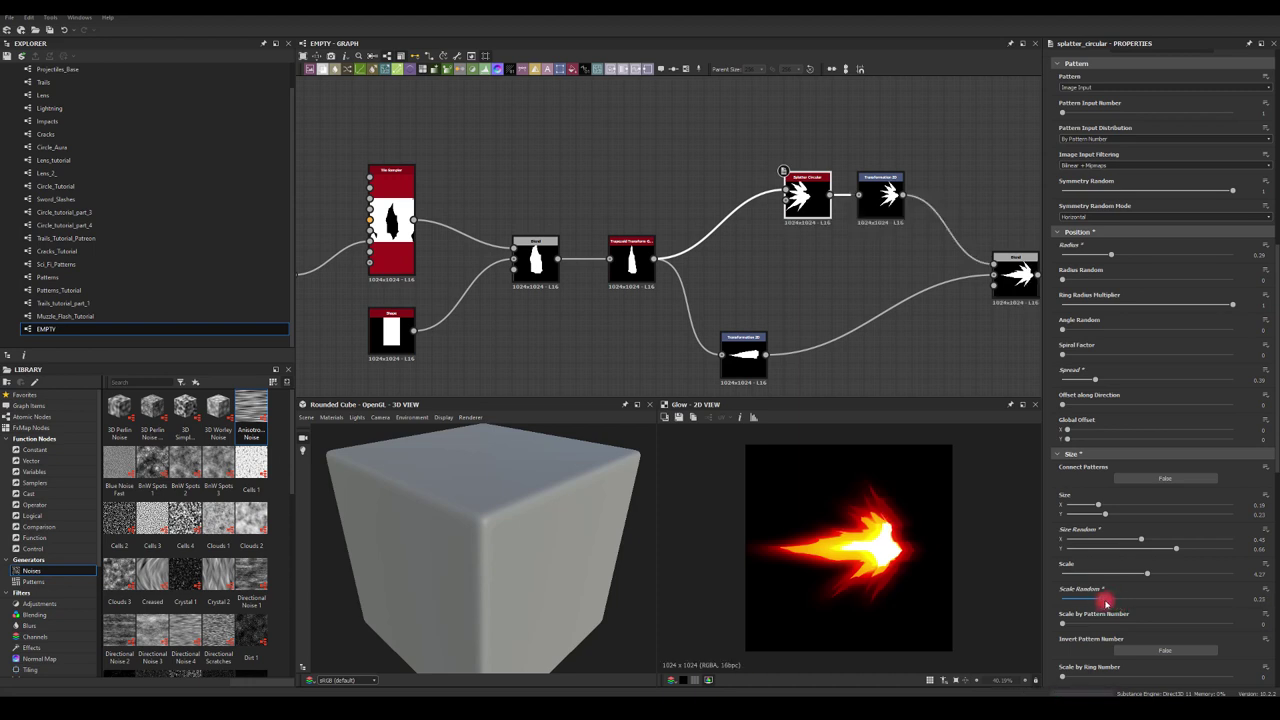
pyautogui.scroll(1, 840, 527)
pyautogui.scroll(-2, 810, 328)
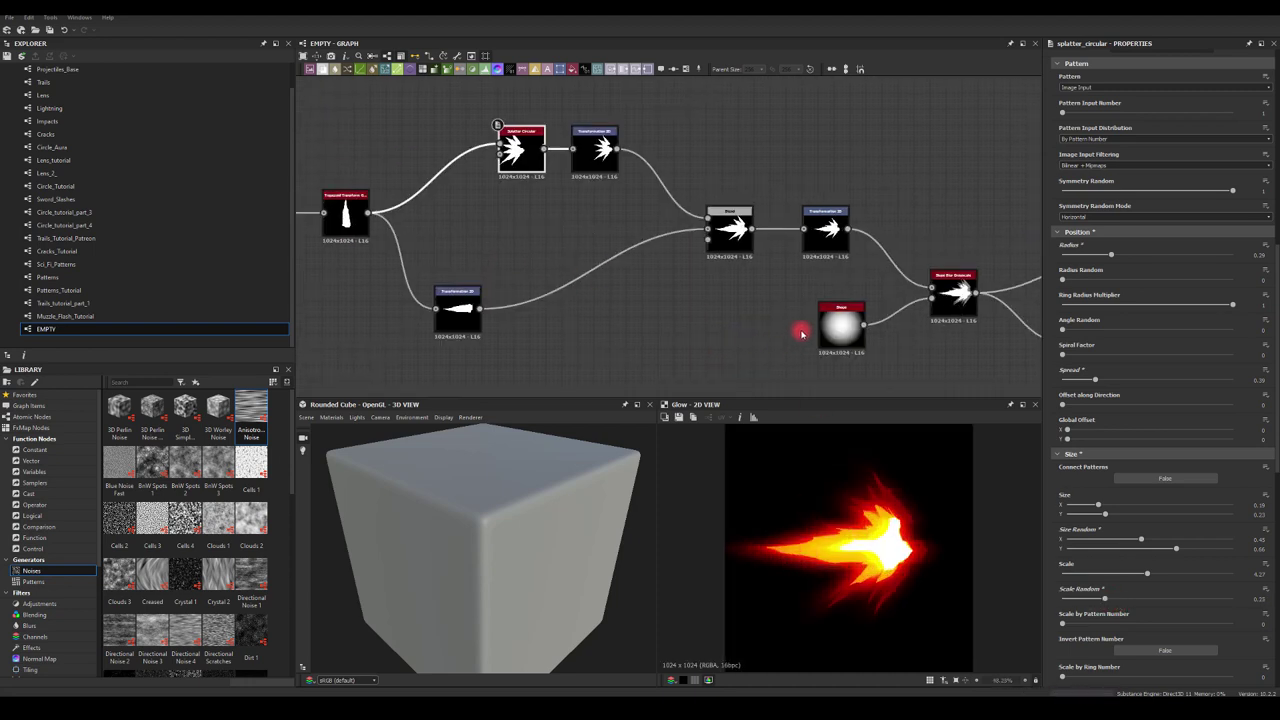
pyautogui.moveTo(803, 331); pyautogui.dragTo(731, 284, button='middle')
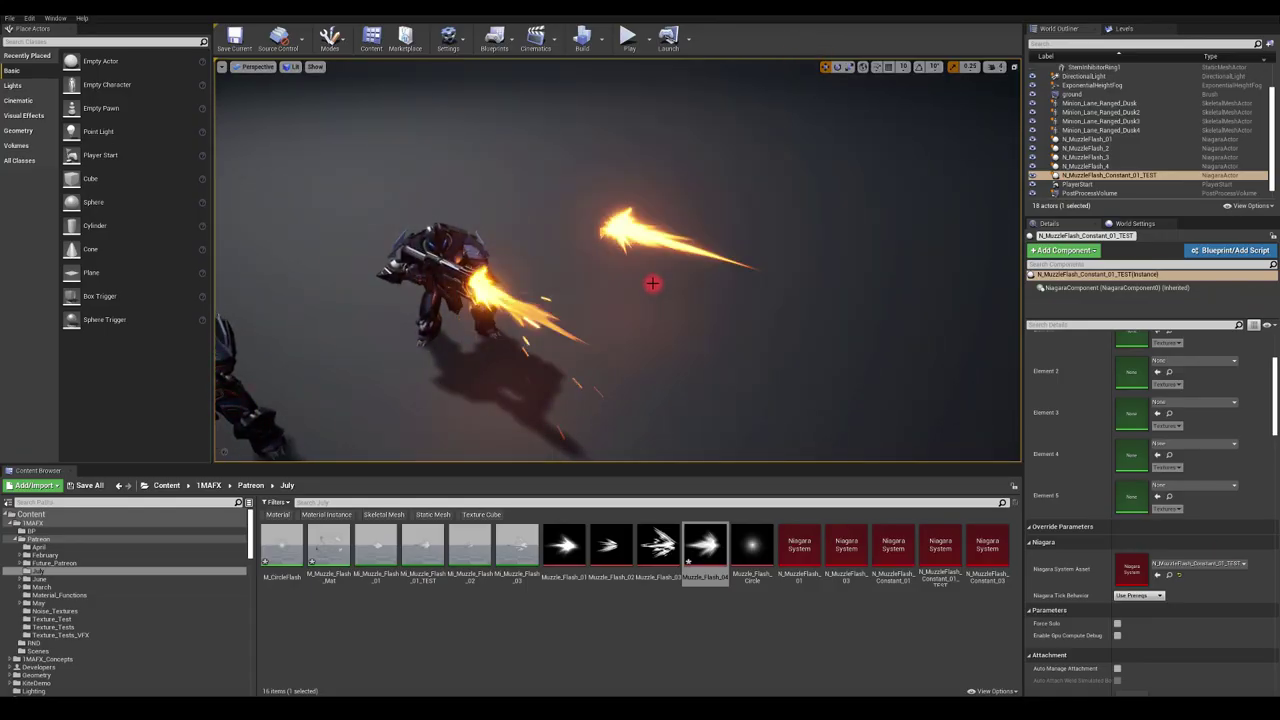
# - Switch to Unreal Engine and examine the muzzle flash effects from several angles alongside the Muzzle_Flash_01, Muzzle_Flash_04 and Muzzle_Flash_02 textures
pyautogui.click(551, 554)
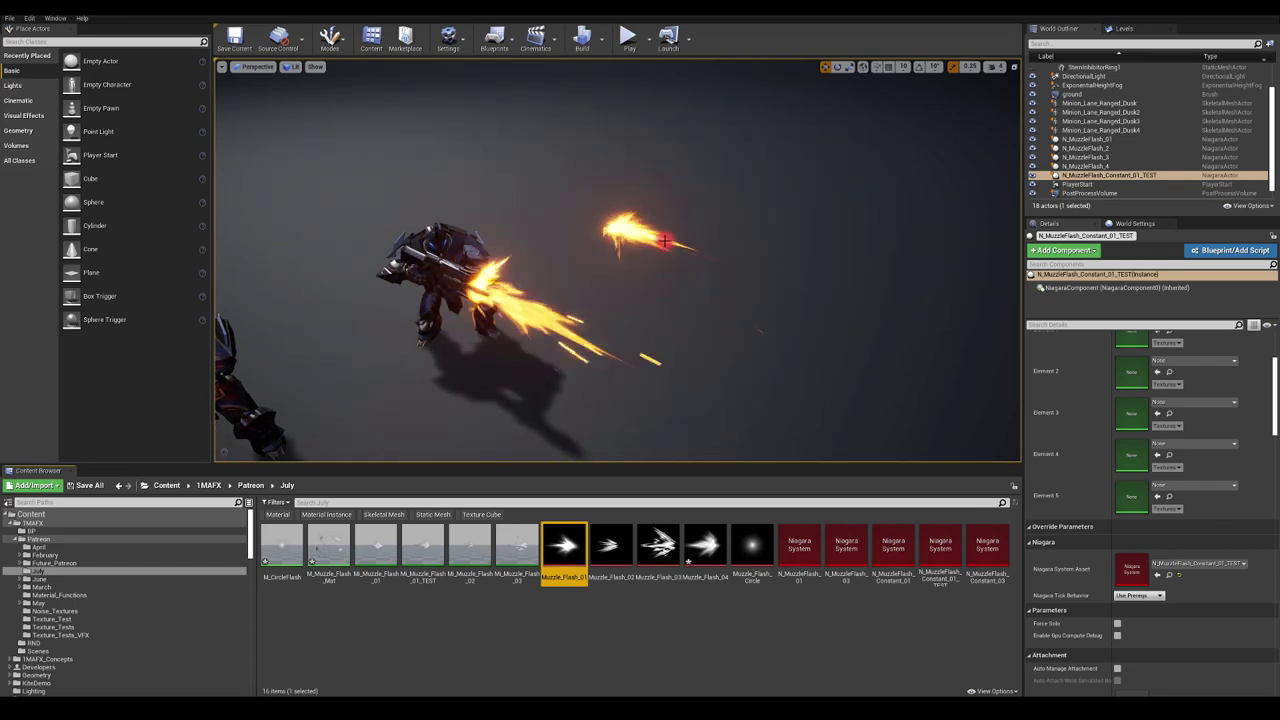
pyautogui.moveTo(609, 244)
pyautogui.mouseDown(button='right')
pyautogui.moveTo(548, 258)
pyautogui.moveTo(563, 257)
pyautogui.moveTo(519, 283)
pyautogui.moveTo(571, 294)
pyautogui.moveTo(586, 274)
pyautogui.moveTo(612, 289)
pyautogui.moveTo(622, 190)
pyautogui.mouseUp(button='right')
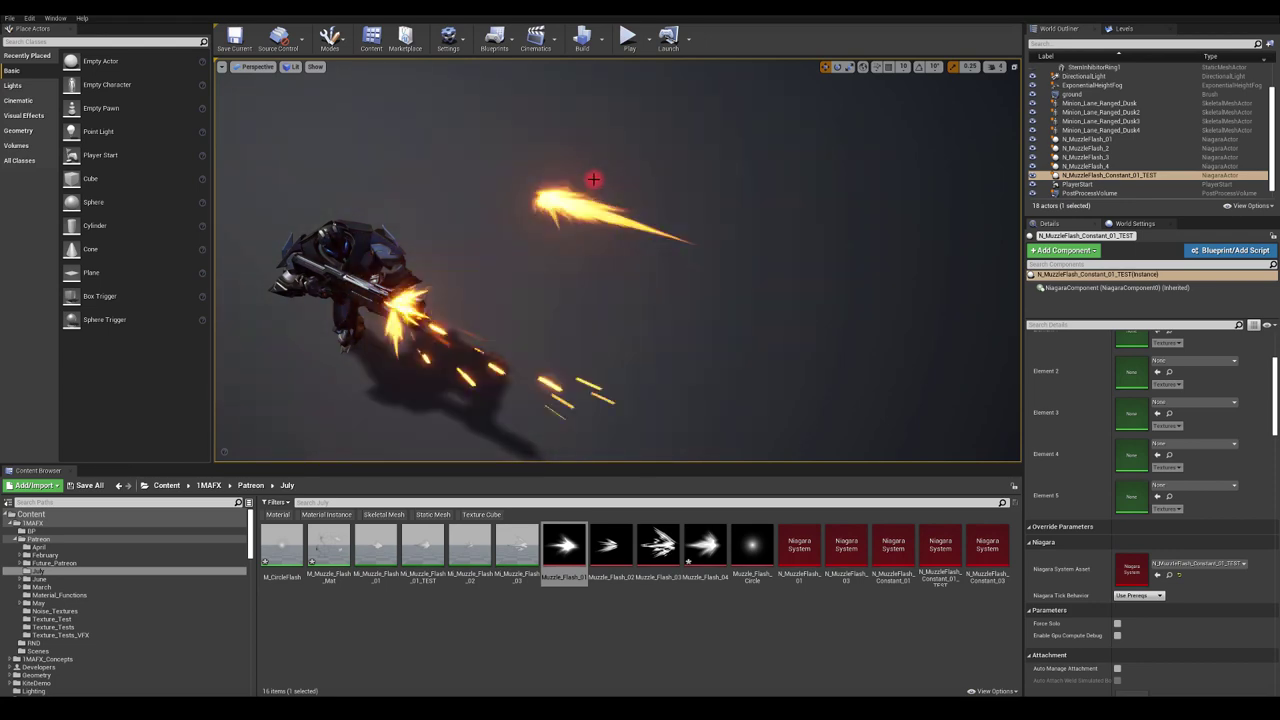
pyautogui.moveTo(565, 238); pyautogui.dragTo(788, 193, button='right')
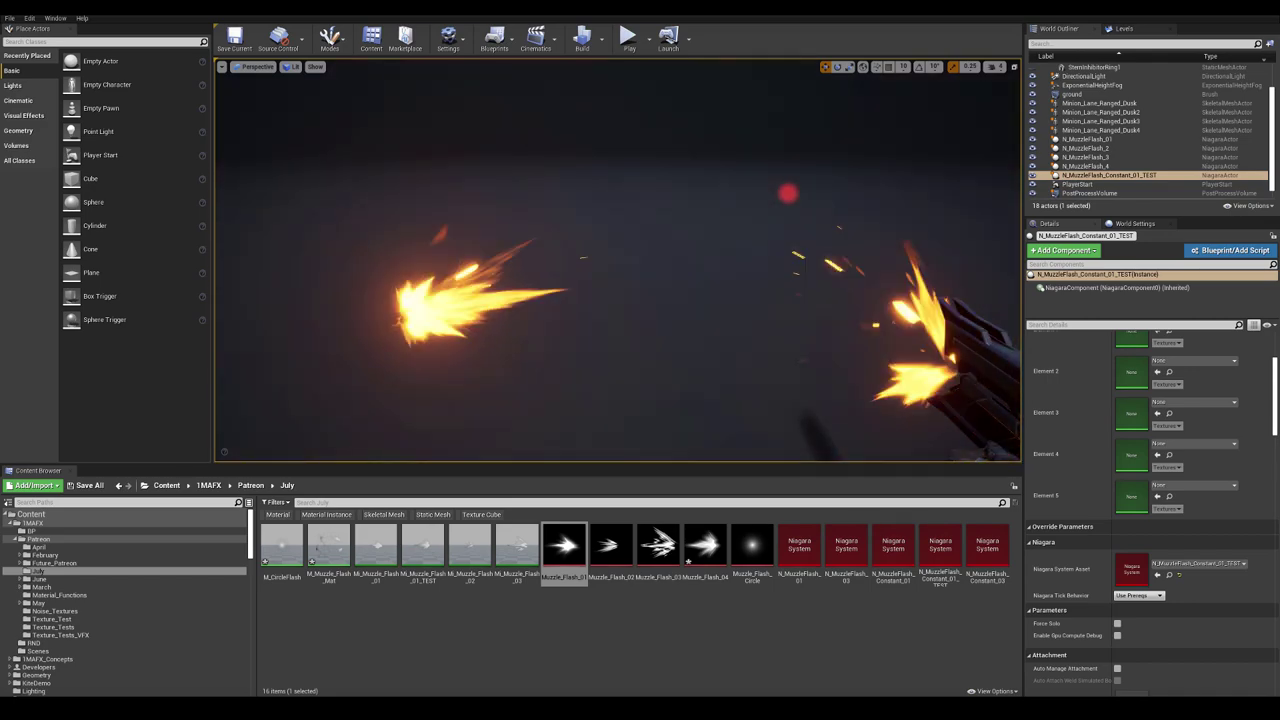
pyautogui.moveTo(789, 194); pyautogui.dragTo(462, 454, button='right')
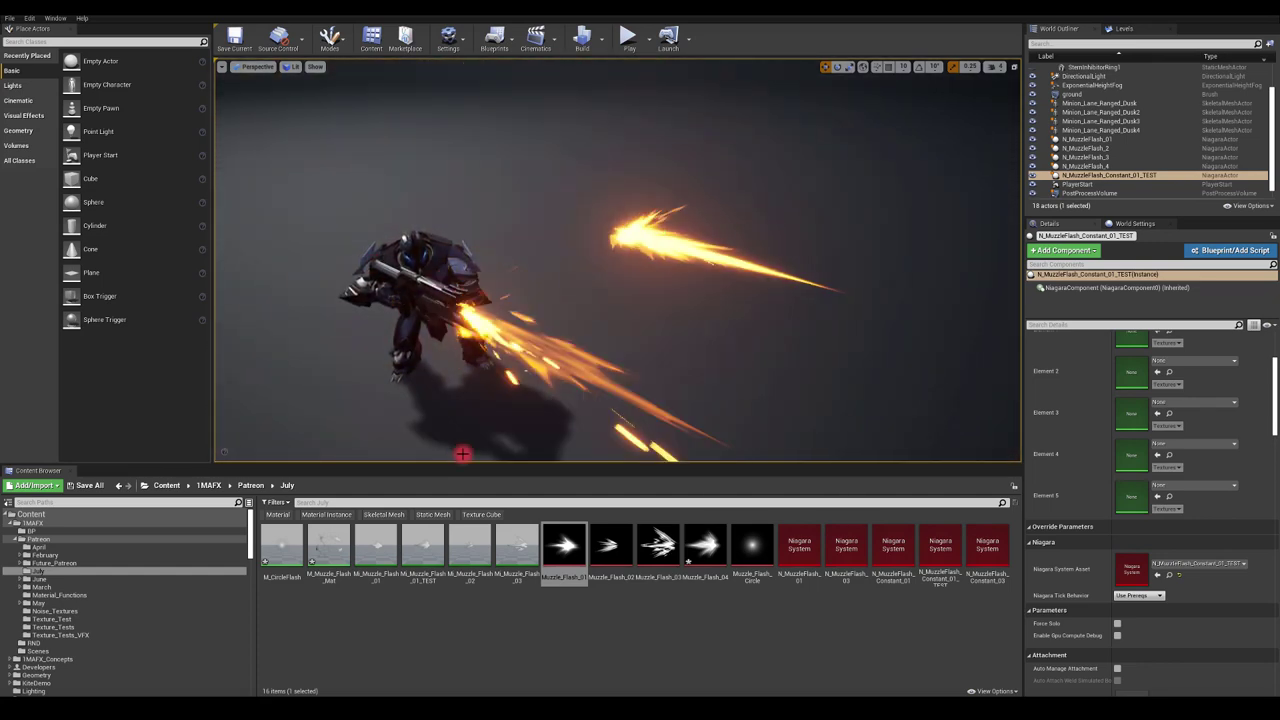
pyautogui.click(704, 550)
pyautogui.moveTo(671, 263); pyautogui.dragTo(669, 460, button='right')
pyautogui.click(615, 640)
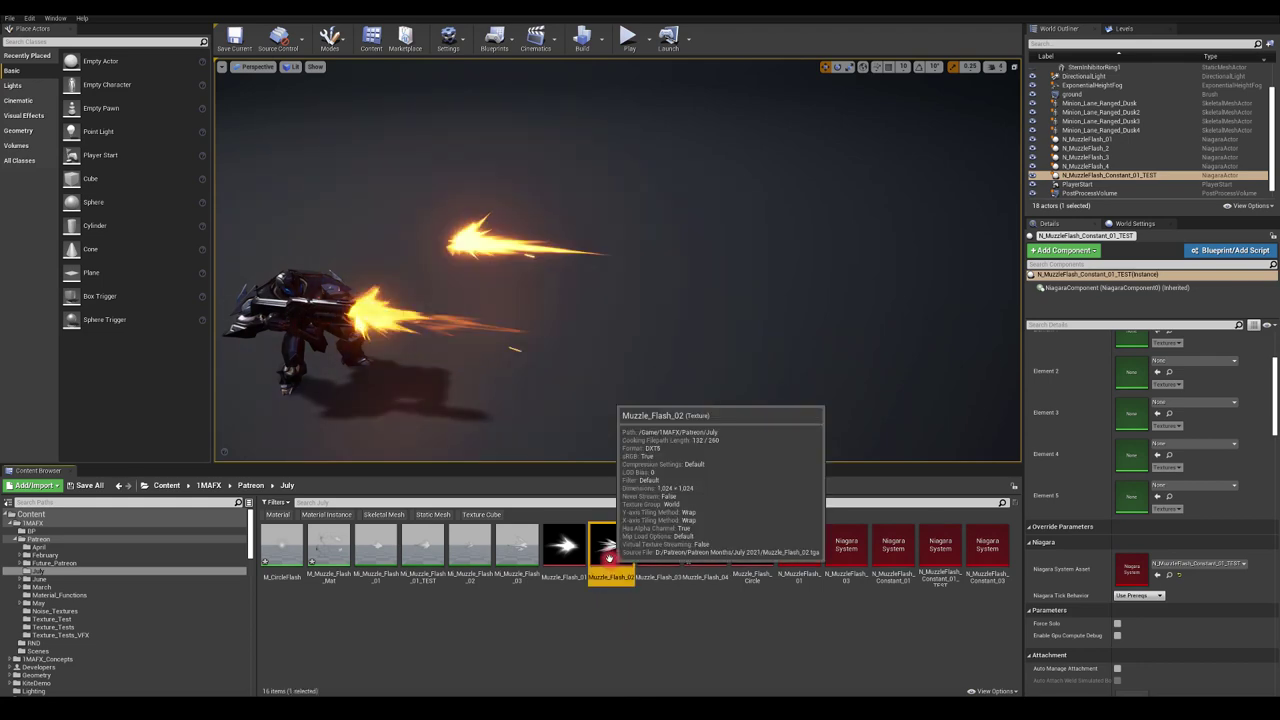
pyautogui.click(611, 565)
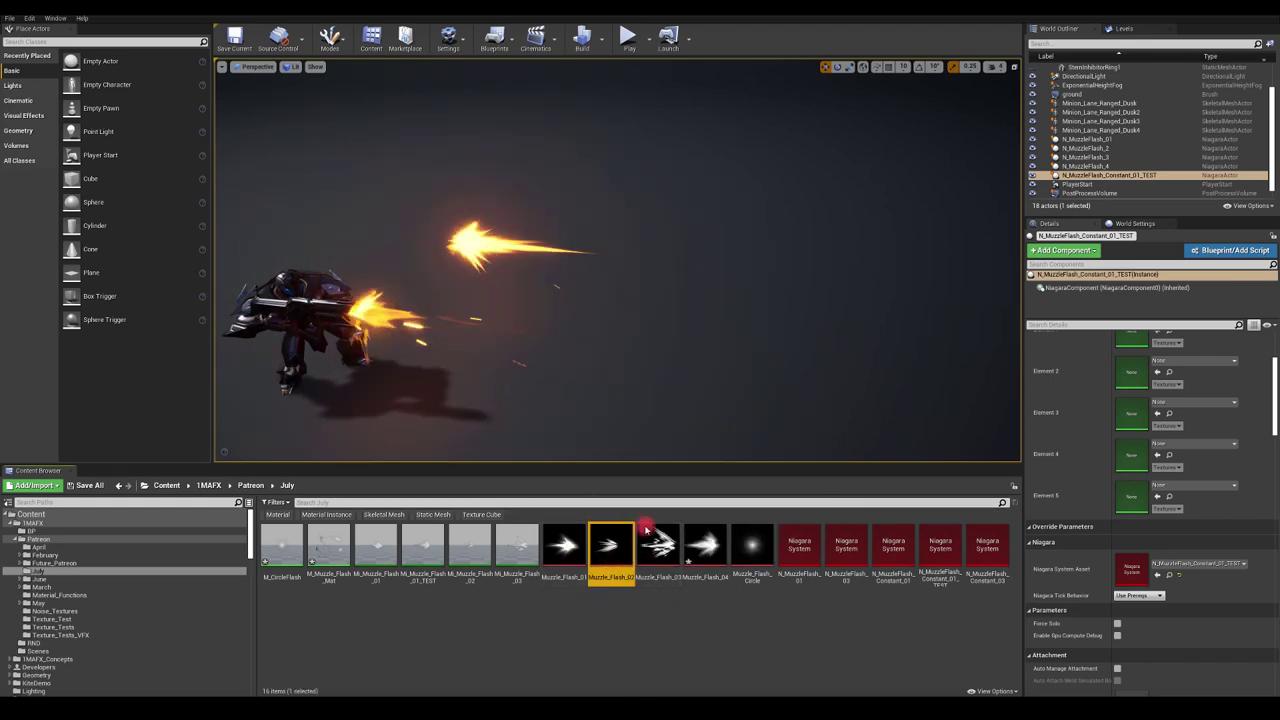
pyautogui.moveTo(708, 330); pyautogui.dragTo(660, 331, button='right')
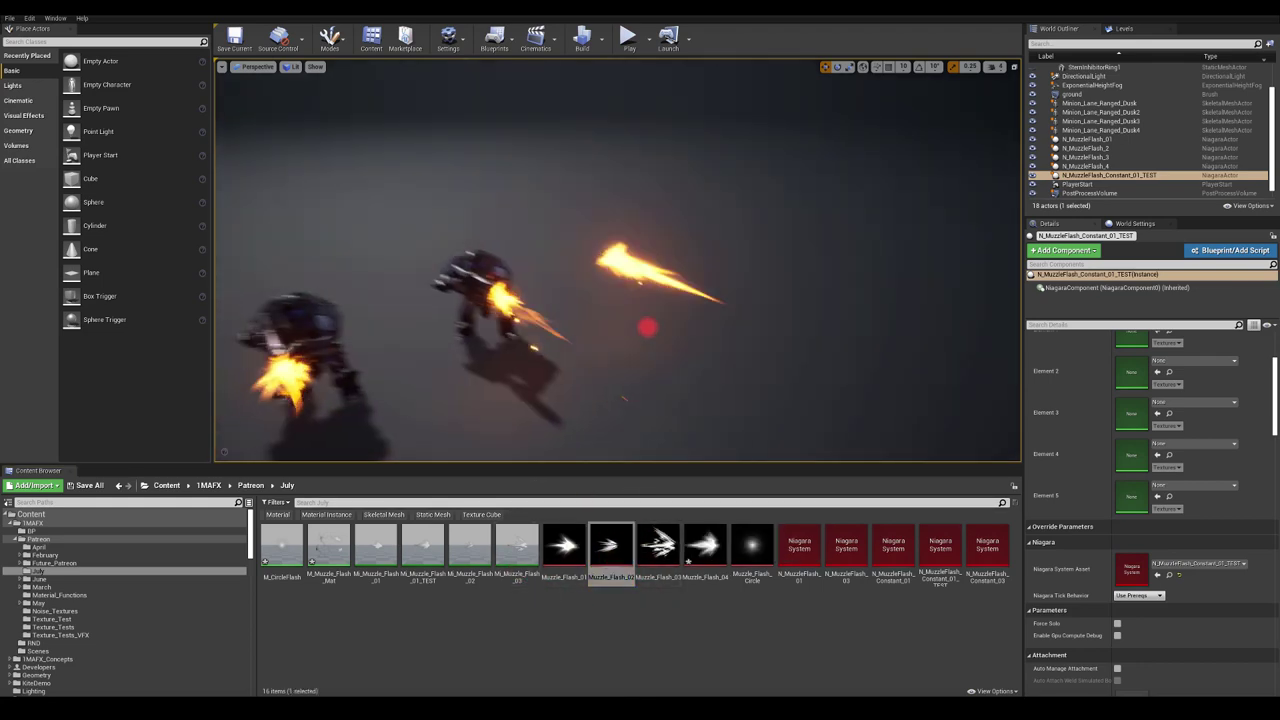